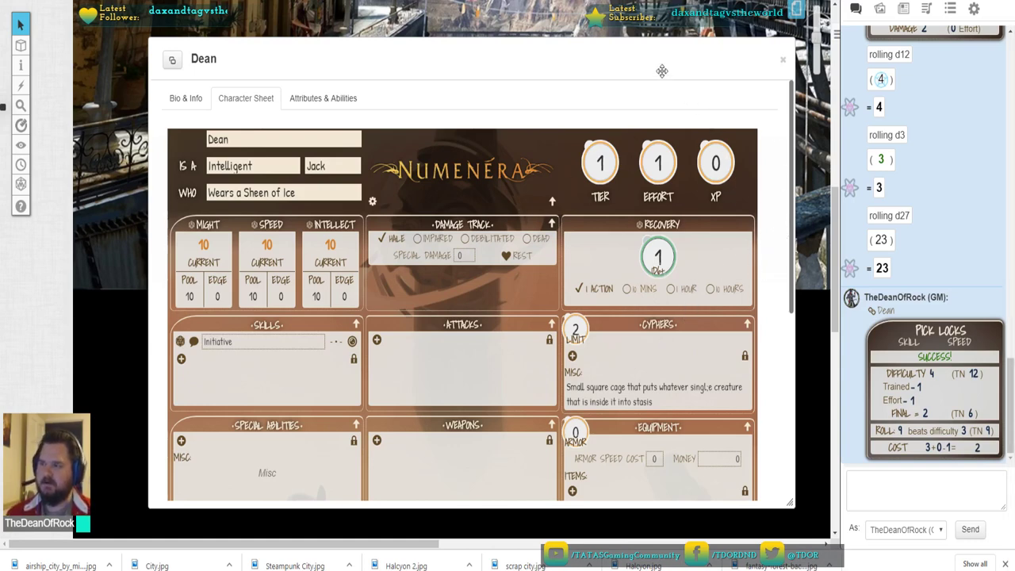
Reposition the character sheet window and append "The Mean Green Machine" to the character's name
{"action": "left_click_drag", "start_coordinate": [690, 67], "coordinate": [747, 60]}
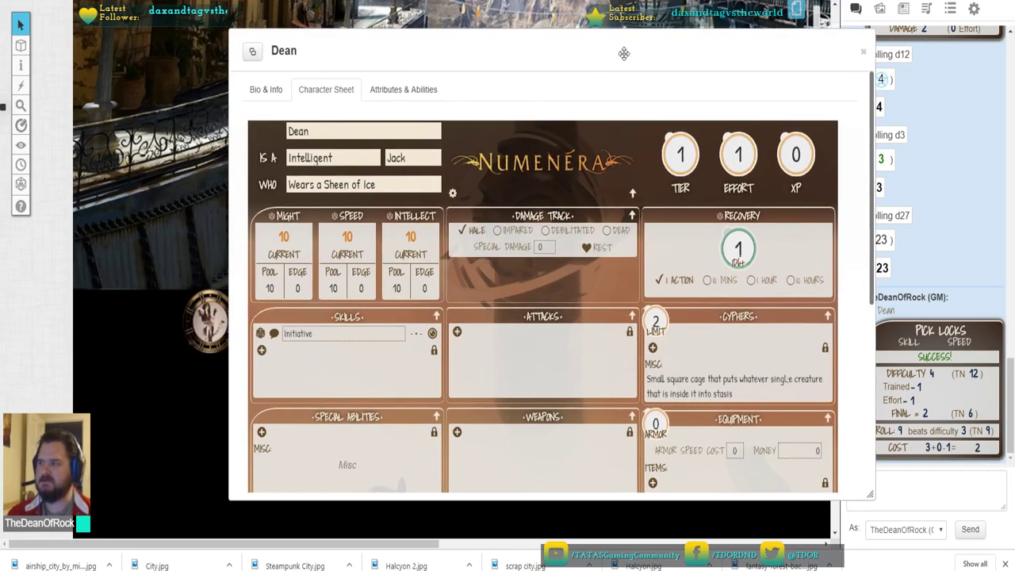
{"action": "left_click_drag", "start_coordinate": [623, 50], "coordinate": [578, 30]}
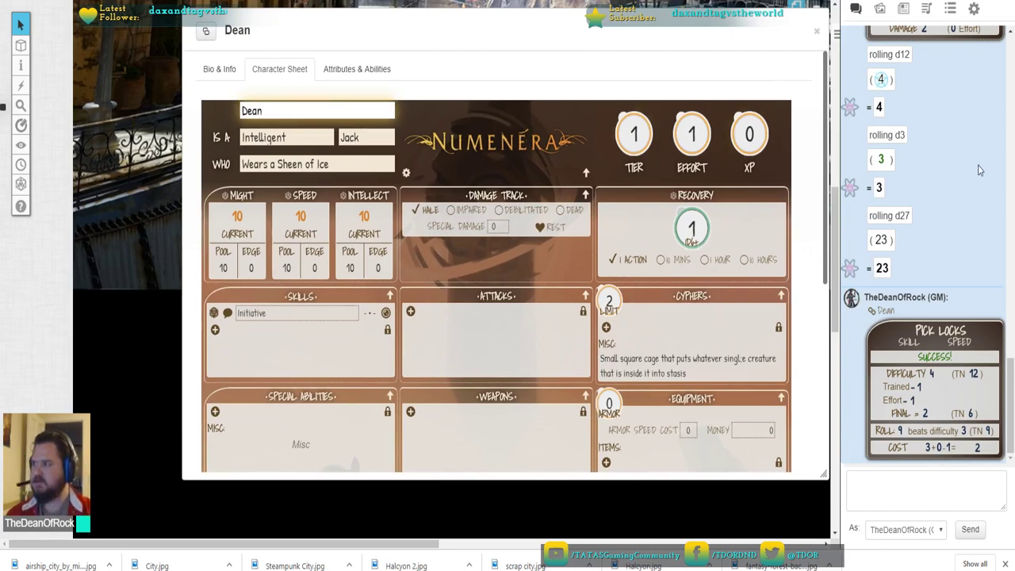
{"action": "type", "text": "The Me"}
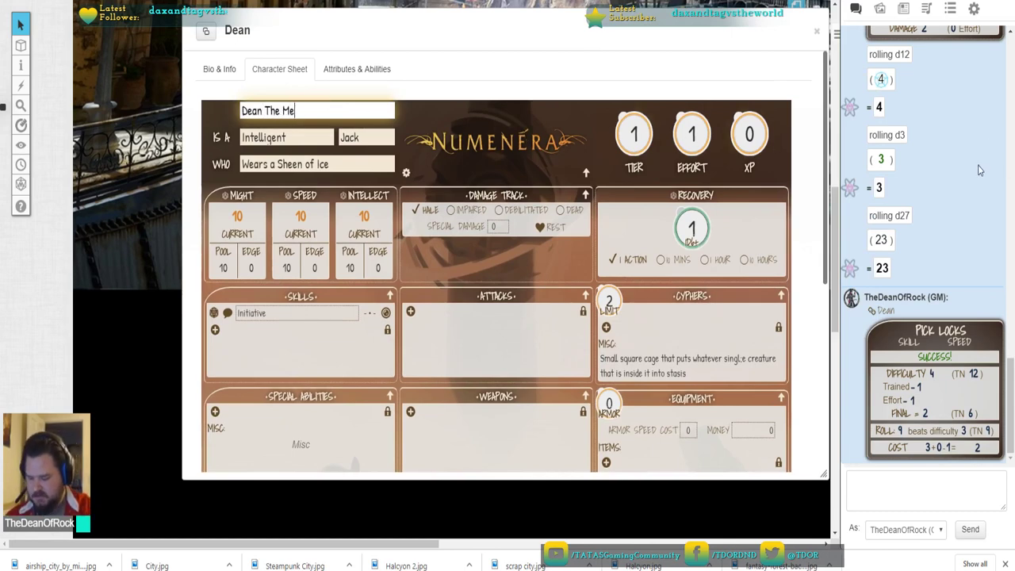
{"action": "type", "text": "an Green Machine"}
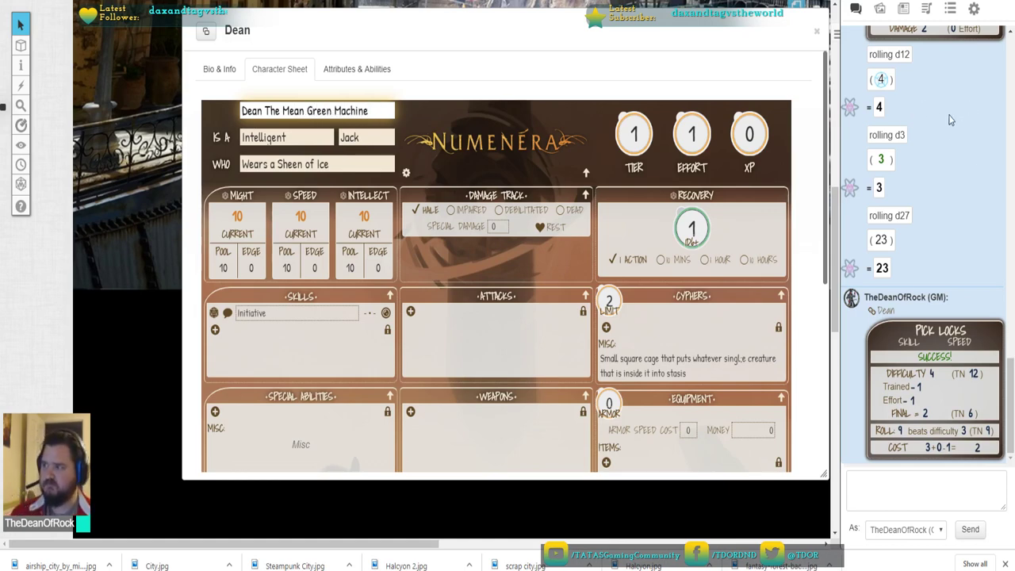
{"action": "left_click", "coordinate": [548, 143]}
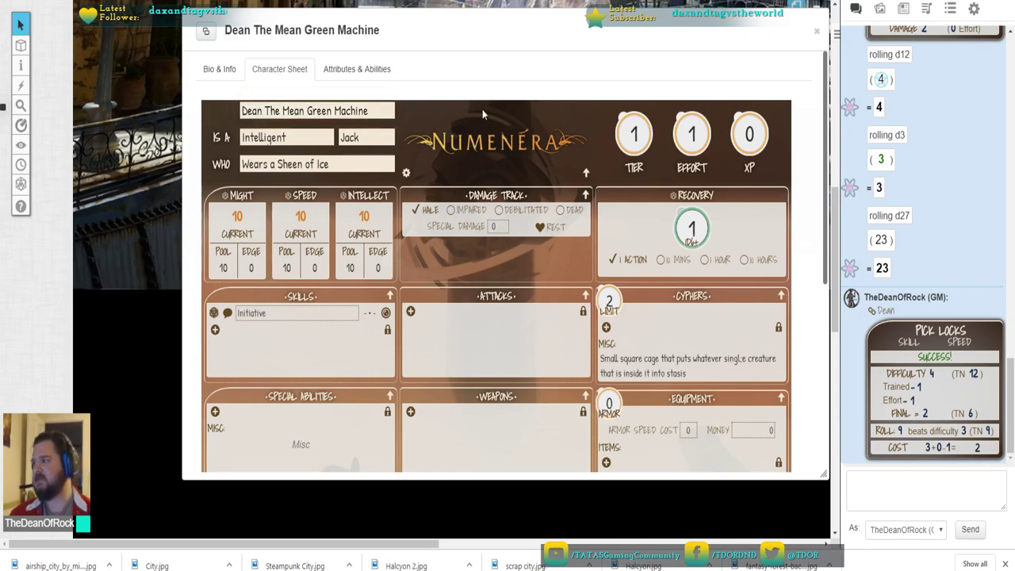
Review the character's descriptor, type and focus fields in the header of the sheet
{"action": "left_click", "coordinate": [323, 112]}
{"action": "left_click", "coordinate": [242, 137]}
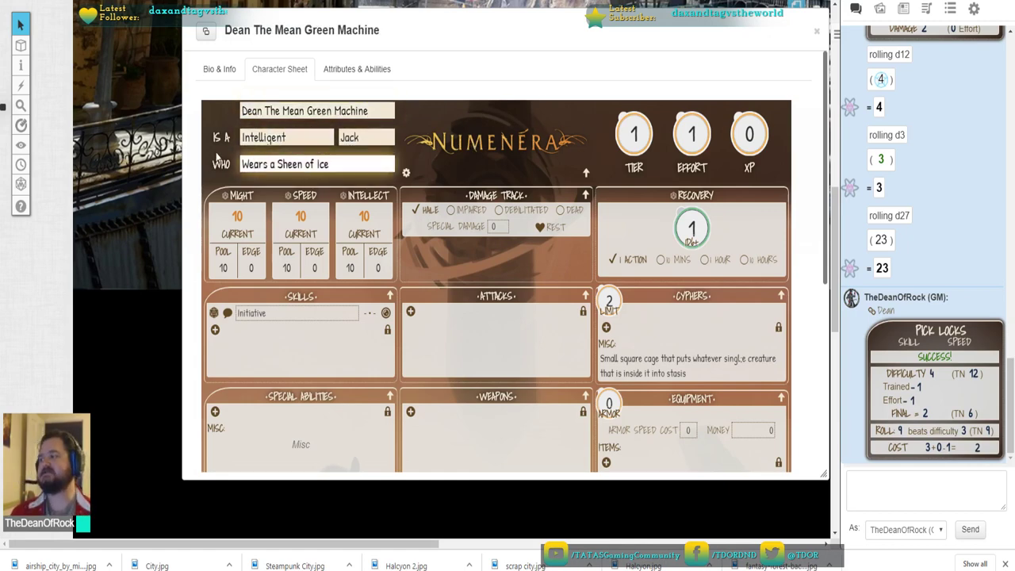
{"action": "double_click", "coordinate": [255, 138]}
{"action": "triple_click", "coordinate": [307, 162]}
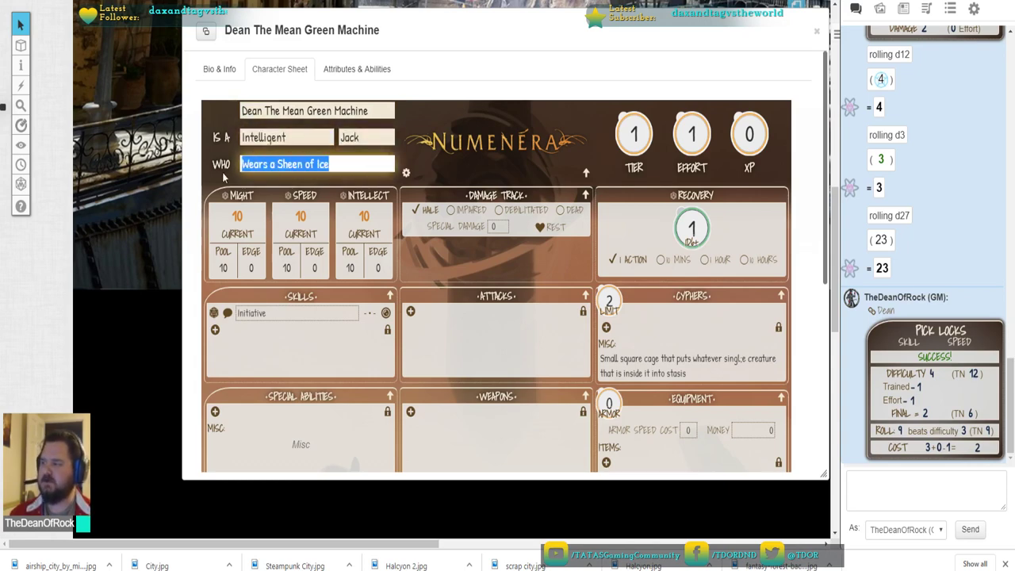
{"action": "left_click", "coordinate": [466, 164]}
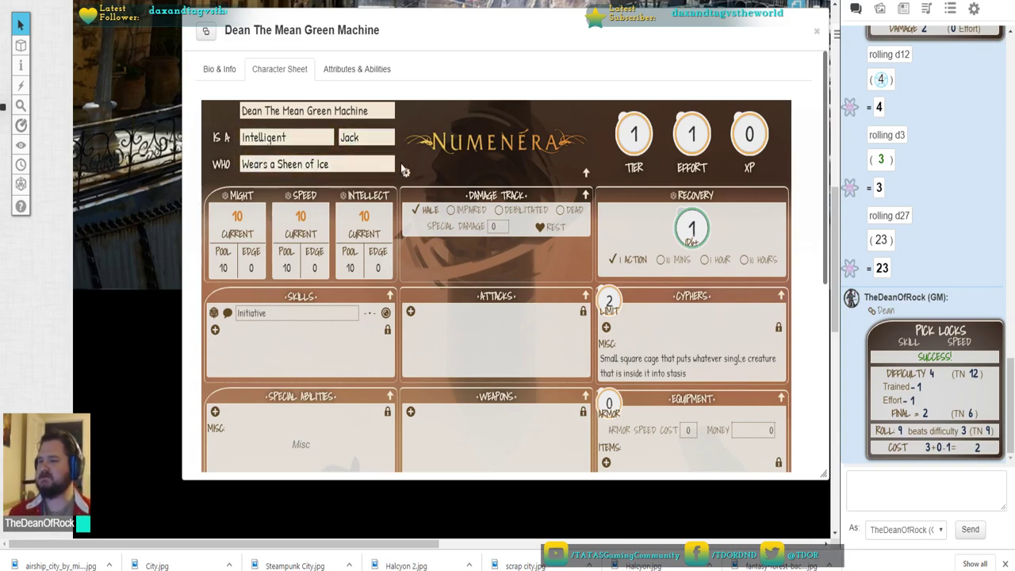
{"action": "left_click_drag", "start_coordinate": [300, 137], "coordinate": [225, 139]}
{"action": "left_click", "coordinate": [295, 138]}
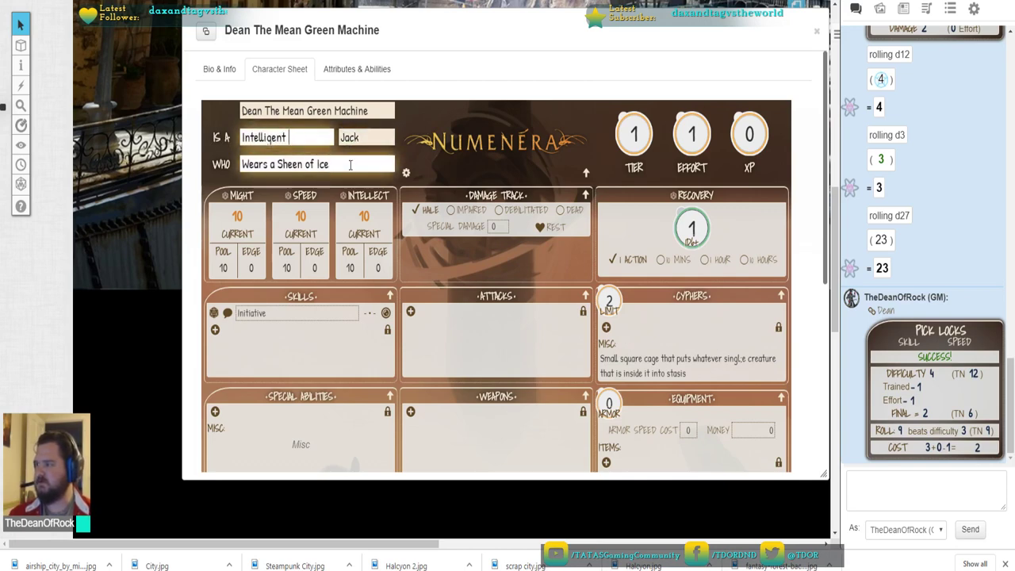
{"action": "key", "text": "Tab"}
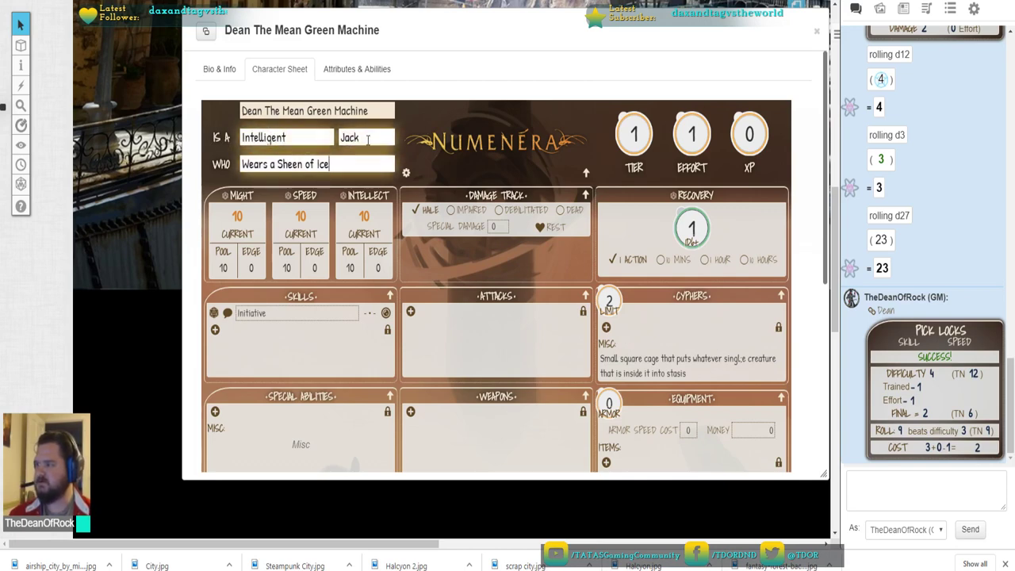
{"action": "left_click", "coordinate": [340, 166]}
{"action": "left_click", "coordinate": [450, 162]}
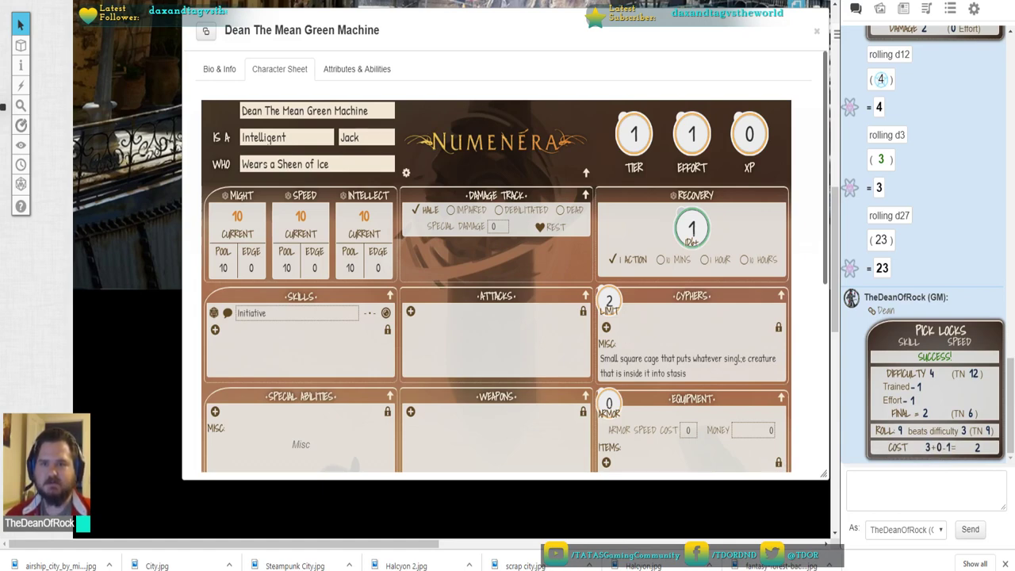
Switch to the Numenera rulebook PDF and read the Jack Stat Pools table and the rule on additional points
{"action": "left_click_drag", "start_coordinate": [1014, 40], "coordinate": [487, 0]}
{"action": "left_click", "coordinate": [627, 37]}
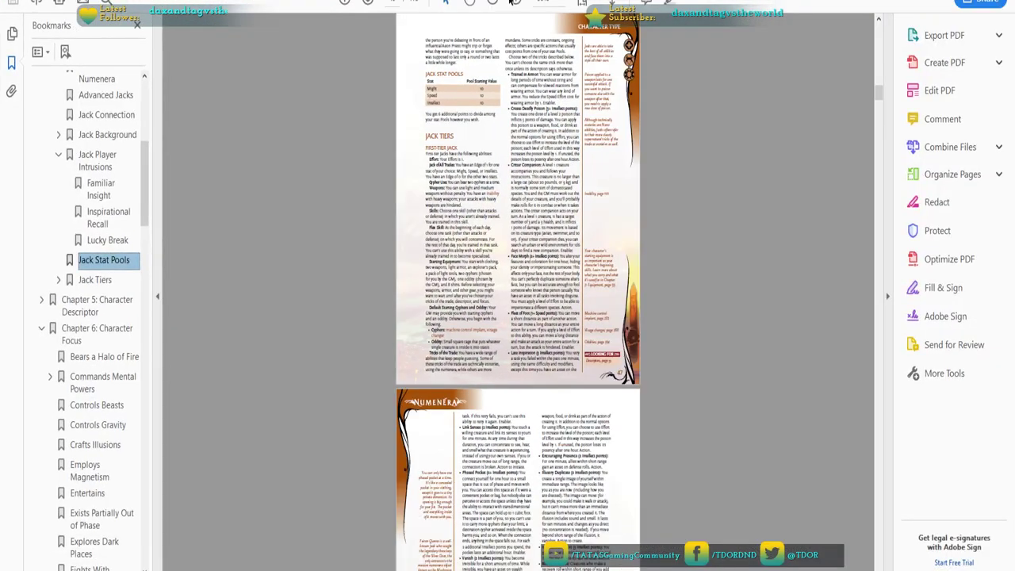
{"action": "left_click", "coordinate": [514, 3]}
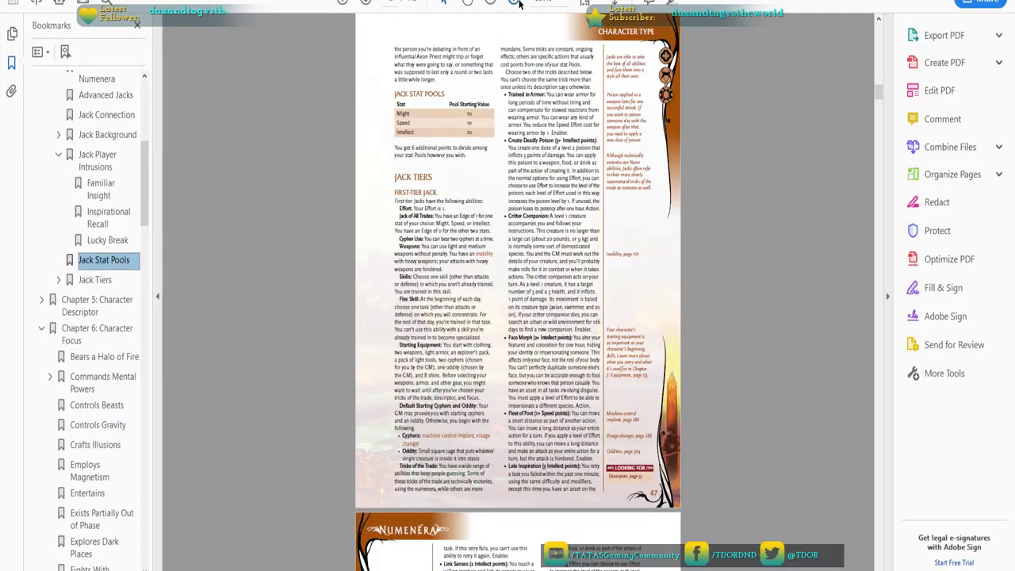
{"action": "left_click", "coordinate": [515, 3]}
{"action": "left_click", "coordinate": [518, 4]}
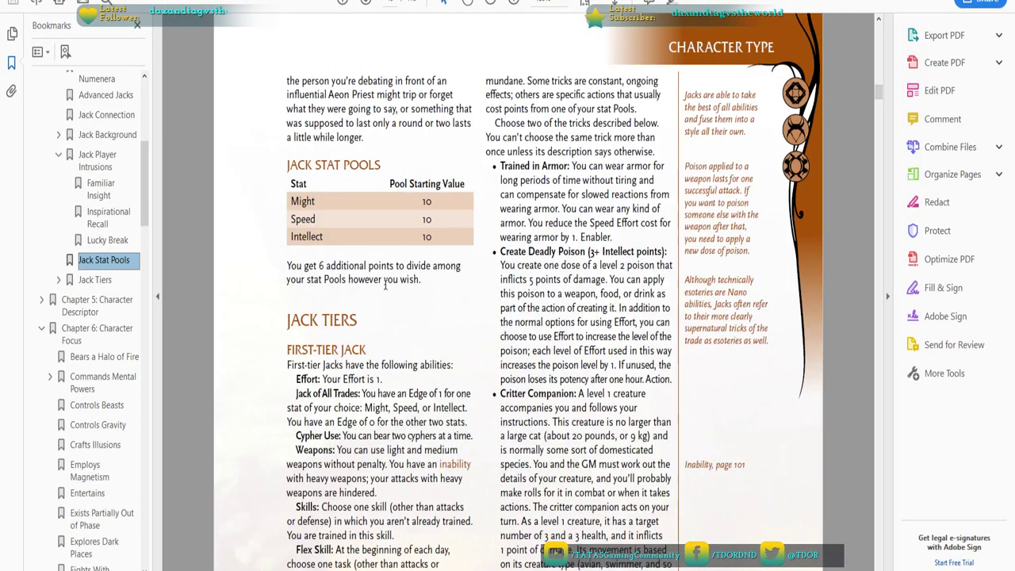
{"action": "scroll", "coordinate": [361, 204], "scroll_direction": "down", "scroll_amount": 1}
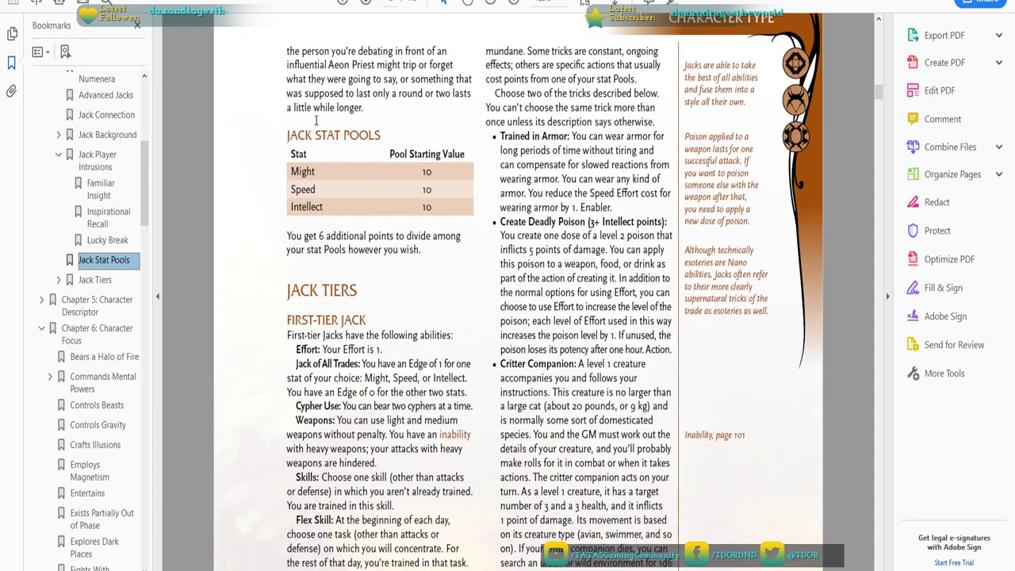
{"action": "left_click_drag", "start_coordinate": [284, 164], "coordinate": [460, 238]}
{"action": "left_click", "coordinate": [432, 219]}
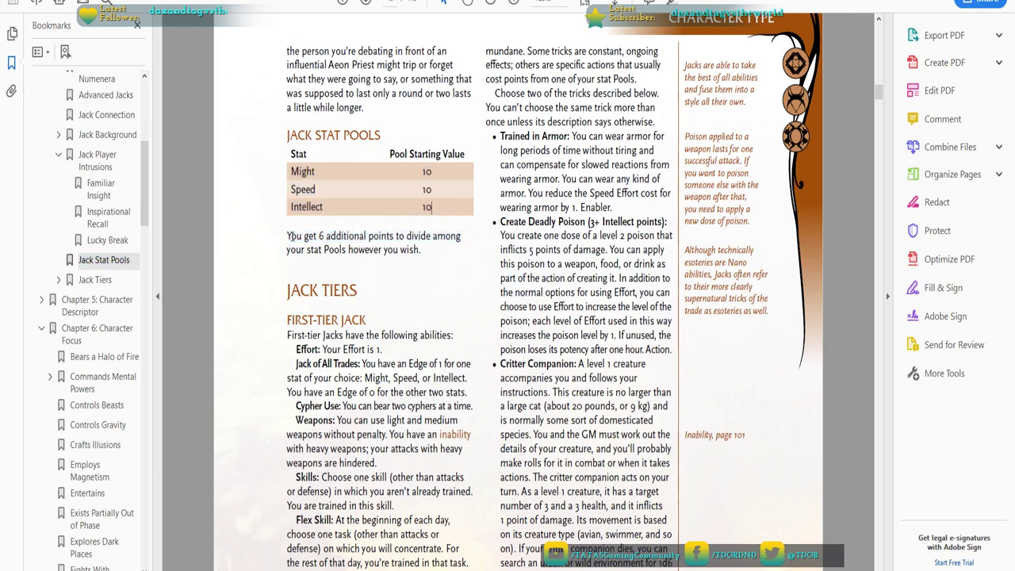
{"action": "left_click_drag", "start_coordinate": [288, 235], "coordinate": [427, 265]}
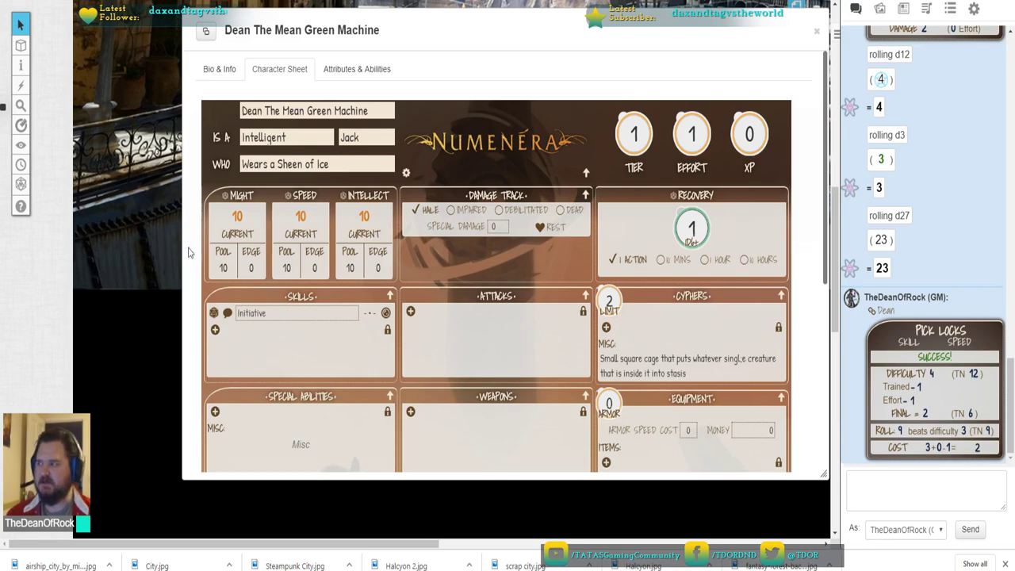
Back on the character sheet, set the Might, Speed and Intellect current values and pools to 12 each
{"action": "double_click", "coordinate": [229, 215]}
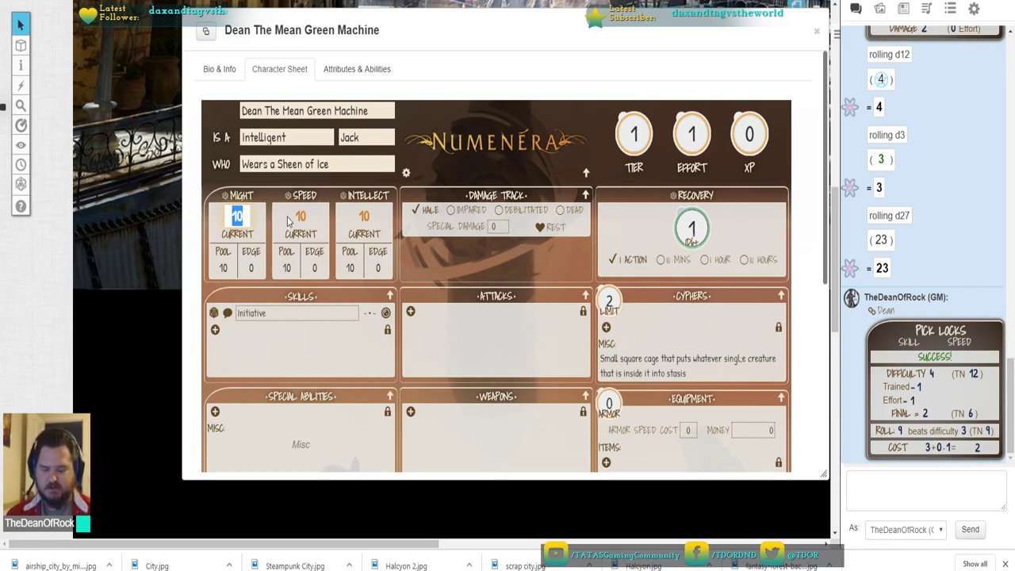
{"action": "type", "text": "12"}
{"action": "key", "text": "Tab"}
{"action": "type", "text": "12"}
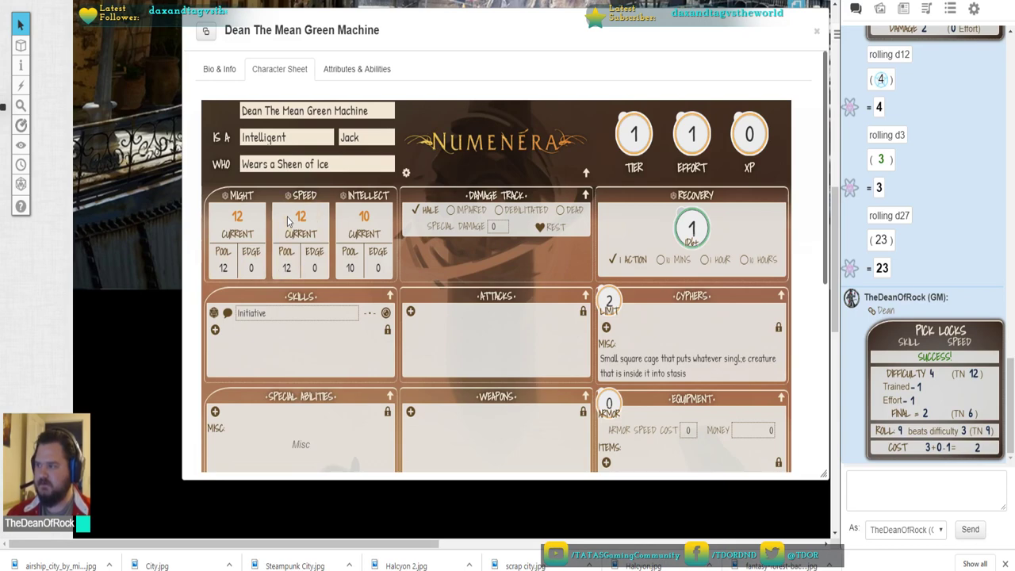
{"action": "key", "text": "Tab"}
{"action": "type", "text": "12"}
{"action": "key", "text": "Tab"}
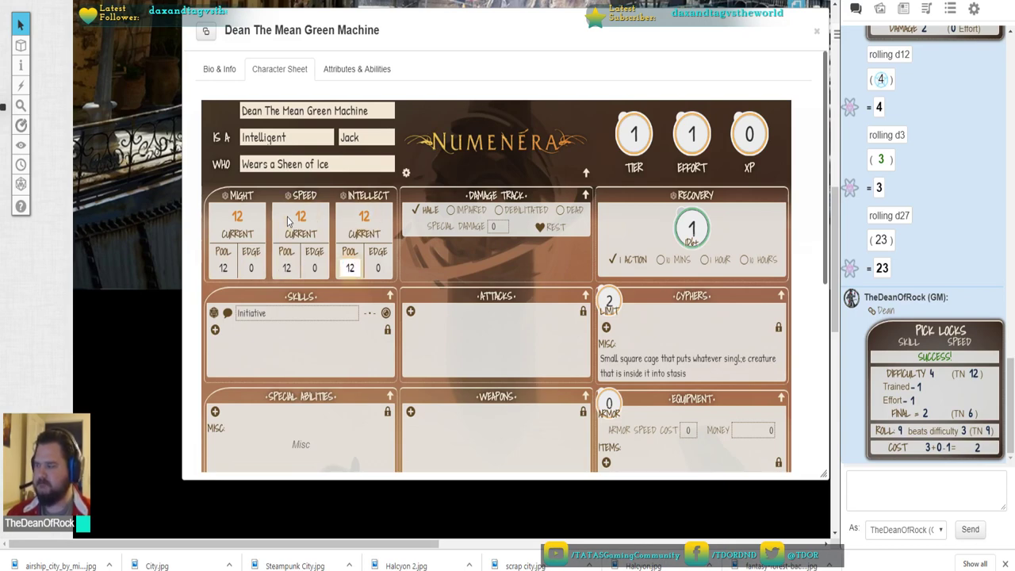
{"action": "left_click", "coordinate": [405, 282]}
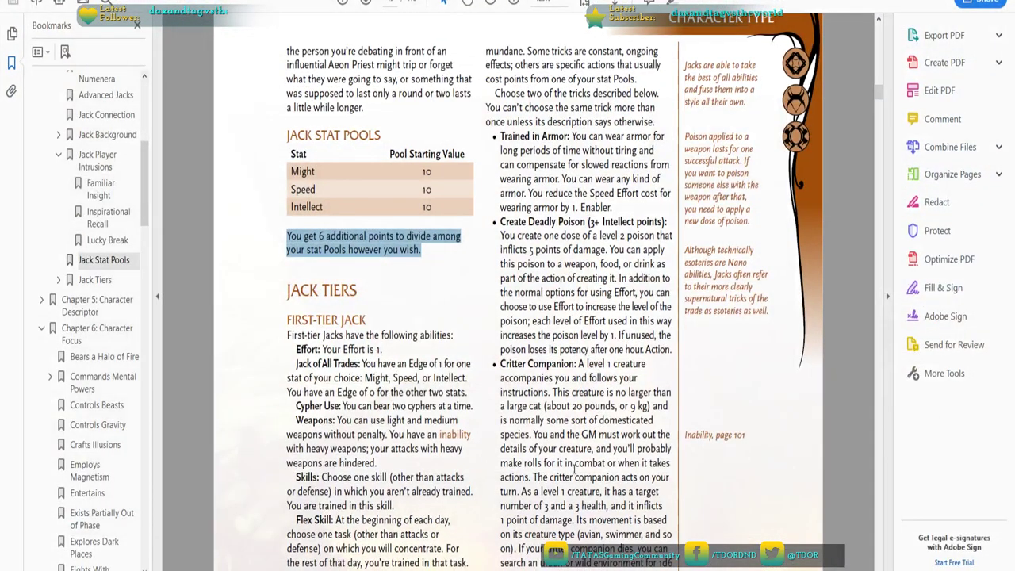
Read the First-Tier Jack Effort rule in the rulebook PDF and compare it with the character sheet
{"action": "scroll", "coordinate": [352, 305], "scroll_direction": "up", "scroll_amount": 2, "text": "ctrl"}
{"action": "scroll", "coordinate": [352, 304], "scroll_direction": "down", "scroll_amount": 5}
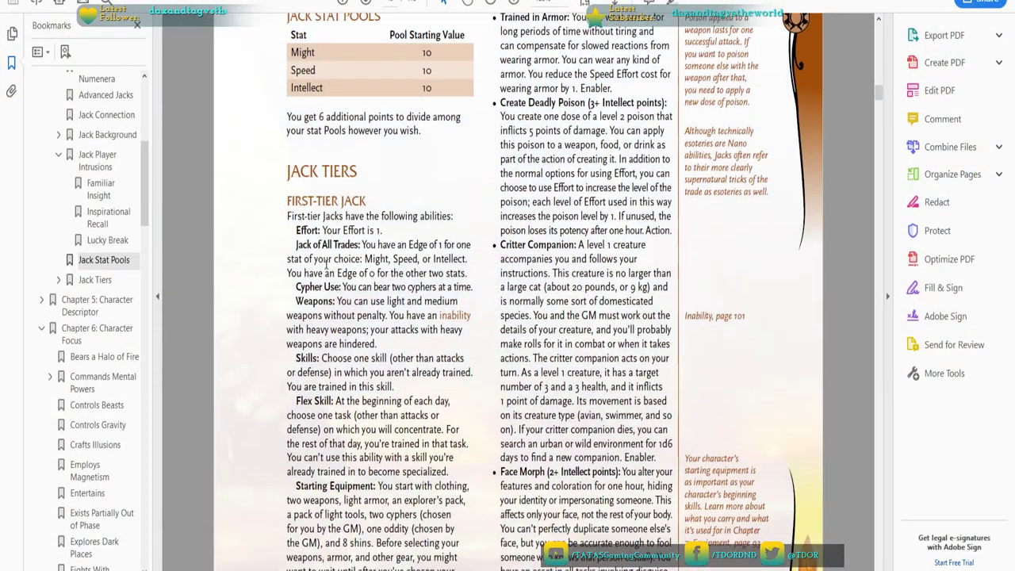
{"action": "scroll", "coordinate": [360, 111], "scroll_direction": "down", "scroll_amount": 2}
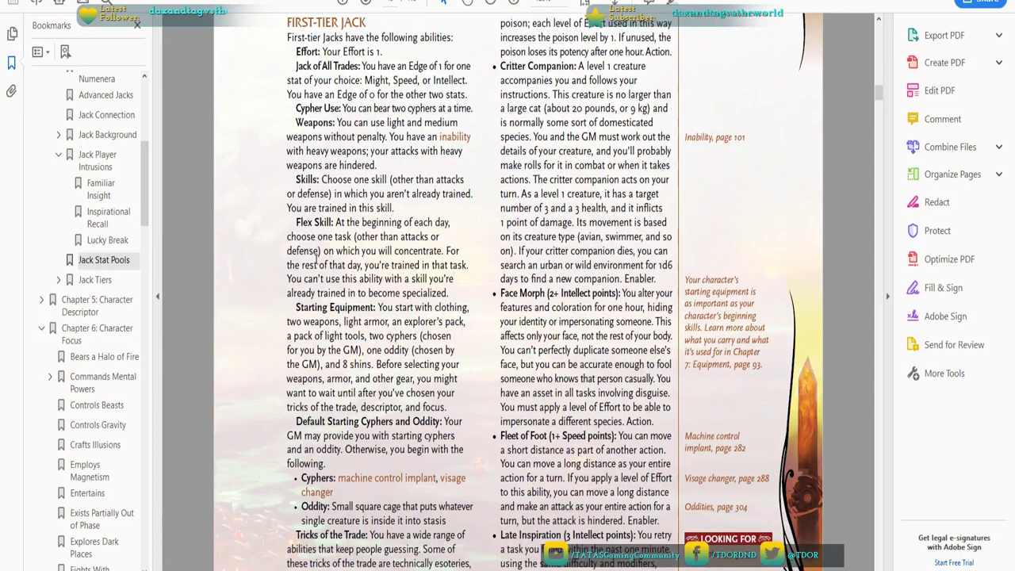
{"action": "left_click_drag", "start_coordinate": [384, 53], "coordinate": [298, 56]}
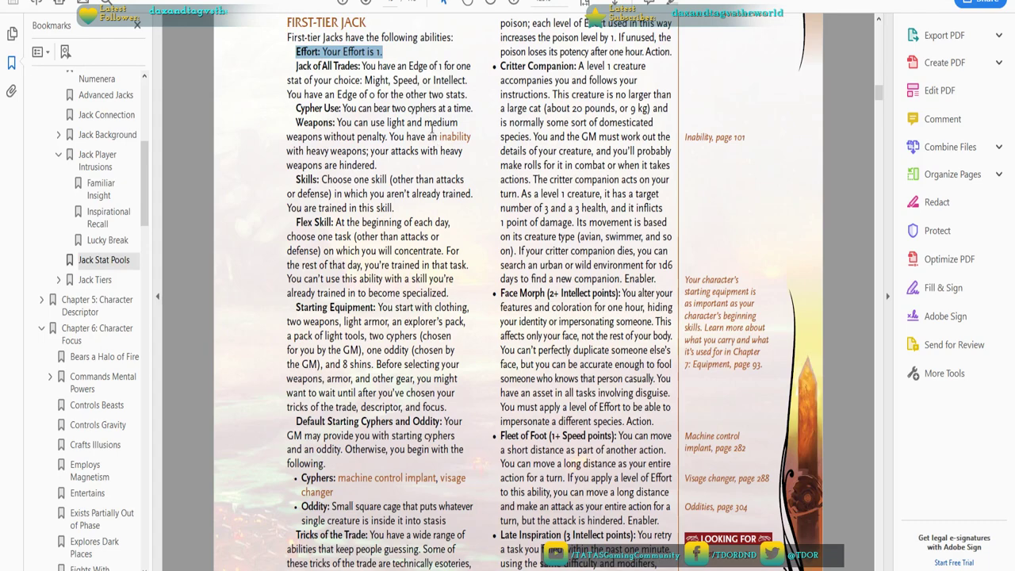
{"action": "left_click", "coordinate": [392, 46]}
{"action": "key", "text": "alt+Tab"}
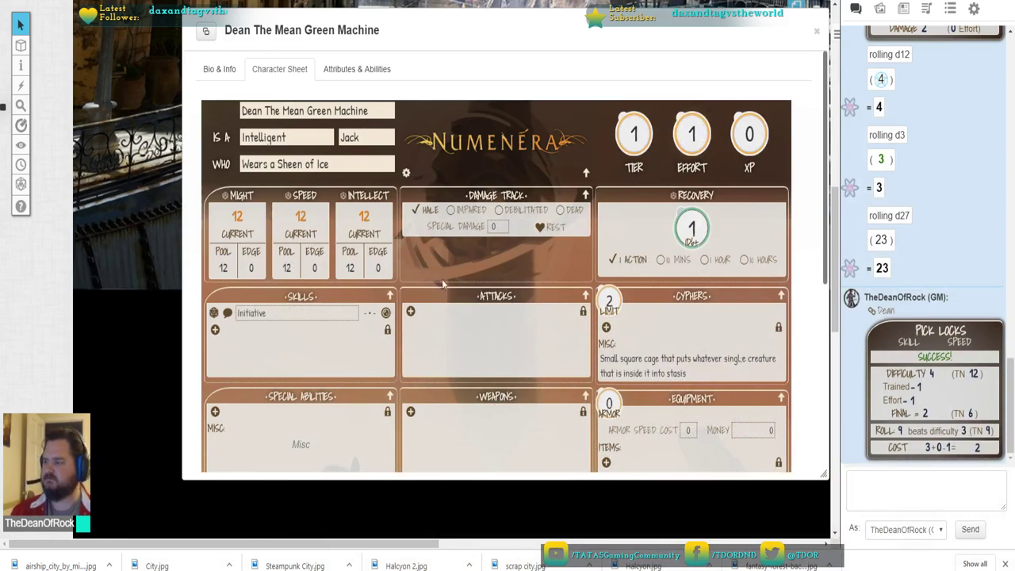
{"action": "key", "text": "alt+Tab"}
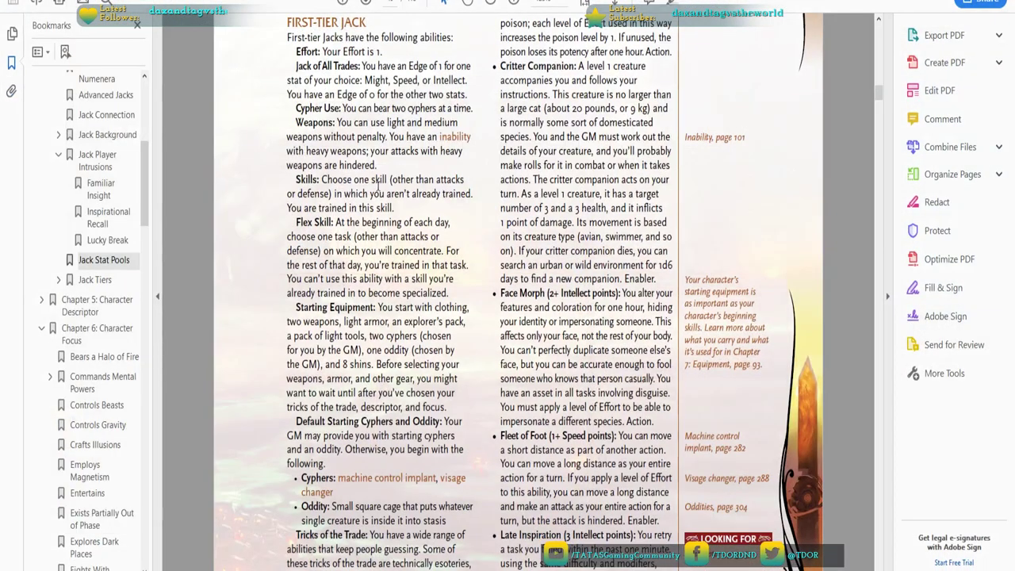
Consult the Jack of All Trades rule in the rulebook and set the character's Intellect Edge to 1
{"action": "left_click_drag", "start_coordinate": [296, 67], "coordinate": [357, 67]}
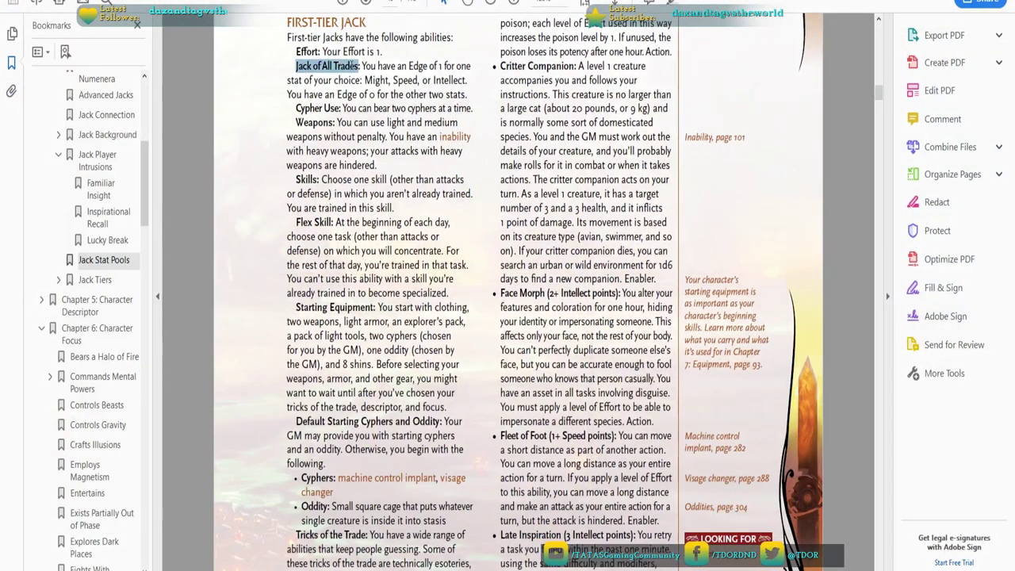
{"action": "left_click", "coordinate": [381, 76]}
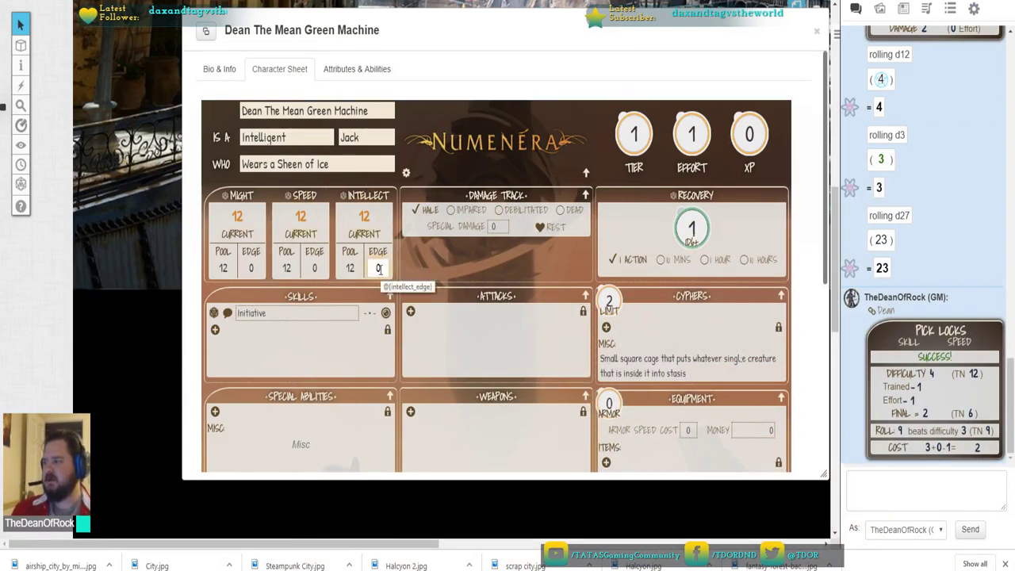
{"action": "left_click", "coordinate": [378, 268]}
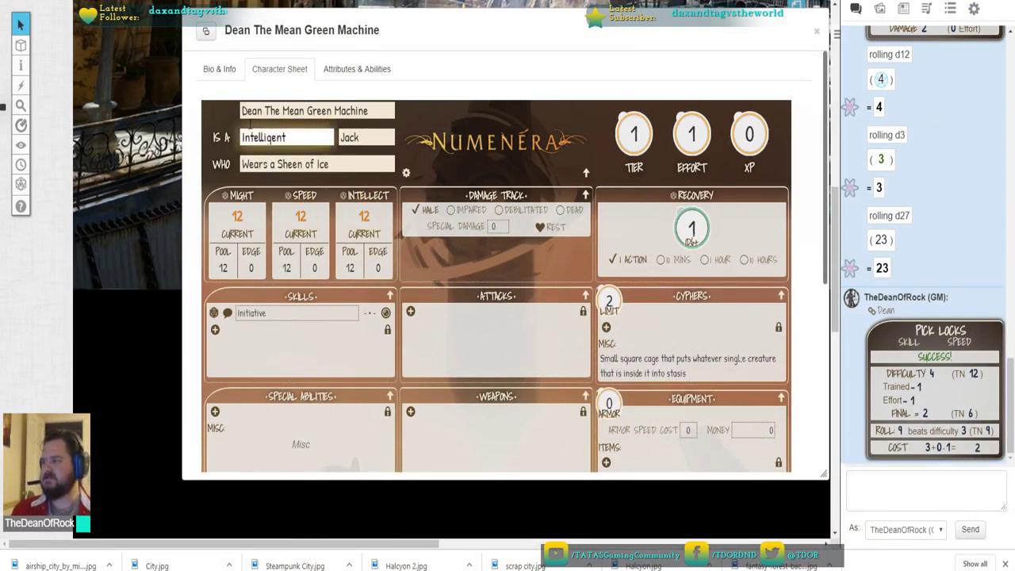
{"action": "double_click", "coordinate": [379, 268]}
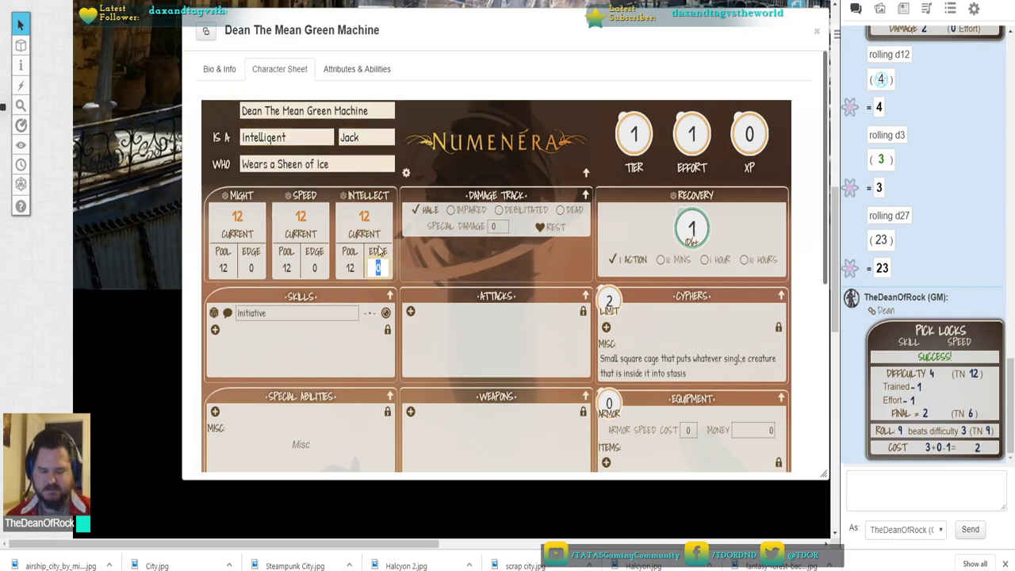
{"action": "type", "text": "1"}
{"action": "left_click", "coordinate": [452, 264]}
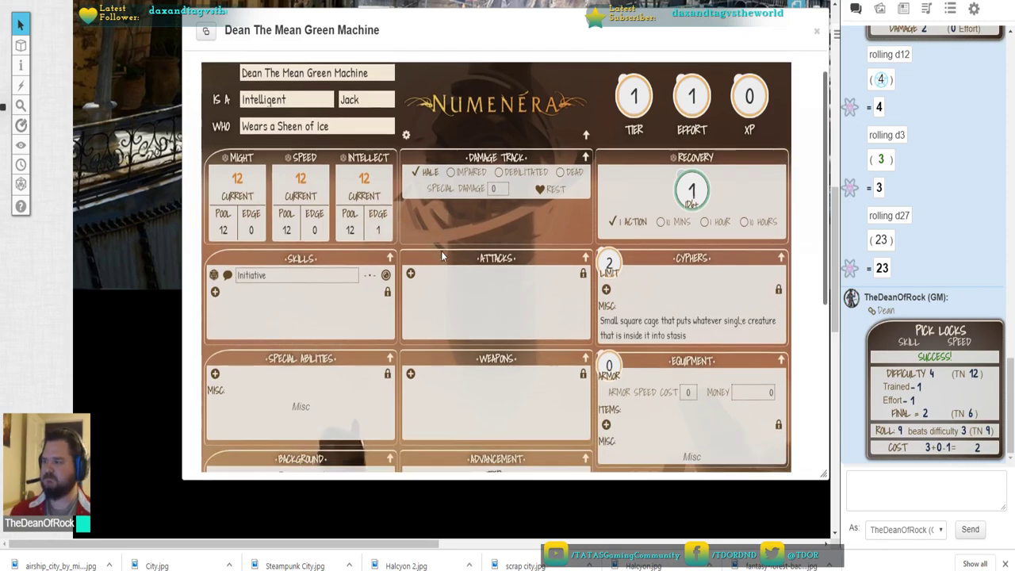
Check the Cypher Use rule in the rulebook against the sheet's Cyphers section and highlight its Misc text
{"action": "key", "text": "alt+Tab"}
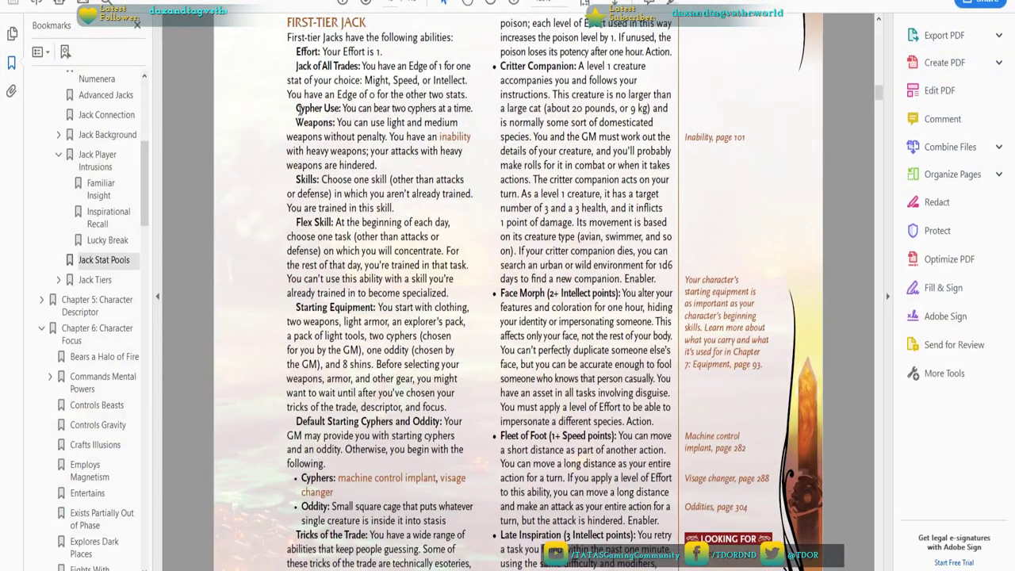
{"action": "left_click_drag", "start_coordinate": [296, 108], "coordinate": [475, 116]}
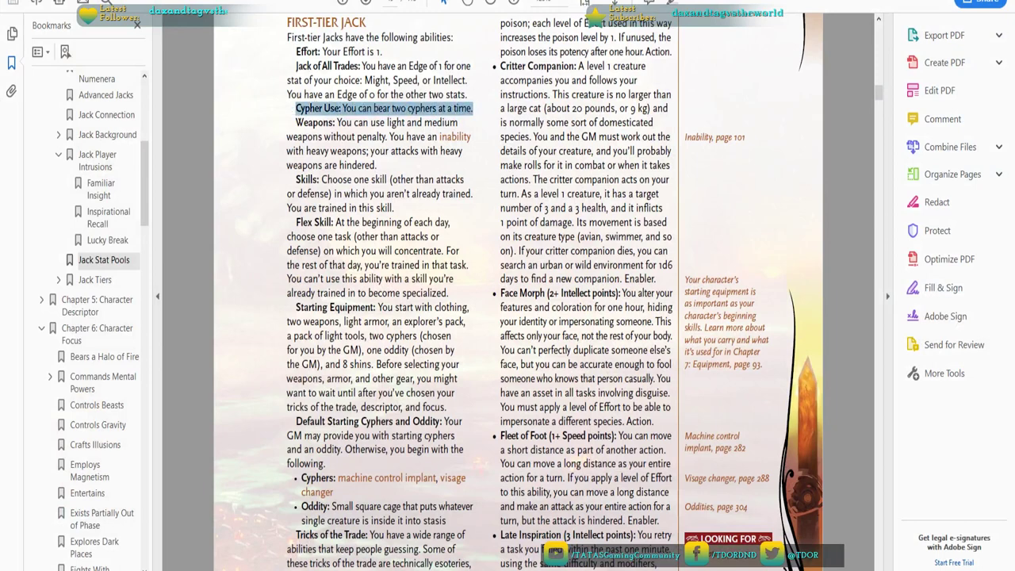
{"action": "key", "text": "alt+Tab"}
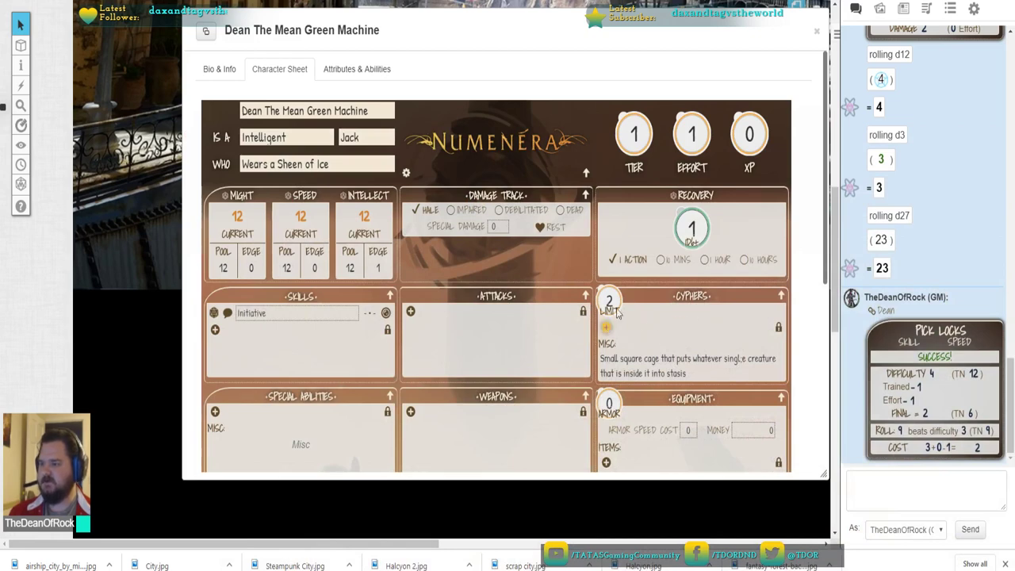
{"action": "left_click", "coordinate": [717, 358]}
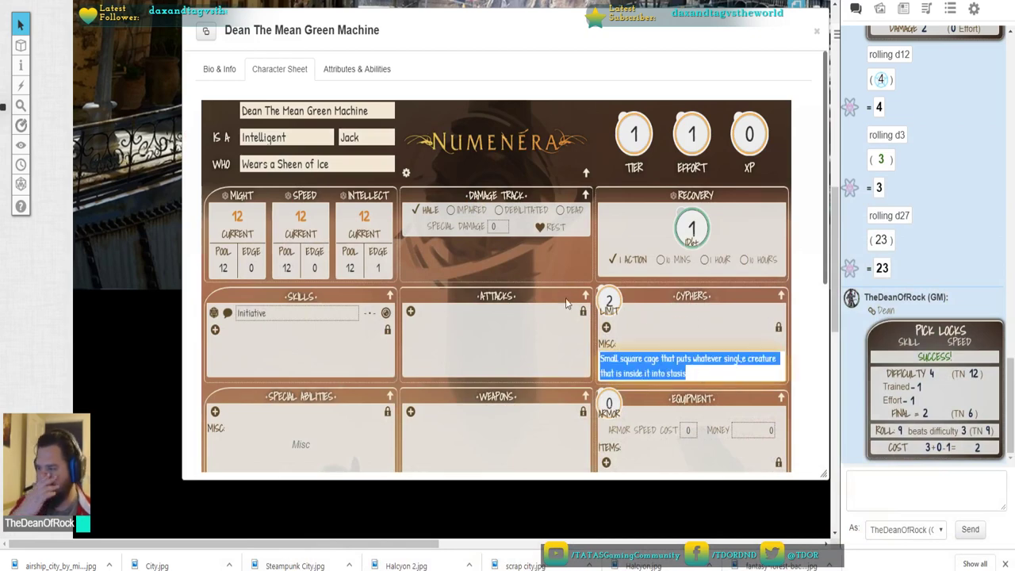
Delete the highlighted Misc text from the Cyphers section of the character sheet
{"action": "key", "text": "BackSpace"}
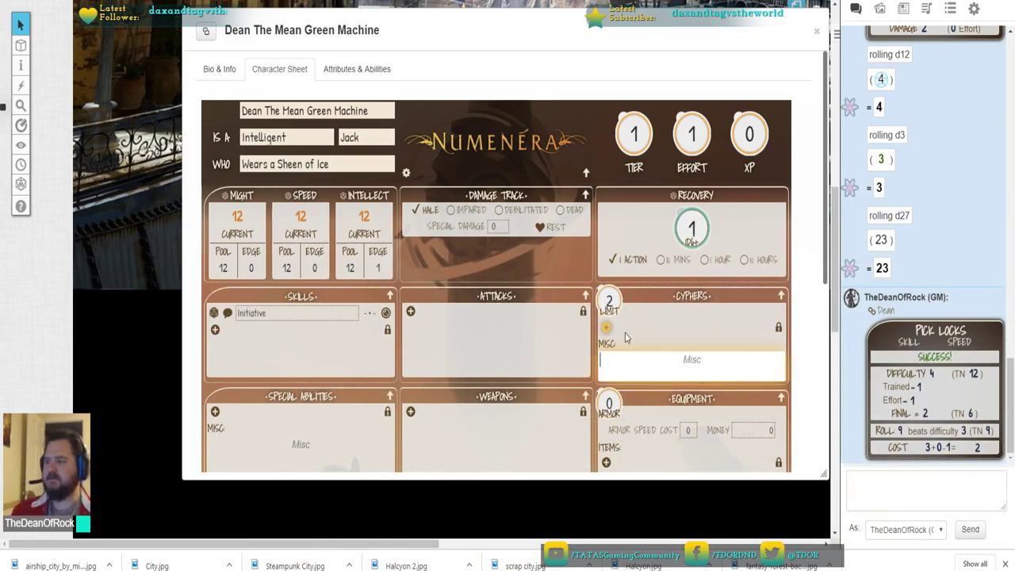
{"action": "left_click", "coordinate": [658, 339]}
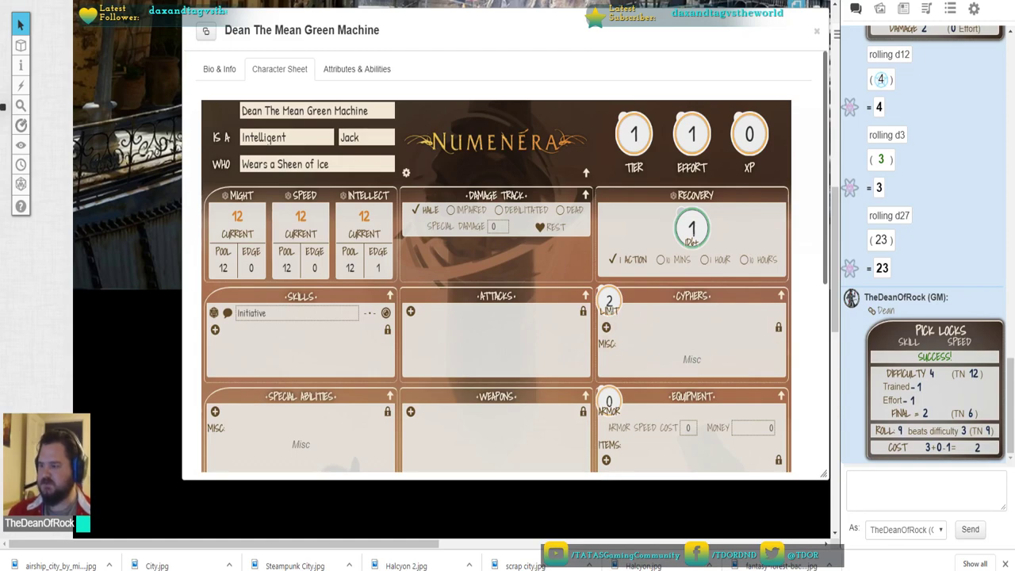
Switch to the rulebook PDF and read the First-Tier Jack Weapons rule
{"action": "key", "text": "alt+Tab"}
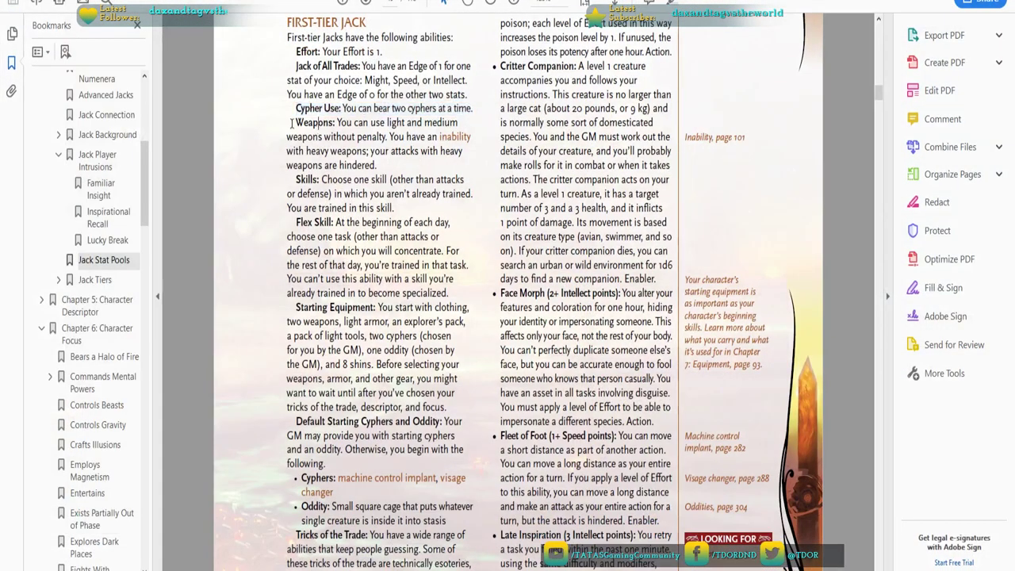
{"action": "left_click_drag", "start_coordinate": [294, 123], "coordinate": [338, 125]}
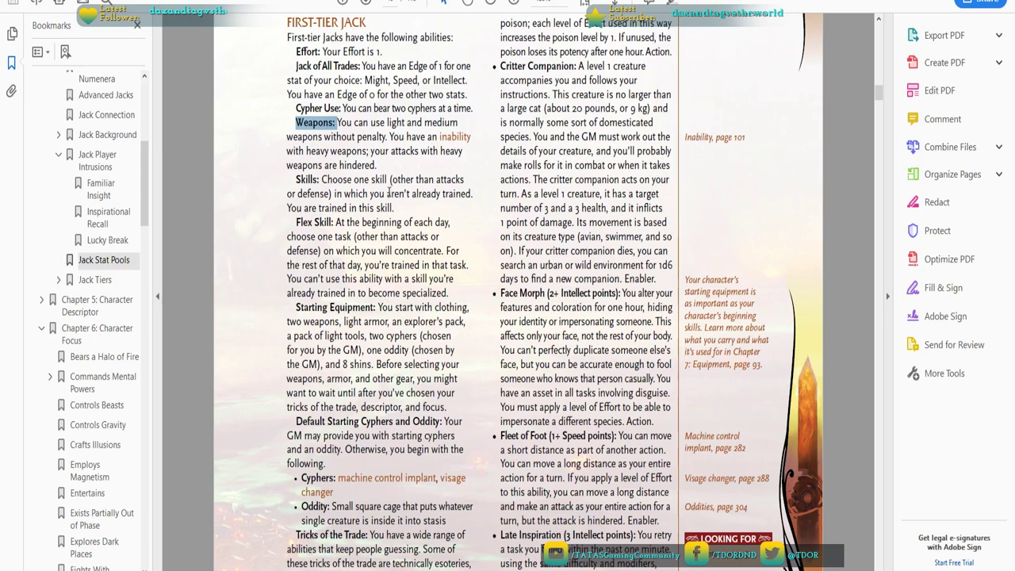
{"action": "left_click", "coordinate": [397, 120]}
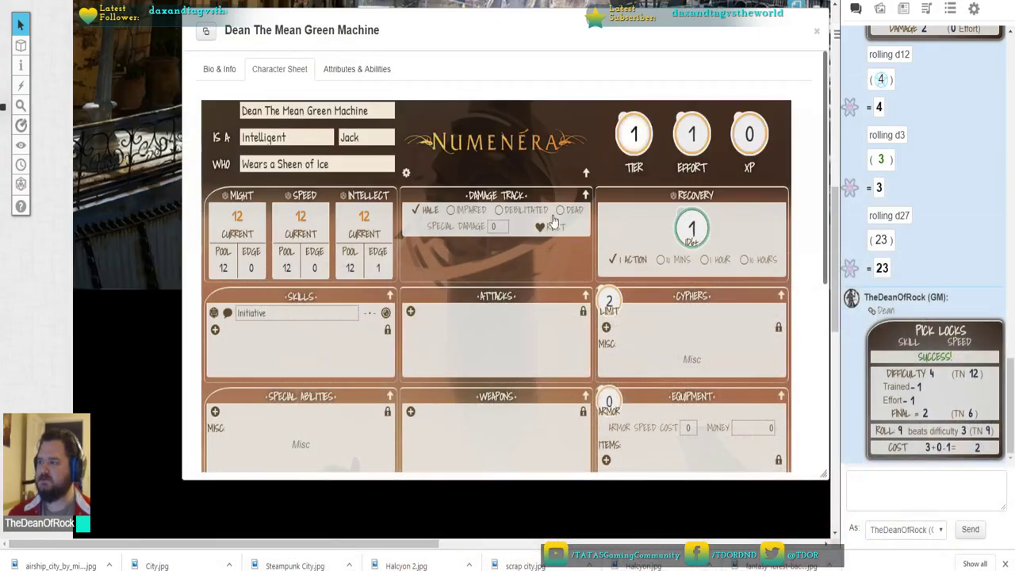
On the character sheet, add Light Weapons and Medium Weapons entries to the Weapons section and collapse their details
{"action": "scroll", "coordinate": [465, 357], "scroll_direction": "down", "scroll_amount": 3}
{"action": "left_click", "coordinate": [410, 226]}
{"action": "left_click", "coordinate": [465, 228]}
{"action": "type", "text": "Light Weapons"}
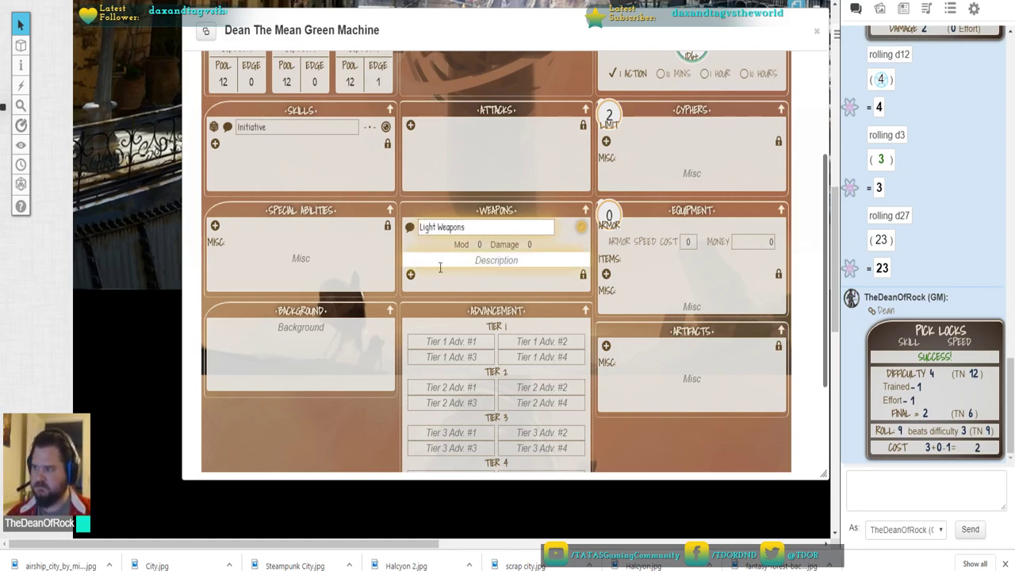
{"action": "left_click", "coordinate": [449, 274]}
{"action": "left_click", "coordinate": [411, 274]}
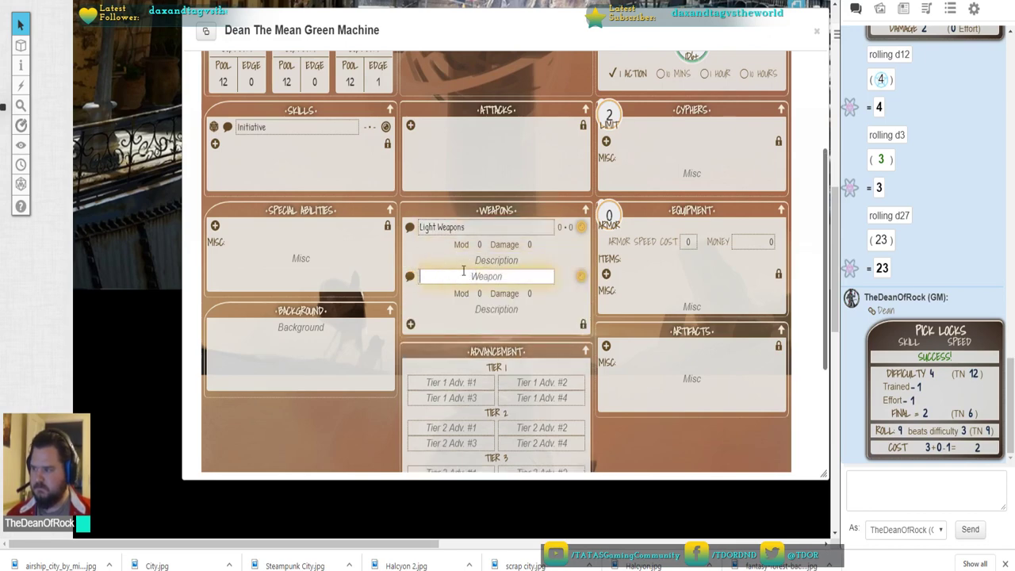
{"action": "type", "text": "Hedium Weapons"}
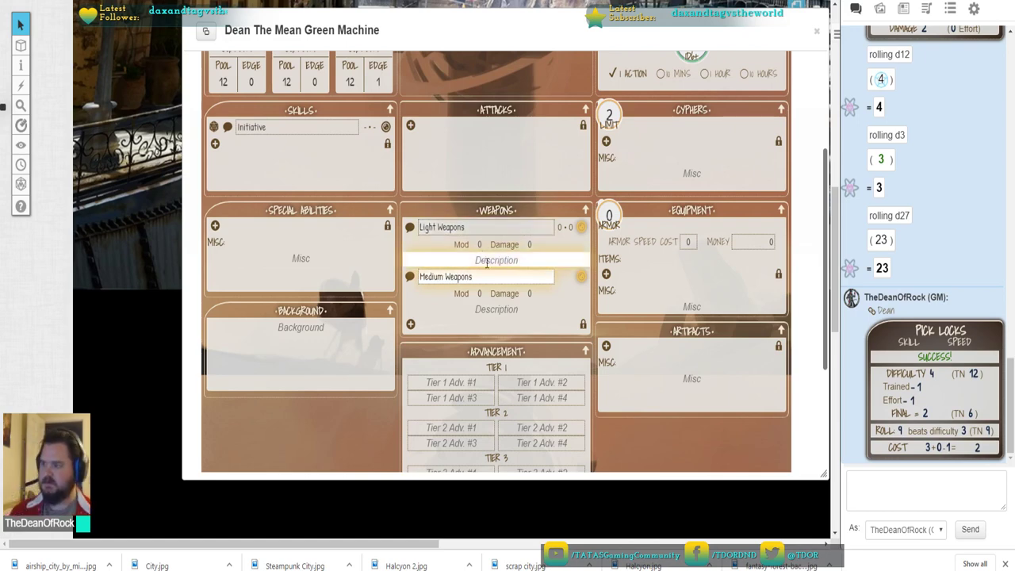
{"action": "left_click", "coordinate": [588, 299]}
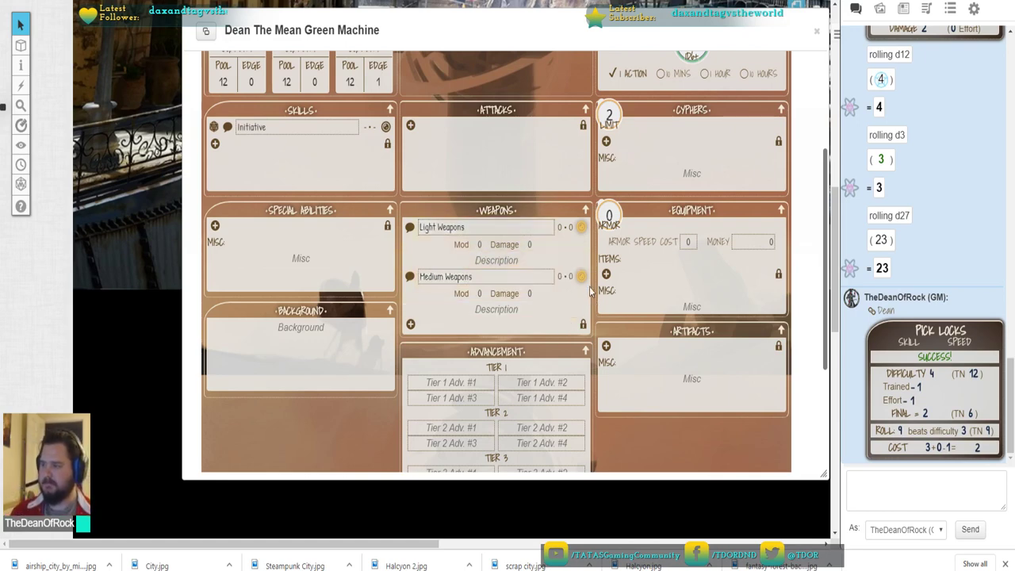
{"action": "left_click", "coordinate": [583, 279]}
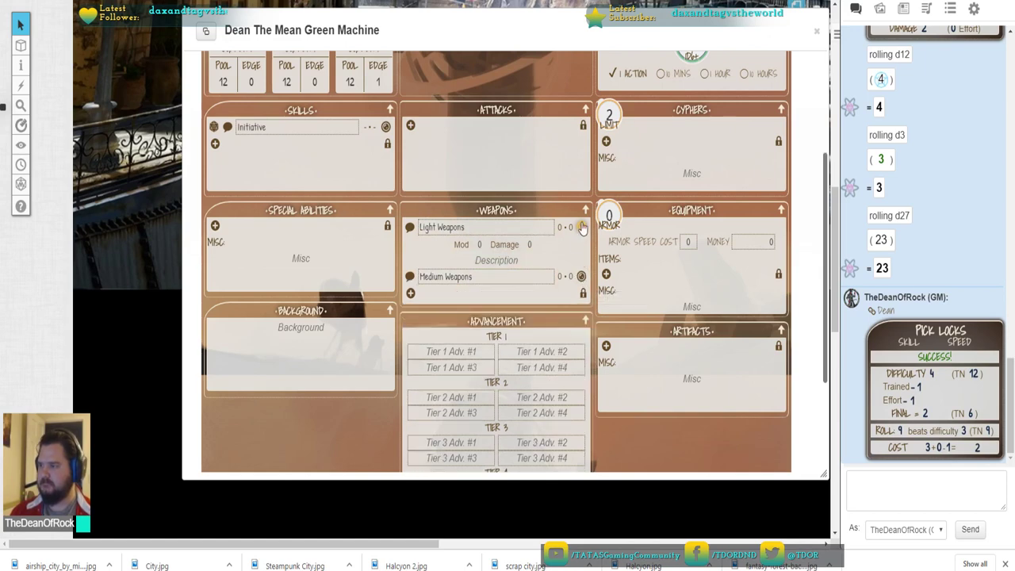
{"action": "left_click", "coordinate": [583, 227]}
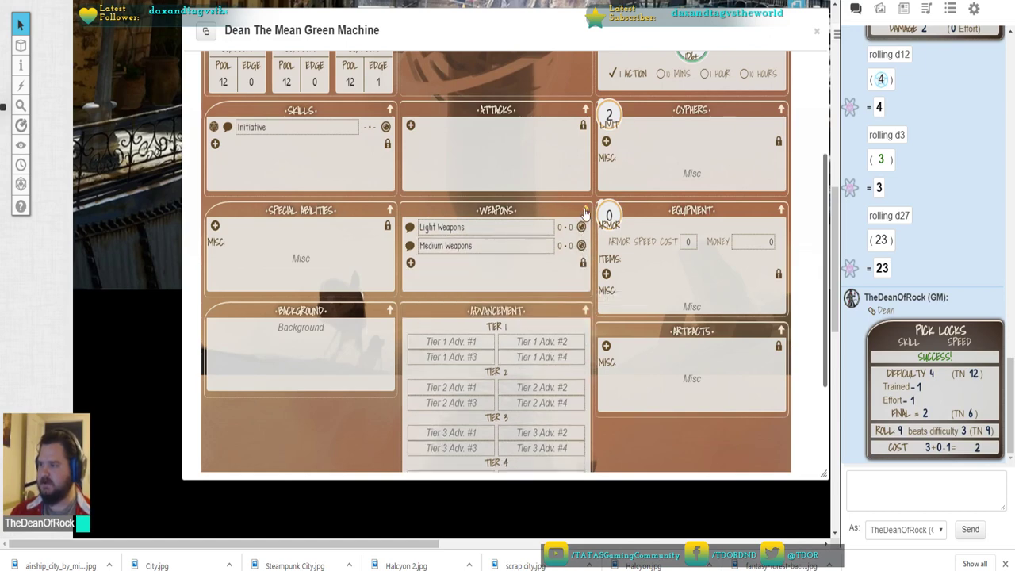
Try adding a third Weapons entry named Heavy, clear its name again and collapse the entry
{"action": "scroll", "coordinate": [555, 87], "scroll_direction": "up", "scroll_amount": 3}
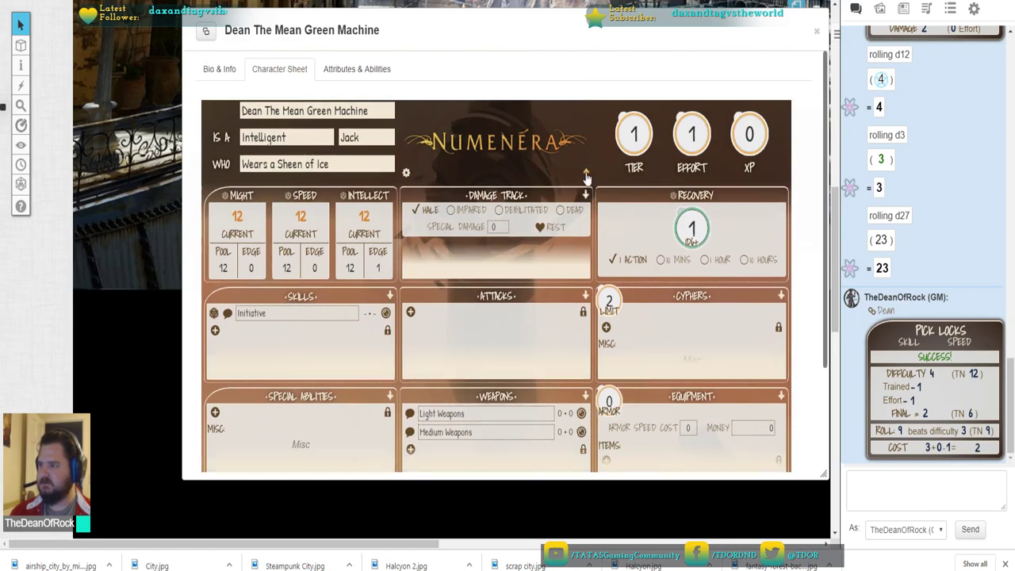
{"action": "scroll", "coordinate": [586, 177], "scroll_direction": "down", "scroll_amount": 4}
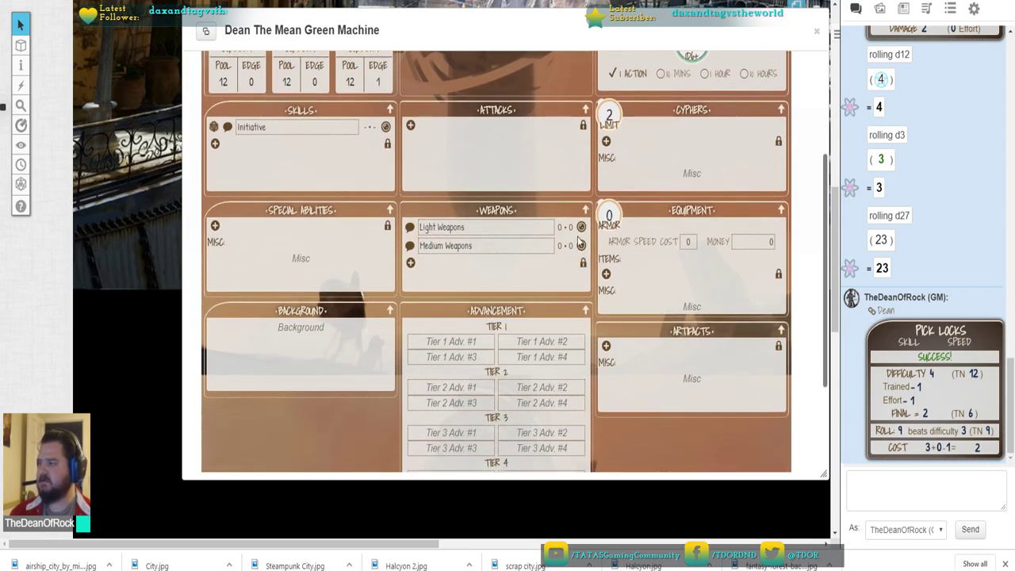
{"action": "left_click", "coordinate": [411, 263]}
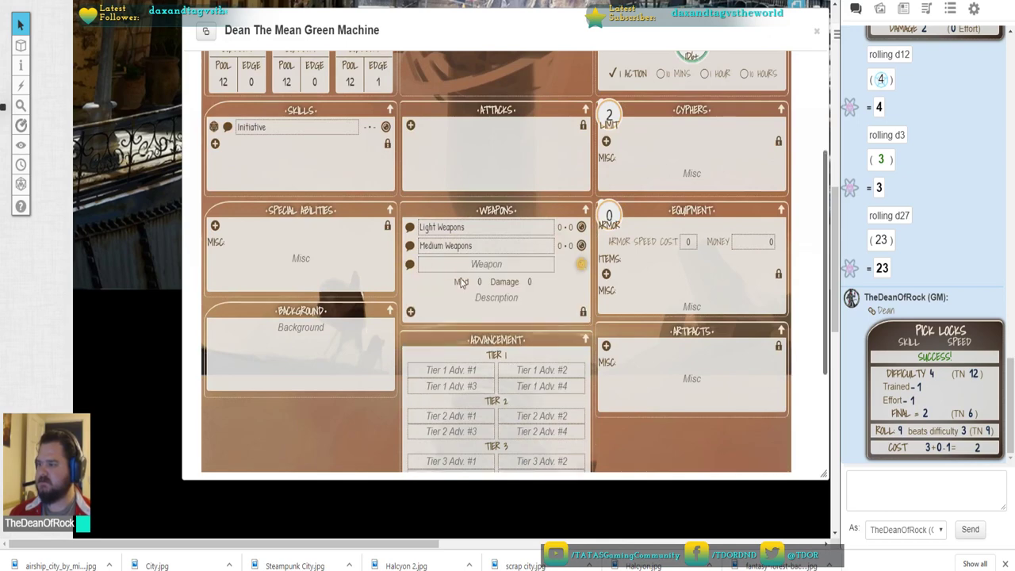
{"action": "left_click", "coordinate": [491, 265]}
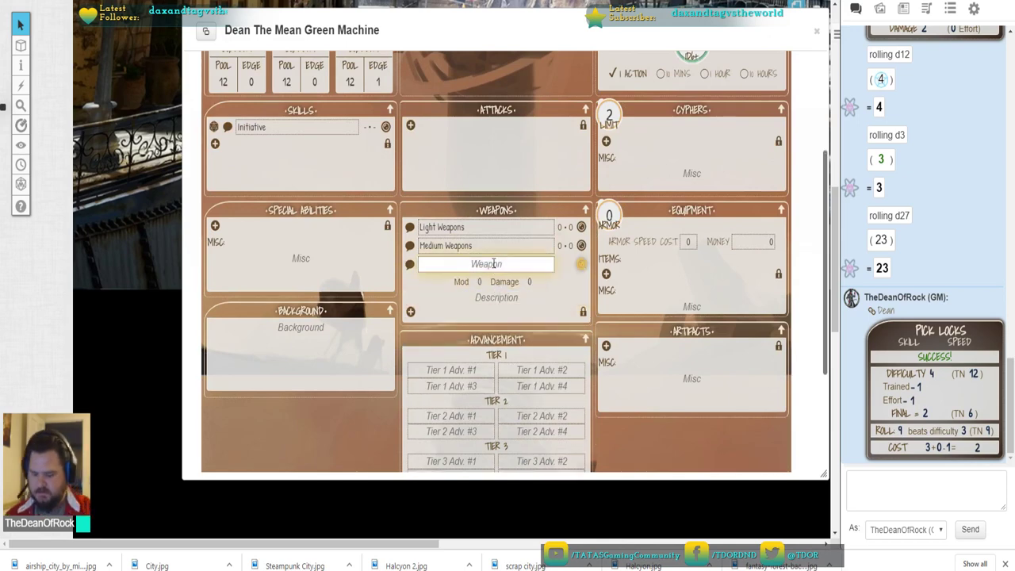
{"action": "type", "text": "Heavy"}
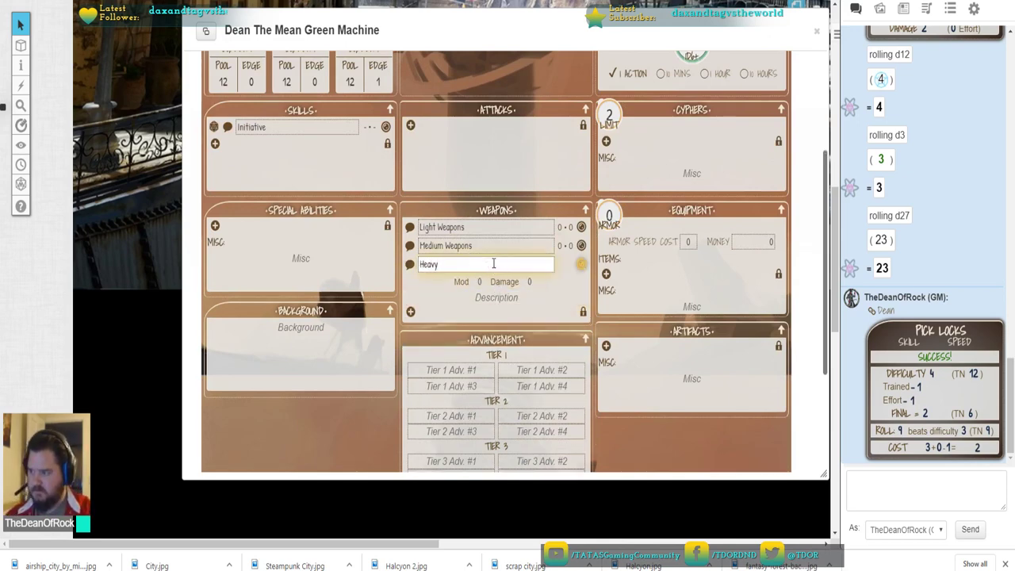
{"action": "key", "text": "BackSpace"}
{"action": "key", "text": "BackSpace"}
{"action": "key", "text": "BackSpace"}
{"action": "key", "text": "BackSpace"}
{"action": "left_click", "coordinate": [581, 264]}
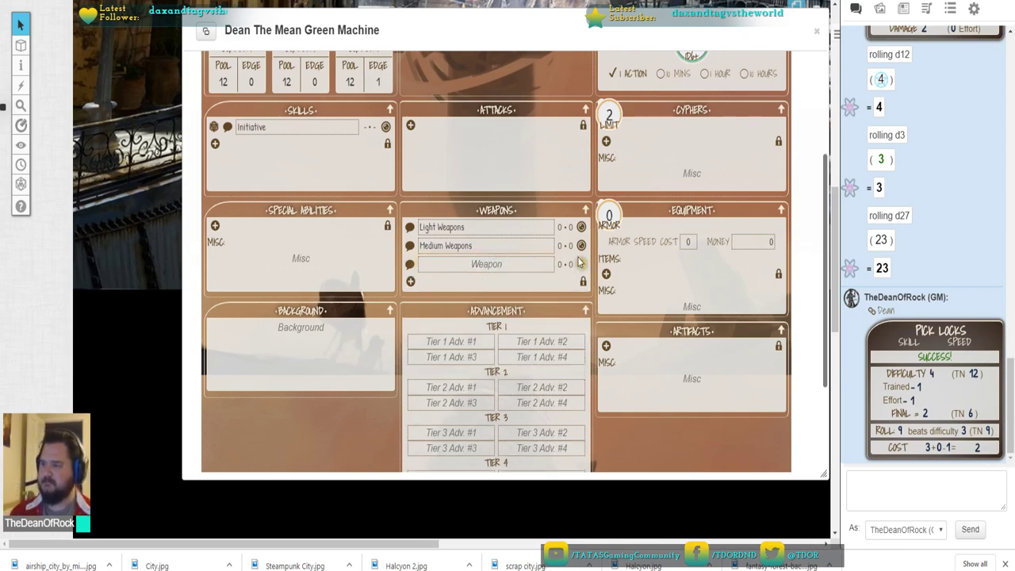
Add a Light Weapons skill in the Skills section with the stat Might and the level Trained
{"action": "left_click", "coordinate": [214, 144]}
{"action": "left_click", "coordinate": [260, 146]}
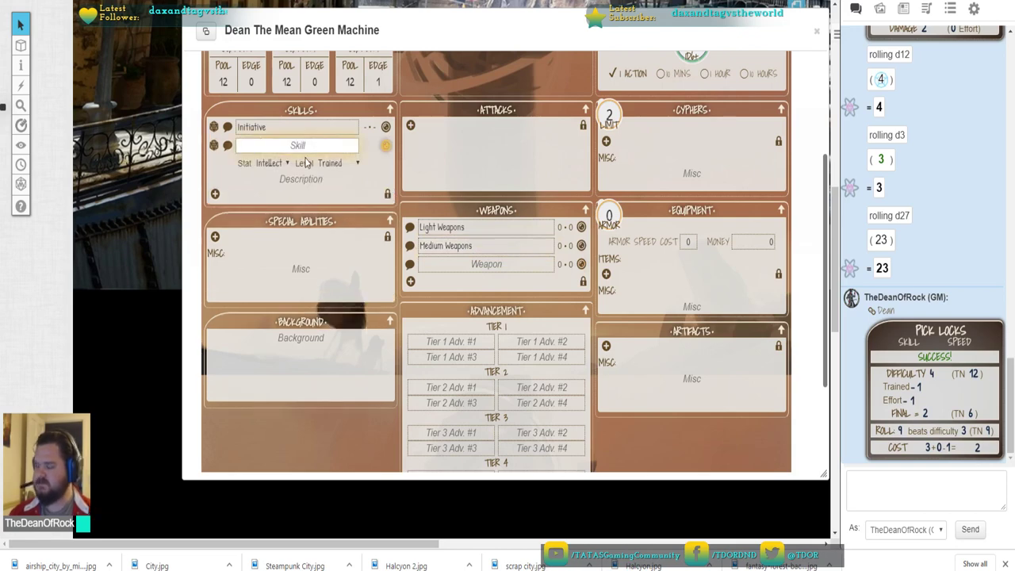
{"action": "type", "text": "Light W"}
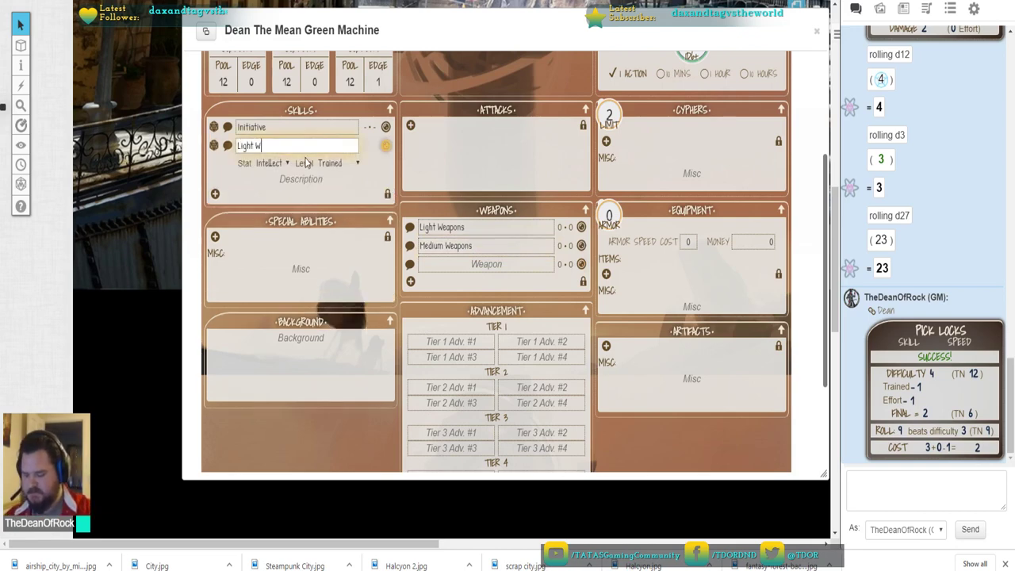
{"action": "type", "text": "eapons"}
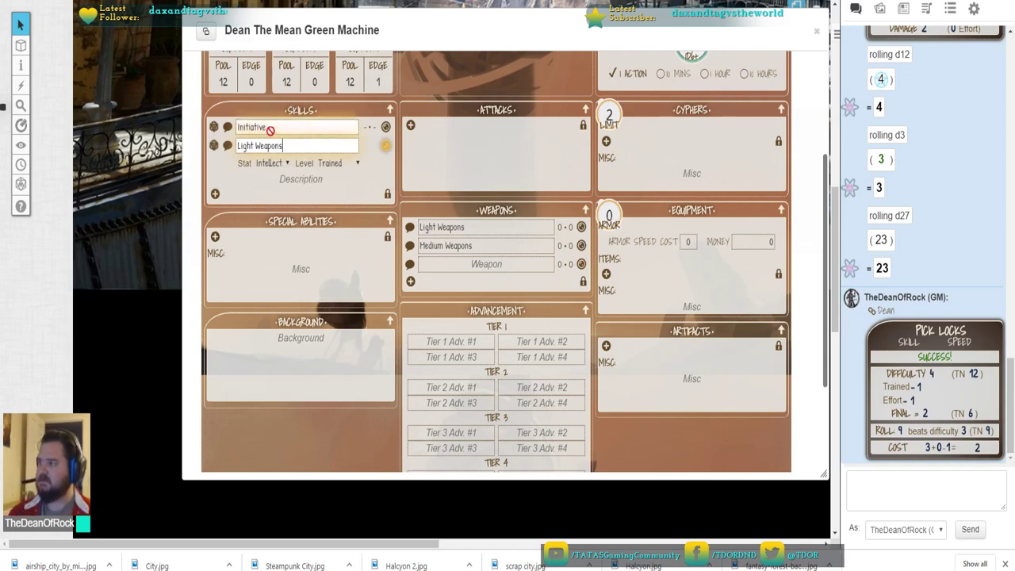
{"action": "left_click", "coordinate": [274, 163]}
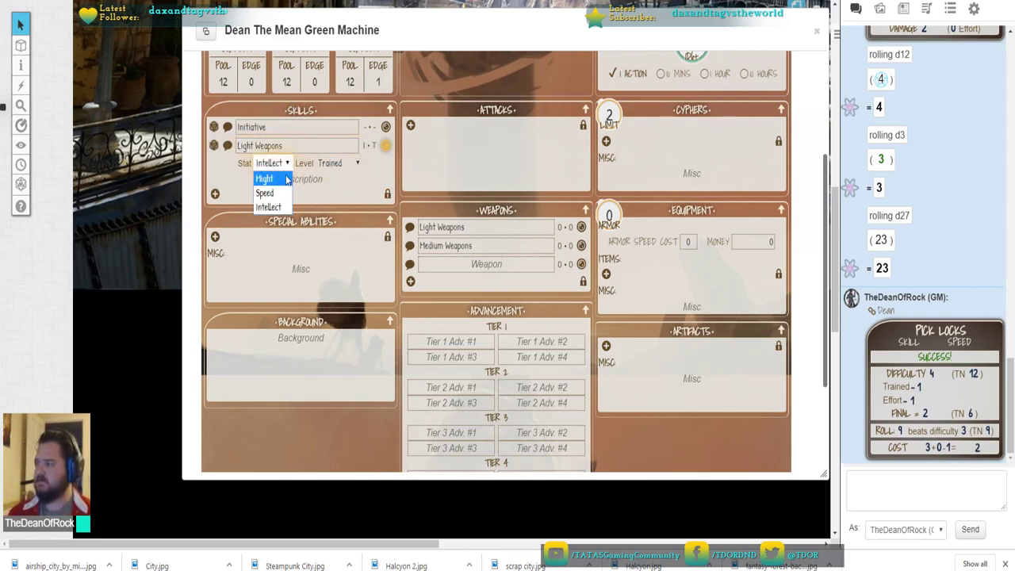
{"action": "left_click", "coordinate": [339, 163]}
{"action": "left_click", "coordinate": [270, 162]}
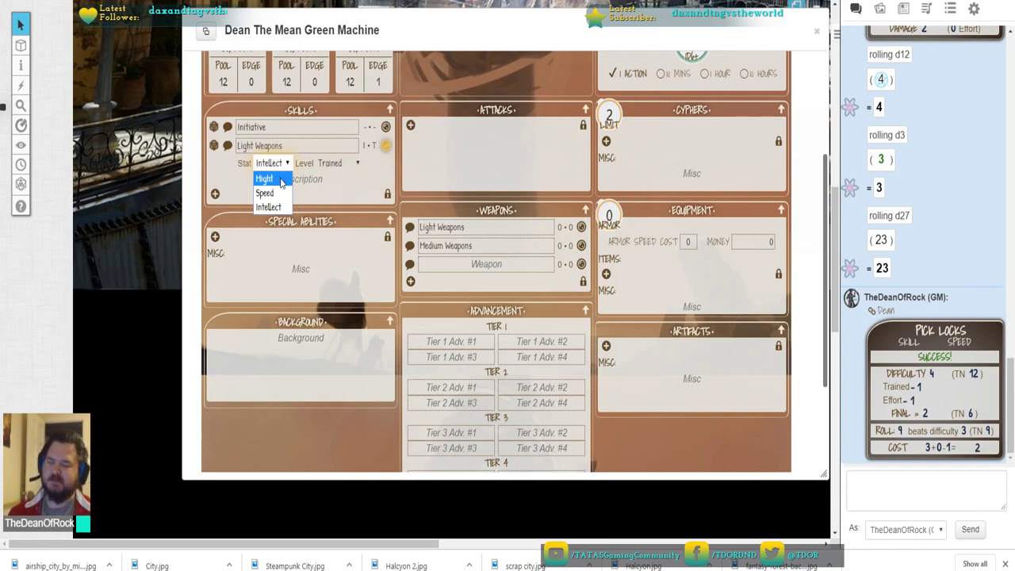
{"action": "left_click", "coordinate": [281, 181]}
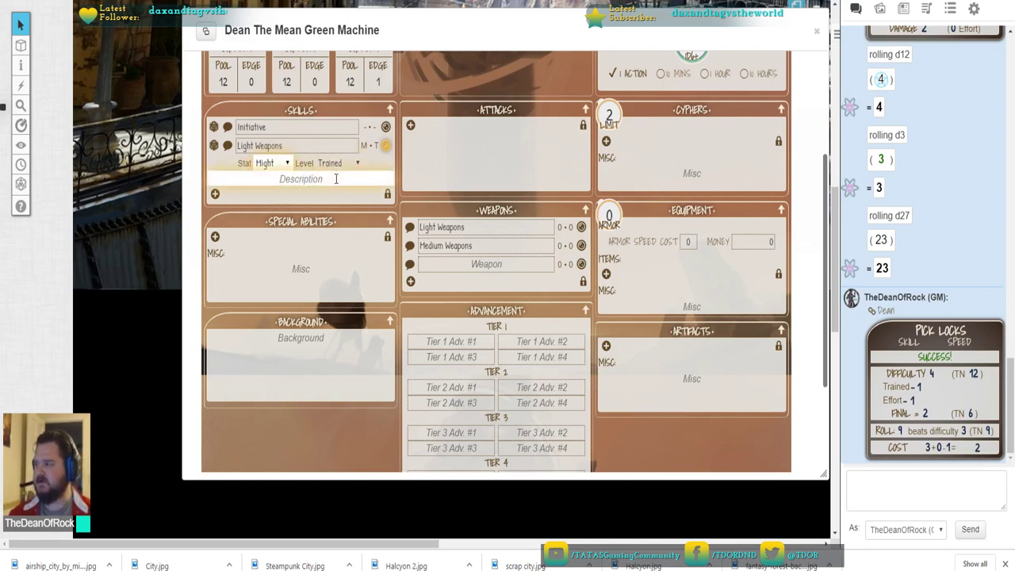
{"action": "left_click", "coordinate": [316, 181]}
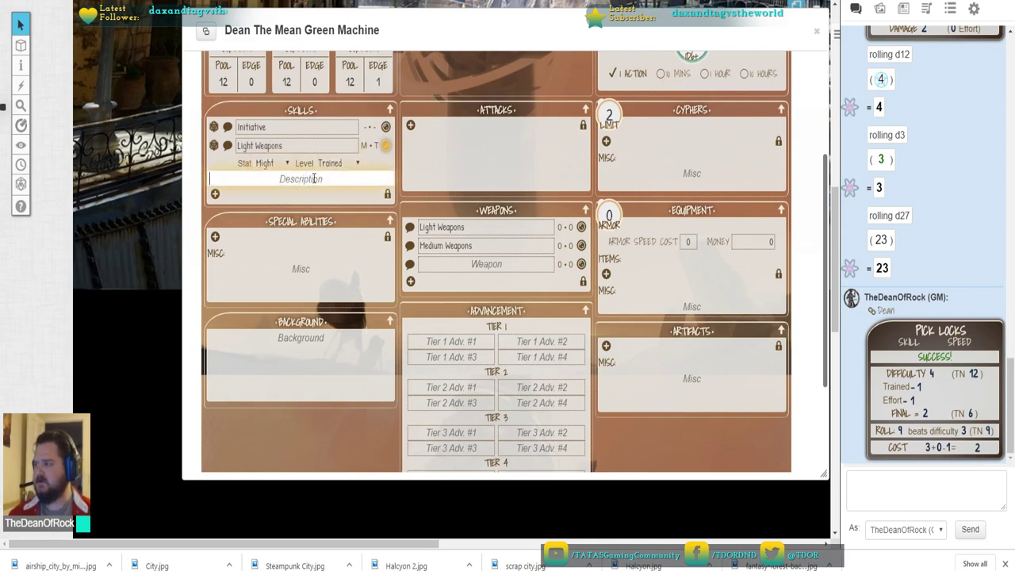
{"action": "left_click", "coordinate": [366, 164]}
{"action": "left_click", "coordinate": [359, 163]}
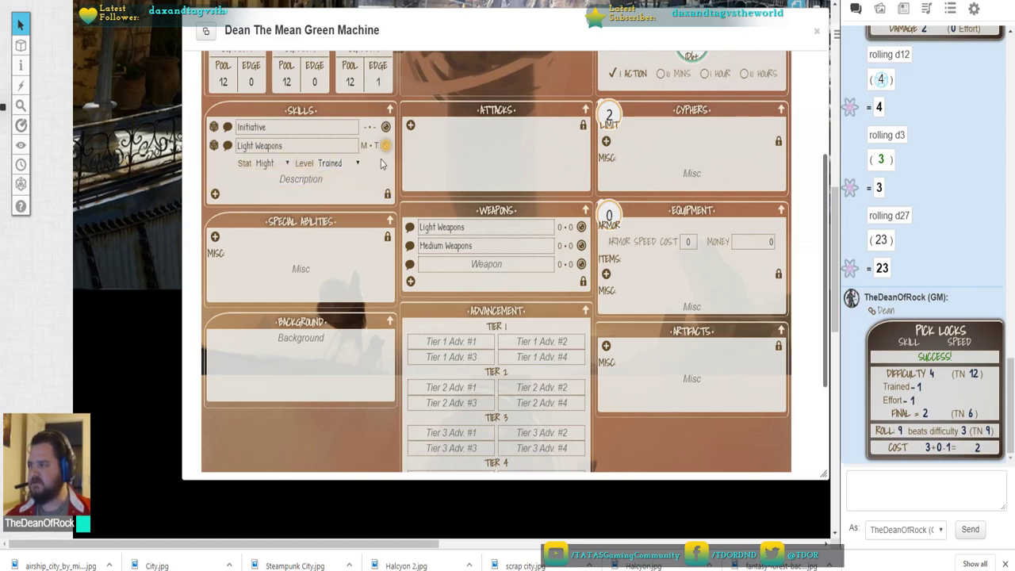
Add a Medium Weapons skill with the stat Might and level Trained, and collapse both weapon skills' details
{"action": "left_click", "coordinate": [215, 196]}
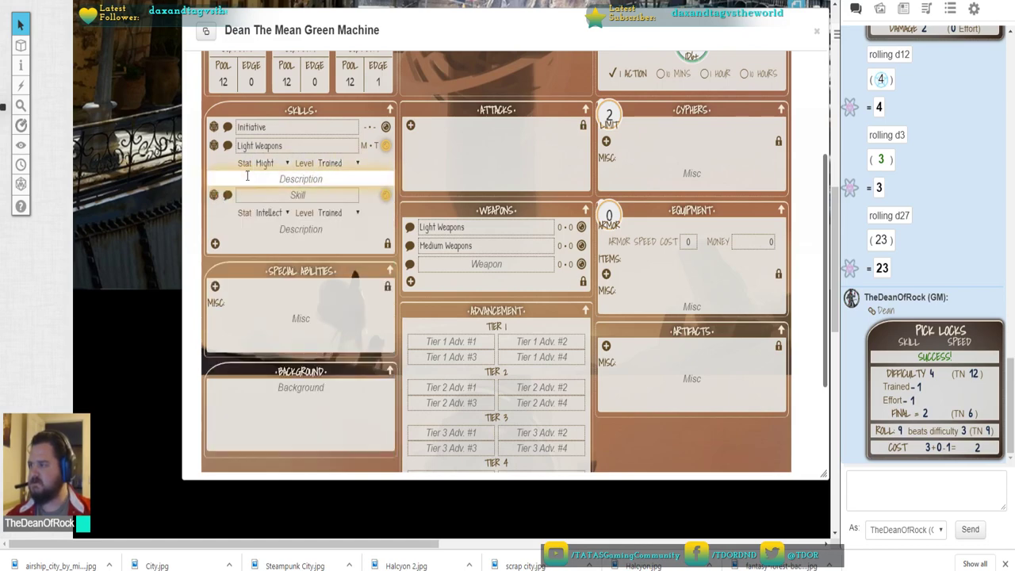
{"action": "type", "text": "Hedium Weapons"}
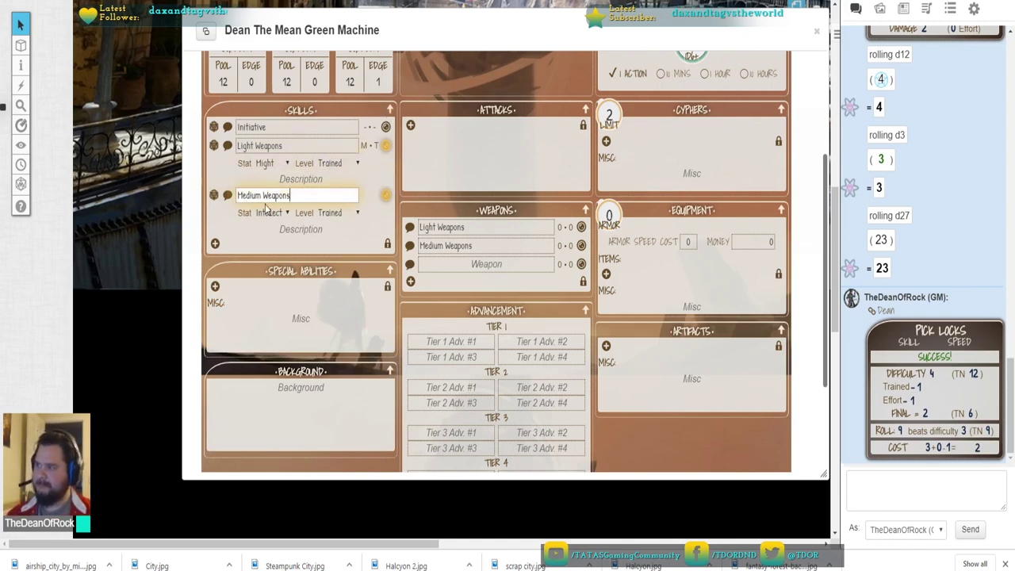
{"action": "left_click", "coordinate": [270, 213]}
{"action": "left_click", "coordinate": [270, 228]}
{"action": "left_click", "coordinate": [333, 213]}
{"action": "left_click", "coordinate": [335, 214]}
{"action": "left_click", "coordinate": [386, 195]}
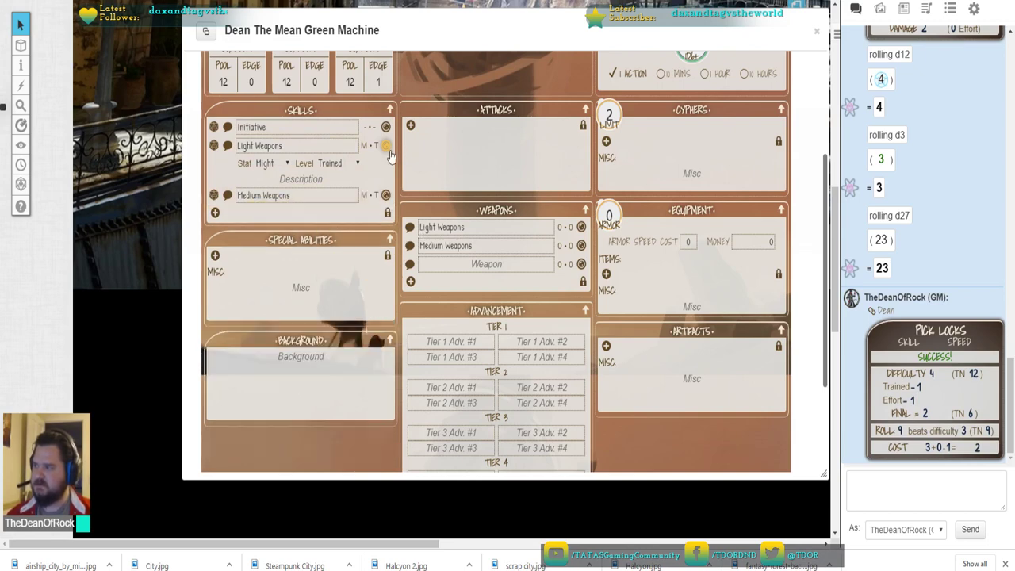
{"action": "left_click", "coordinate": [387, 146]}
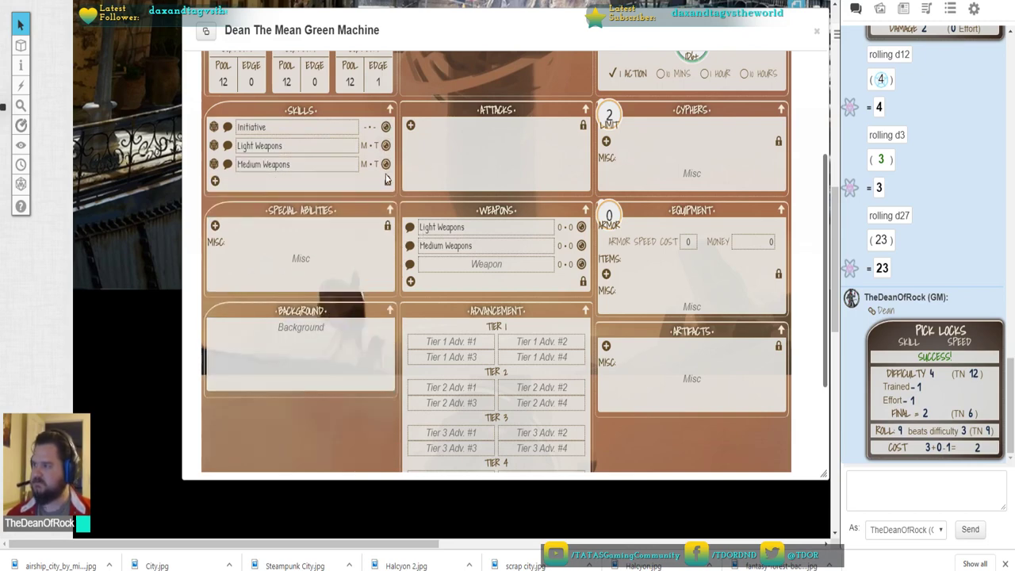
Delete all three entries from the Weapons section
{"action": "left_click", "coordinate": [581, 264]}
{"action": "left_click", "coordinate": [582, 264]}
{"action": "left_click", "coordinate": [583, 246]}
{"action": "left_click", "coordinate": [584, 229]}
{"action": "left_click", "coordinate": [583, 227]}
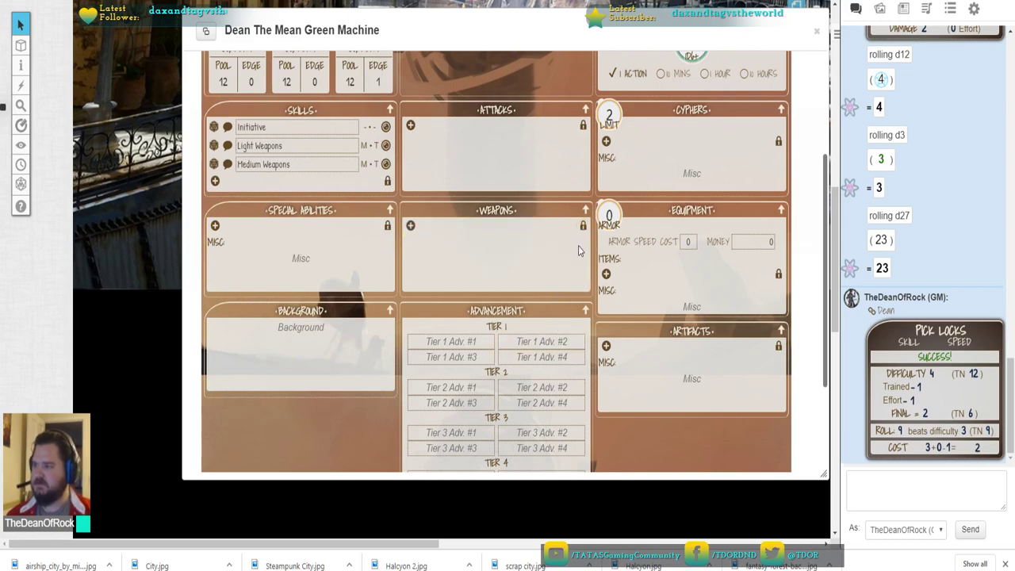
Add a Heavy Weapons skill with the stat Might and the level Inability, and collapse its details
{"action": "left_click", "coordinate": [214, 181]}
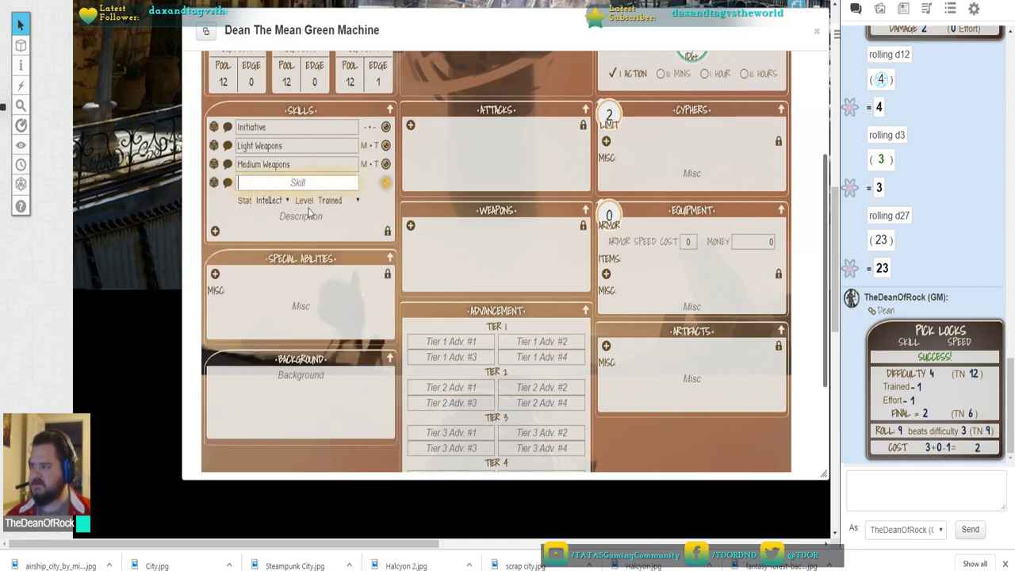
{"action": "left_click", "coordinate": [337, 200]}
{"action": "left_click", "coordinate": [339, 214]}
{"action": "left_click", "coordinate": [307, 182]}
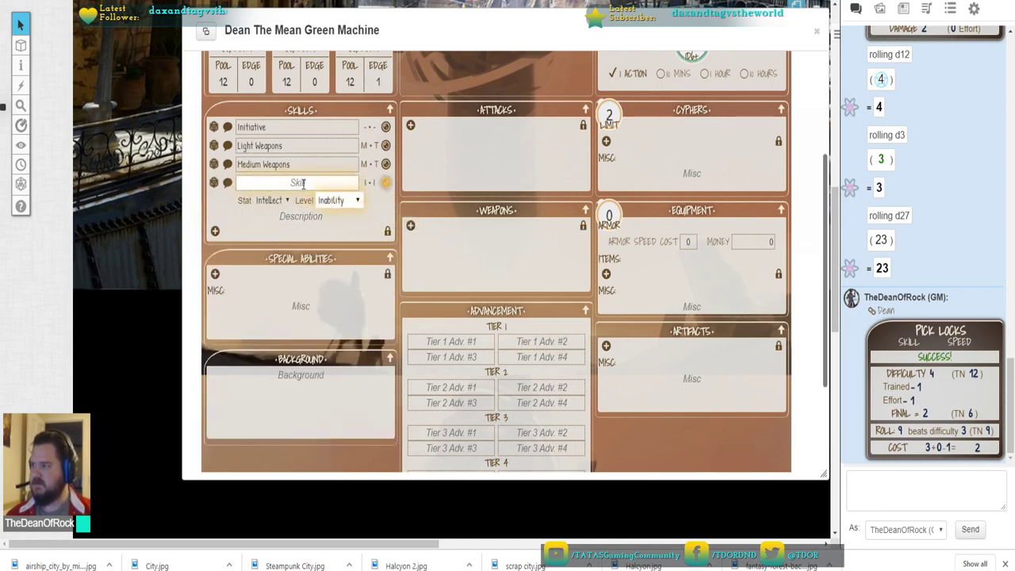
{"action": "type", "text": "Heavy Weapons"}
{"action": "left_click", "coordinate": [271, 201]}
{"action": "left_click", "coordinate": [266, 215]}
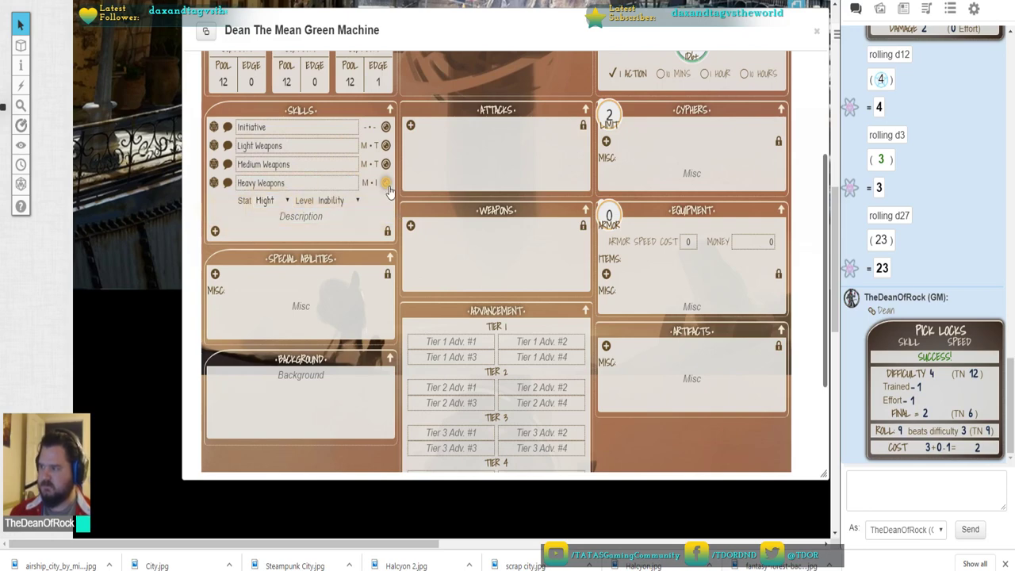
{"action": "left_click", "coordinate": [385, 183]}
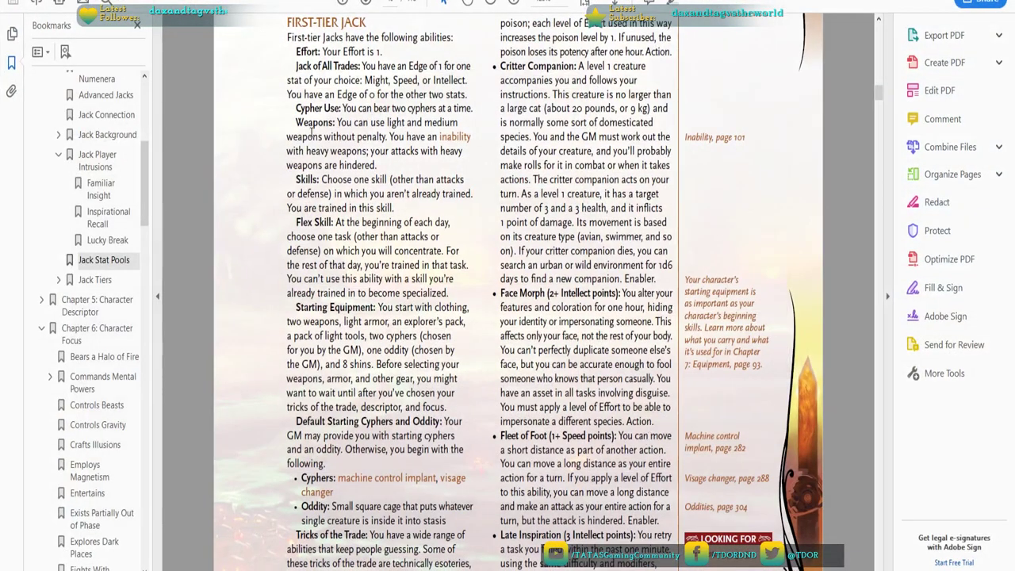
Read the First-Tier Jack Weapons and Skills rules in the rulebook PDF
{"action": "left_click_drag", "start_coordinate": [296, 123], "coordinate": [392, 182]}
{"action": "left_click", "coordinate": [325, 178]}
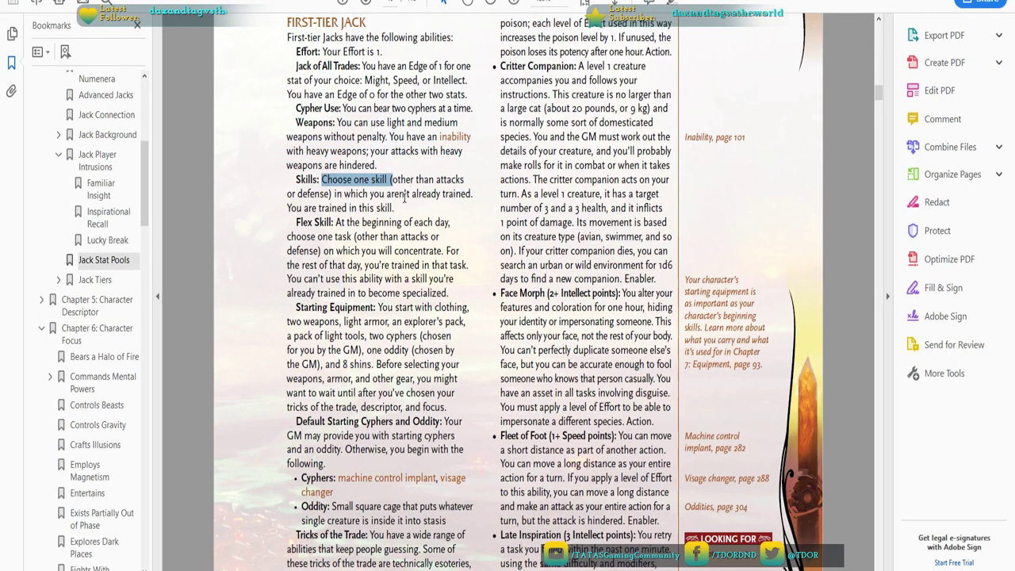
Return to the Roll20 character sheet and add an Acrobatics skill with the stat Speed and level Trained, with its details collapsed
{"action": "key", "text": "alt+Tab"}
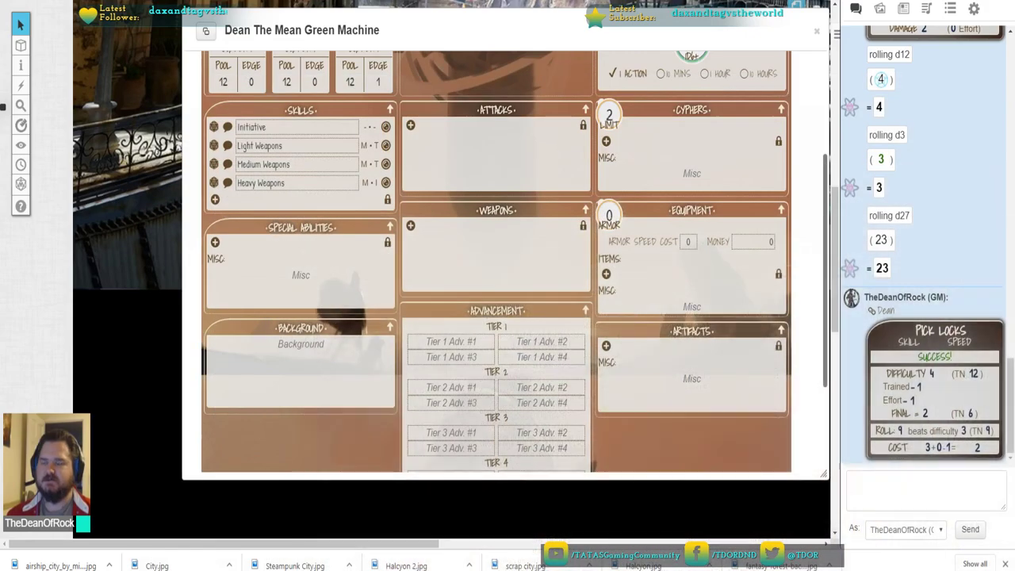
{"action": "left_click", "coordinate": [216, 201]}
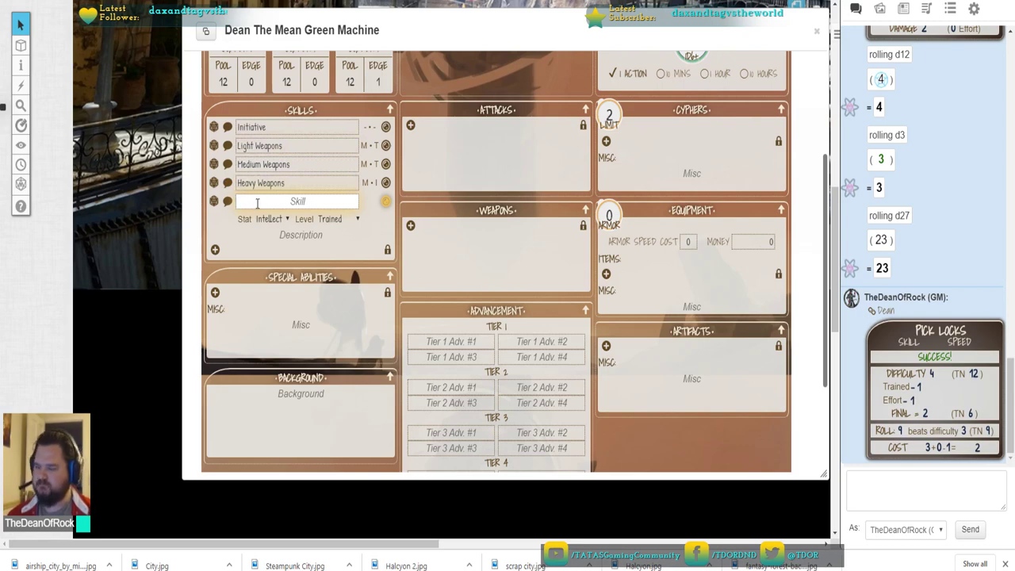
{"action": "type", "text": "Acrobatic"}
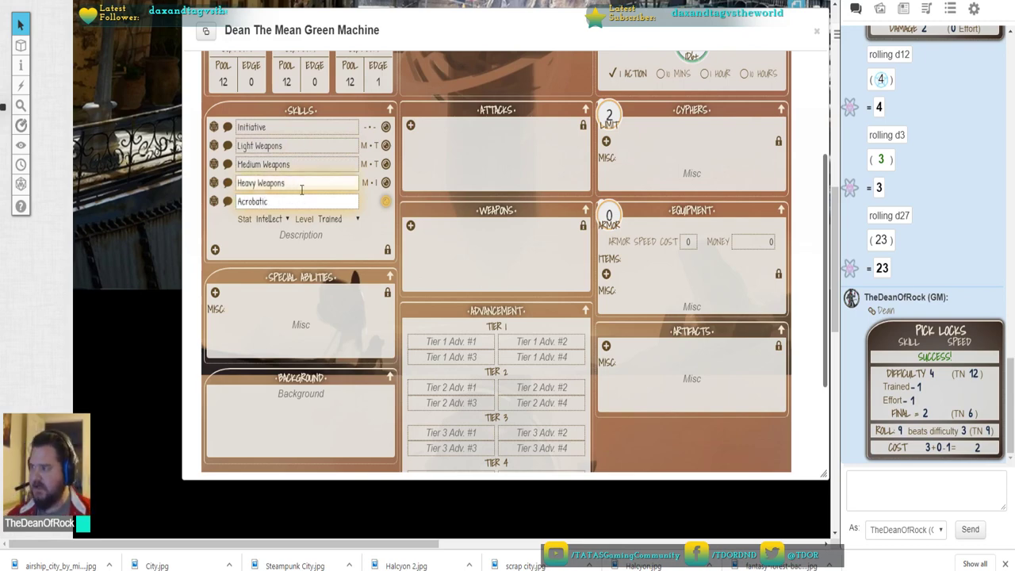
{"action": "type", "text": "s"}
{"action": "left_click", "coordinate": [268, 219]}
{"action": "left_click", "coordinate": [264, 248]}
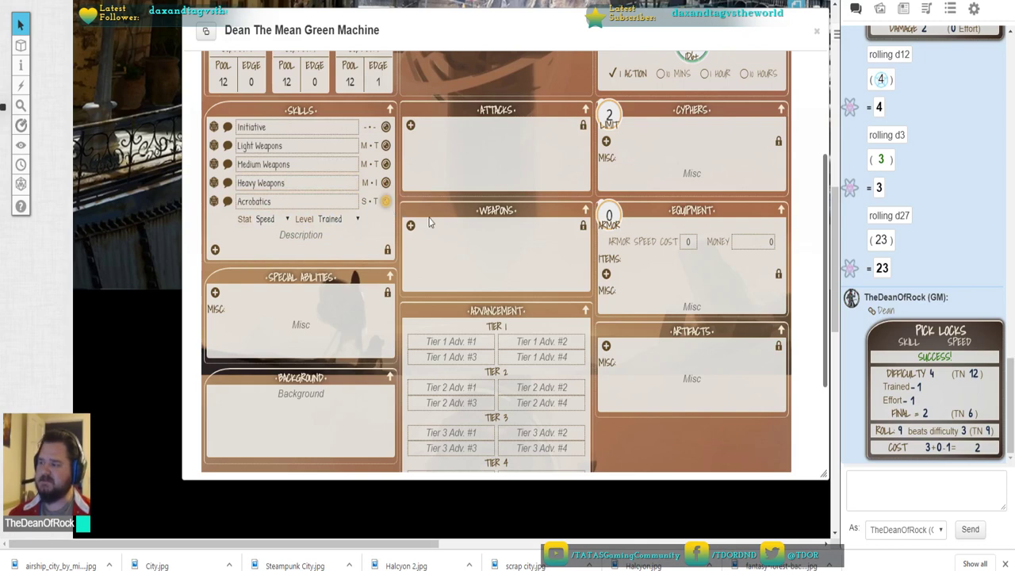
{"action": "left_click", "coordinate": [386, 200]}
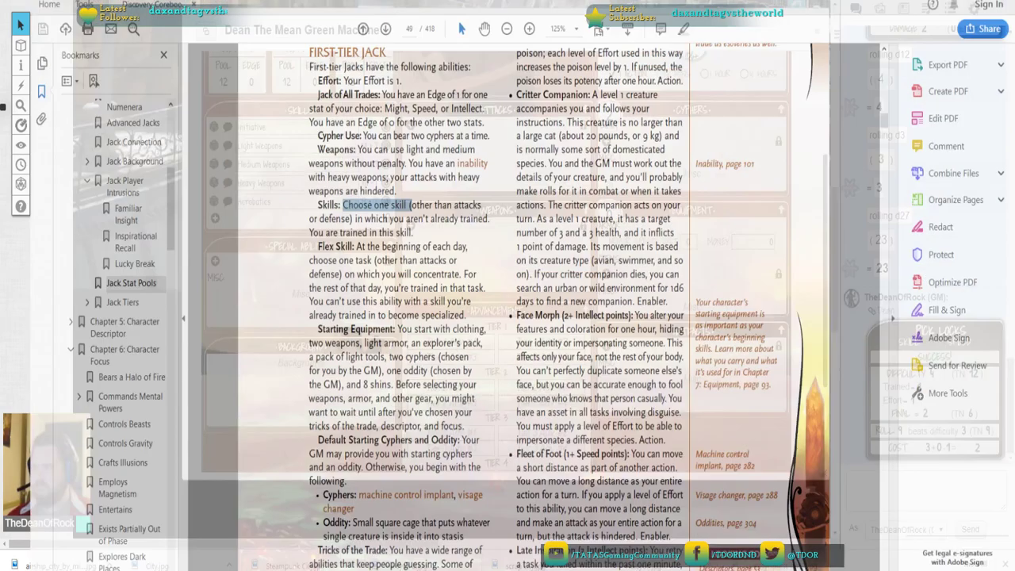
Read the Flex Skill rule in the rulebook PDF, and add a special ability named Flex Ability to the Roll20 sheet
{"action": "key", "text": "alt+Tab"}
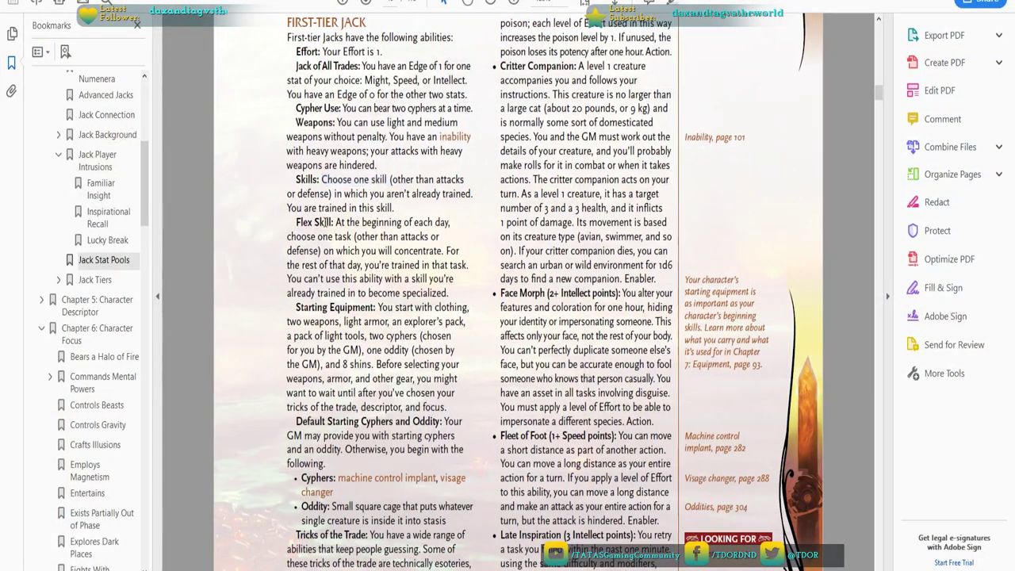
{"action": "left_click_drag", "start_coordinate": [293, 223], "coordinate": [340, 222]}
{"action": "left_click", "coordinate": [337, 222]}
{"action": "left_click", "coordinate": [453, 293]}
{"action": "key", "text": "alt+Tab"}
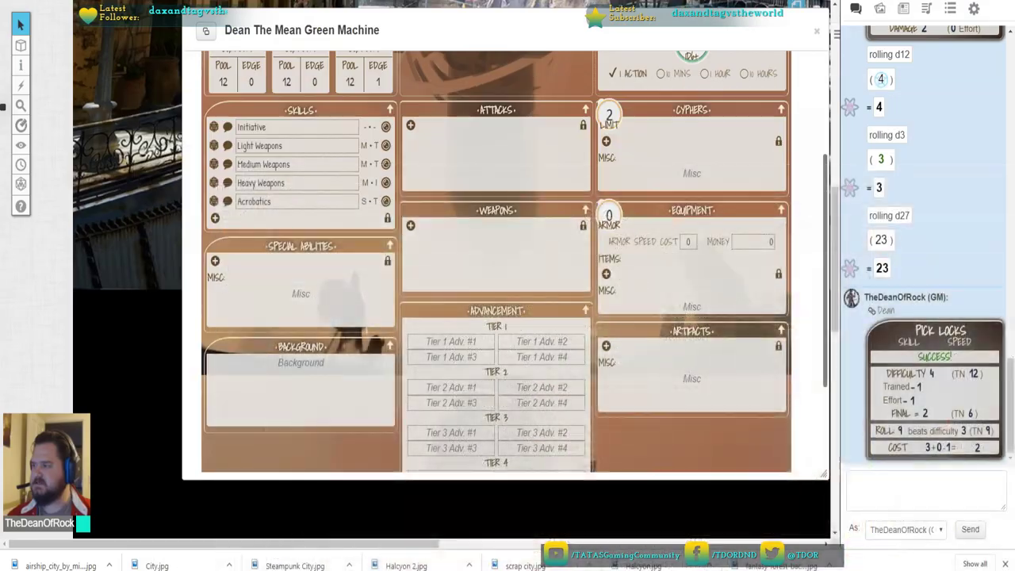
{"action": "left_click", "coordinate": [215, 260]}
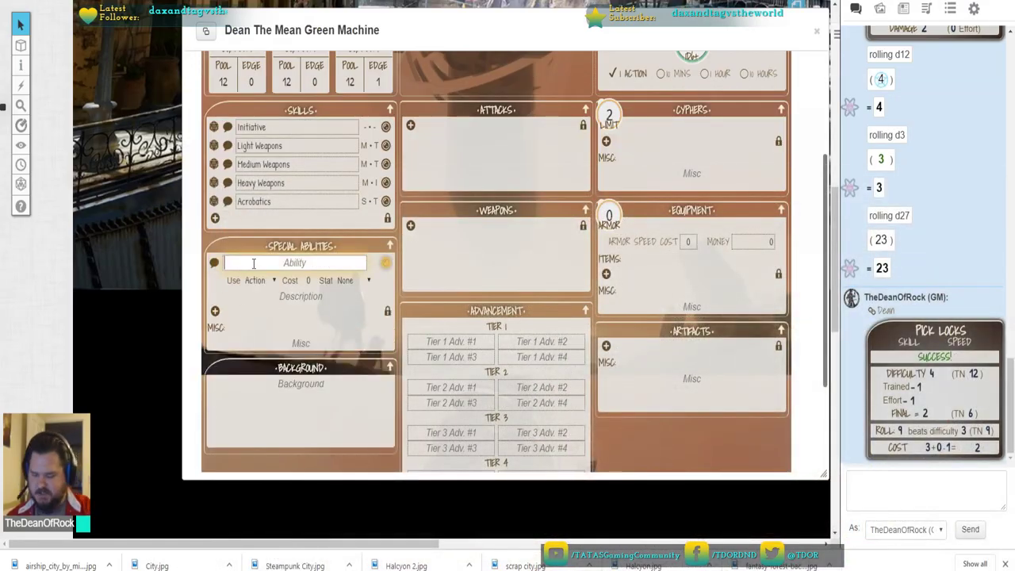
{"action": "left_click", "coordinate": [253, 263]}
{"action": "type", "text": "Flex A"}
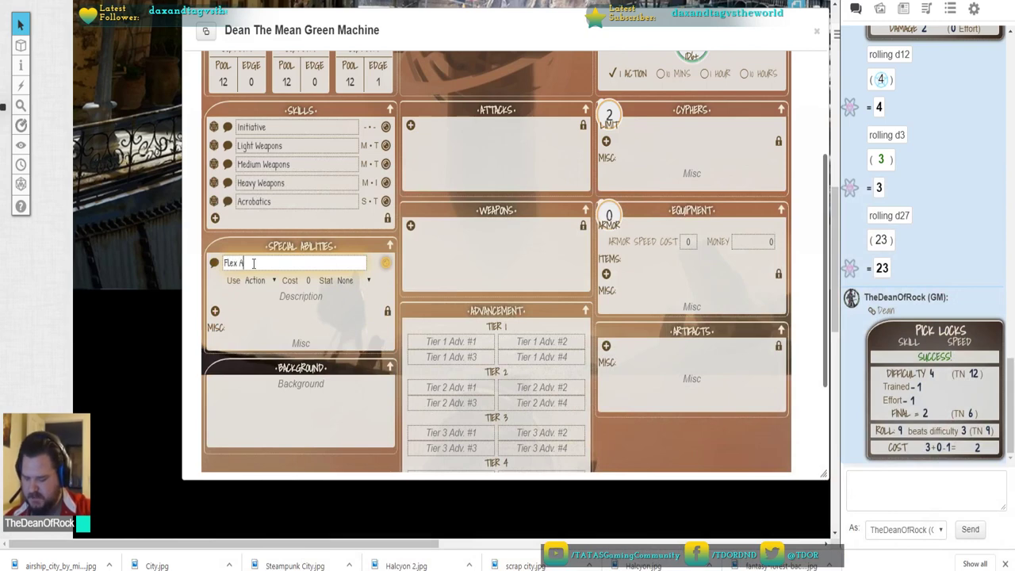
{"action": "type", "text": "bility"}
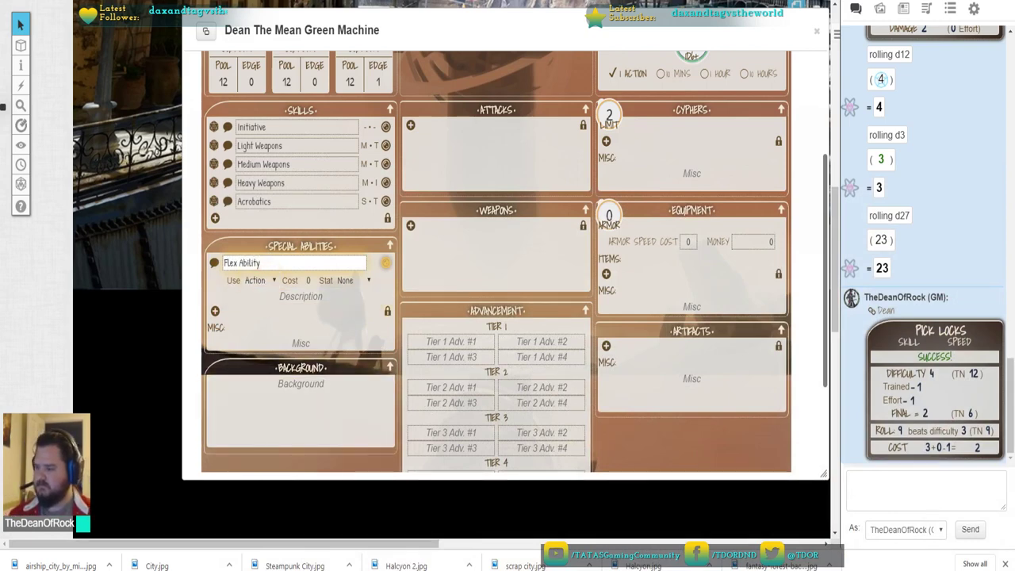
Set the Flex Ability's use to Other and keep its stat at None
{"action": "key", "text": "alt+Tab"}
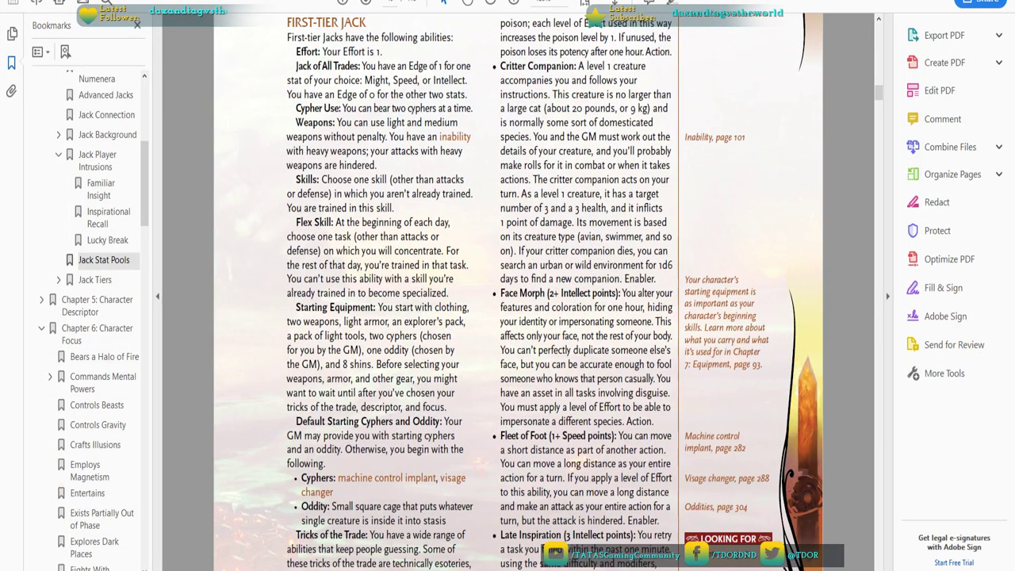
{"action": "key", "text": "alt+Tab"}
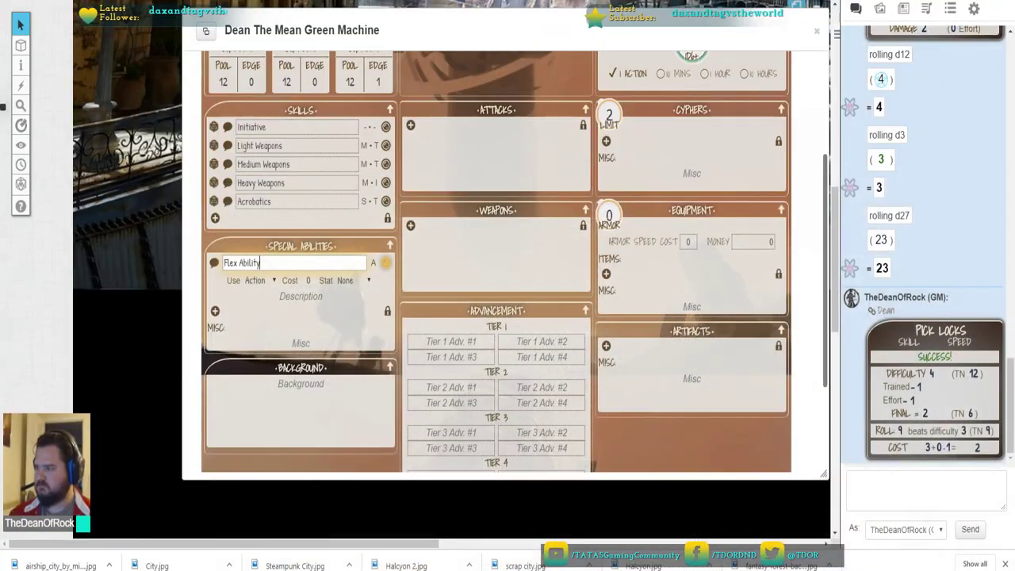
{"action": "left_click", "coordinate": [267, 281]}
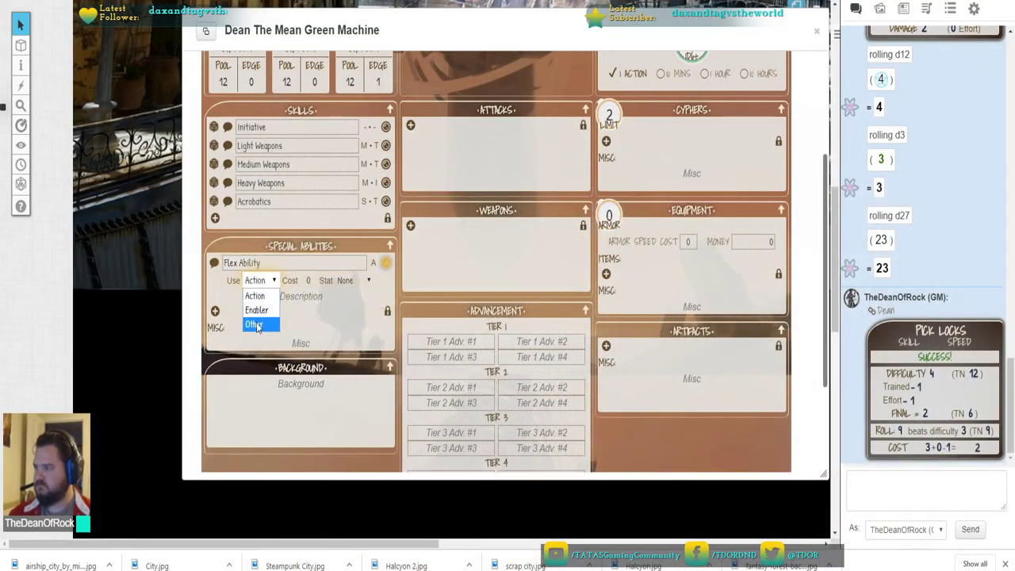
{"action": "left_click", "coordinate": [253, 325]}
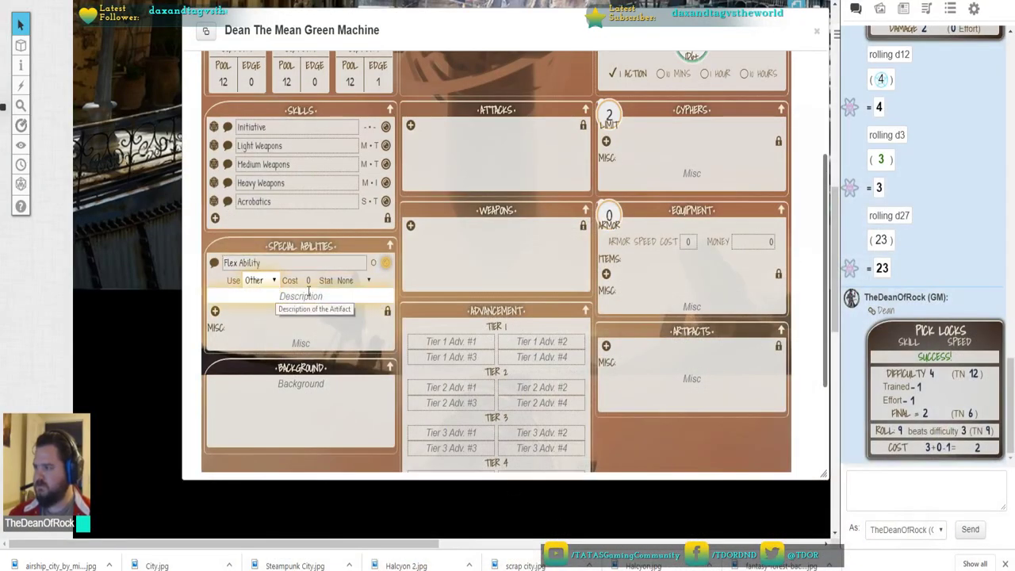
{"action": "left_click", "coordinate": [357, 281]}
{"action": "left_click", "coordinate": [359, 282]}
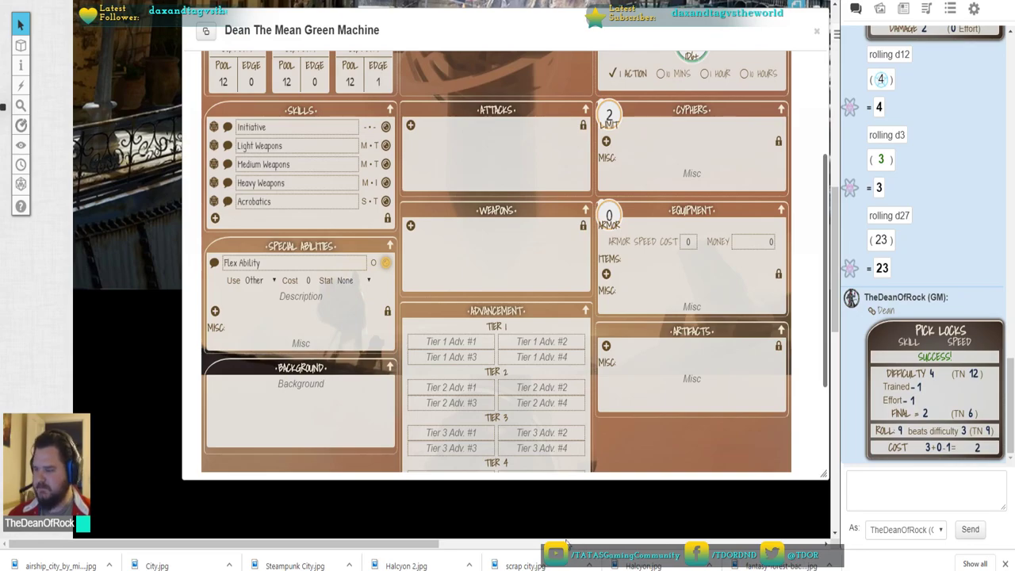
Copy the Flex Skill rule text from the rulebook PDF into the Flex Ability's description on the Roll20 sheet
{"action": "key", "text": "alt+Tab"}
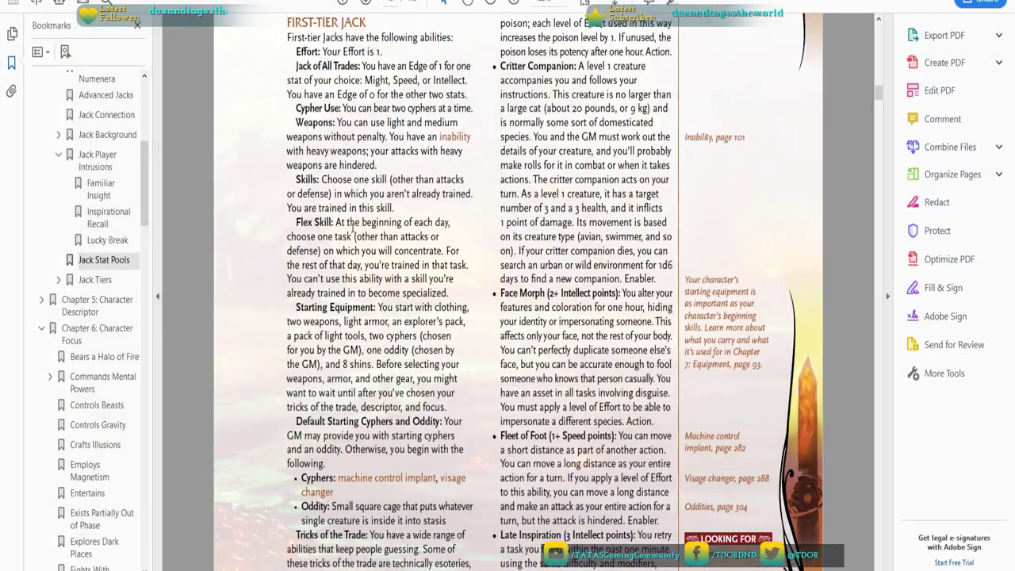
{"action": "left_click_drag", "start_coordinate": [337, 224], "coordinate": [452, 293]}
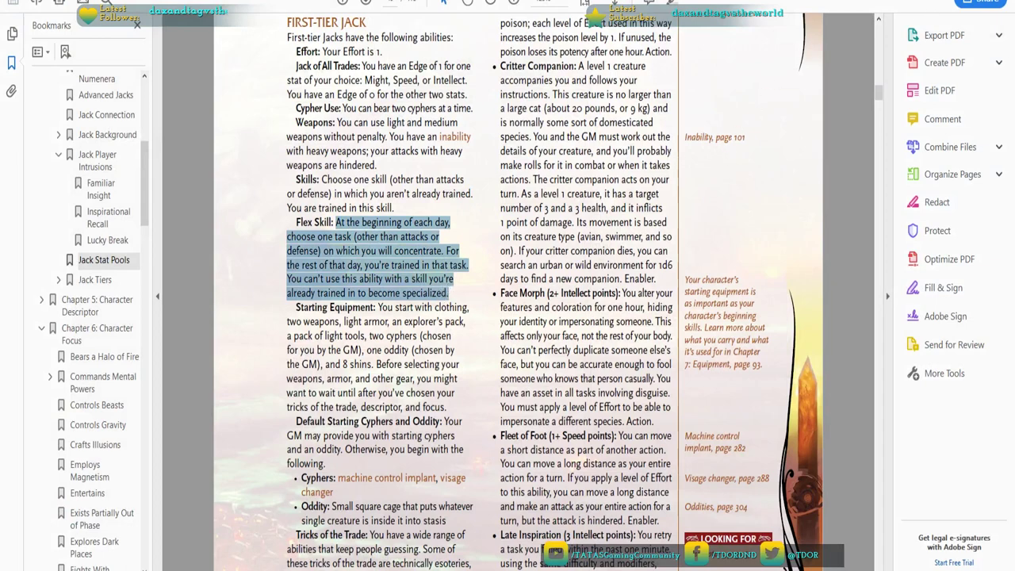
{"action": "key", "text": "alt+Tab"}
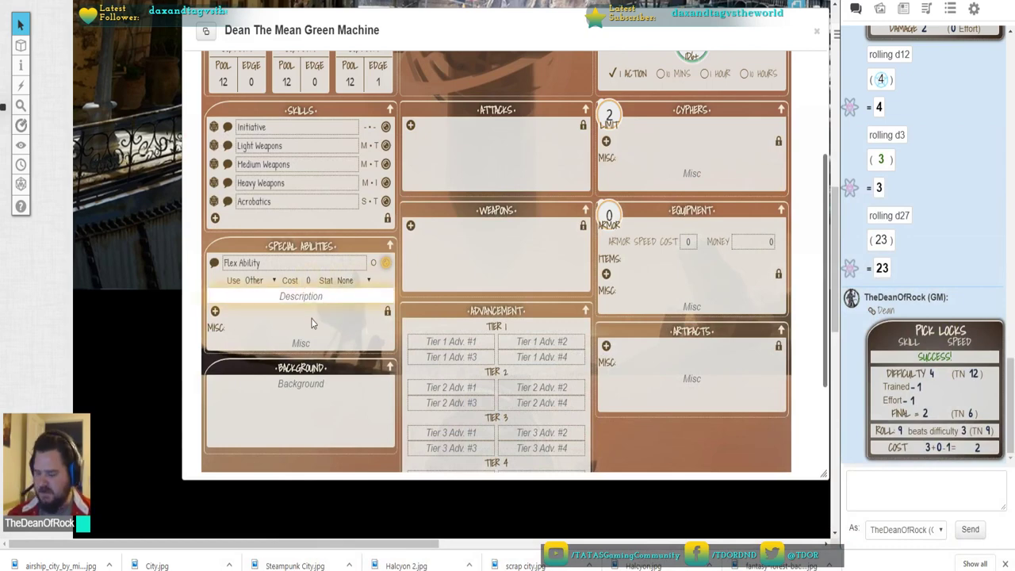
{"action": "type", "text": "already trained in to become specialized."}
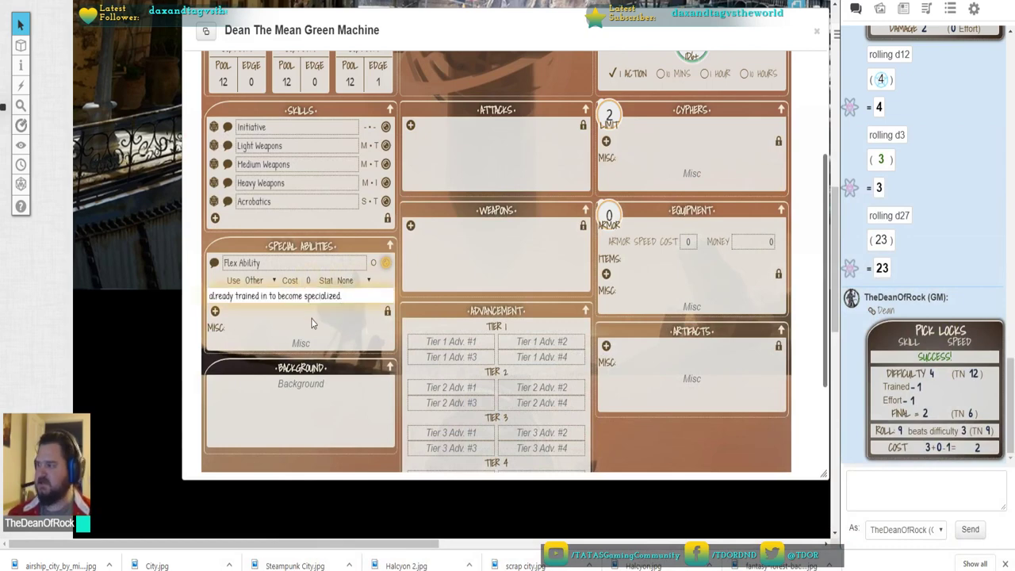
{"action": "left_click", "coordinate": [389, 272]}
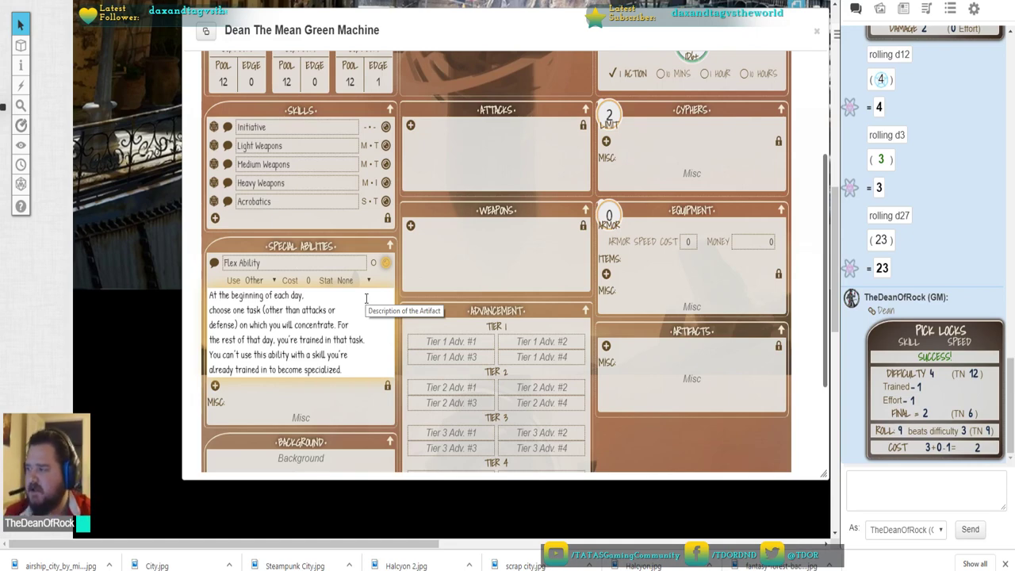
Add a Pick Locks skill with the stat Speed and level Trained, and collapse the skill's and the Flex Ability's details
{"action": "left_click", "coordinate": [215, 218]}
{"action": "left_click", "coordinate": [248, 219]}
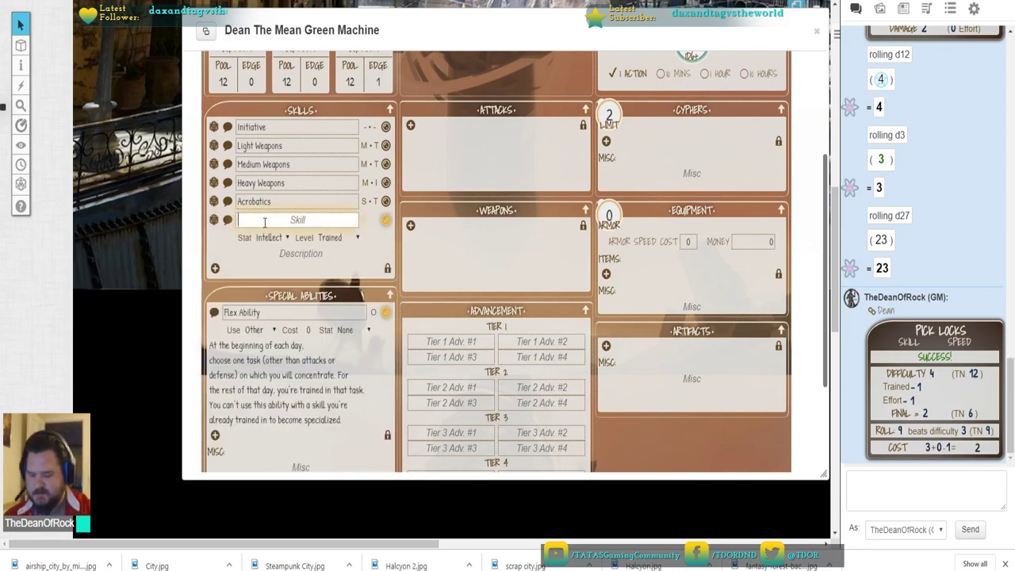
{"action": "type", "text": "Pick Locks"}
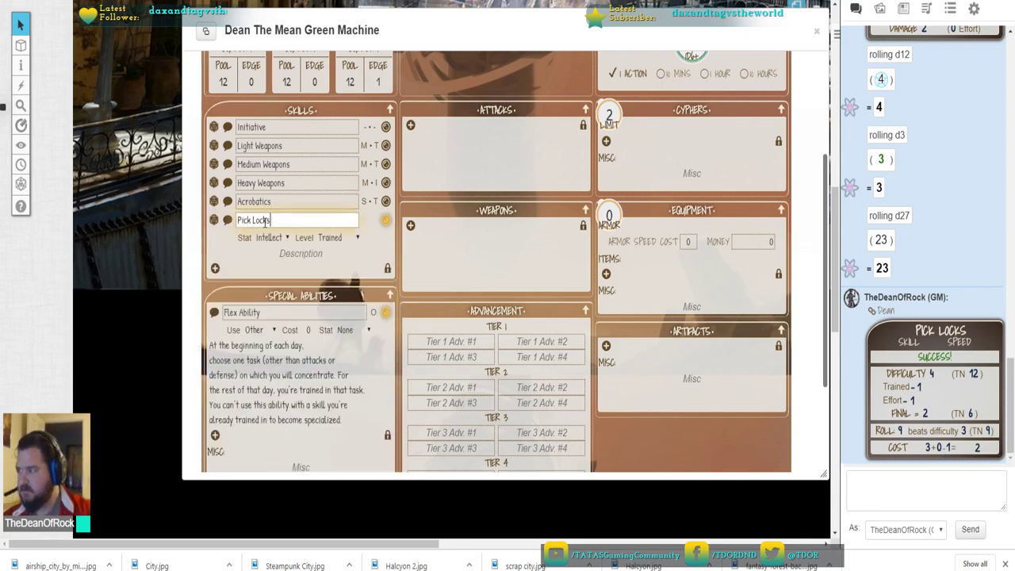
{"action": "left_click", "coordinate": [268, 238]}
{"action": "left_click", "coordinate": [266, 265]}
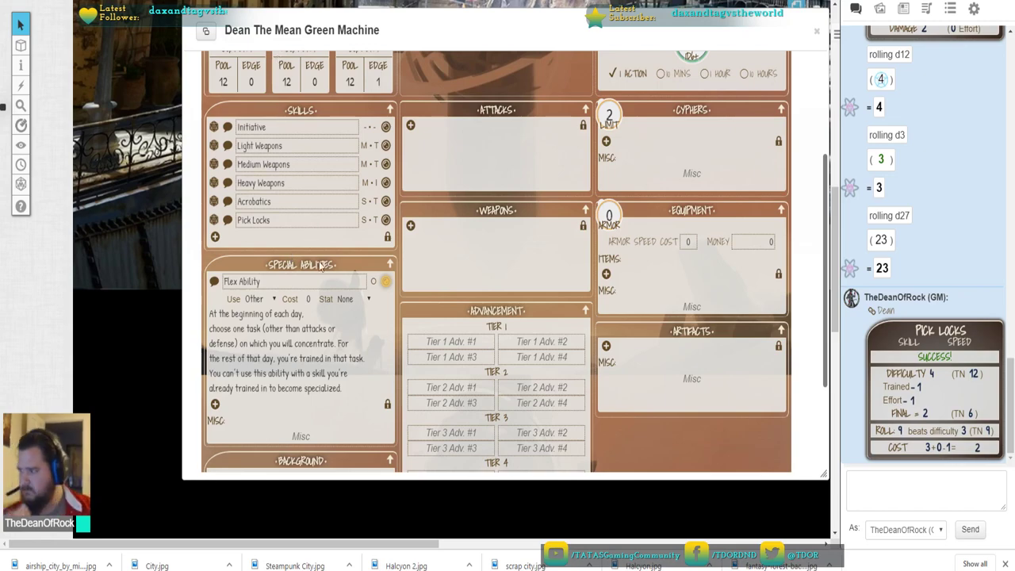
{"action": "left_click", "coordinate": [389, 281]}
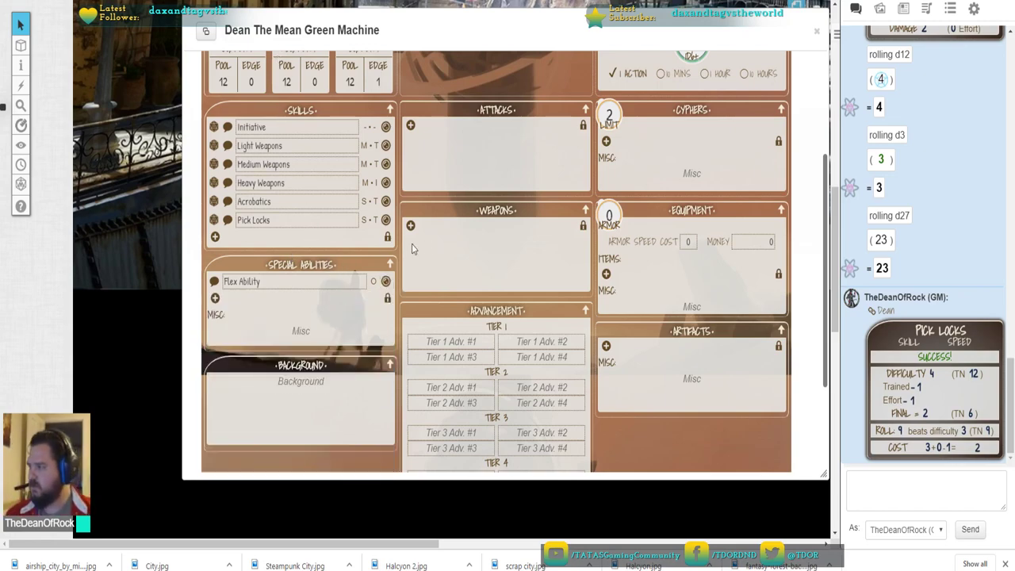
Read the Jack's Starting Equipment rules in the rulebook PDF, and set Money to 8 in the Roll20 sheet's Equipment section
{"action": "key", "text": "alt+Tab"}
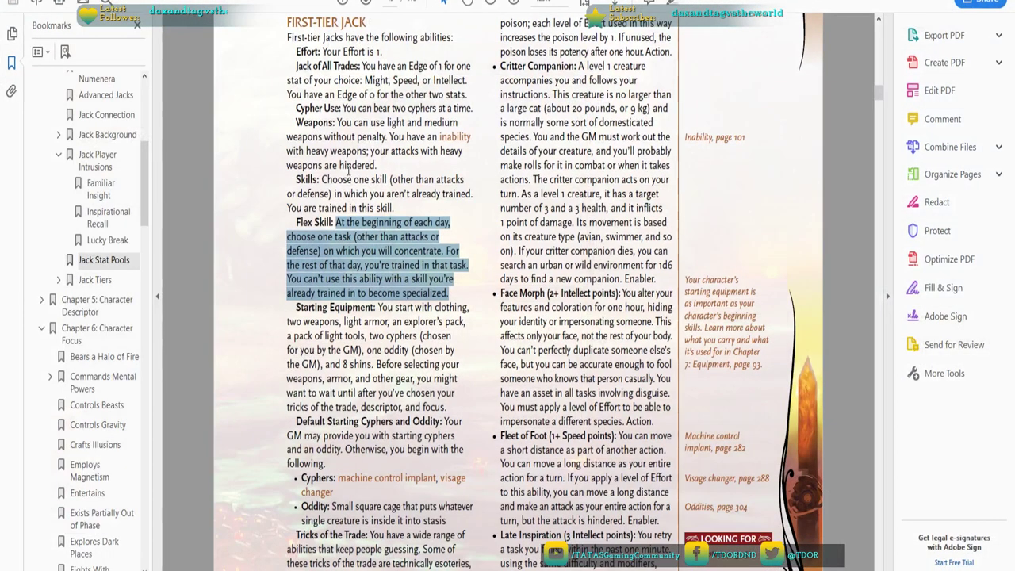
{"action": "scroll", "coordinate": [334, 308], "scroll_direction": "down", "scroll_amount": 4}
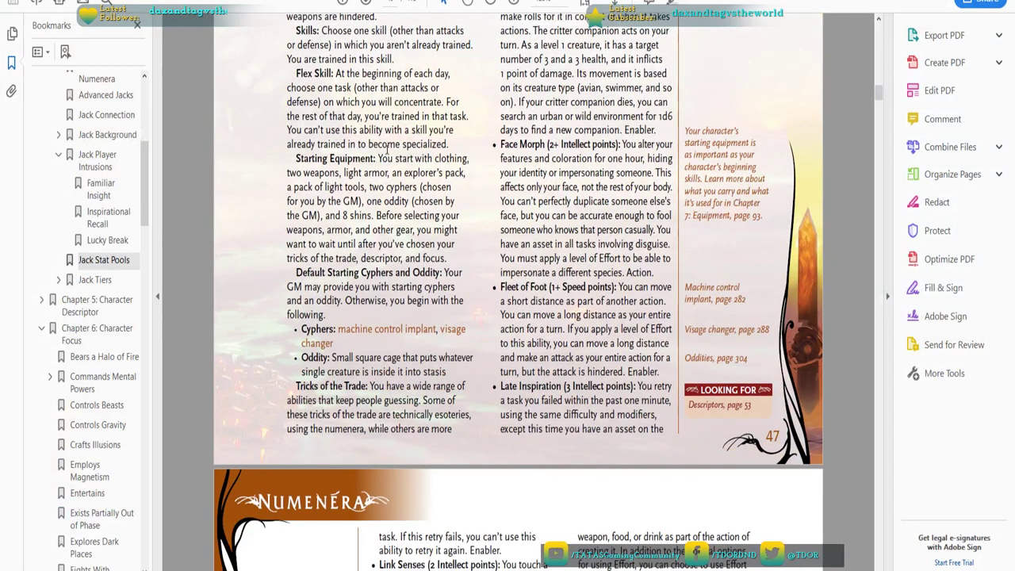
{"action": "left_click_drag", "start_coordinate": [378, 159], "coordinate": [434, 163]}
{"action": "left_click", "coordinate": [434, 161]}
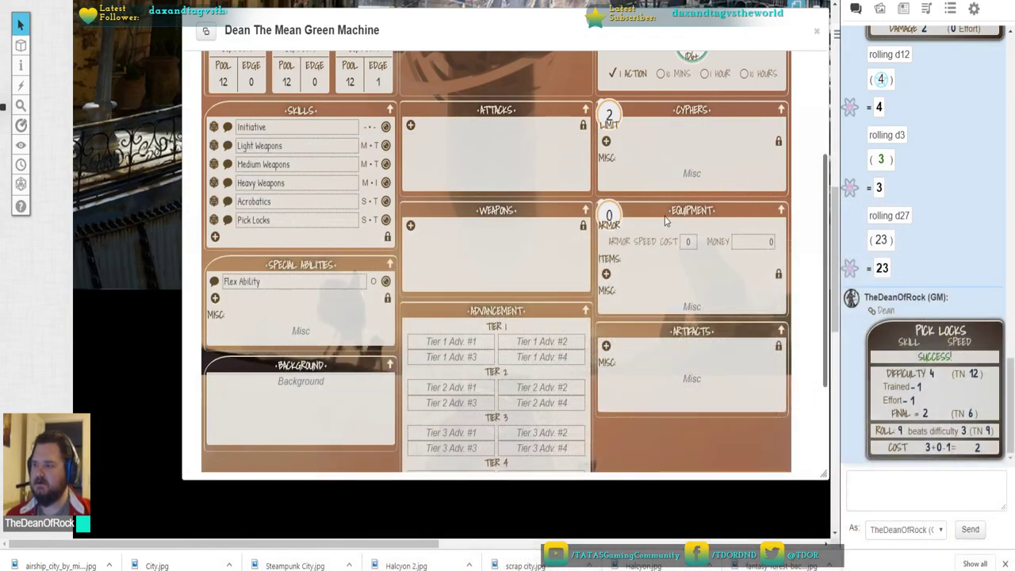
{"action": "left_click", "coordinate": [764, 242]}
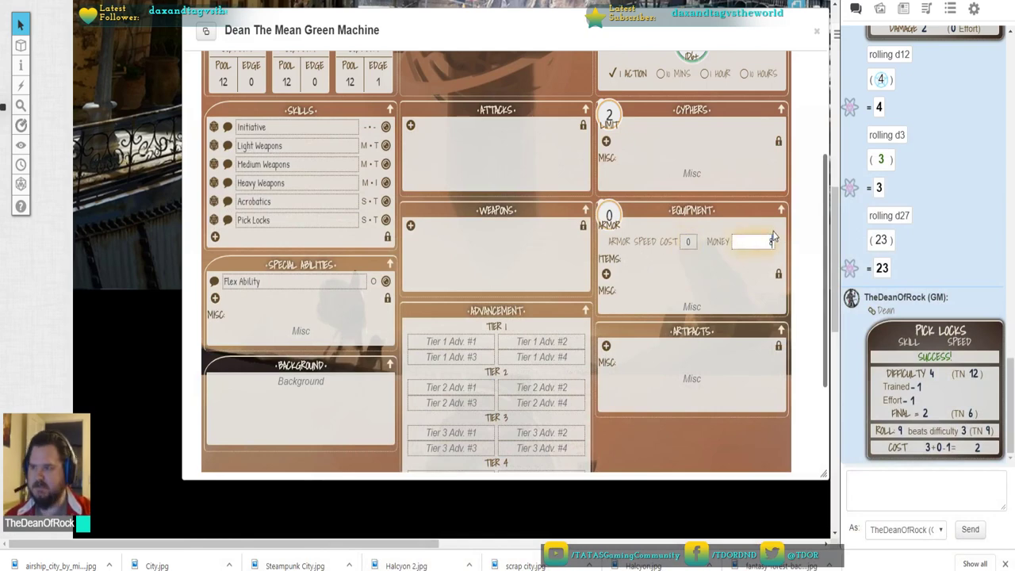
{"action": "left_click", "coordinate": [791, 265]}
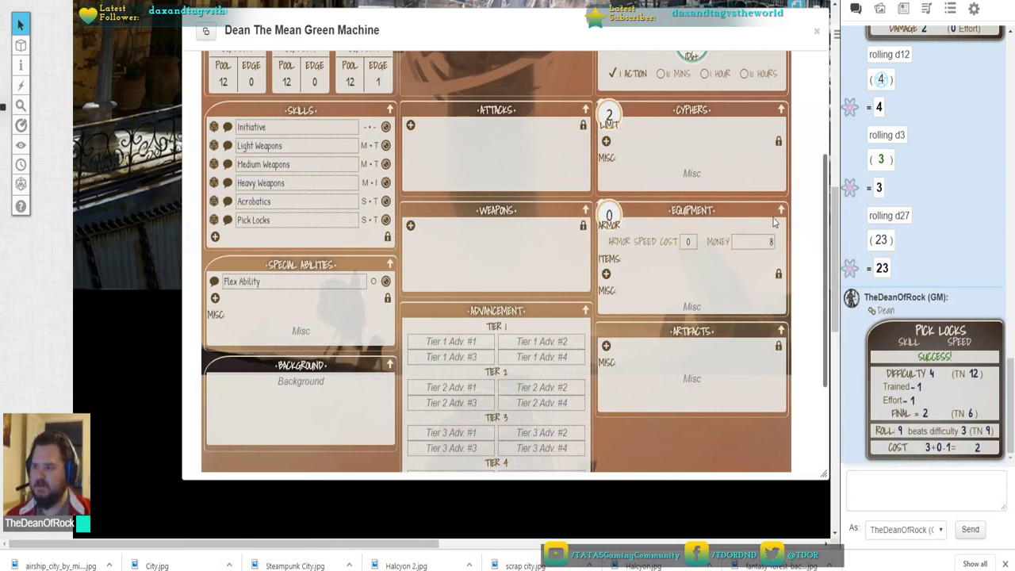
Add three placeholder equipment items named asdasdad, adasdada and asdasdasdasda
{"action": "left_click", "coordinate": [606, 274]}
{"action": "left_click", "coordinate": [667, 275]}
{"action": "type", "text": "a"}
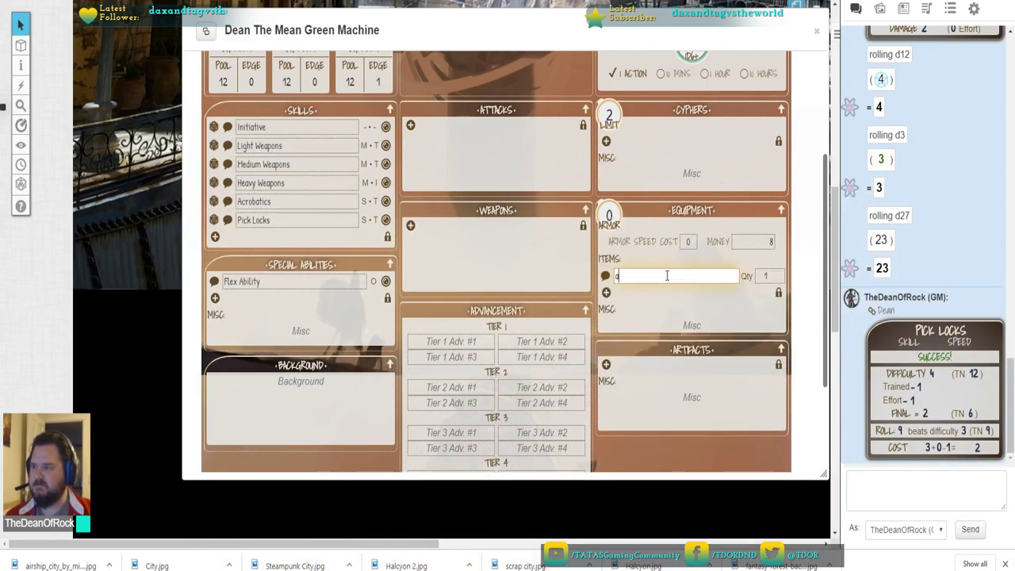
{"action": "type", "text": "sdasdad"}
{"action": "left_click", "coordinate": [622, 300]}
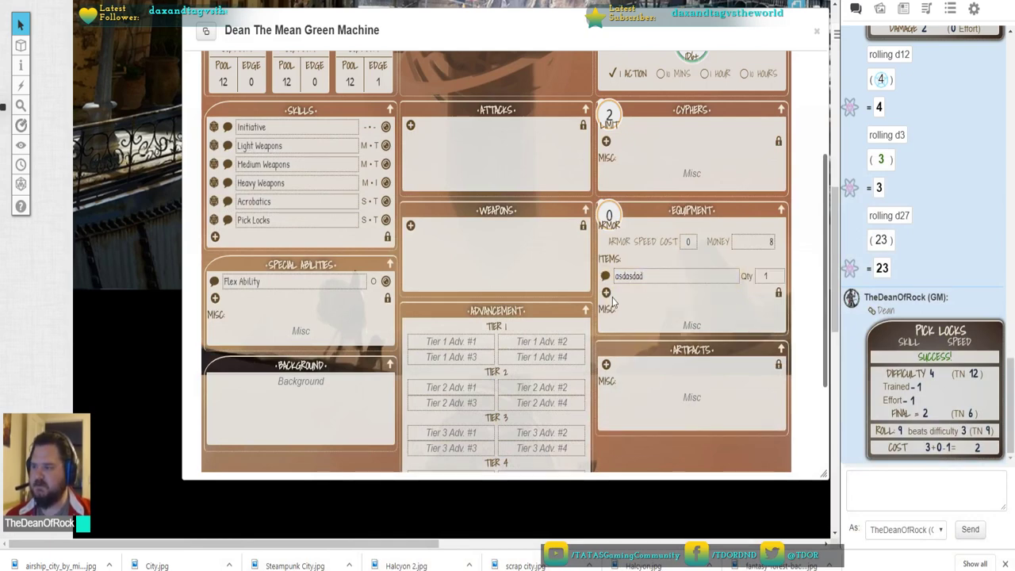
{"action": "left_click", "coordinate": [606, 292]}
{"action": "left_click", "coordinate": [645, 294]}
{"action": "type", "text": "adasdada"}
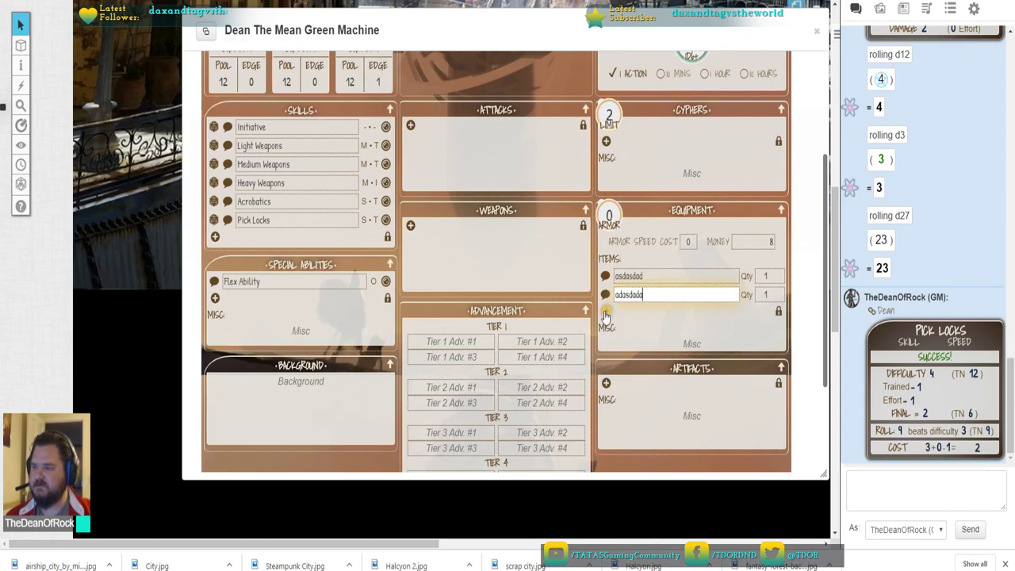
{"action": "left_click", "coordinate": [606, 312]}
{"action": "left_click", "coordinate": [632, 312]}
{"action": "type", "text": "asdasdasdasda"}
{"action": "left_click", "coordinate": [686, 332]}
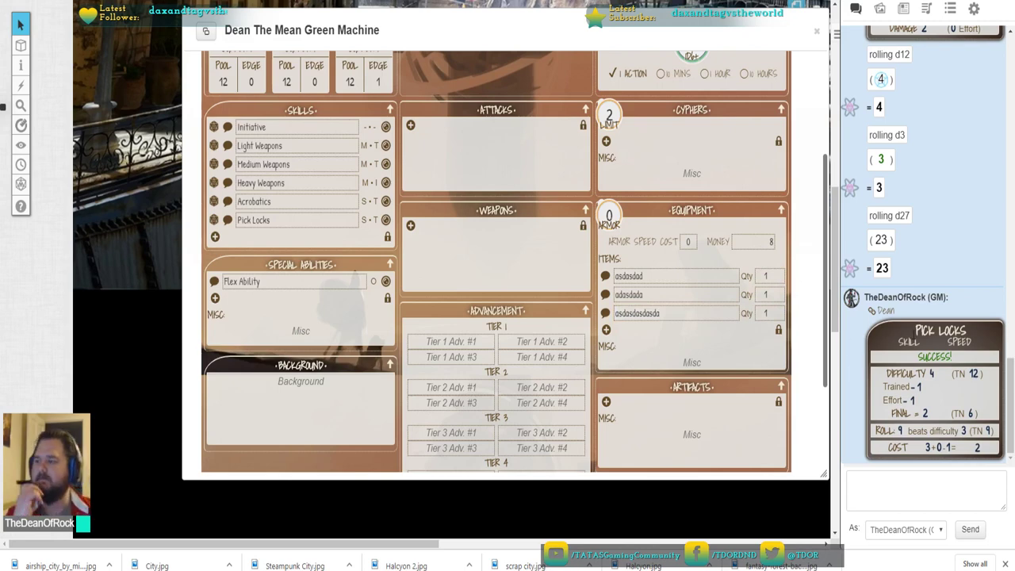
Add an equipment item named Light Armor
{"action": "left_click", "coordinate": [734, 272]}
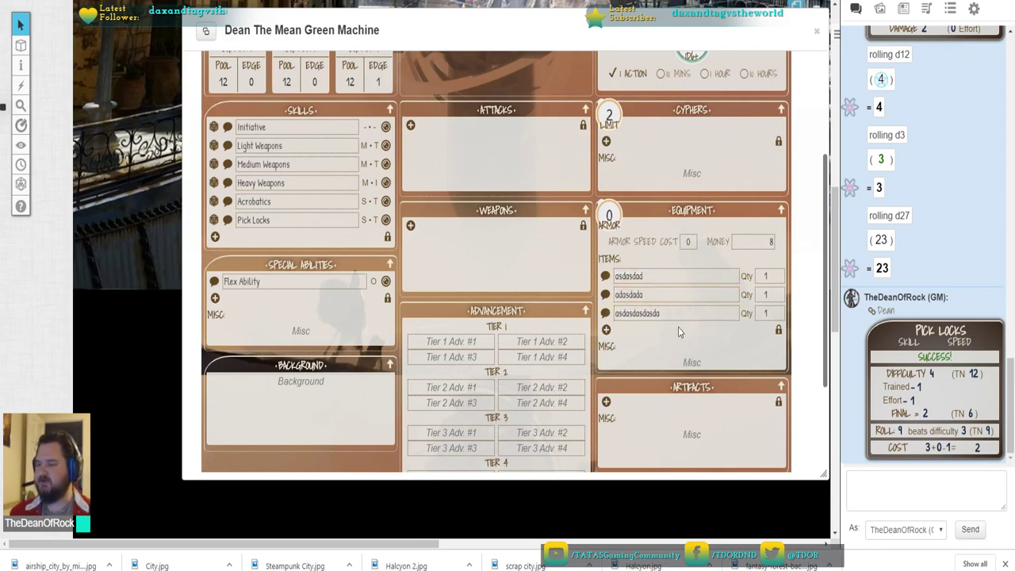
{"action": "left_click", "coordinate": [606, 329]}
{"action": "type", "text": "Light Armor"}
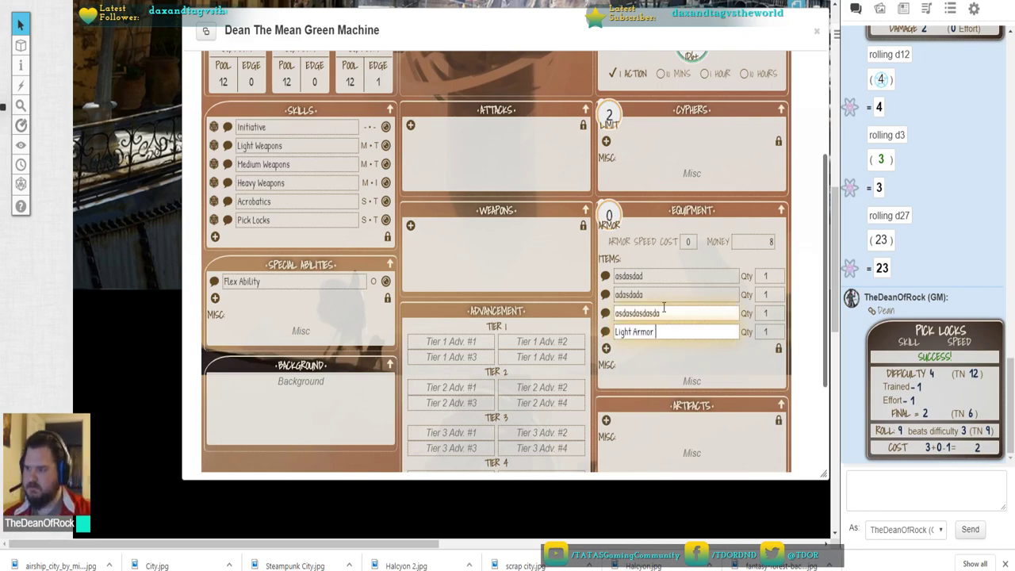
{"action": "left_click", "coordinate": [812, 250]}
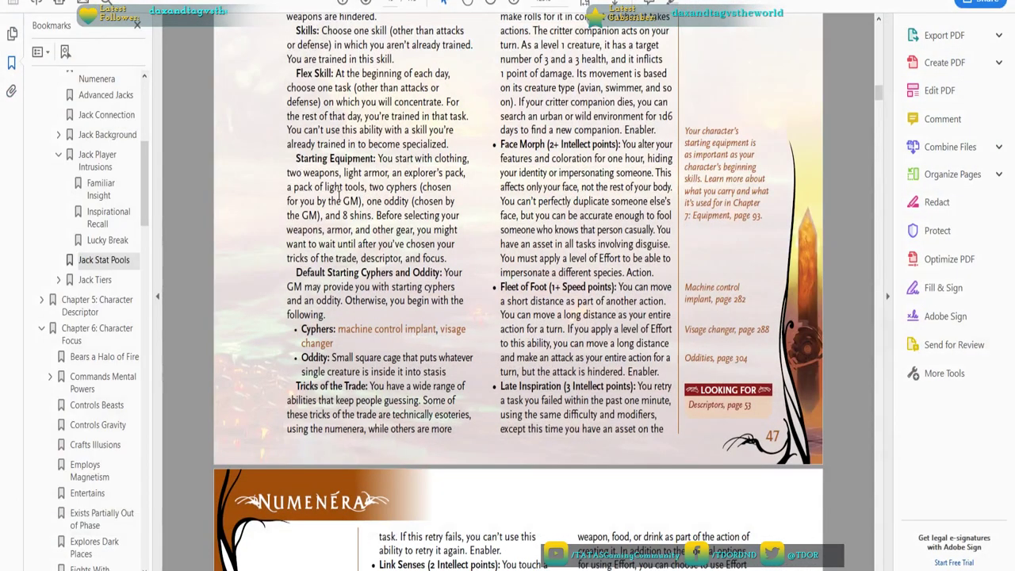
Read the Jack's Starting Equipment and Default Starting Cyphers and Oddity rules in the rulebook PDF
{"action": "left_click_drag", "start_coordinate": [345, 188], "coordinate": [408, 202]}
{"action": "left_click", "coordinate": [408, 216]}
{"action": "scroll", "coordinate": [393, 269], "scroll_direction": "down", "scroll_amount": 2}
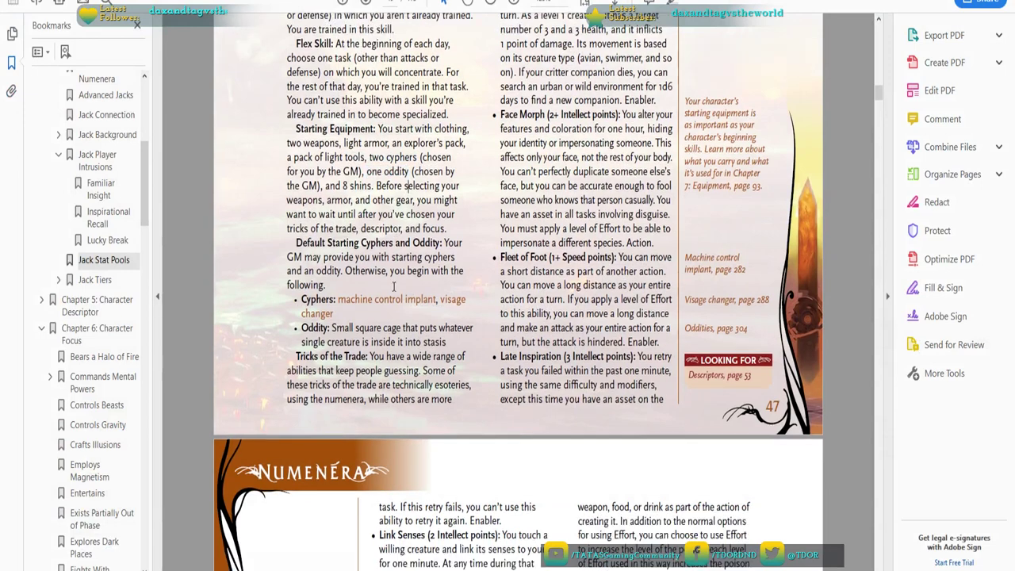
{"action": "scroll", "coordinate": [395, 276], "scroll_direction": "down", "scroll_amount": 2}
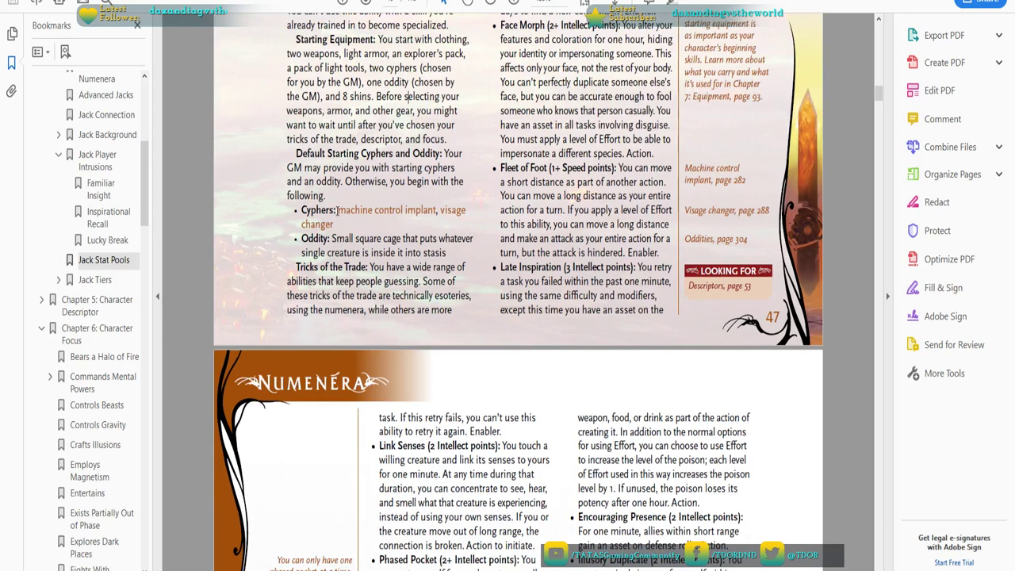
{"action": "left_click_drag", "start_coordinate": [339, 210], "coordinate": [437, 211]}
{"action": "left_click", "coordinate": [424, 225]}
Add a cypher named Machine Control Implant to the Roll20 sheet, leaving its level at 1
{"action": "key", "text": "alt+Tab"}
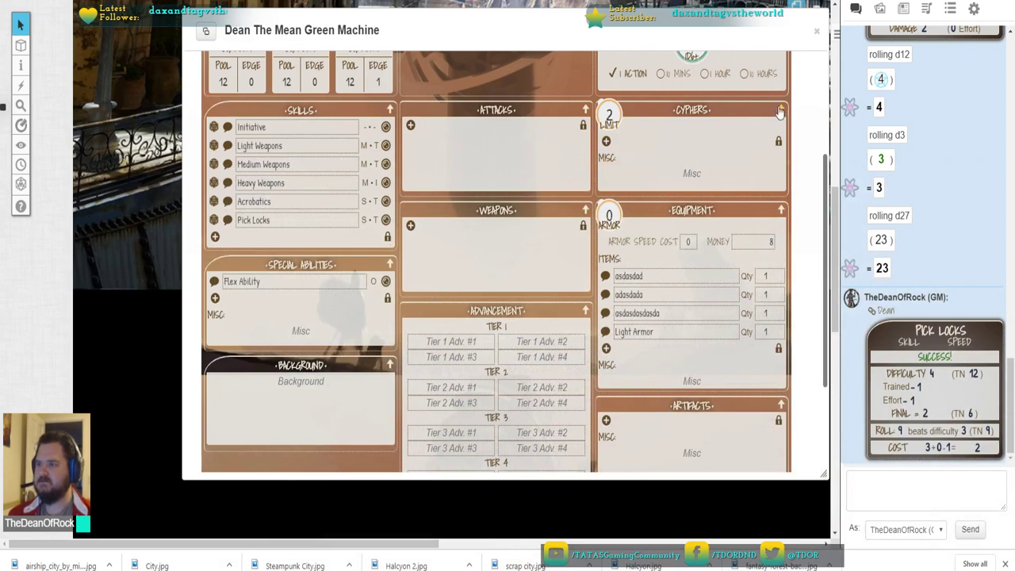
{"action": "left_click", "coordinate": [607, 143]}
{"action": "left_click", "coordinate": [646, 144]}
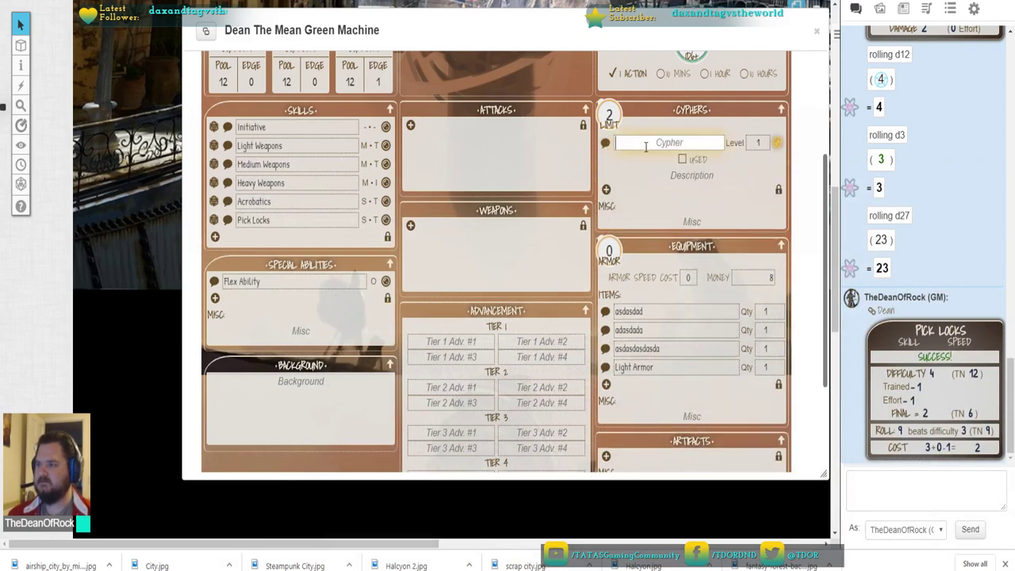
{"action": "type", "text": "Machine"}
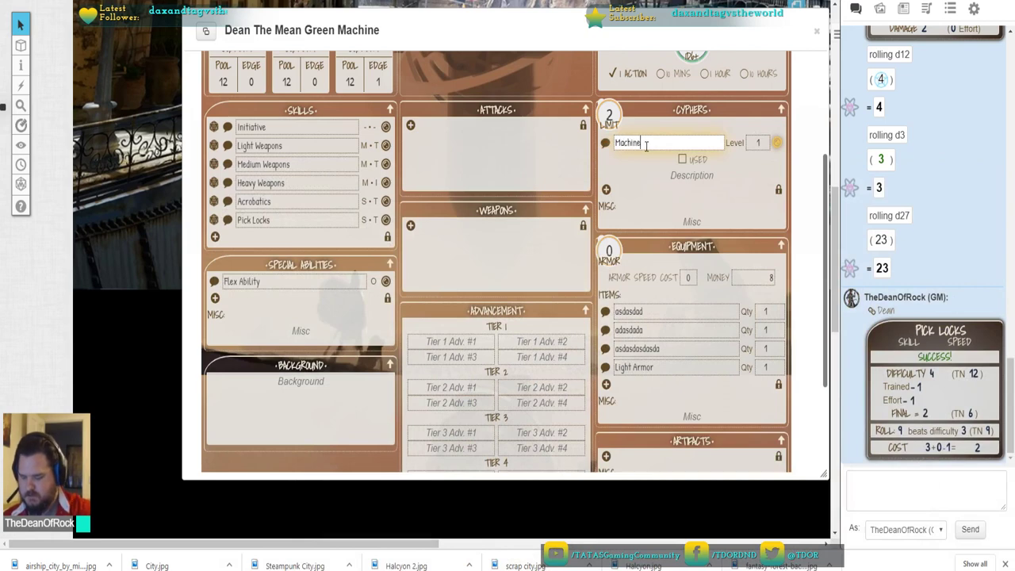
{"action": "type", "text": " Gentrol Implant"}
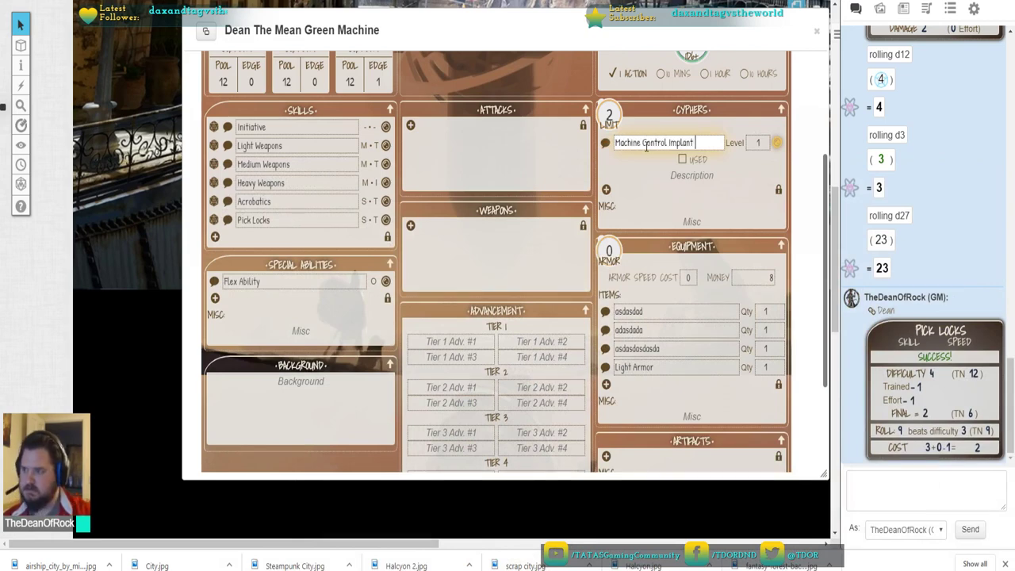
{"action": "left_click", "coordinate": [731, 159]}
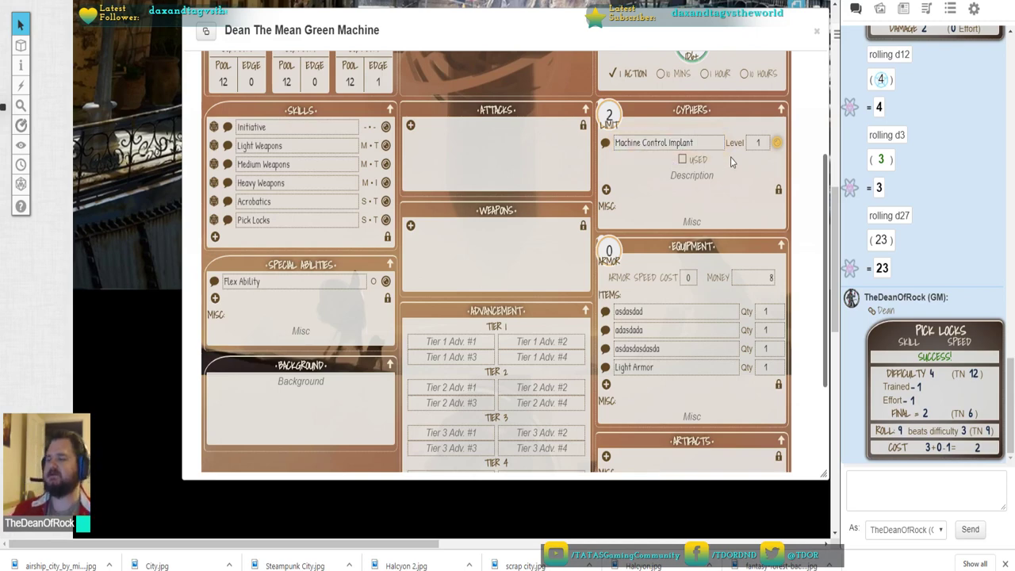
{"action": "left_click", "coordinate": [747, 143]}
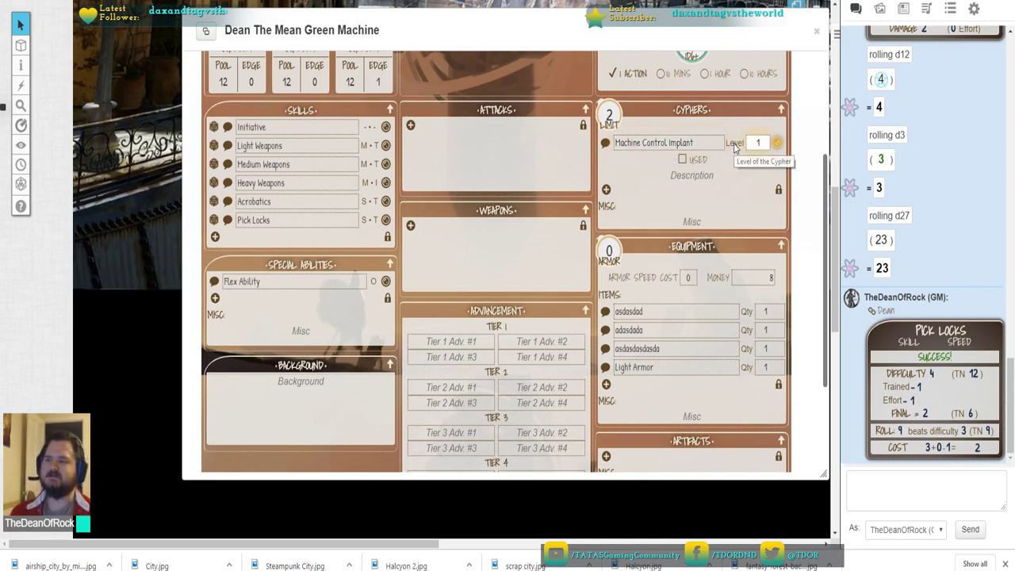
{"action": "left_click", "coordinate": [731, 163]}
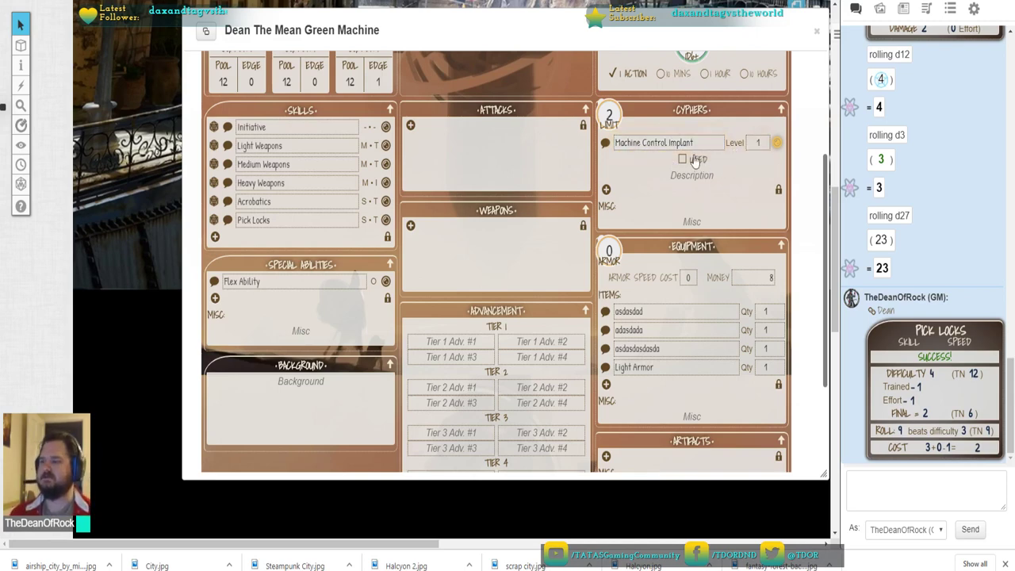
Add a second cypher named Visage Changer and collapse the details of both cyphers
{"action": "left_click", "coordinate": [606, 190]}
{"action": "left_click", "coordinate": [648, 195]}
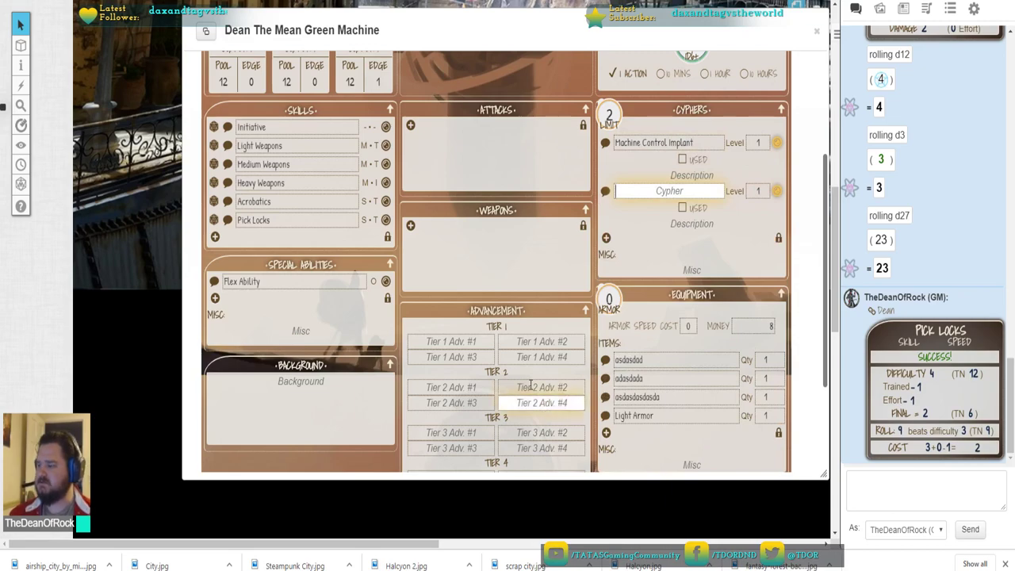
{"action": "key", "text": "alt+Tab"}
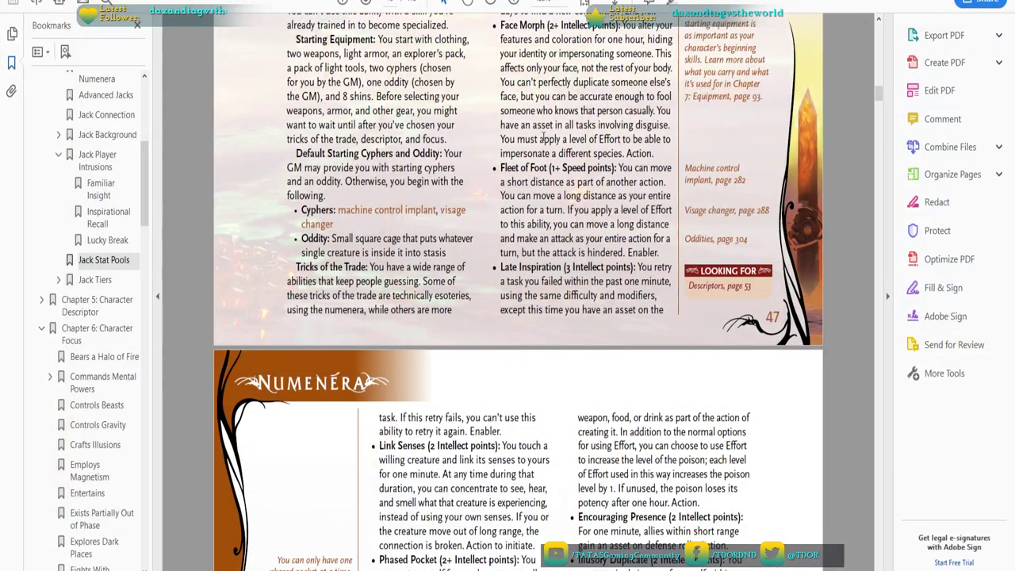
{"action": "key", "text": "alt+Tab"}
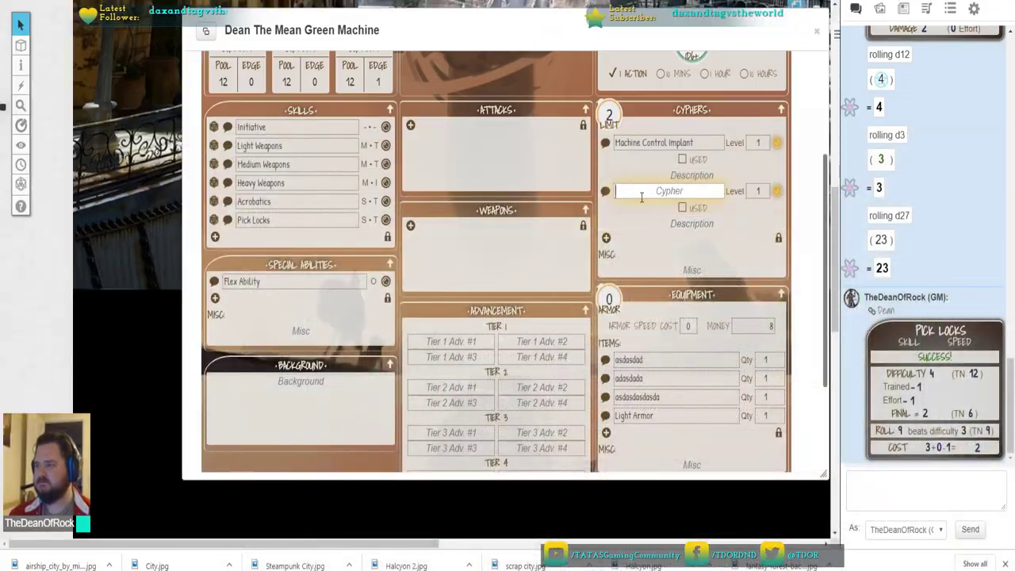
{"action": "type", "text": "Visage"}
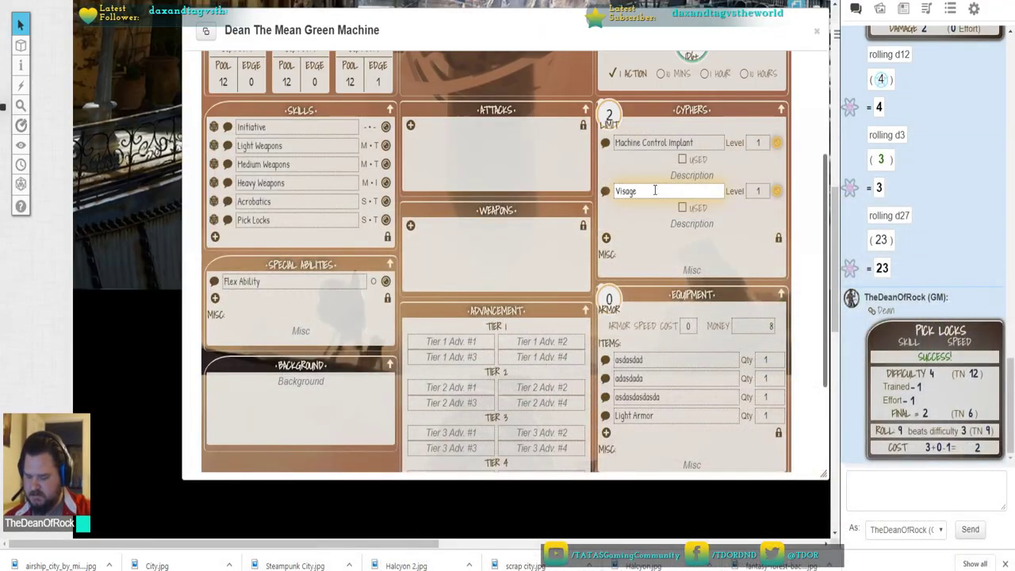
{"action": "type", "text": " Changer"}
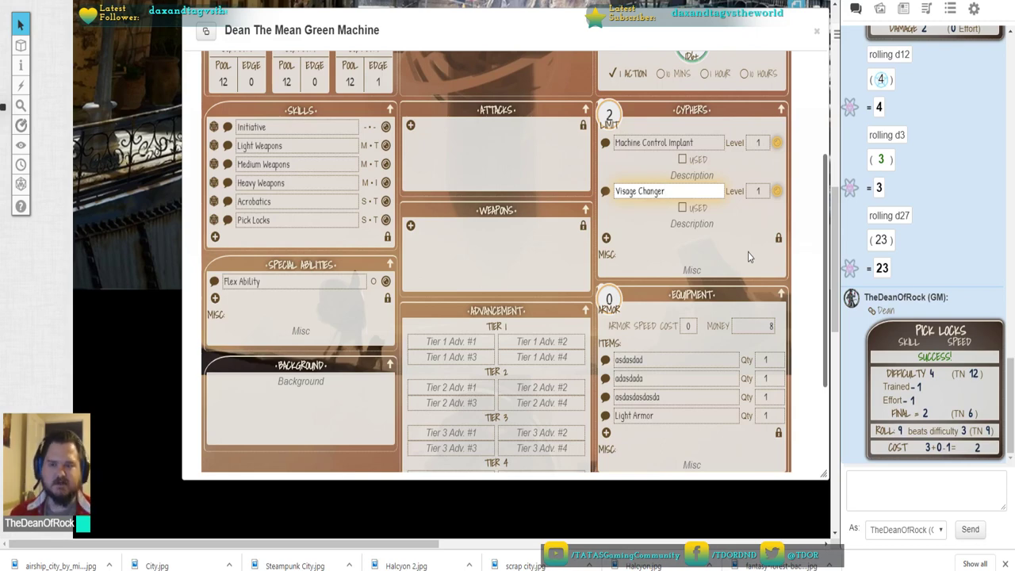
{"action": "left_click", "coordinate": [792, 207]}
{"action": "left_click", "coordinate": [777, 191]}
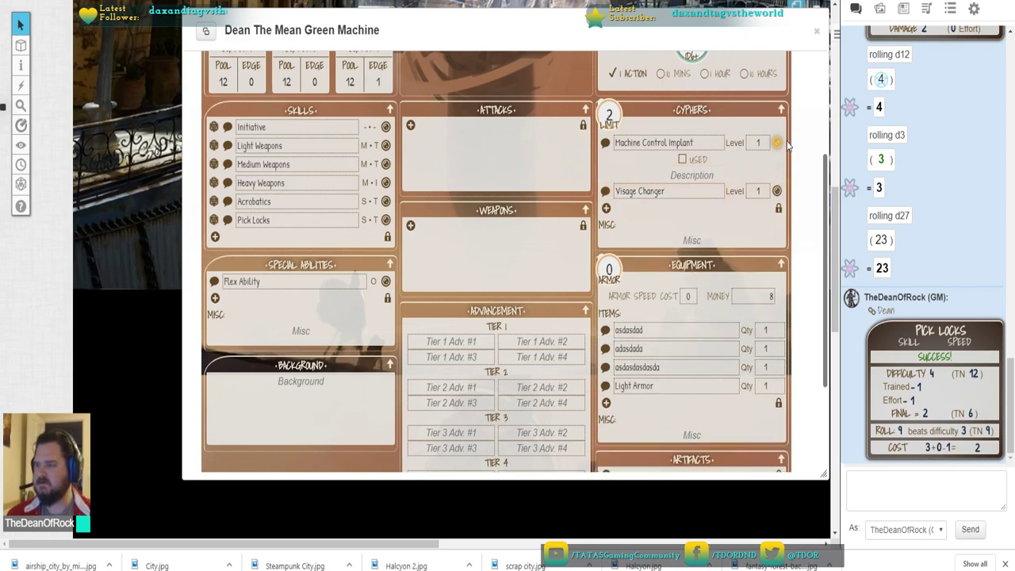
{"action": "left_click", "coordinate": [777, 143]}
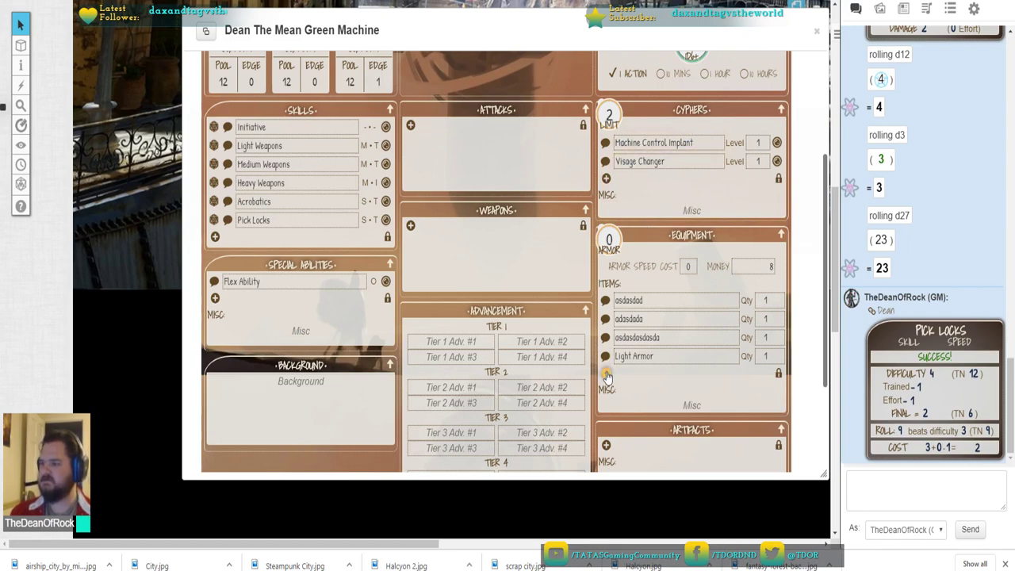
{"action": "key", "text": "ctrl+Tab"}
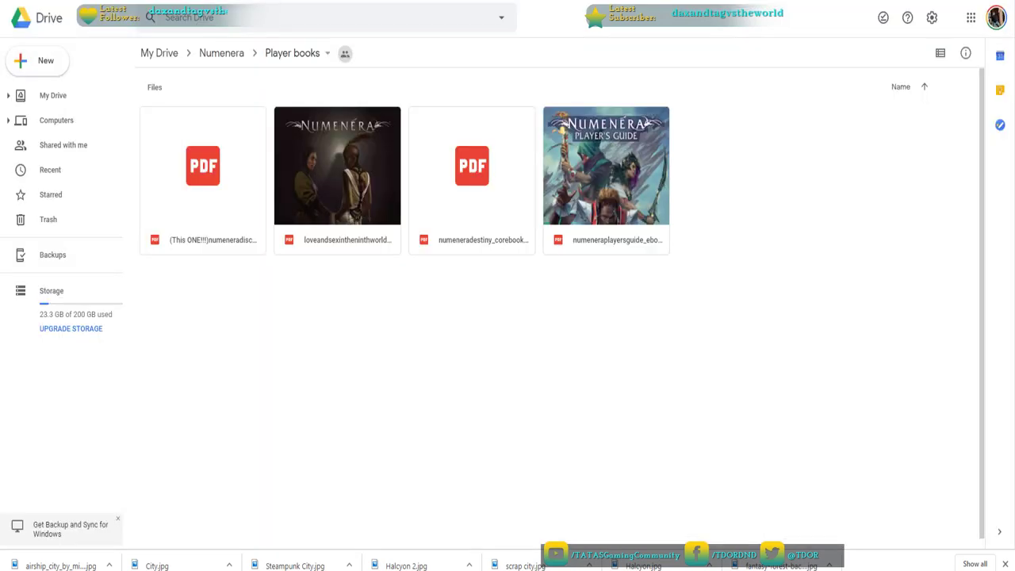
{"action": "key", "text": "ctrl+Tab"}
{"action": "key", "text": "ctrl+Tab"}
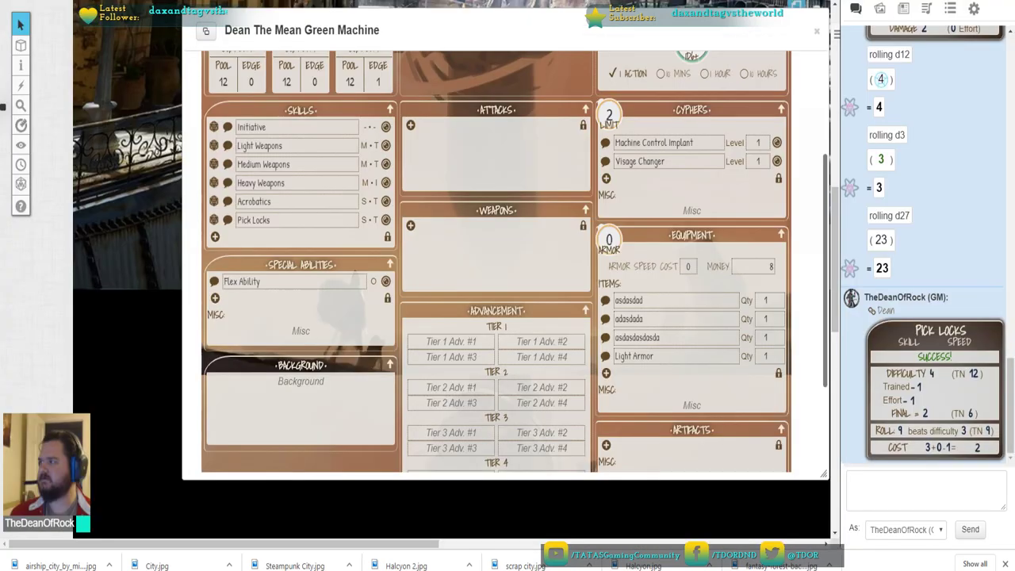
Copy the Jack's default Oddity text about the small square cage from the rulebook PDF into a new equipment item on the Roll20 sheet
{"action": "key", "text": "alt+Tab"}
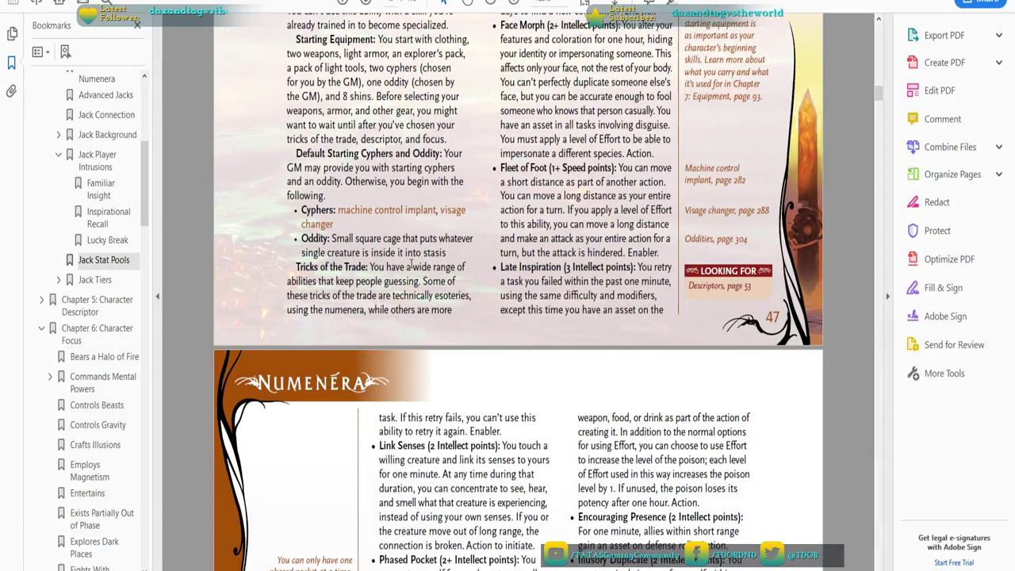
{"action": "left_click_drag", "start_coordinate": [449, 252], "coordinate": [331, 238]}
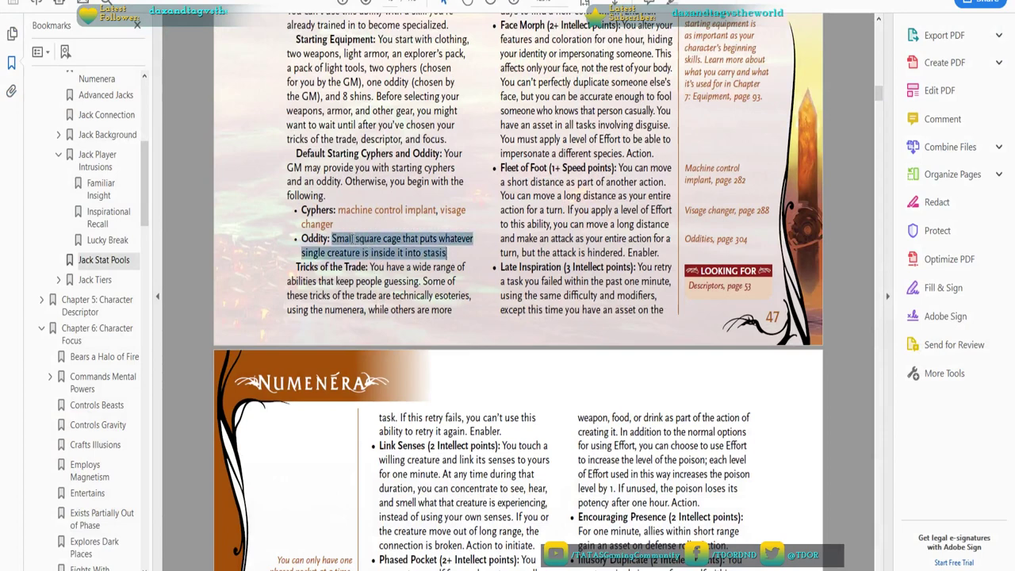
{"action": "left_click", "coordinate": [305, 239]}
{"action": "left_click_drag", "start_coordinate": [305, 239], "coordinate": [446, 250]}
{"action": "left_click", "coordinate": [305, 239]}
{"action": "key", "text": "alt+Tab"}
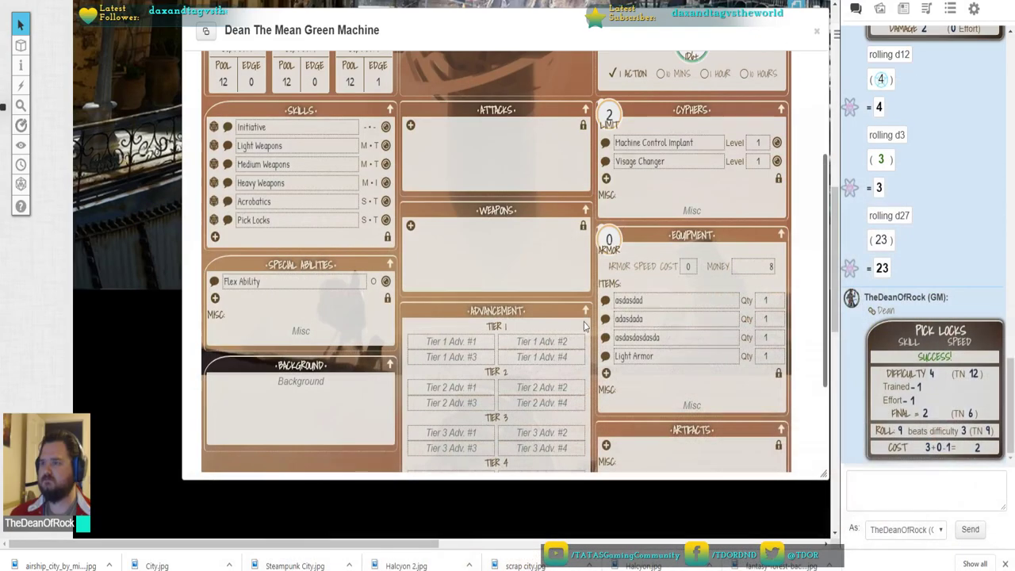
{"action": "left_click", "coordinate": [606, 374]}
{"action": "key", "text": "ctrl+v"}
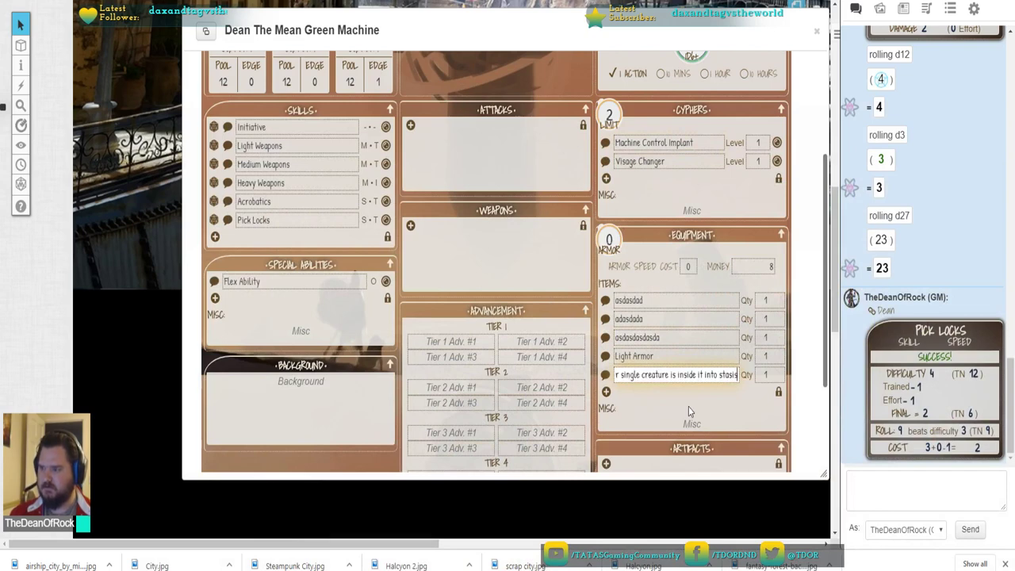
{"action": "left_click", "coordinate": [760, 406]}
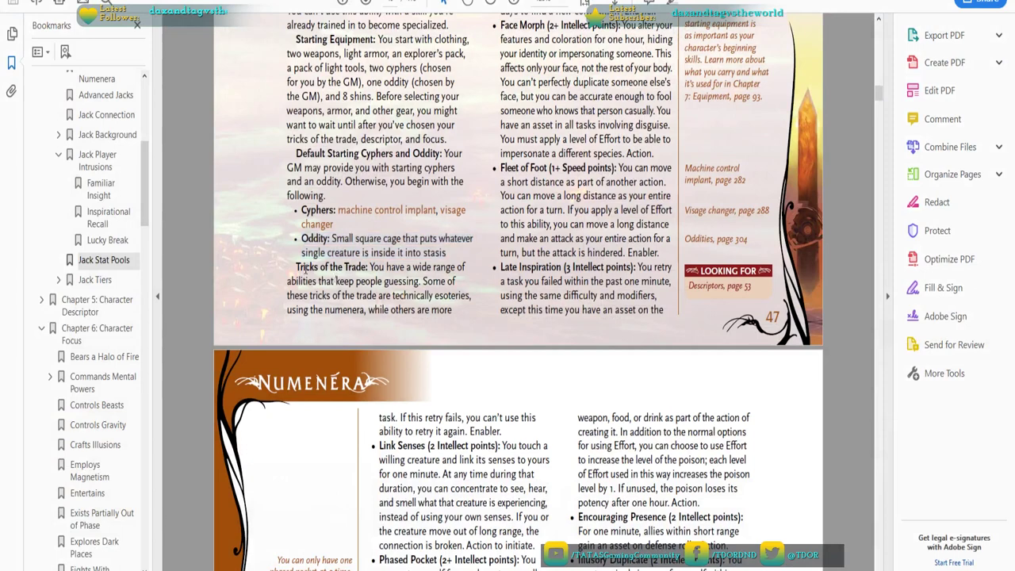
Read the Jack's Tricks of the Trade rule in the rulebook PDF, including how many tricks to choose and whether they can repeat
{"action": "left_click_drag", "start_coordinate": [295, 268], "coordinate": [354, 269]}
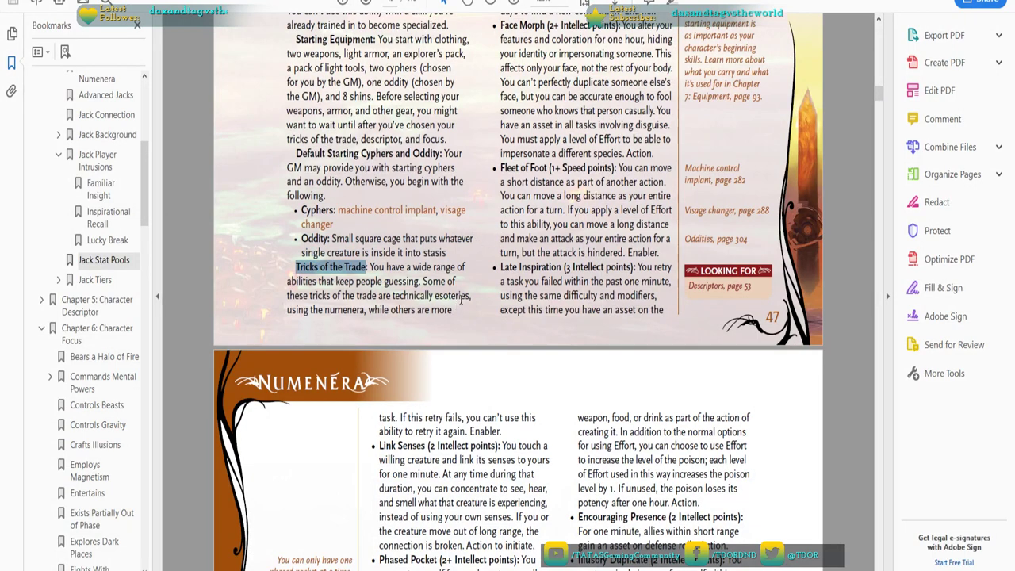
{"action": "left_click_drag", "start_coordinate": [290, 309], "coordinate": [452, 310]}
{"action": "left_click", "coordinate": [374, 309]}
{"action": "scroll", "coordinate": [563, 258], "scroll_direction": "up", "scroll_amount": 10}
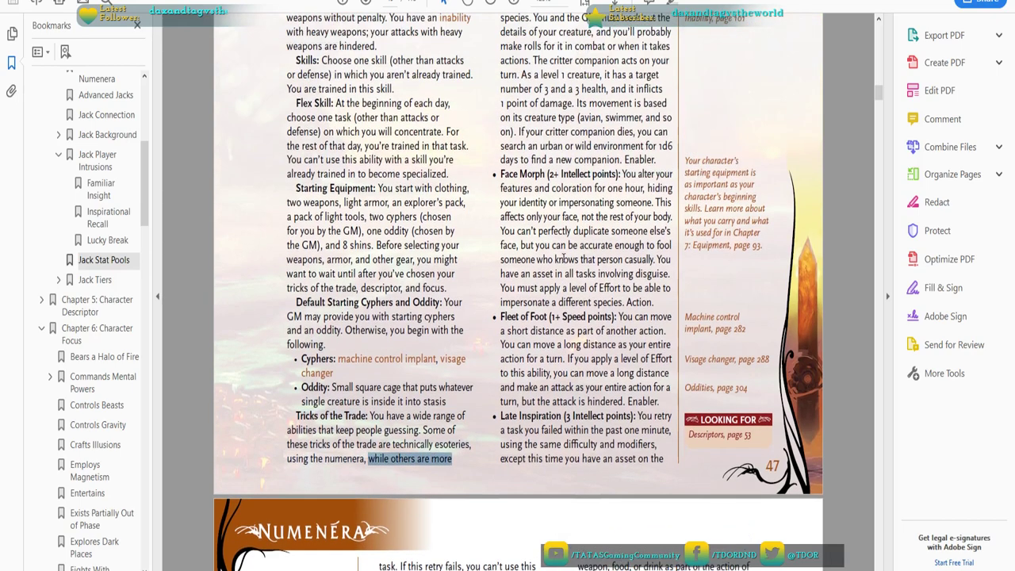
{"action": "scroll", "coordinate": [563, 258], "scroll_direction": "up", "scroll_amount": 4}
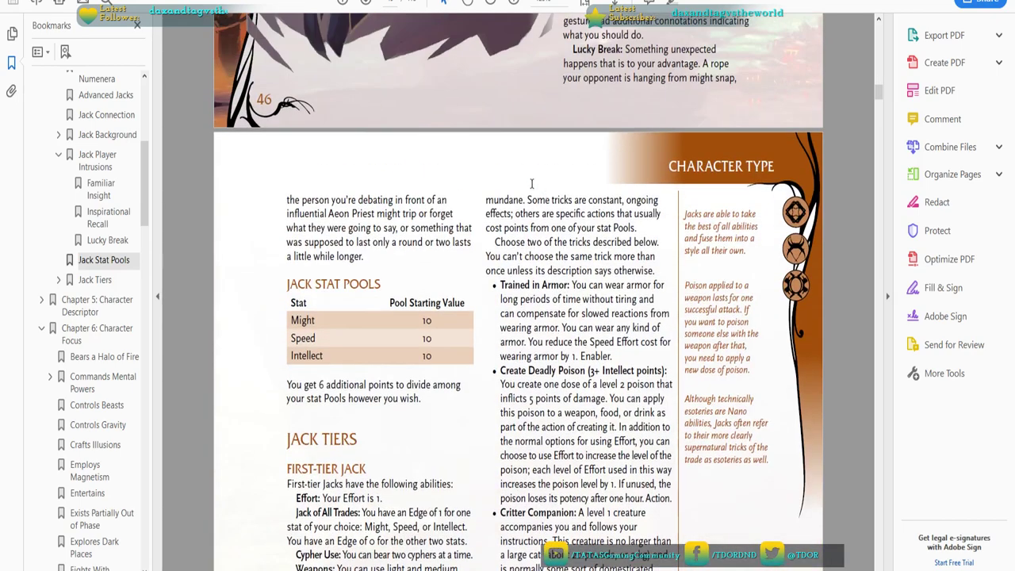
{"action": "scroll", "coordinate": [530, 176], "scroll_direction": "down", "scroll_amount": 2}
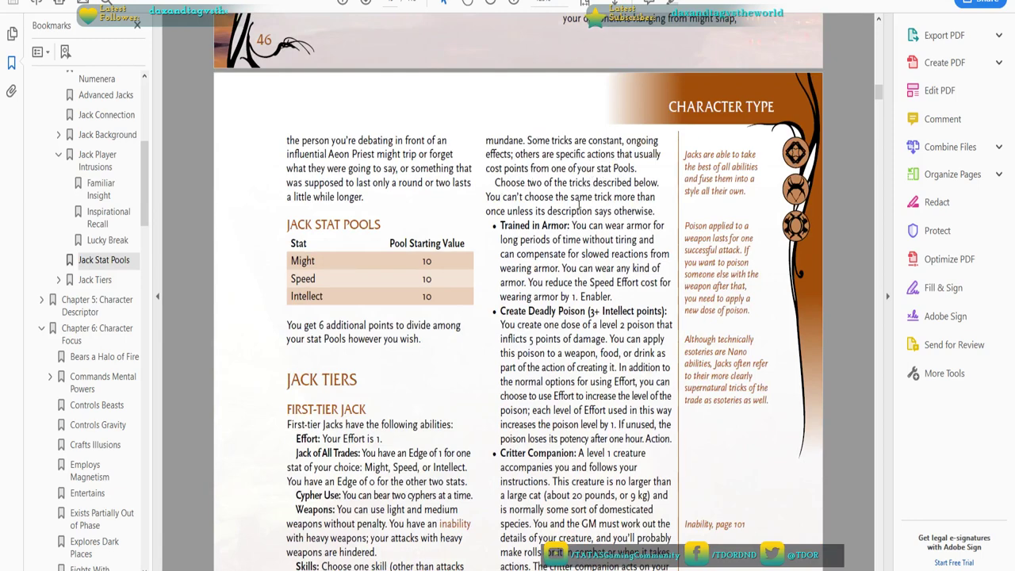
{"action": "scroll", "coordinate": [578, 203], "scroll_direction": "down", "scroll_amount": 2}
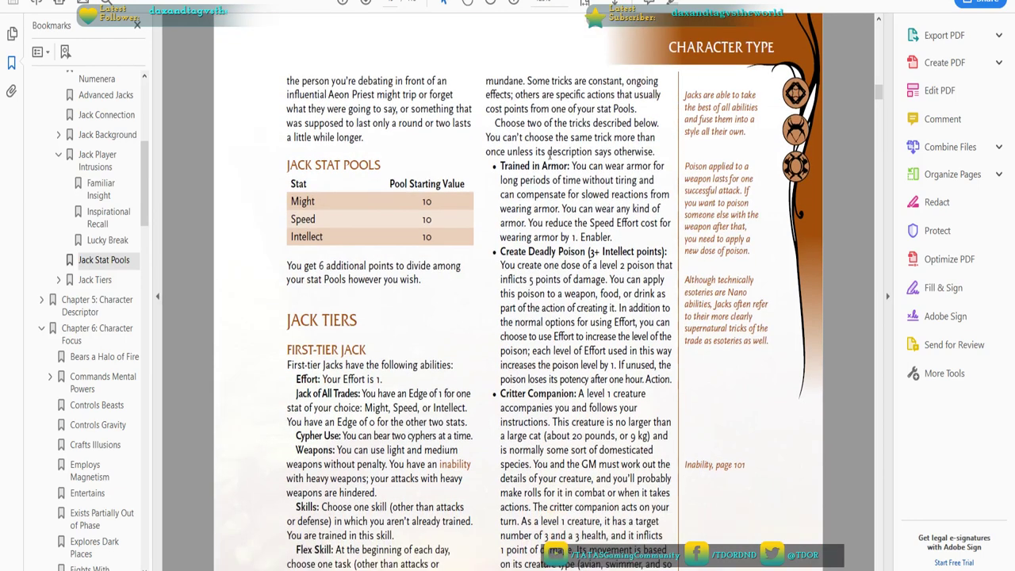
{"action": "left_click_drag", "start_coordinate": [495, 123], "coordinate": [652, 149]}
{"action": "left_click", "coordinate": [660, 166]}
Look through the available Tricks of the Trade in the rulebook PDF, focusing on Phased Pocket and Critter Companion
{"action": "scroll", "coordinate": [503, 407], "scroll_direction": "down", "scroll_amount": 10}
{"action": "scroll", "coordinate": [519, 378], "scroll_direction": "down", "scroll_amount": 5}
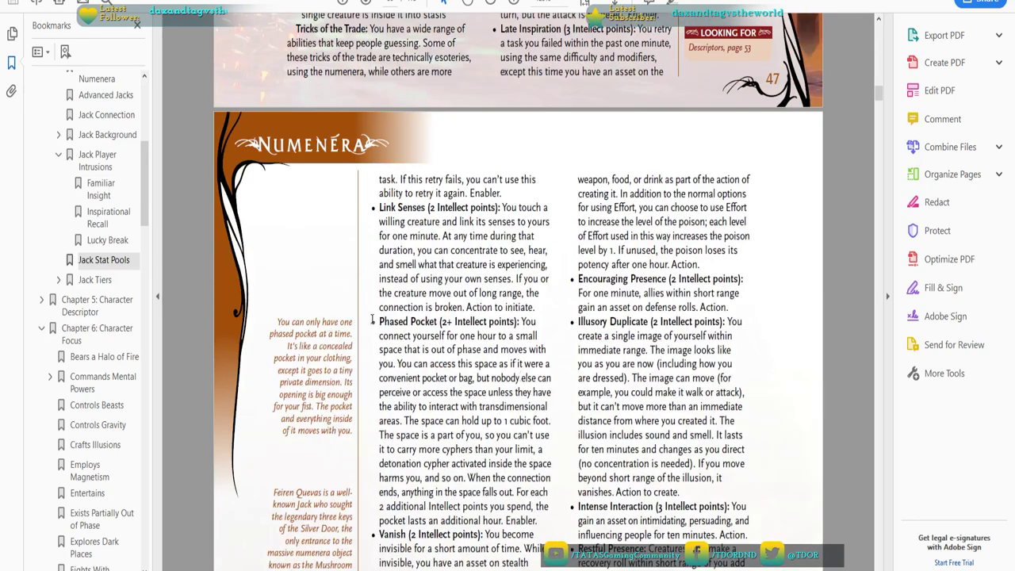
{"action": "left_click_drag", "start_coordinate": [408, 321], "coordinate": [454, 321]}
{"action": "scroll", "coordinate": [472, 323], "scroll_direction": "up", "scroll_amount": 4}
{"action": "scroll", "coordinate": [472, 323], "scroll_direction": "up", "scroll_amount": 9}
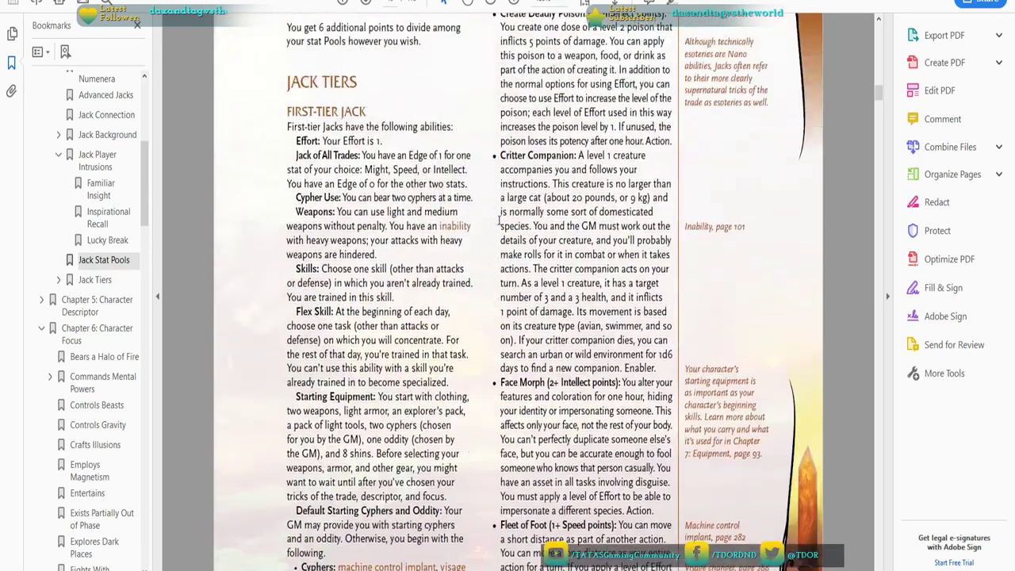
{"action": "left_click_drag", "start_coordinate": [500, 155], "coordinate": [572, 155]}
{"action": "scroll", "coordinate": [540, 184], "scroll_direction": "down", "scroll_amount": 11}
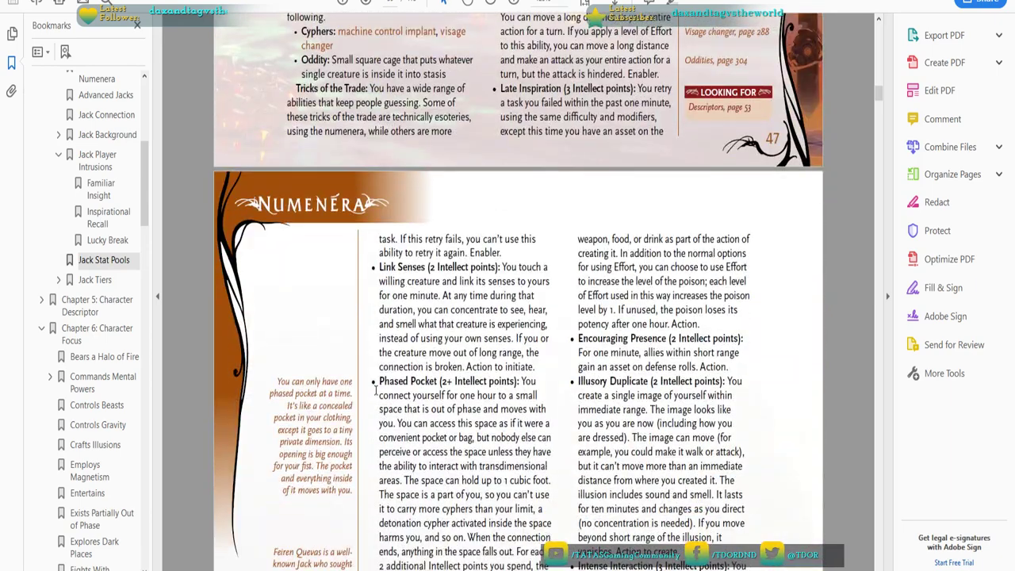
{"action": "left_click_drag", "start_coordinate": [536, 381], "coordinate": [460, 382]}
{"action": "left_click", "coordinate": [600, 435]}
{"action": "scroll", "coordinate": [639, 396], "scroll_direction": "up", "scroll_amount": 8}
{"action": "scroll", "coordinate": [639, 380], "scroll_direction": "up", "scroll_amount": 7}
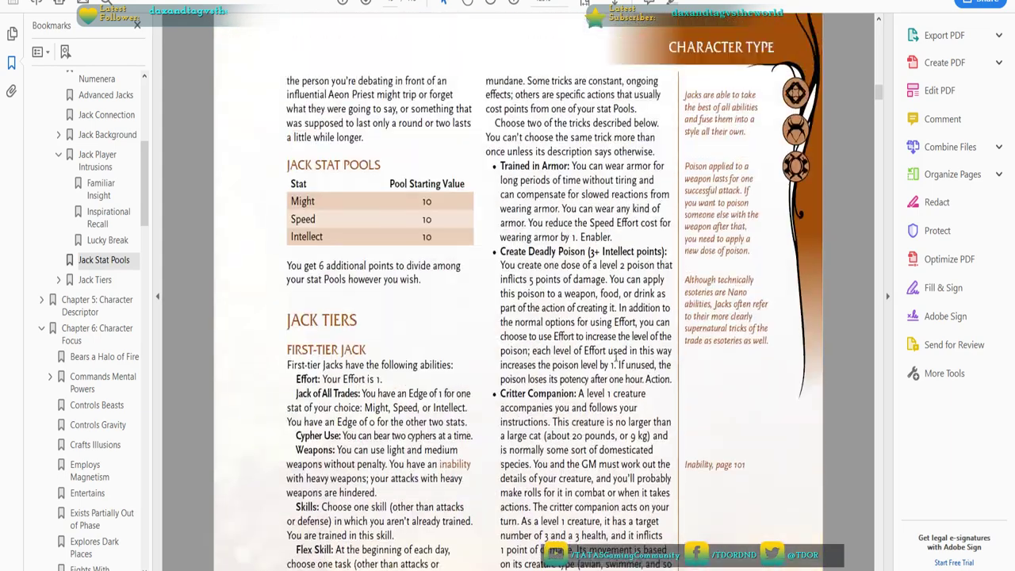
Find the Critter Companion trick in the rulebook PDF and add a special ability named Critter Companion to the Roll20 sheet
{"action": "scroll", "coordinate": [535, 286], "scroll_direction": "down", "scroll_amount": 3}
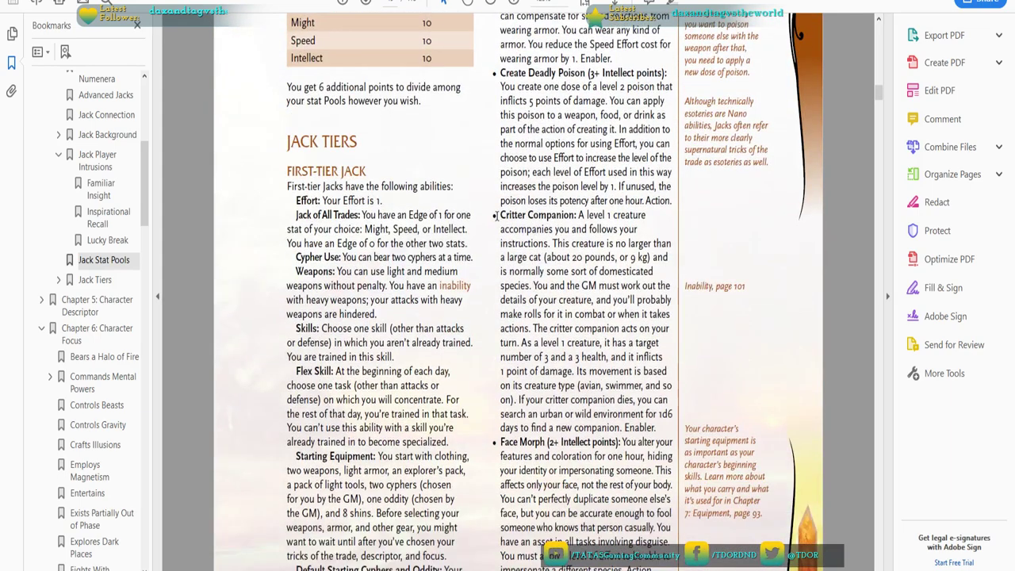
{"action": "left_click_drag", "start_coordinate": [497, 215], "coordinate": [578, 215]}
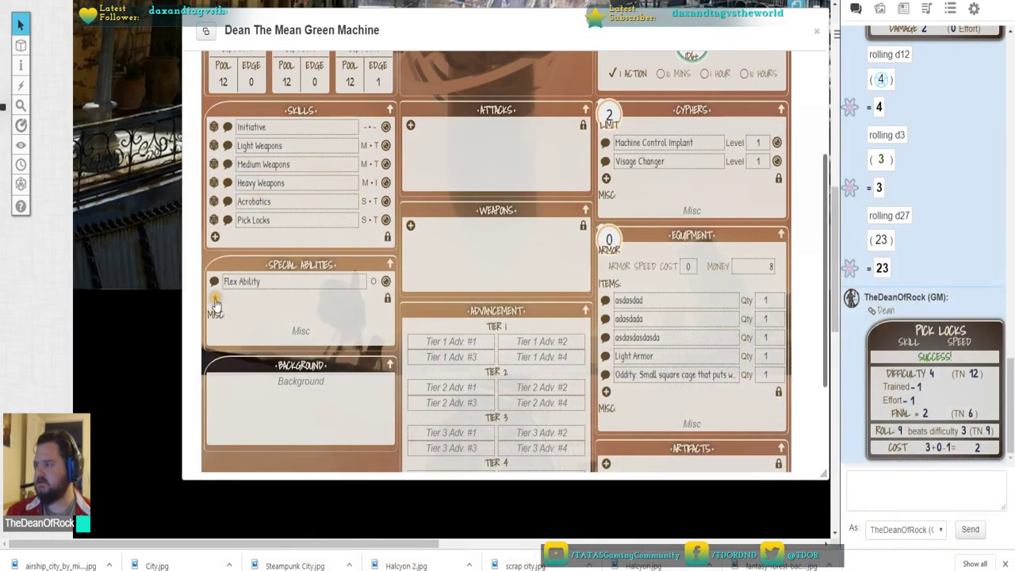
{"action": "left_click", "coordinate": [215, 300]}
{"action": "left_click", "coordinate": [241, 298]}
{"action": "type", "text": "Cr"}
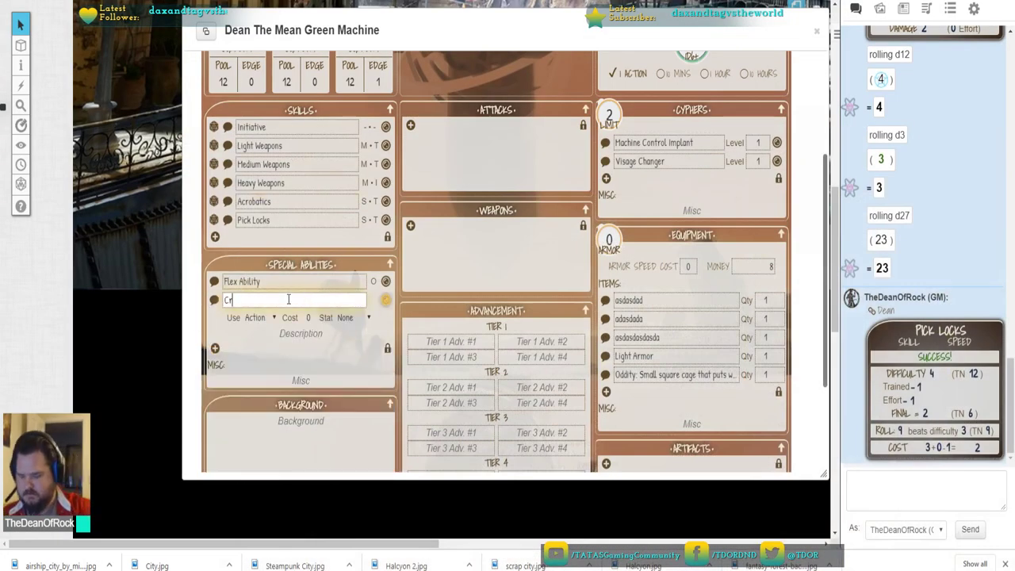
{"action": "type", "text": "itter Compa"}
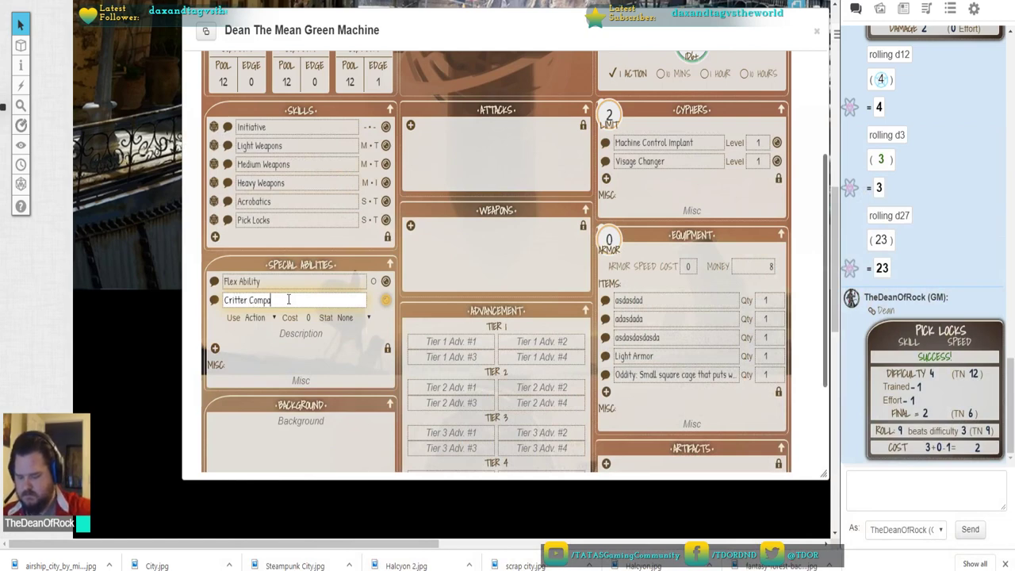
{"action": "type", "text": "nion"}
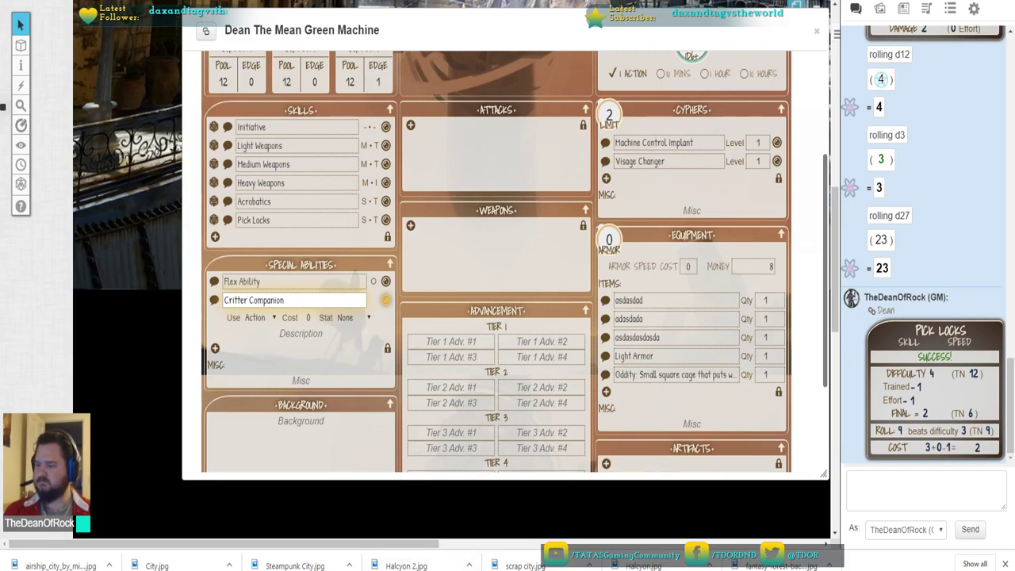
Copy the full Critter Companion rule text from the rulebook PDF into that ability's description on the Roll20 sheet and collapse its details
{"action": "key", "text": "alt+Tab"}
{"action": "left_click", "coordinate": [595, 219]}
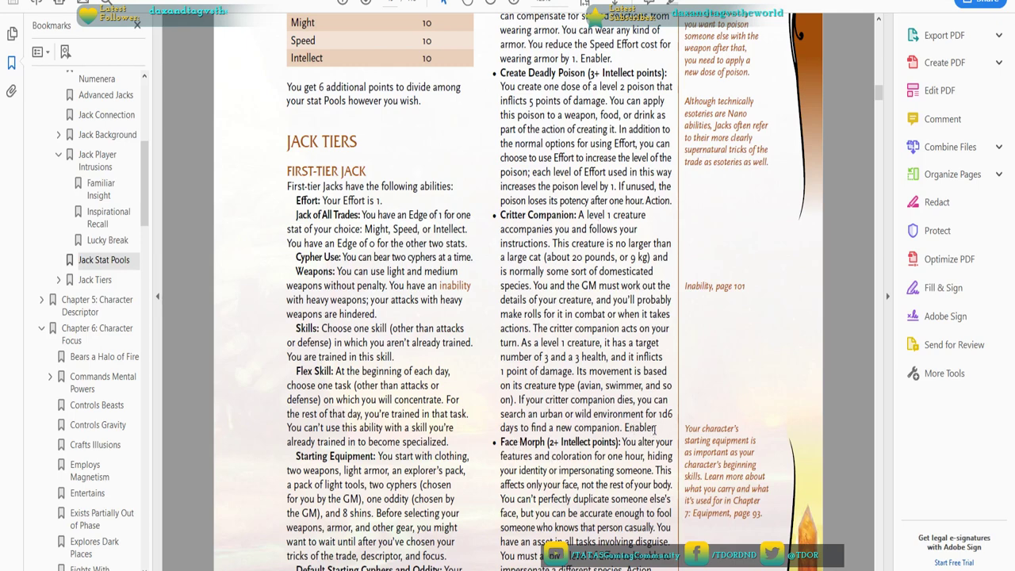
{"action": "left_click_drag", "start_coordinate": [659, 414], "coordinate": [630, 428]}
{"action": "left_click", "coordinate": [626, 428]}
{"action": "scroll", "coordinate": [508, 268], "scroll_direction": "down", "scroll_amount": 5}
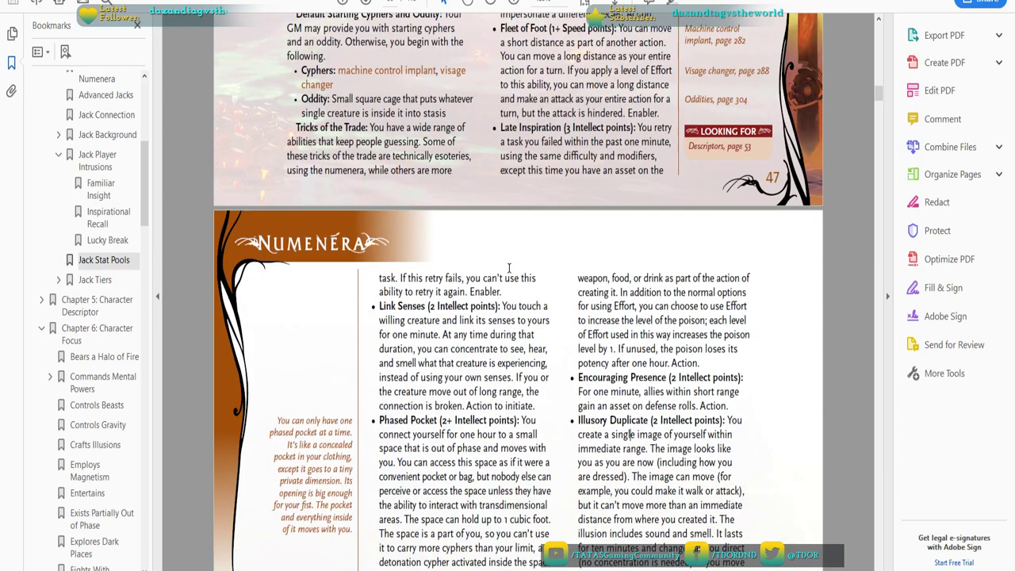
{"action": "scroll", "coordinate": [508, 268], "scroll_direction": "up", "scroll_amount": 5}
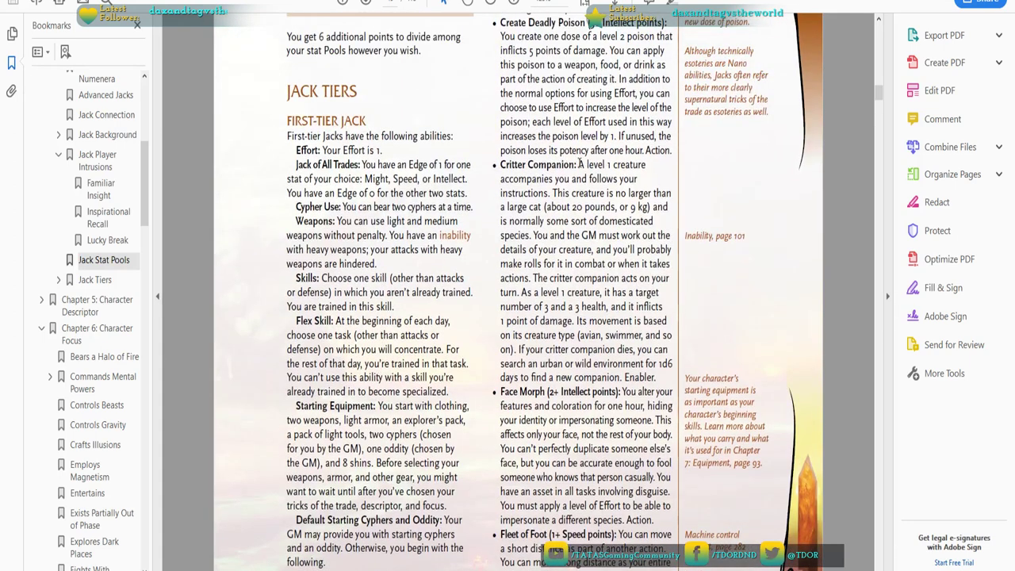
{"action": "left_click_drag", "start_coordinate": [580, 164], "coordinate": [658, 379]}
{"action": "key", "text": "alt+Tab"}
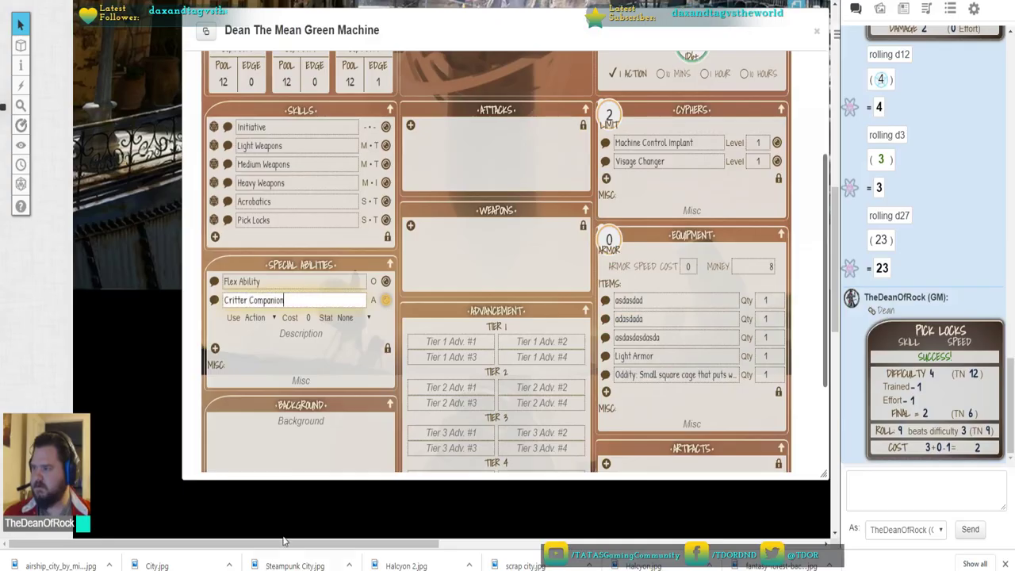
{"action": "left_click", "coordinate": [361, 333]}
{"action": "key", "text": "ctrl+v"}
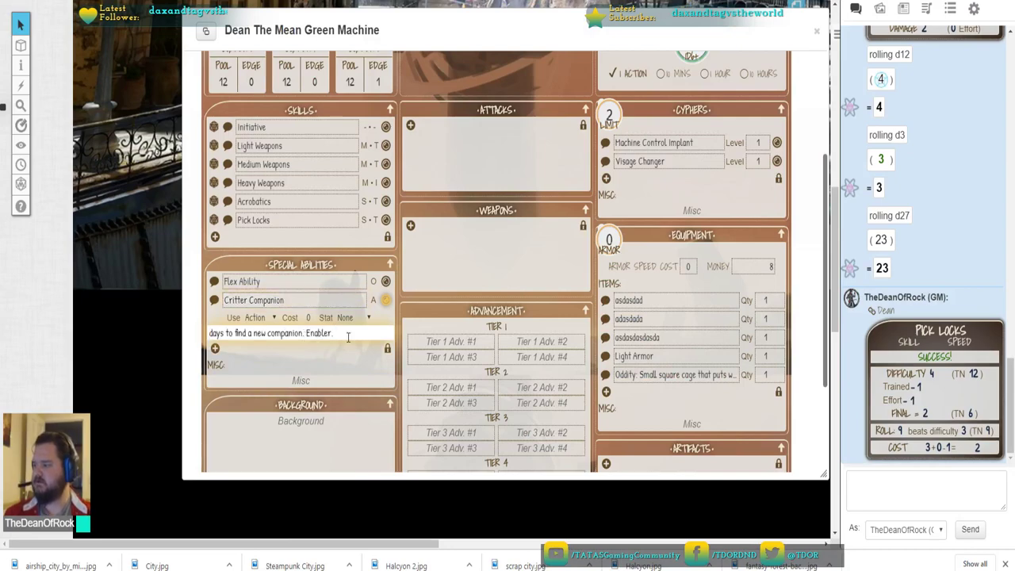
{"action": "left_click", "coordinate": [385, 325]}
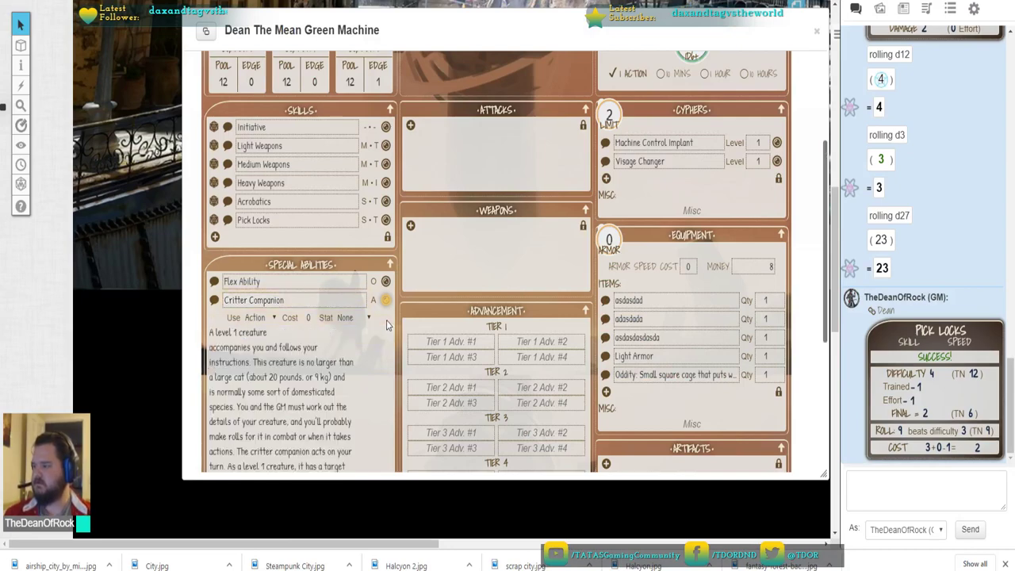
{"action": "scroll", "coordinate": [386, 325], "scroll_direction": "down", "scroll_amount": 5}
{"action": "scroll", "coordinate": [386, 285], "scroll_direction": "up", "scroll_amount": 4}
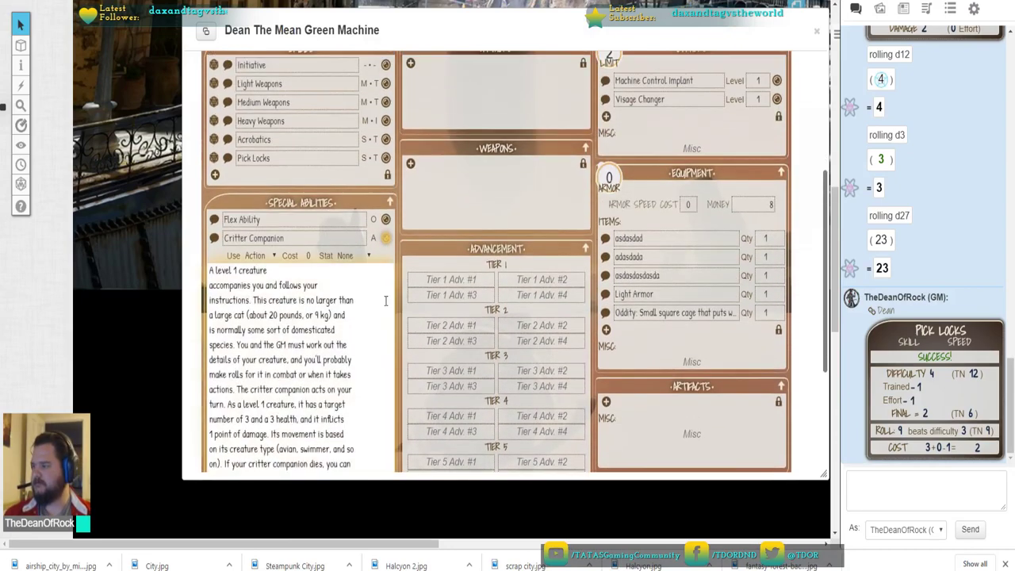
{"action": "left_click", "coordinate": [385, 243]}
Add another special ability named Phased Pockets below Critter Companion
{"action": "left_click", "coordinate": [216, 256]}
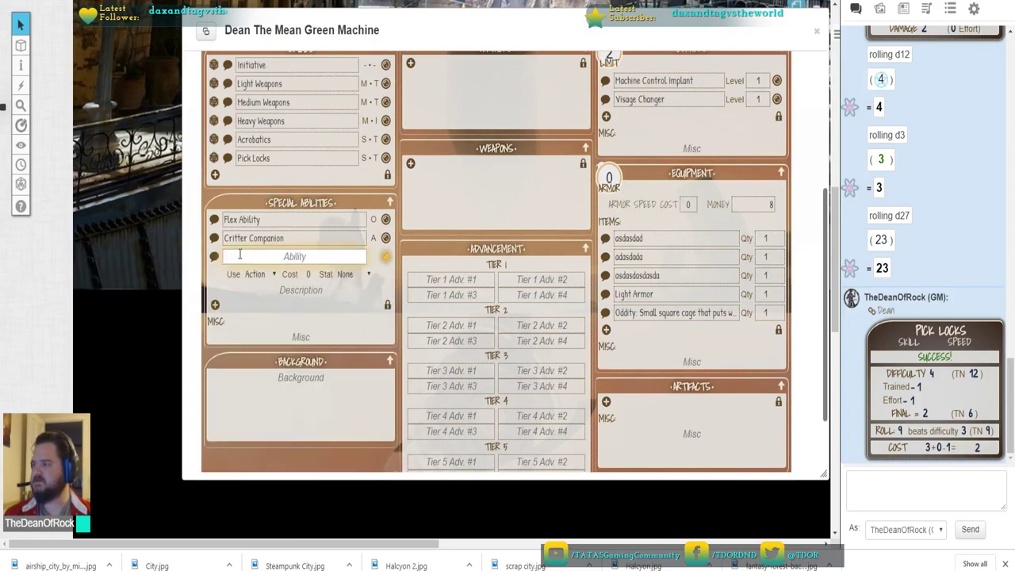
{"action": "type", "text": "Phas"}
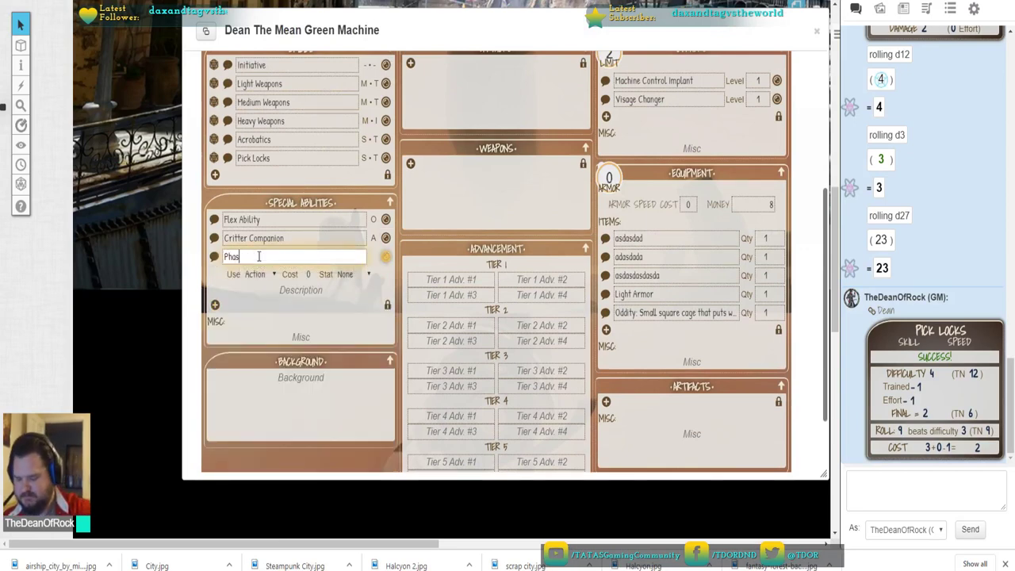
{"action": "type", "text": "ed Pockets"}
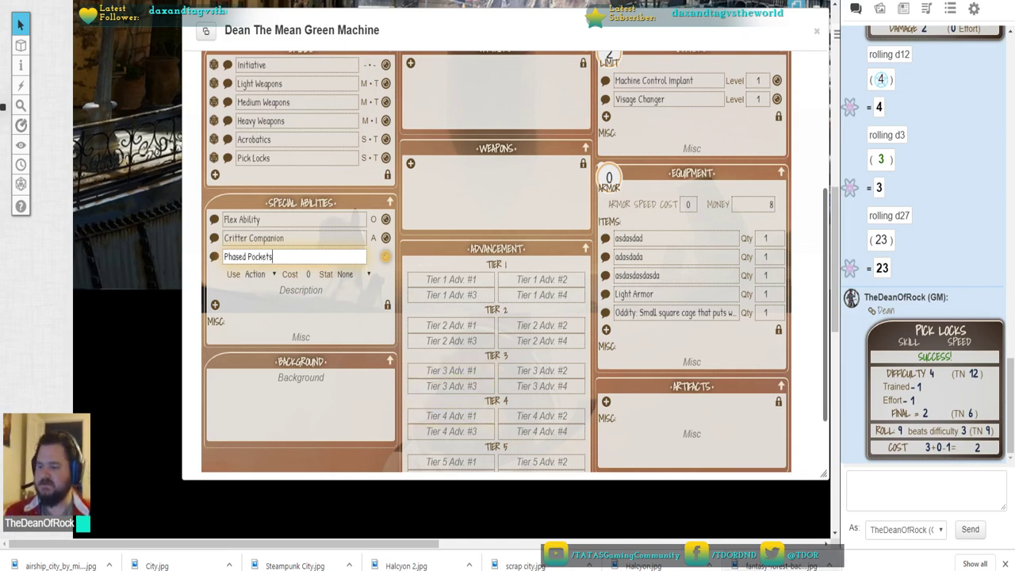
Look up Phased Pocket's point cost in the rulebook PDF and set the Phased Pockets ability's cost to 2 and its stat to Intellect
{"action": "key", "text": "alt+Tab"}
{"action": "left_click", "coordinate": [508, 235]}
{"action": "scroll", "coordinate": [508, 235], "scroll_direction": "down", "scroll_amount": 15}
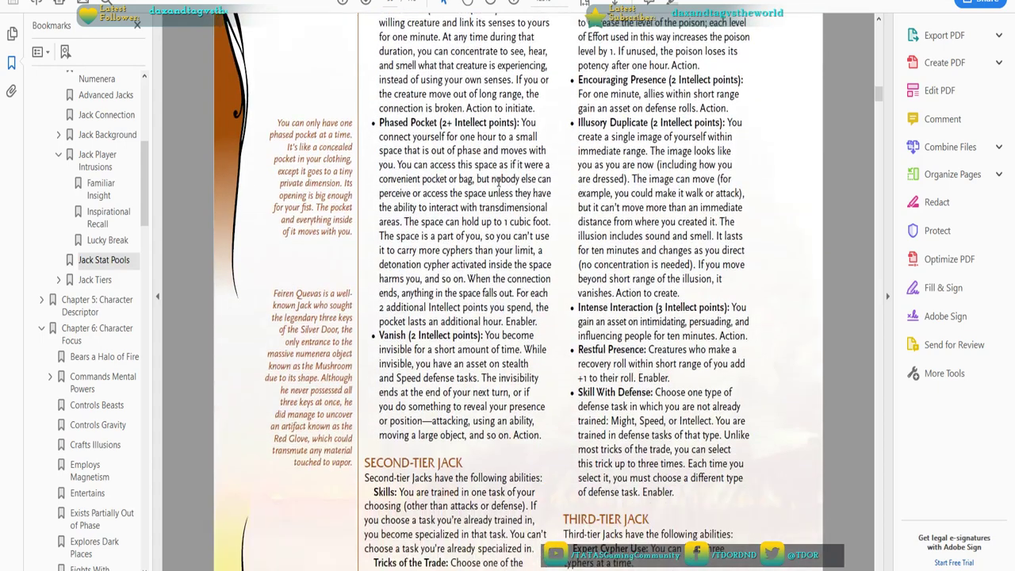
{"action": "left_click_drag", "start_coordinate": [441, 124], "coordinate": [515, 123]}
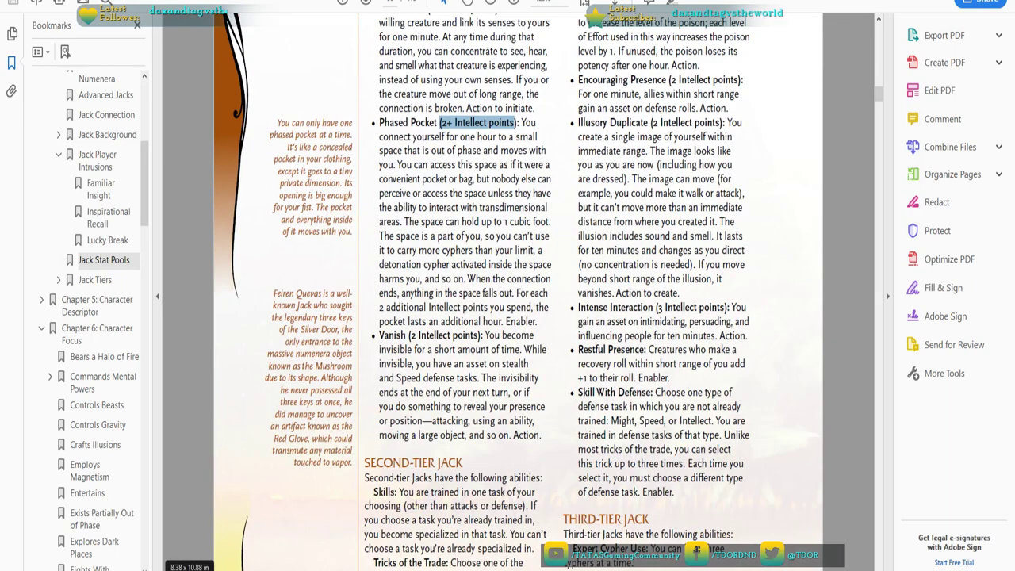
{"action": "key", "text": "alt+Tab"}
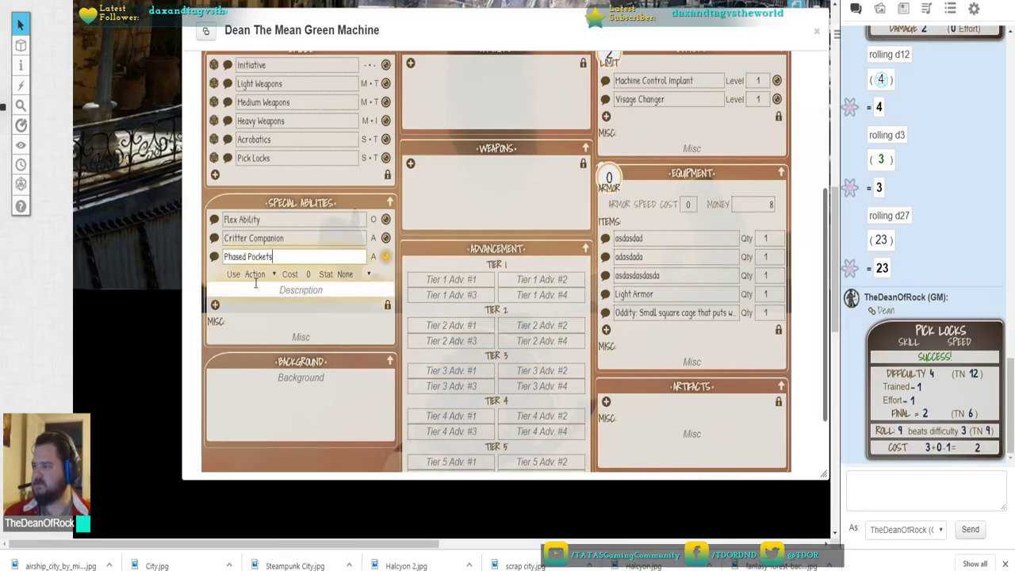
{"action": "left_click", "coordinate": [309, 274]}
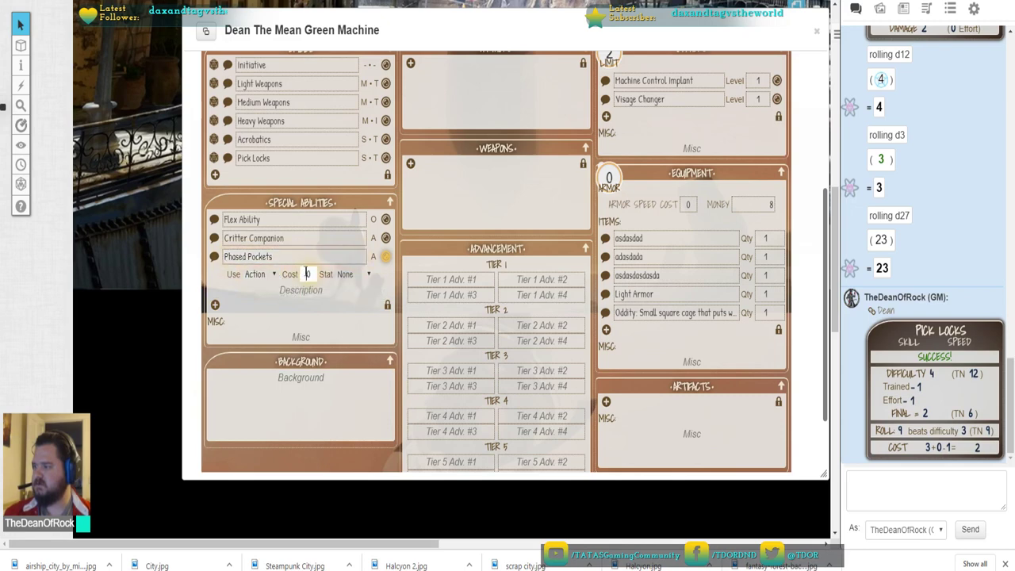
{"action": "key", "text": "BackSpace"}
{"action": "type", "text": "2"}
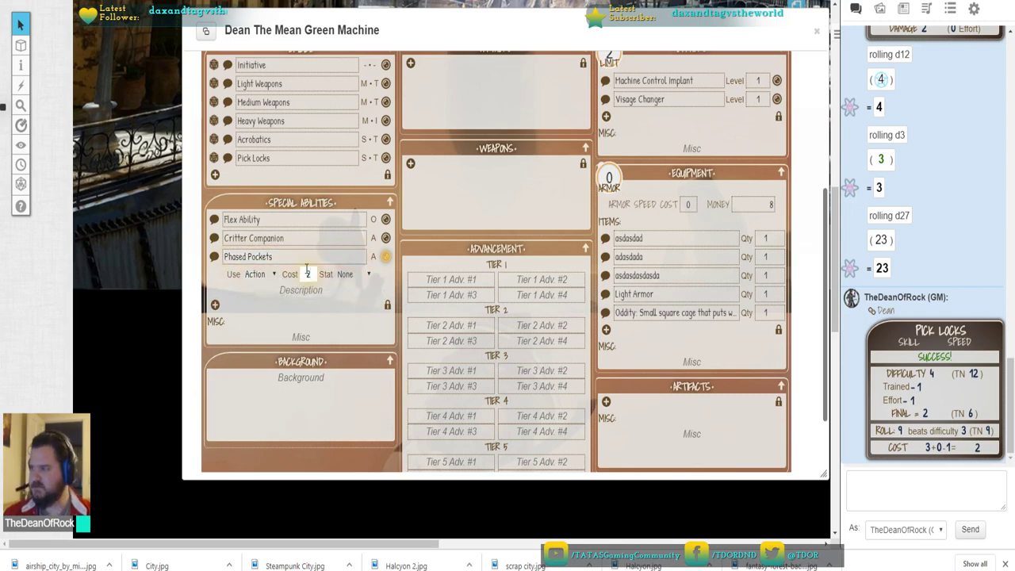
{"action": "left_click", "coordinate": [353, 274]}
{"action": "left_click", "coordinate": [354, 331]}
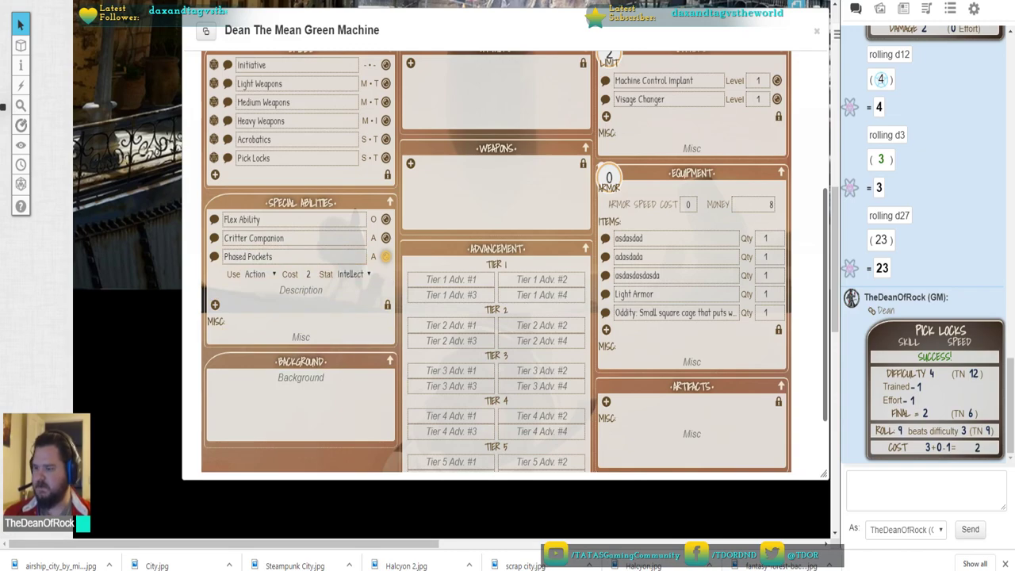
Read the Phased Pocket rule in the PDF and set the Phased Pockets ability's use type to Enabler on the sheet
{"action": "key", "text": "alt+Tab"}
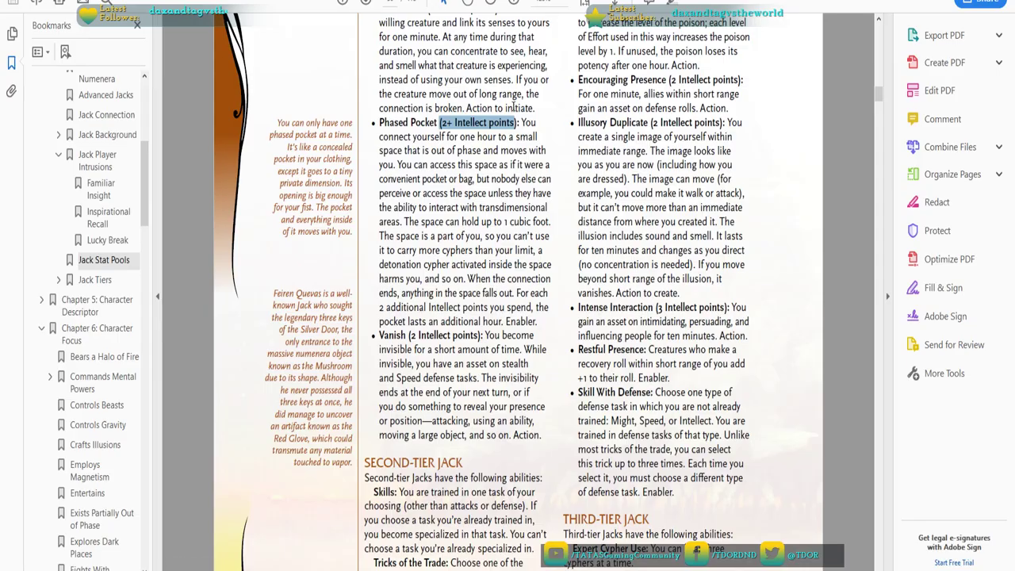
{"action": "left_click", "coordinate": [453, 159]}
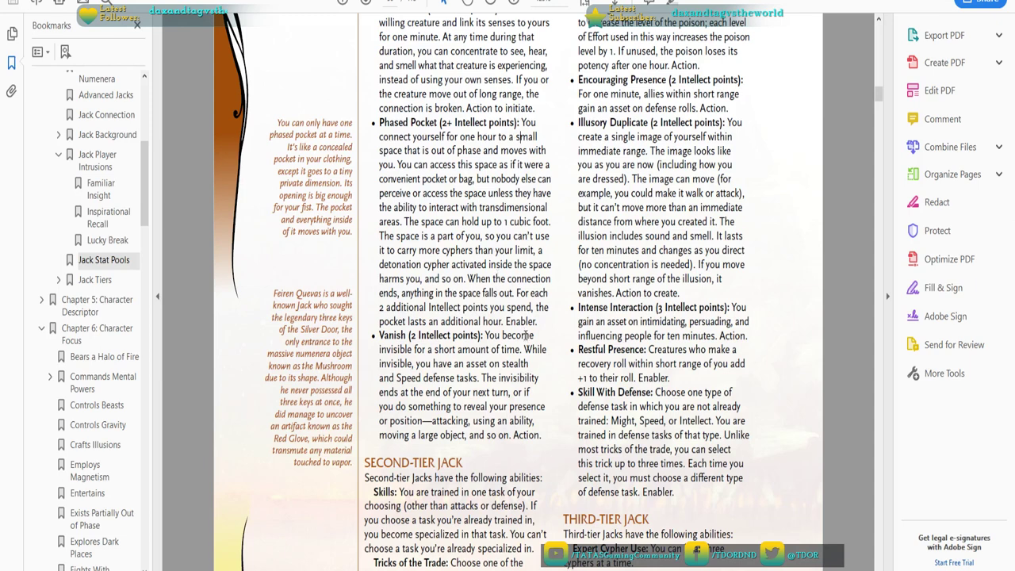
{"action": "left_click_drag", "start_coordinate": [539, 322], "coordinate": [507, 326]}
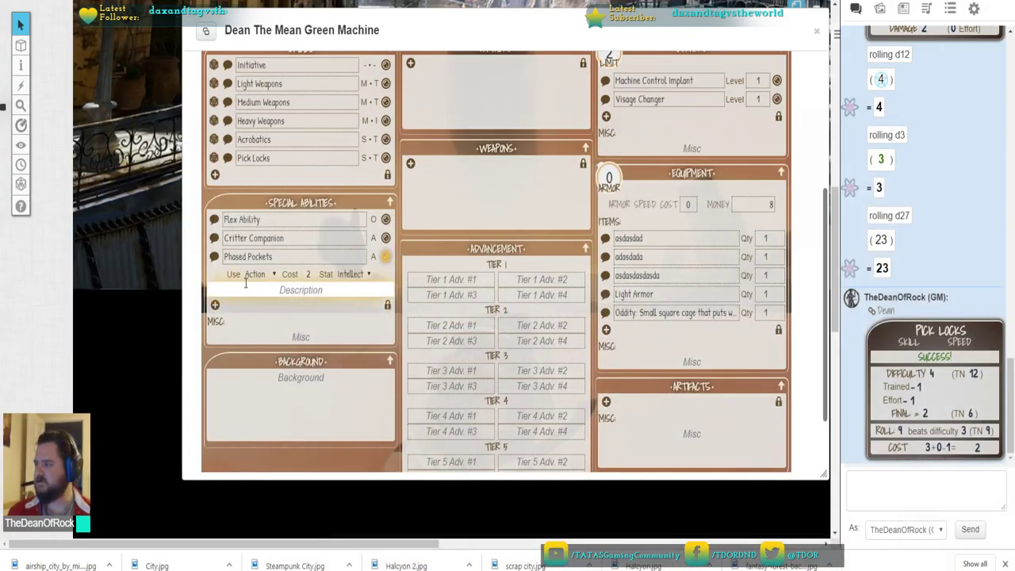
{"action": "left_click", "coordinate": [258, 274]}
{"action": "left_click", "coordinate": [261, 304]}
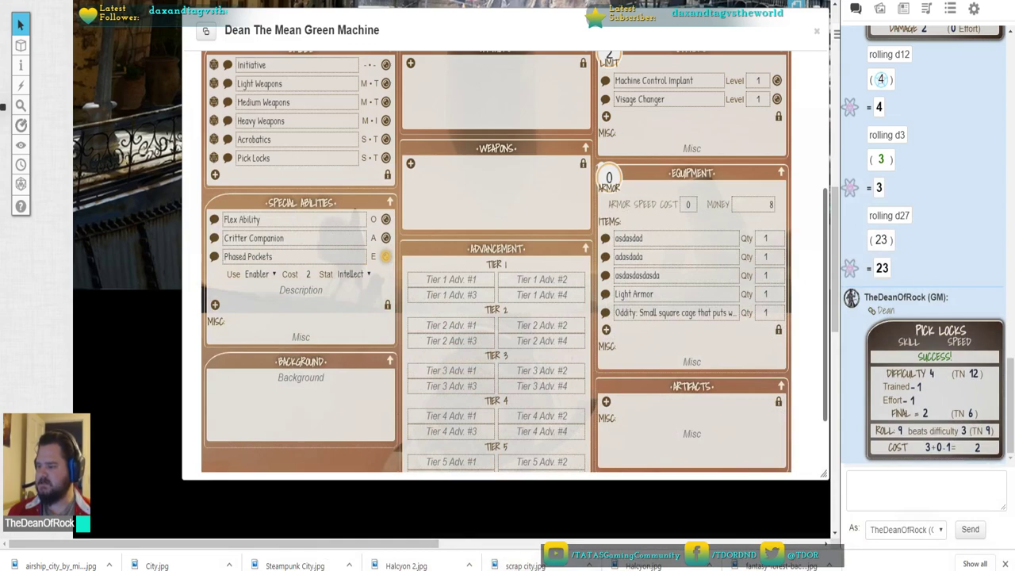
Copy the Phased Pocket rule text from the rulebook PDF into the Phased Pockets description and collapse the ability's details
{"action": "key", "text": "alt+Tab"}
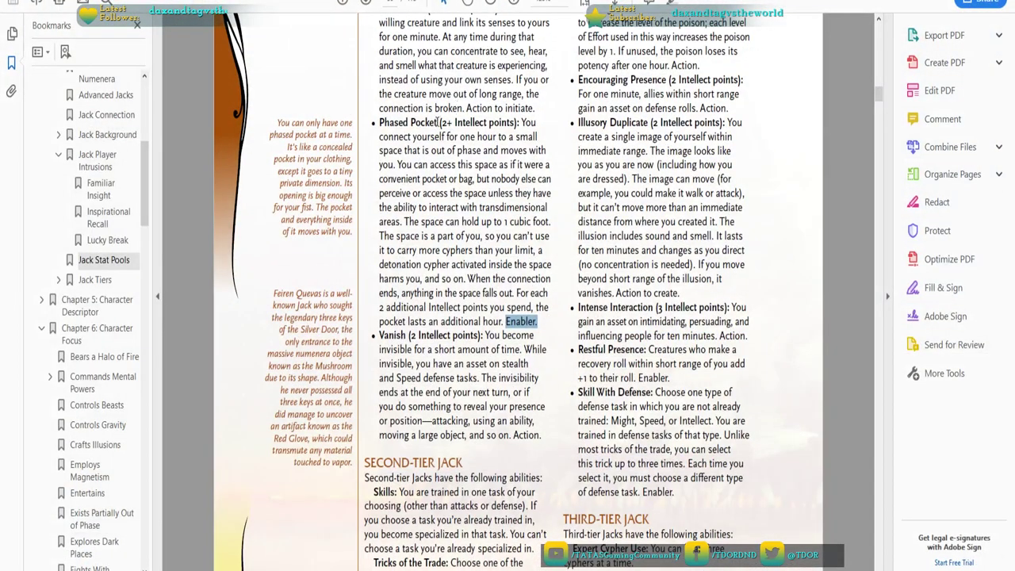
{"action": "left_click_drag", "start_coordinate": [523, 123], "coordinate": [543, 322]}
{"action": "key", "text": "ctrl+c"}
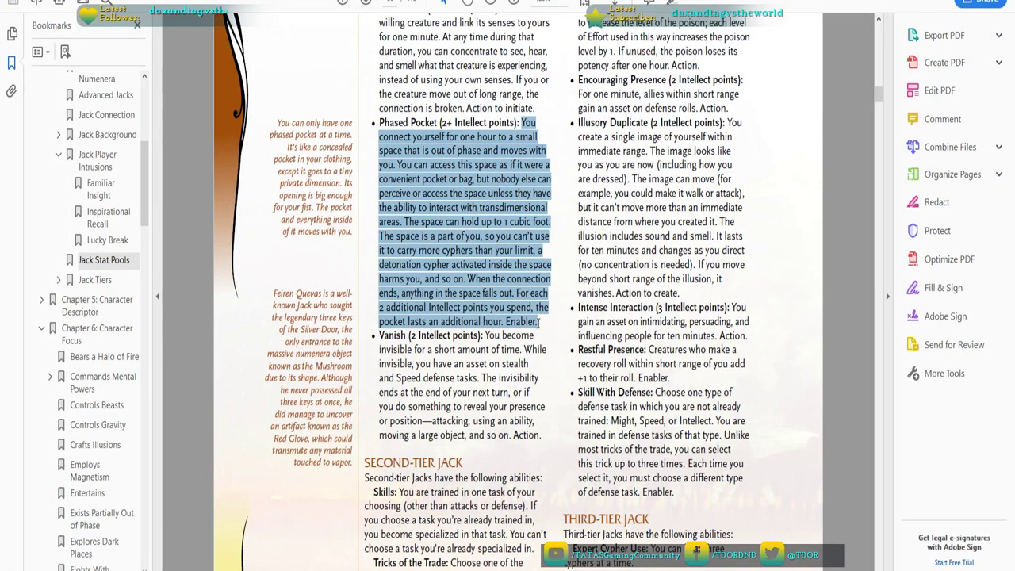
{"action": "key", "text": "alt+Tab"}
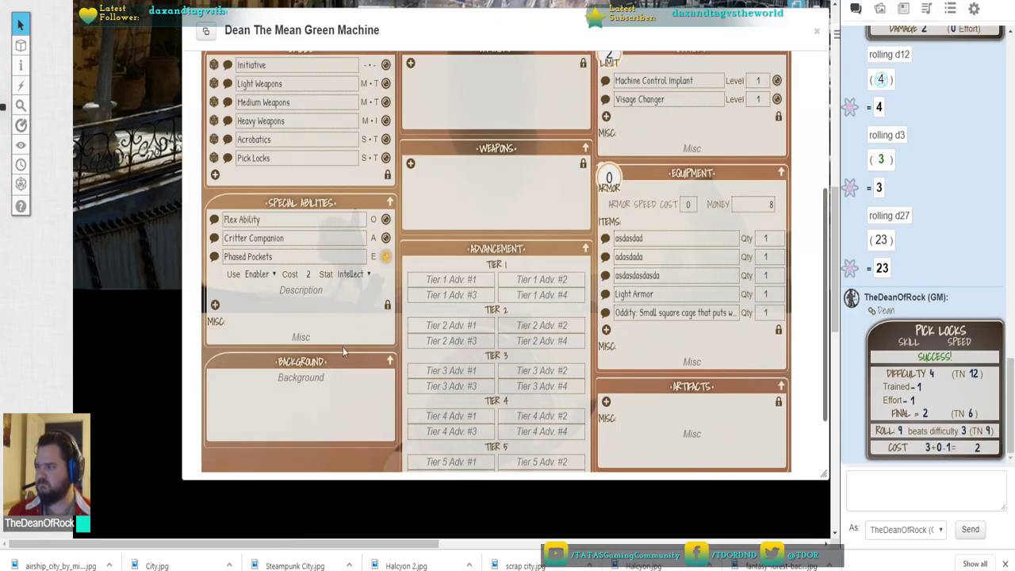
{"action": "key", "text": "ctrl+v"}
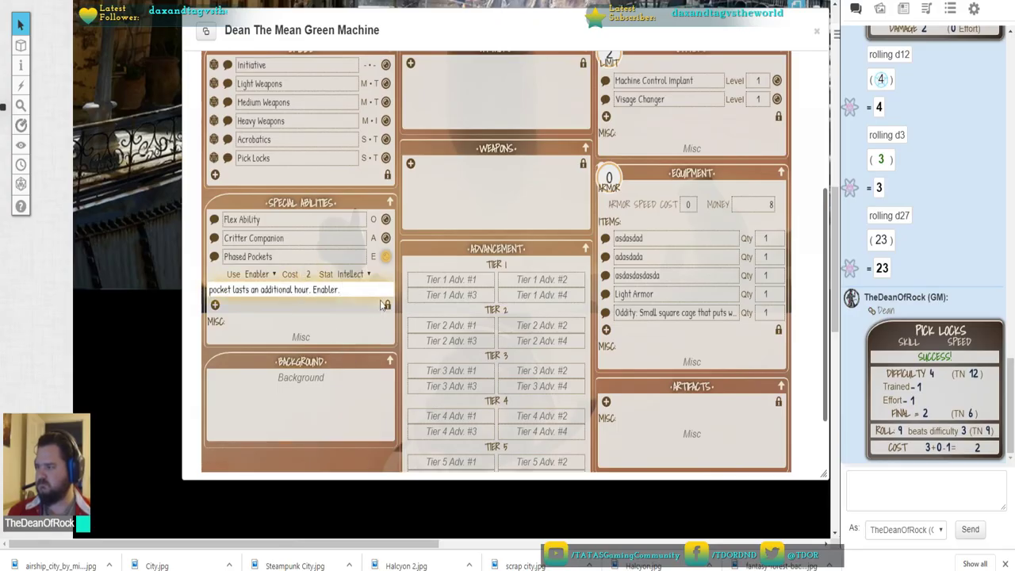
{"action": "left_click", "coordinate": [386, 258]}
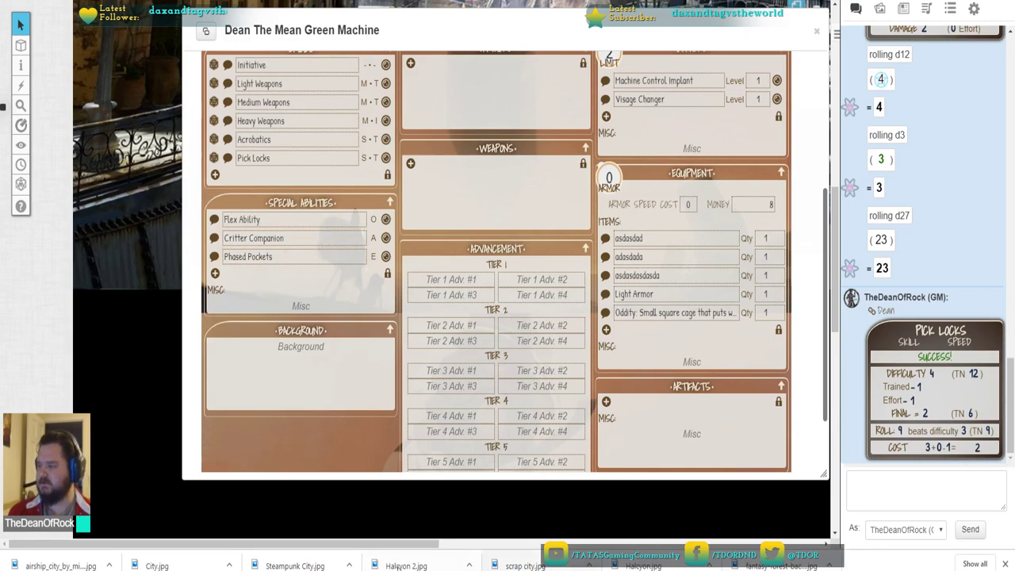
Return to the first-tier Jack abilities in the rulebook PDF and collapse the Jack Player Intrusions bookmark group
{"action": "key", "text": "alt+Tab"}
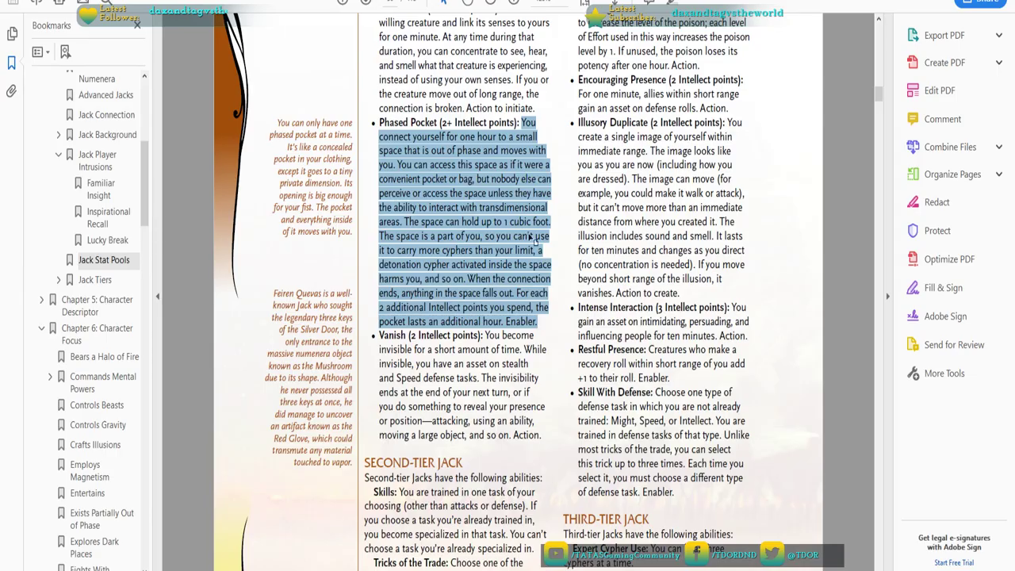
{"action": "left_click", "coordinate": [536, 379]}
{"action": "scroll", "coordinate": [502, 361], "scroll_direction": "down", "scroll_amount": 1}
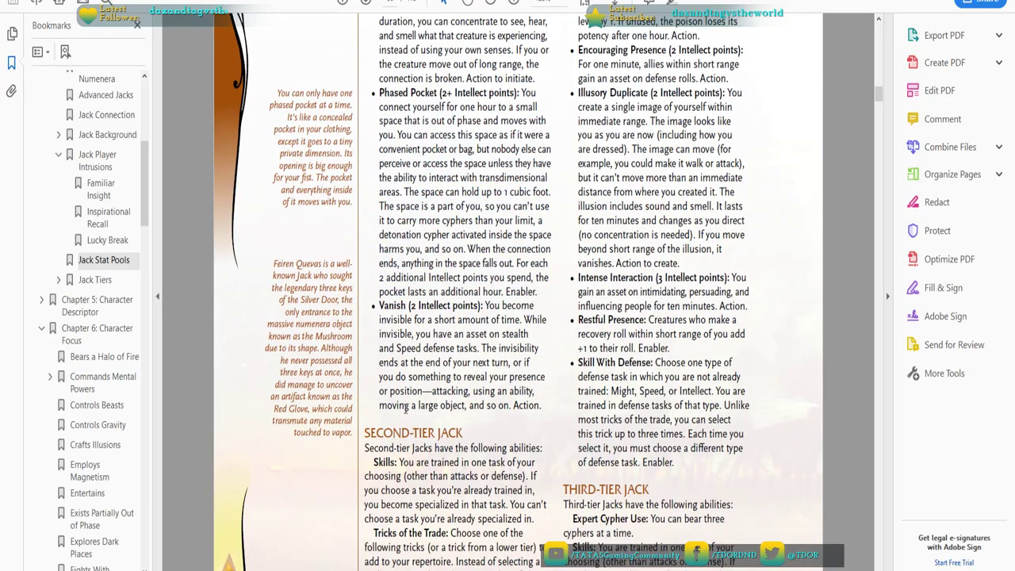
{"action": "scroll", "coordinate": [420, 377], "scroll_direction": "down", "scroll_amount": 2}
{"action": "scroll", "coordinate": [502, 344], "scroll_direction": "up", "scroll_amount": 12}
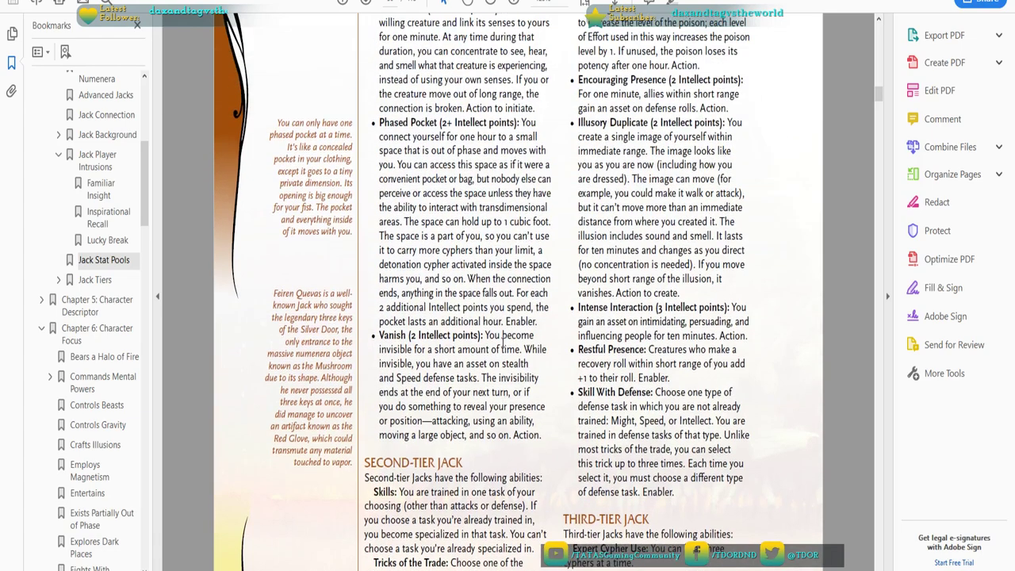
{"action": "scroll", "coordinate": [493, 339], "scroll_direction": "up", "scroll_amount": 6}
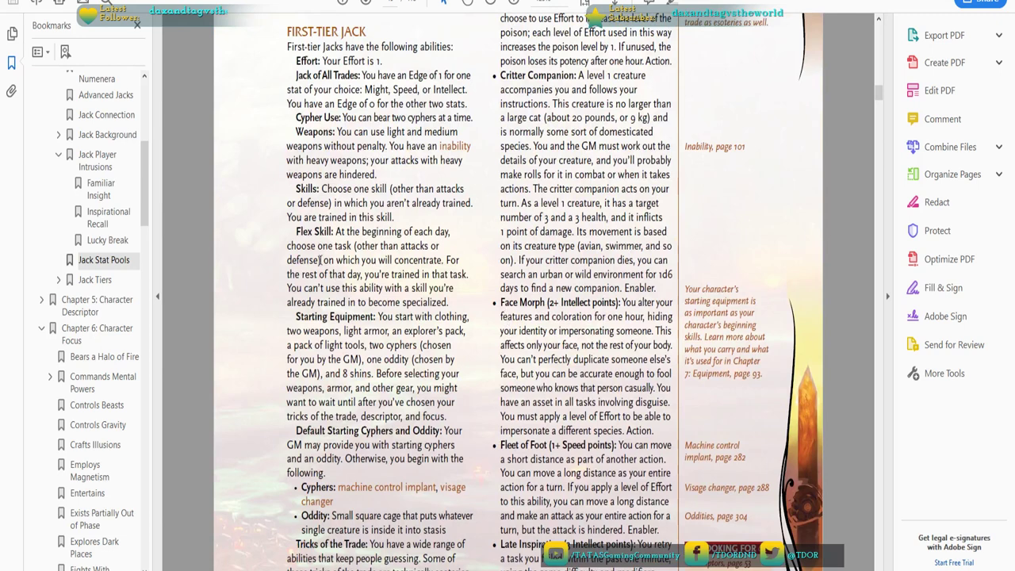
{"action": "left_click", "coordinate": [58, 154]}
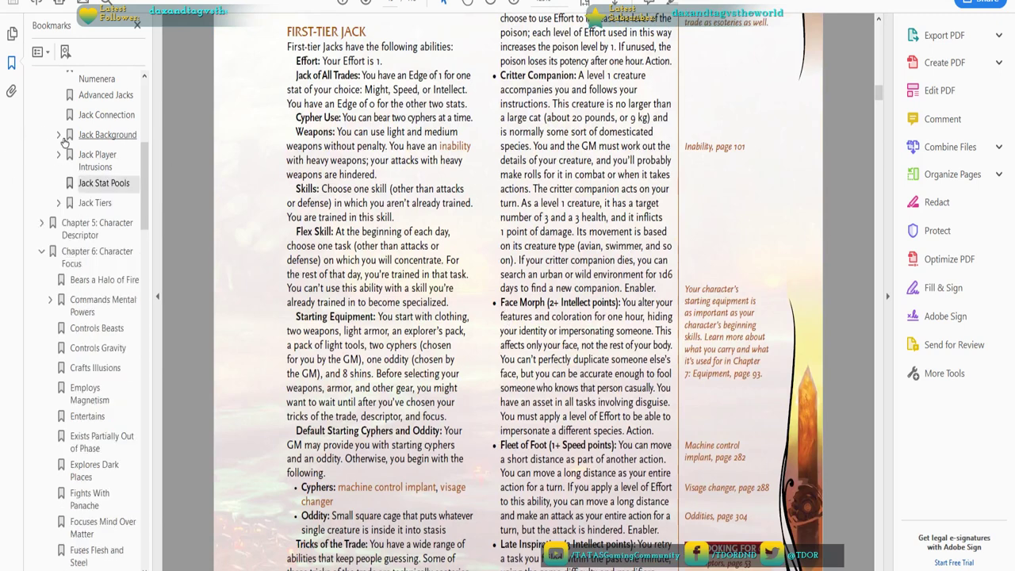
Collapse the Jack bookmarks, expand Chapter 5: Character Descriptor, and open the Intelligent descriptor to read its benefits at a larger size
{"action": "scroll", "coordinate": [56, 155], "scroll_direction": "up", "scroll_amount": 2}
{"action": "left_click", "coordinate": [51, 133]}
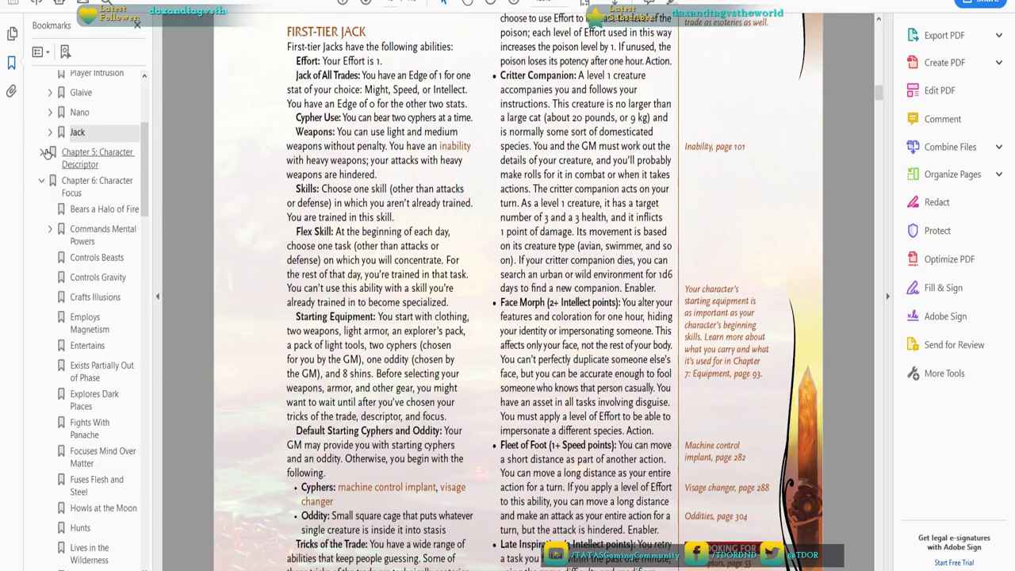
{"action": "left_click", "coordinate": [42, 152]}
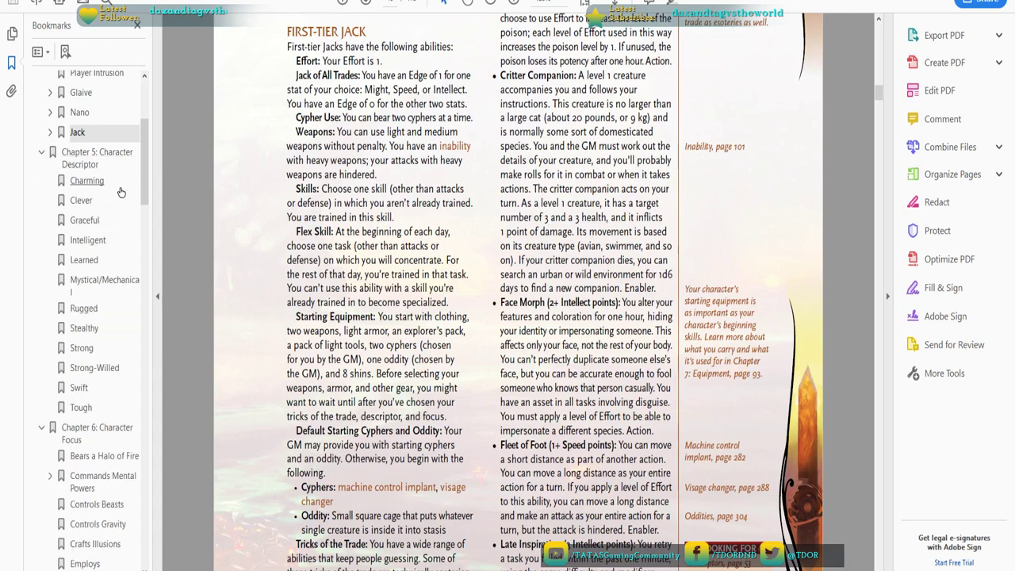
{"action": "left_click", "coordinate": [90, 245]}
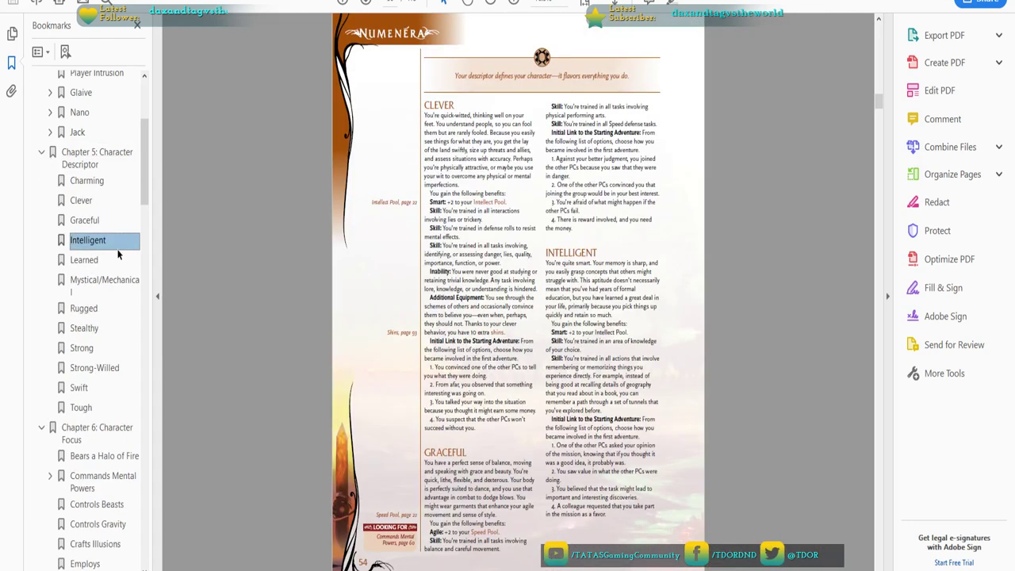
{"action": "scroll", "coordinate": [629, 249], "scroll_direction": "up", "scroll_amount": 3}
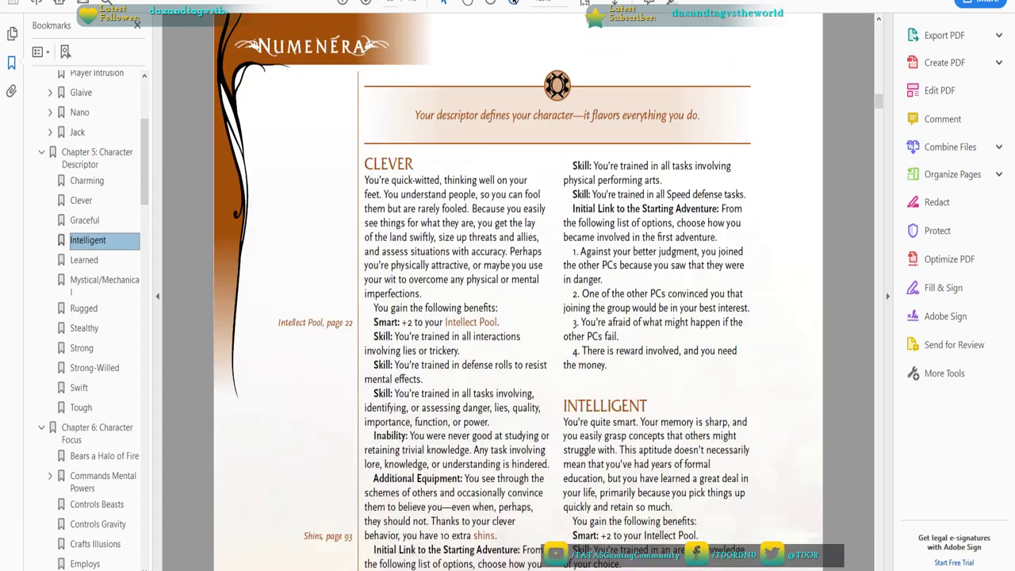
{"action": "scroll", "coordinate": [628, 250], "scroll_direction": "down", "scroll_amount": 1}
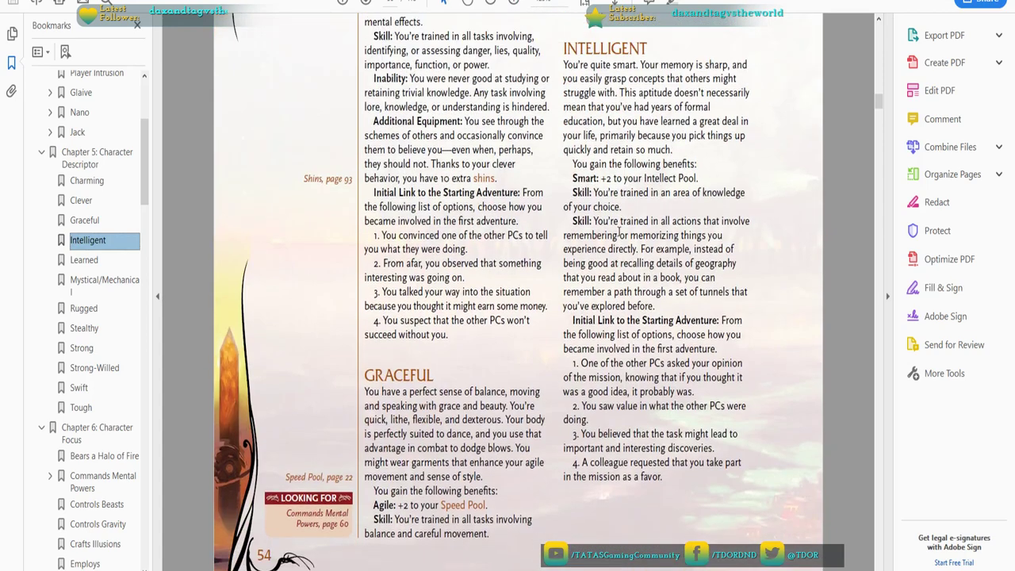
{"action": "left_click", "coordinate": [514, 2]}
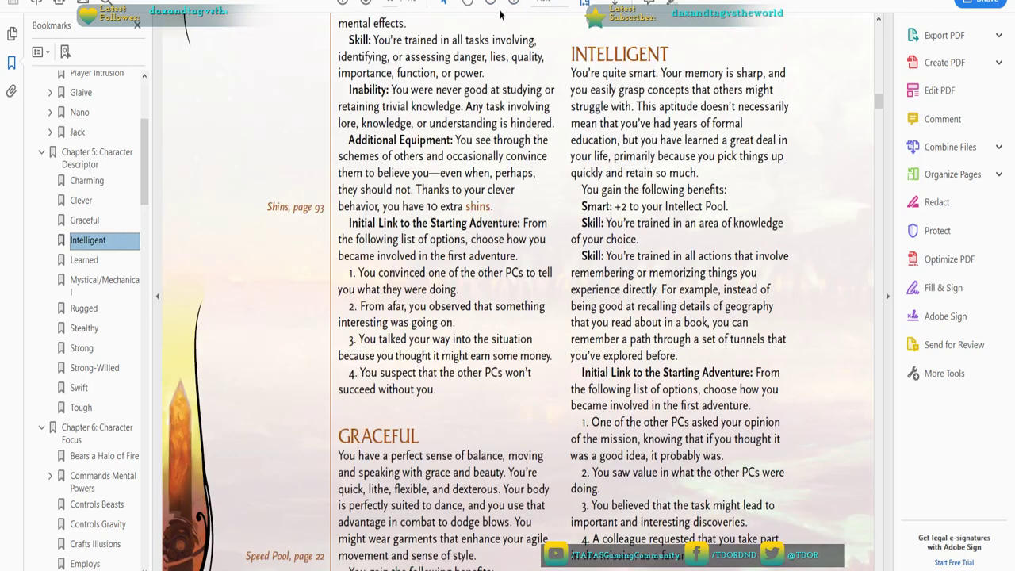
{"action": "scroll", "coordinate": [670, 210], "scroll_direction": "down", "scroll_amount": 2}
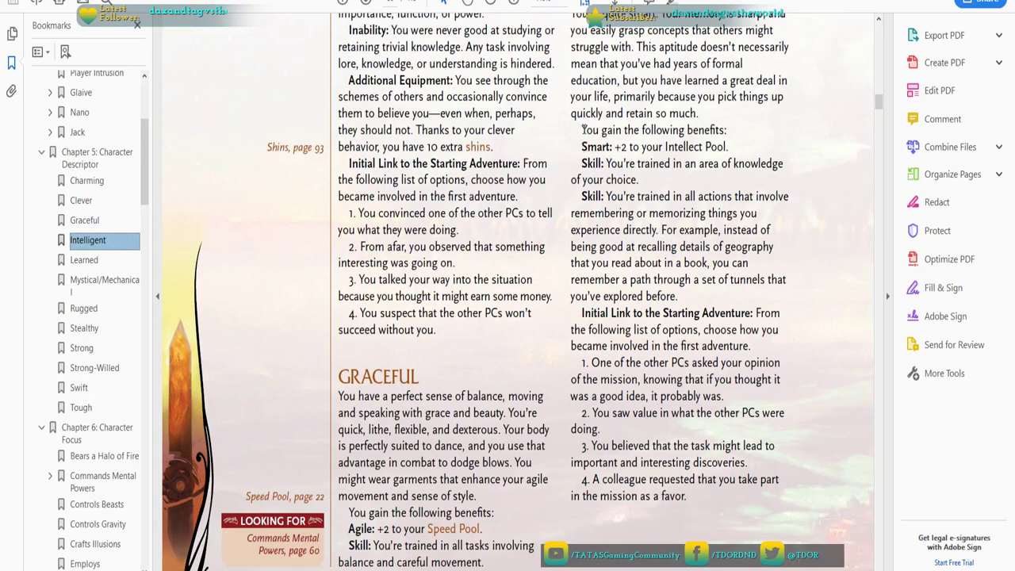
{"action": "scroll", "coordinate": [580, 143], "scroll_direction": "up", "scroll_amount": 2}
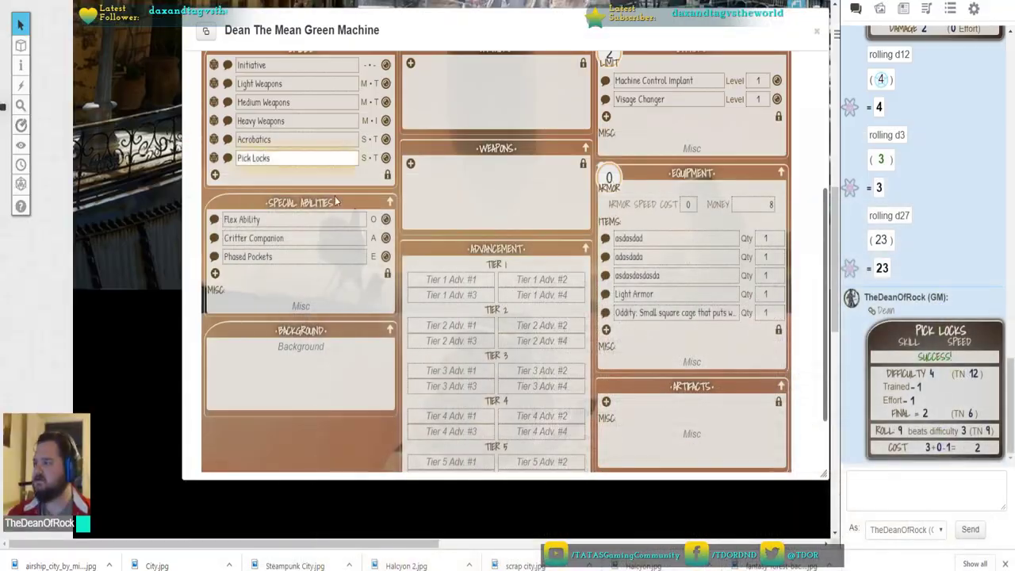
Switch to the Roll20 character sheet and set both the current Intellect and the Intellect pool to 14
{"action": "scroll", "coordinate": [337, 198], "scroll_direction": "up", "scroll_amount": 5}
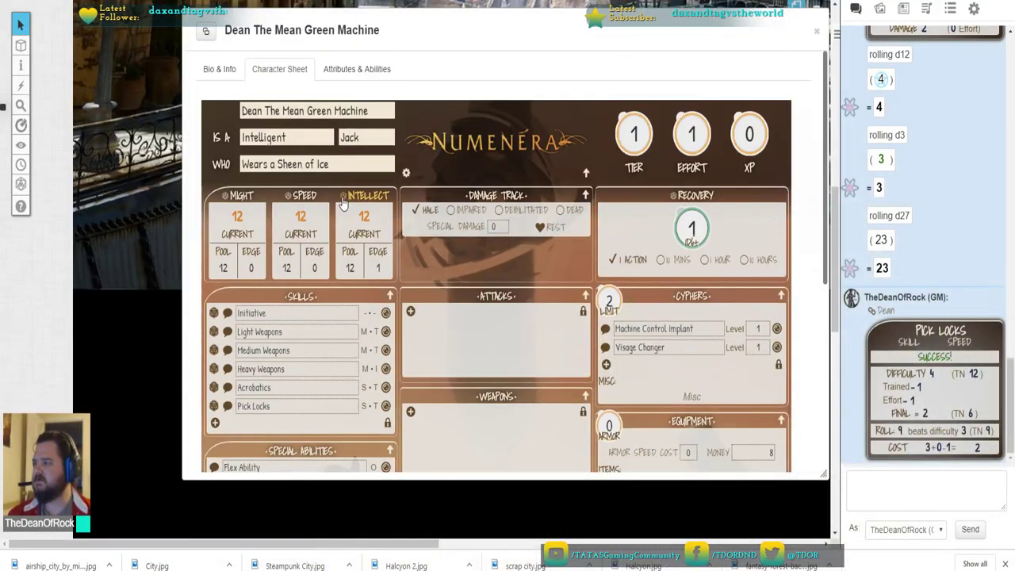
{"action": "double_click", "coordinate": [361, 217]}
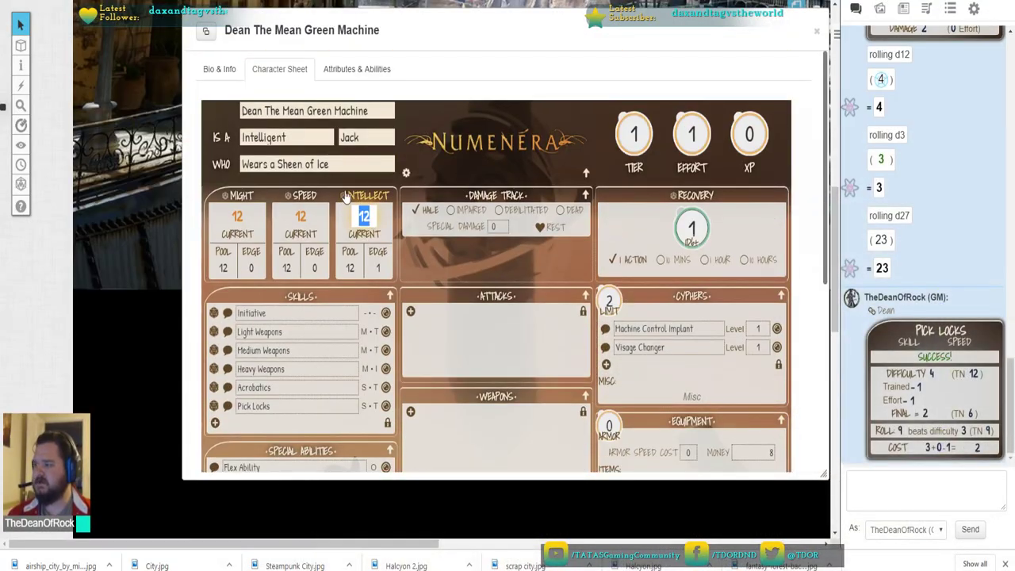
{"action": "type", "text": "14"}
{"action": "key", "text": "Tab"}
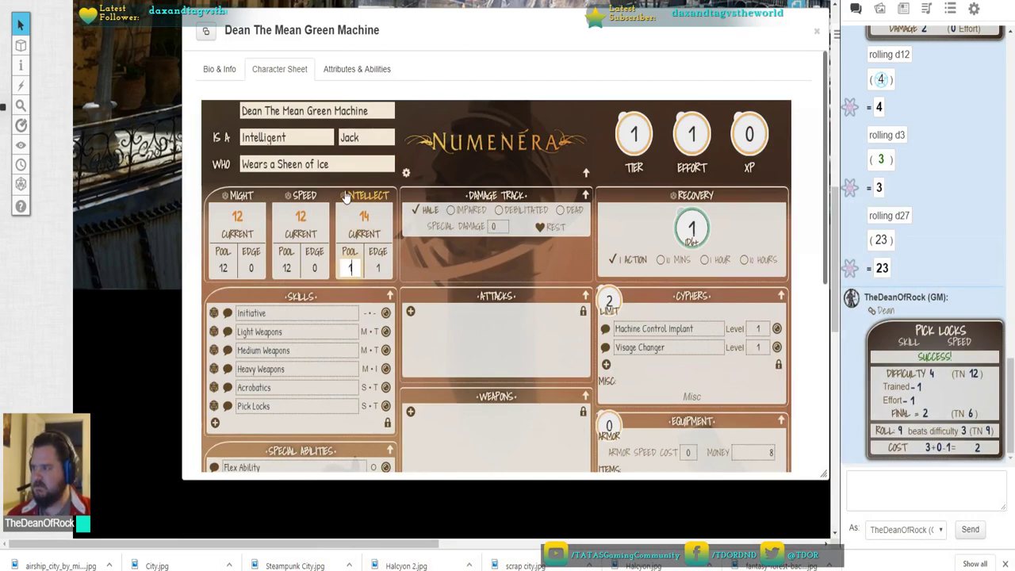
{"action": "type", "text": "14"}
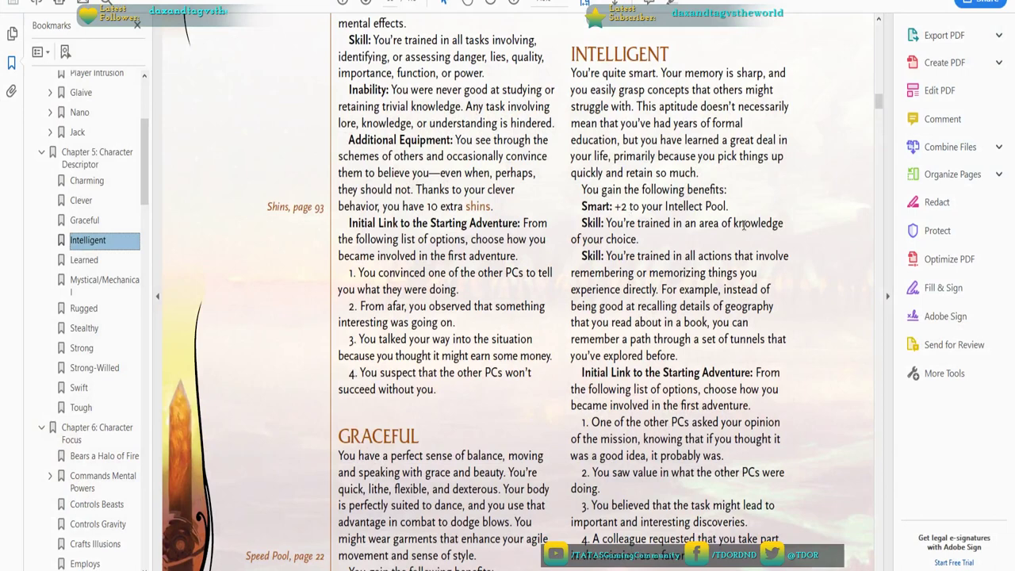
Check the Intelligent descriptor's area-of-knowledge skill in the rulebook PDF and add a blank skill entry below Pick Locks on the sheet
{"action": "left_click", "coordinate": [643, 242]}
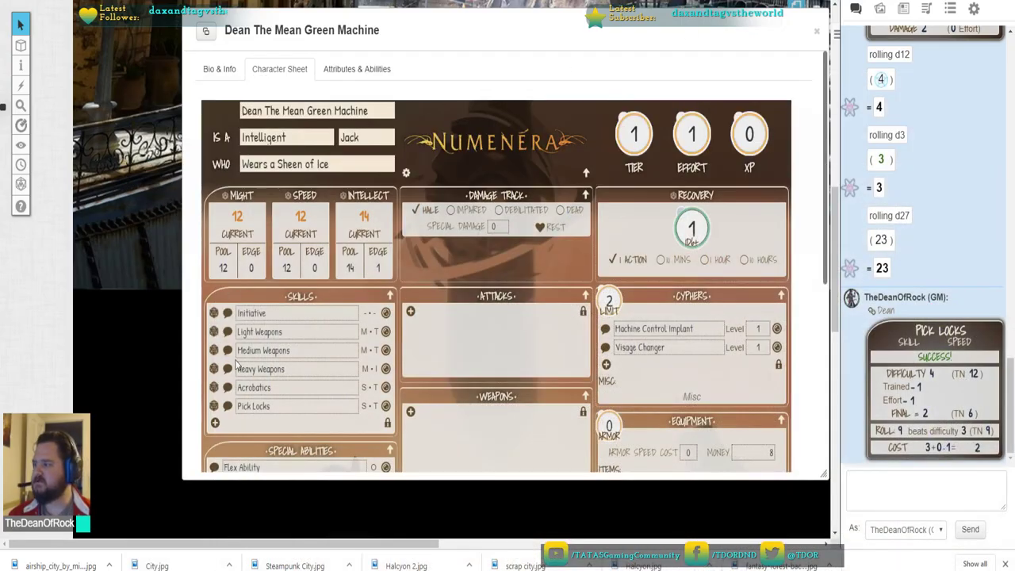
{"action": "scroll", "coordinate": [290, 310], "scroll_direction": "down", "scroll_amount": 1}
{"action": "scroll", "coordinate": [290, 309], "scroll_direction": "down", "scroll_amount": 3}
{"action": "left_click", "coordinate": [215, 299]}
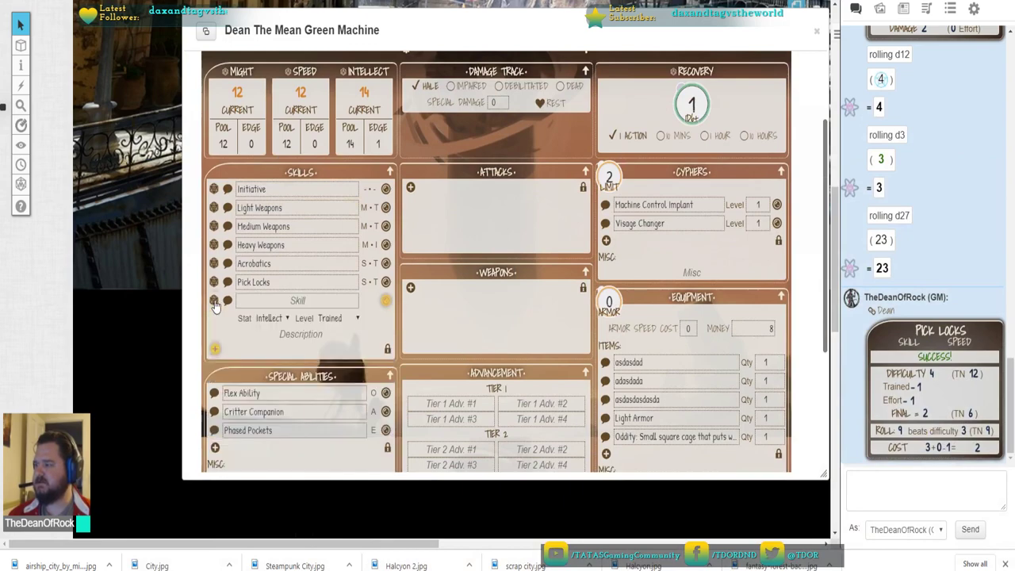
{"action": "scroll", "coordinate": [325, 313], "scroll_direction": "up", "scroll_amount": 3}
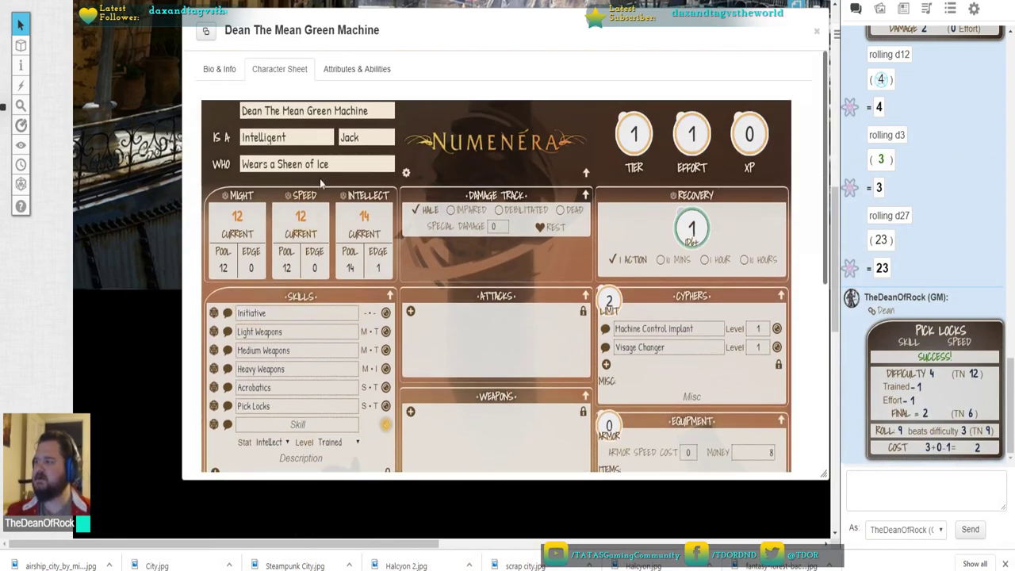
{"action": "scroll", "coordinate": [398, 261], "scroll_direction": "down", "scroll_amount": 5}
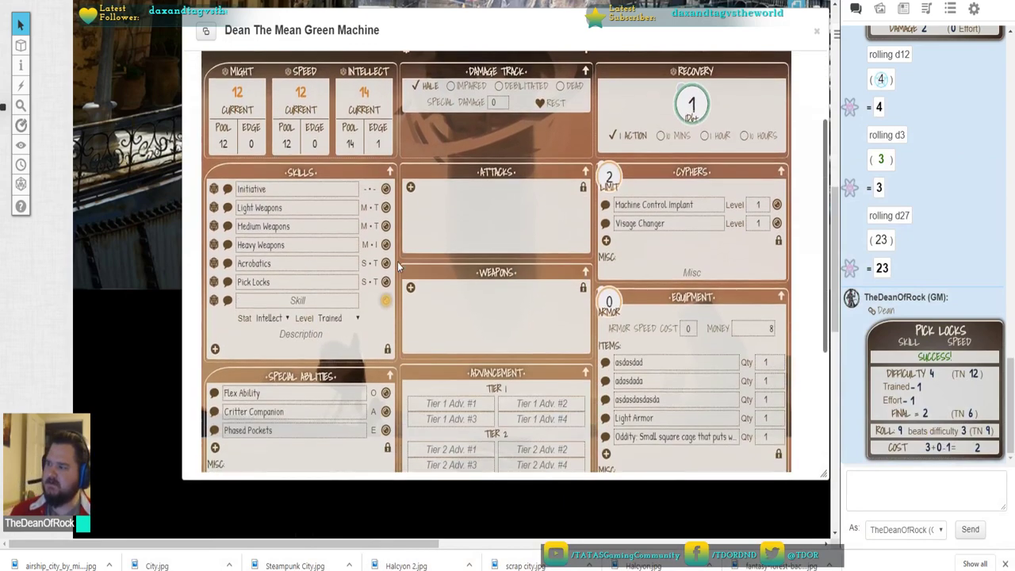
{"action": "scroll", "coordinate": [291, 236], "scroll_direction": "up", "scroll_amount": 2}
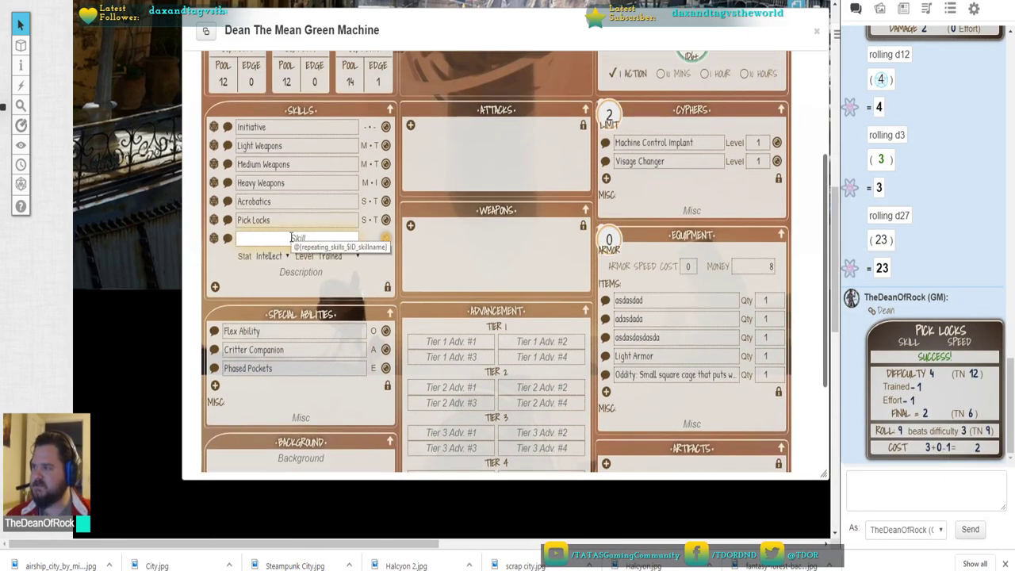
Name the new skill "Knowledge: Elemental Manipulation" and collapse its details
{"action": "left_click", "coordinate": [292, 237]}
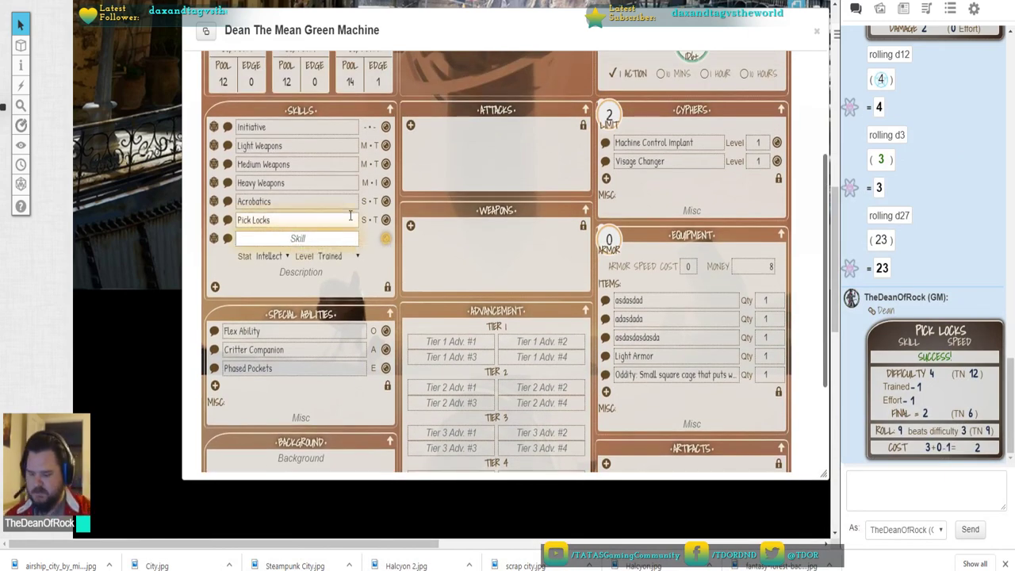
{"action": "type", "text": "Kno"}
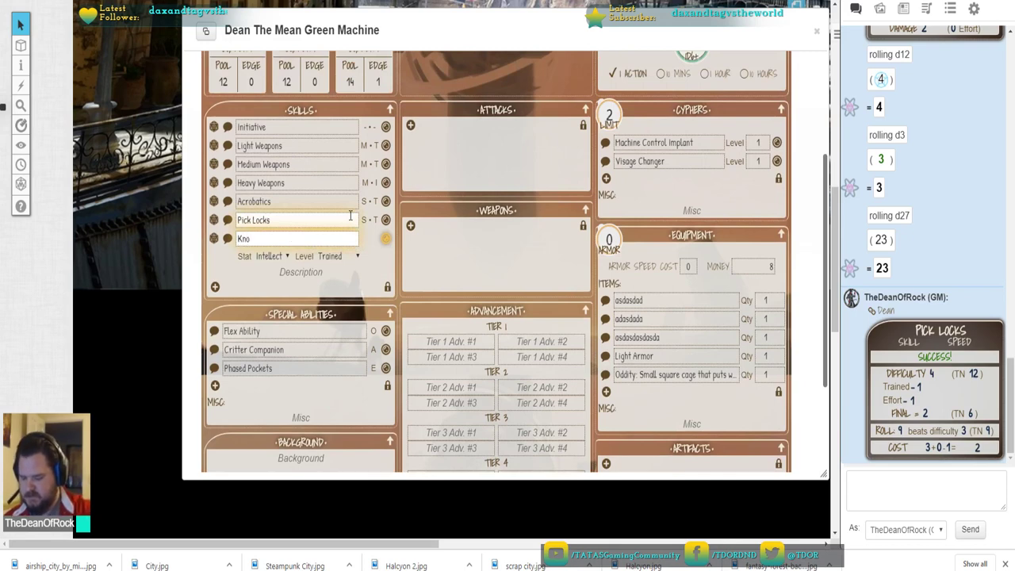
{"action": "type", "text": "wledge"}
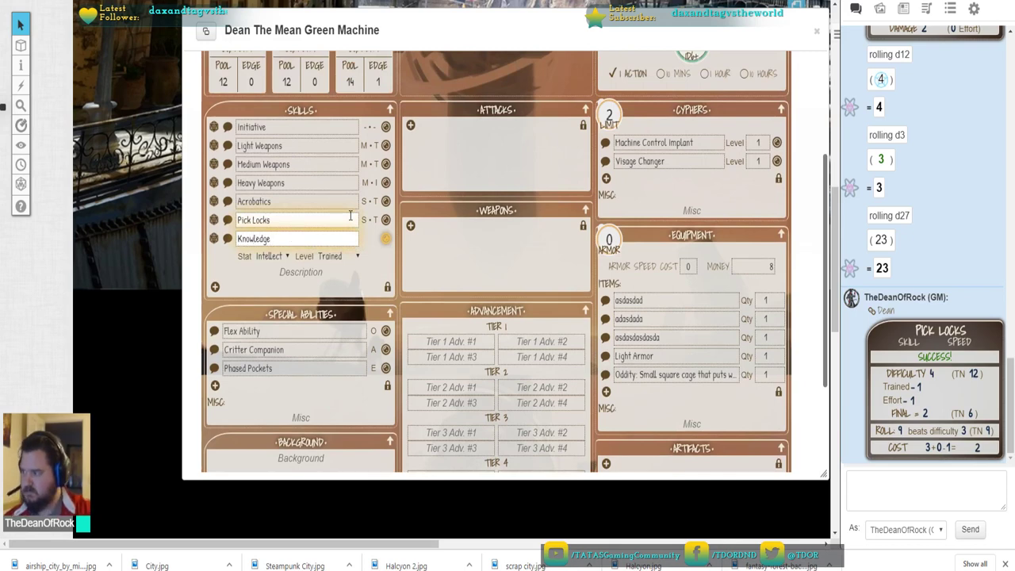
{"action": "type", "text": ": Elemental Manipulation"}
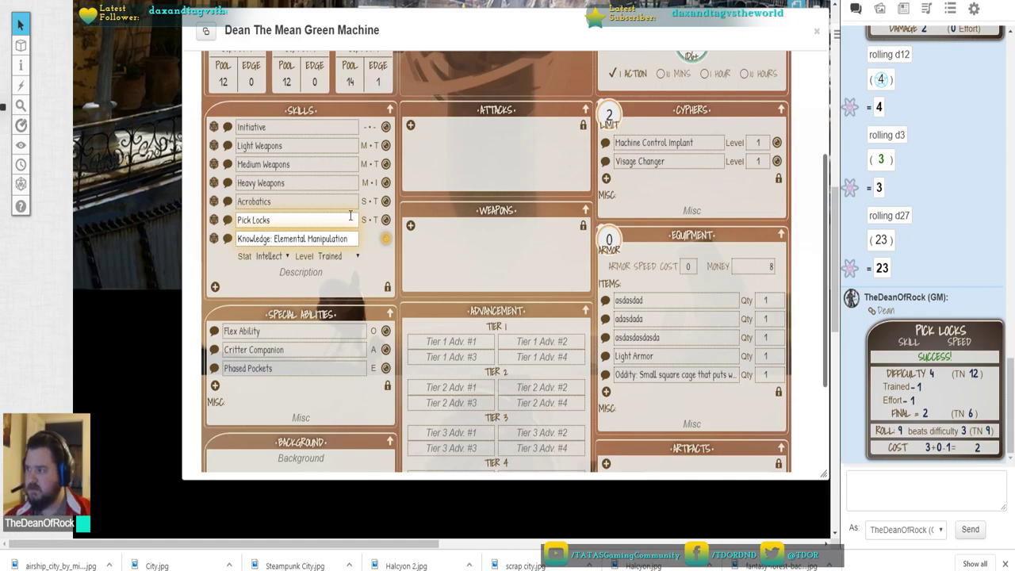
{"action": "left_click", "coordinate": [398, 252]}
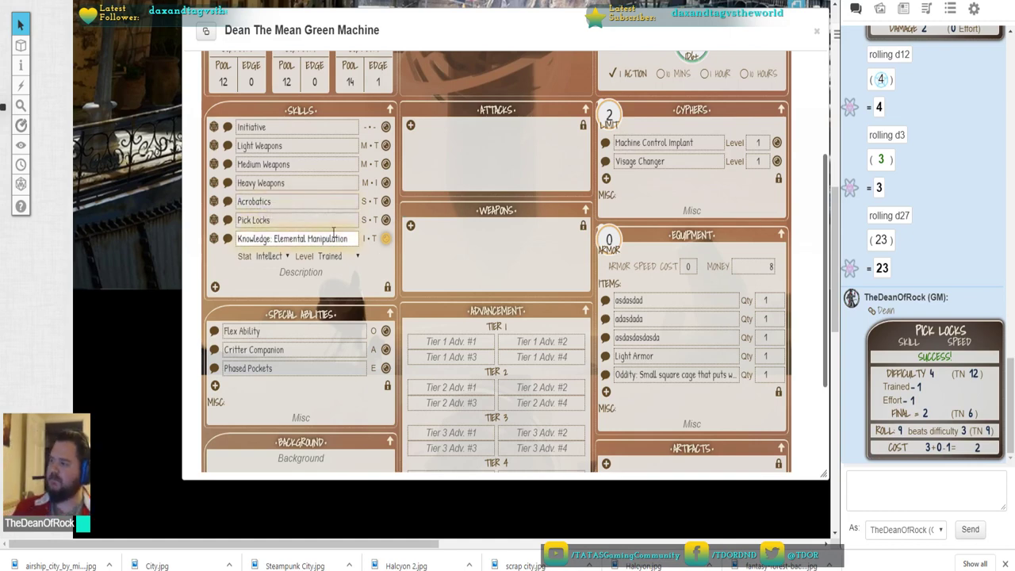
{"action": "left_click", "coordinate": [386, 238]}
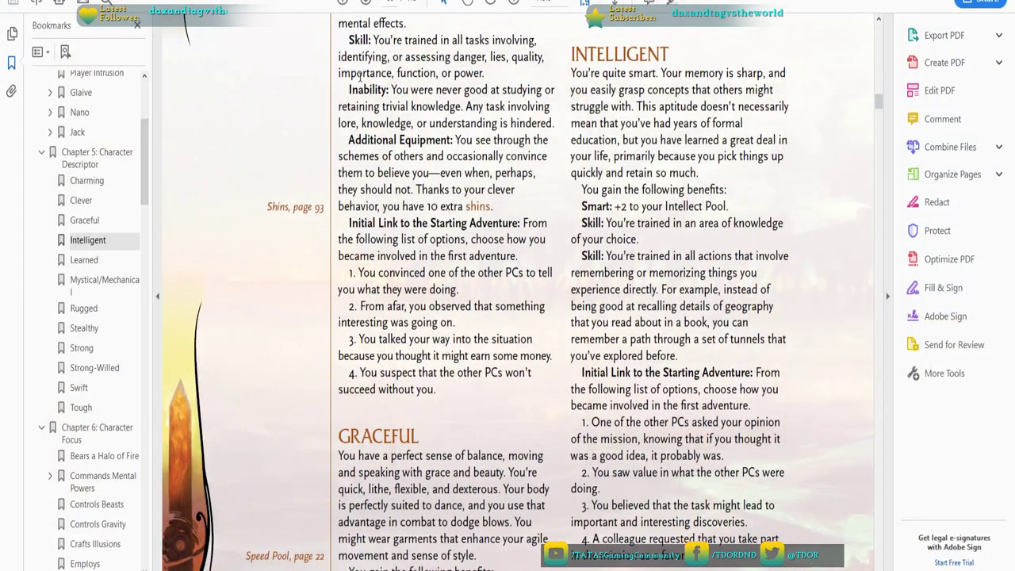
Read the Intelligent descriptor's second skill in the rulebook PDF, covering remembering or memorizing things experienced directly
{"action": "scroll", "coordinate": [361, 47], "scroll_direction": "up", "scroll_amount": 1}
{"action": "scroll", "coordinate": [374, 67], "scroll_direction": "down", "scroll_amount": 1}
{"action": "scroll", "coordinate": [683, 307], "scroll_direction": "down", "scroll_amount": 2}
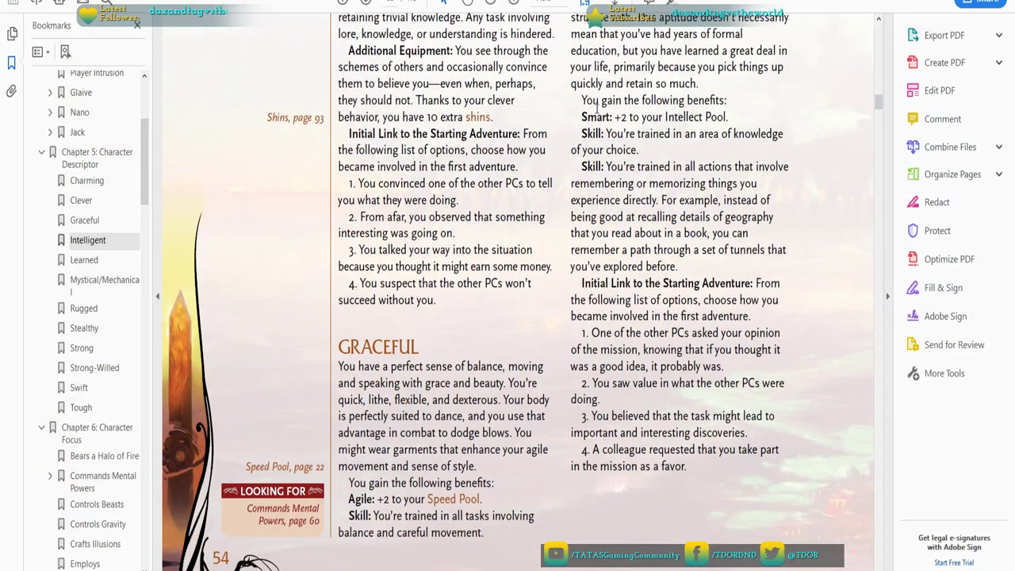
{"action": "double_click", "coordinate": [613, 168]}
{"action": "left_click", "coordinate": [658, 168]}
{"action": "left_click_drag", "start_coordinate": [681, 269], "coordinate": [589, 168]}
{"action": "left_click", "coordinate": [615, 183]}
{"action": "left_click_drag", "start_coordinate": [752, 232], "coordinate": [677, 201]}
{"action": "left_click", "coordinate": [628, 198]}
{"action": "left_click", "coordinate": [578, 201]}
{"action": "left_click", "coordinate": [663, 201]}
{"action": "left_click_drag", "start_coordinate": [657, 202], "coordinate": [620, 202]}
{"action": "left_click", "coordinate": [621, 201]}
{"action": "left_click_drag", "start_coordinate": [662, 201], "coordinate": [573, 201]}
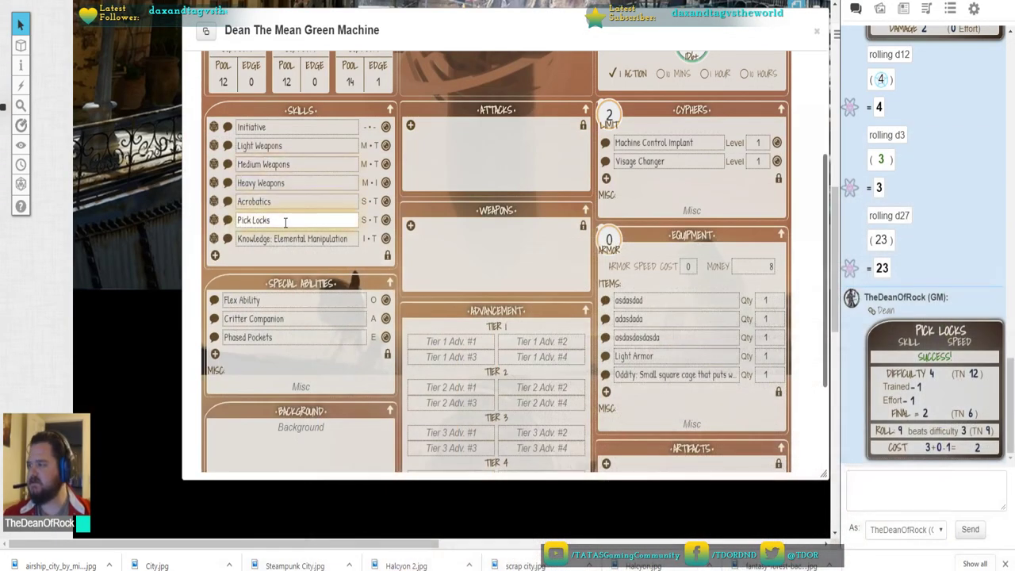
Add a skill named "Memorizing things you experience directly" to the Roll20 sheet and collapse its details
{"action": "scroll", "coordinate": [209, 304], "scroll_direction": "up", "scroll_amount": 2}
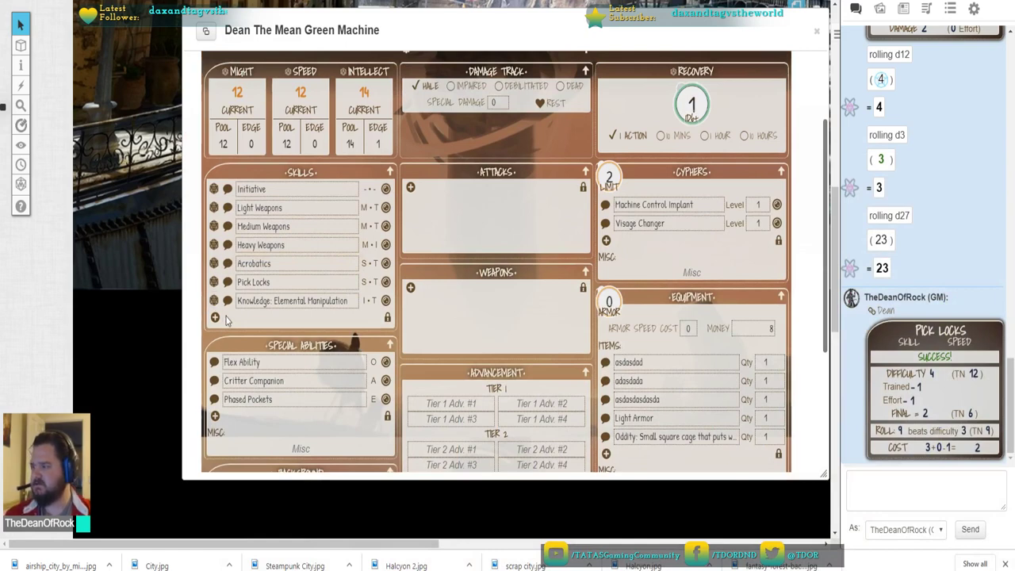
{"action": "left_click", "coordinate": [215, 317]}
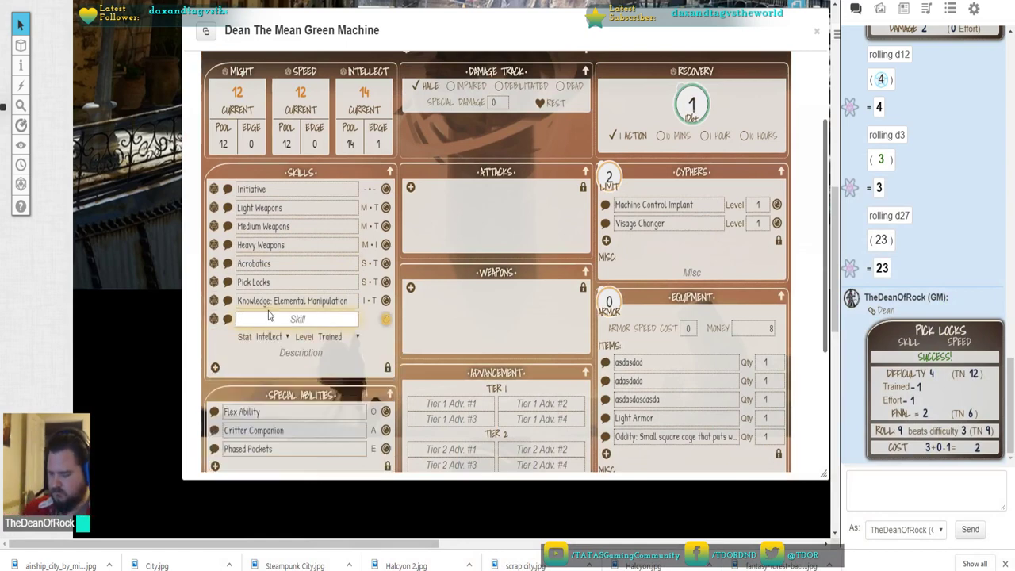
{"action": "type", "text": "Memo"}
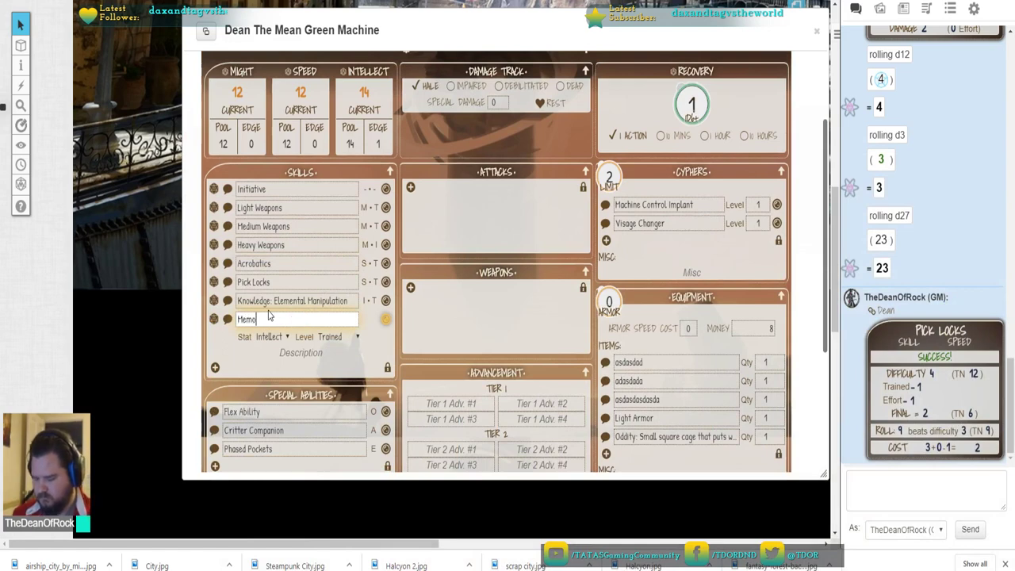
{"action": "type", "text": "rizing th"}
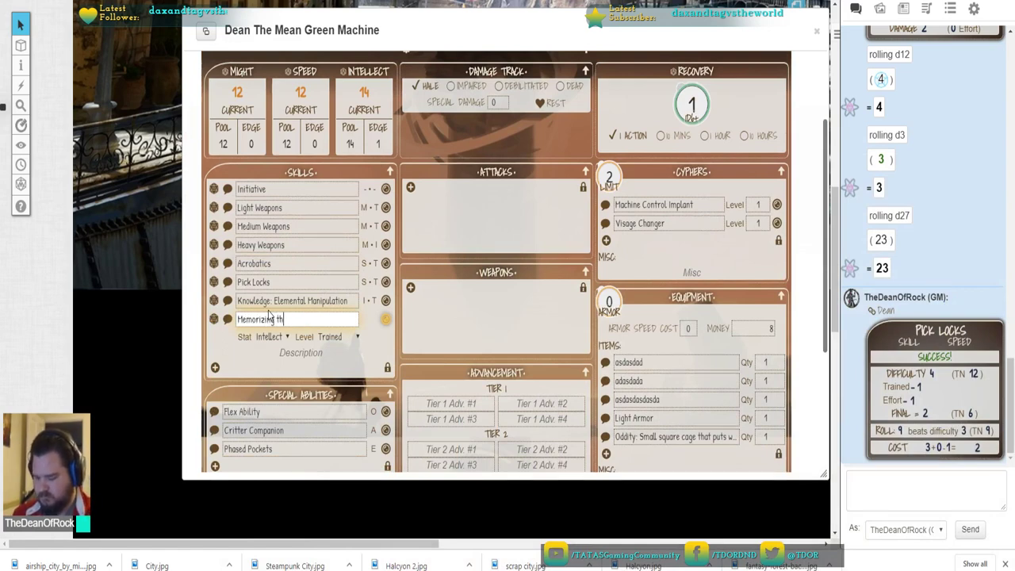
{"action": "type", "text": "ings you ex"}
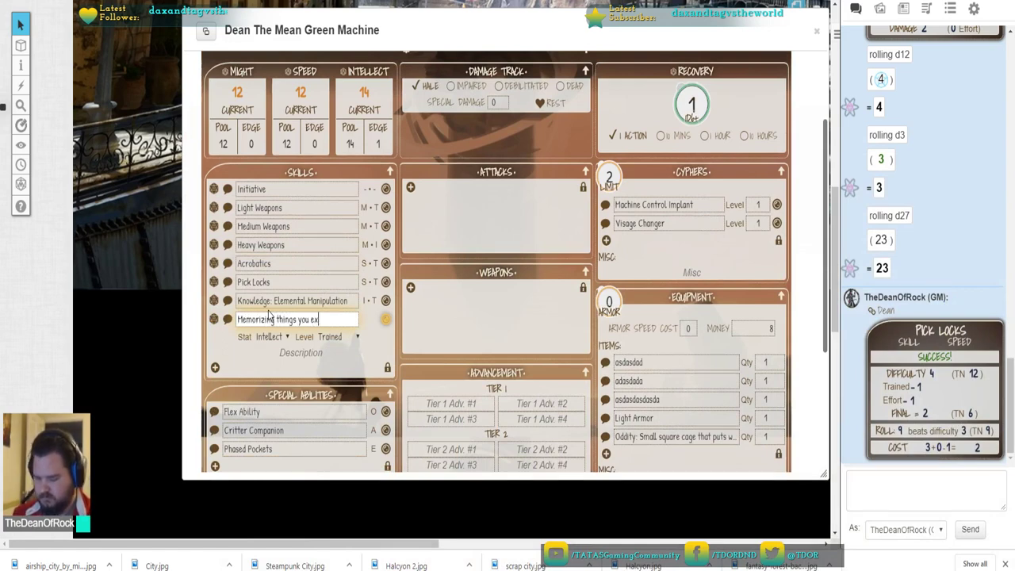
{"action": "type", "text": "perience d"}
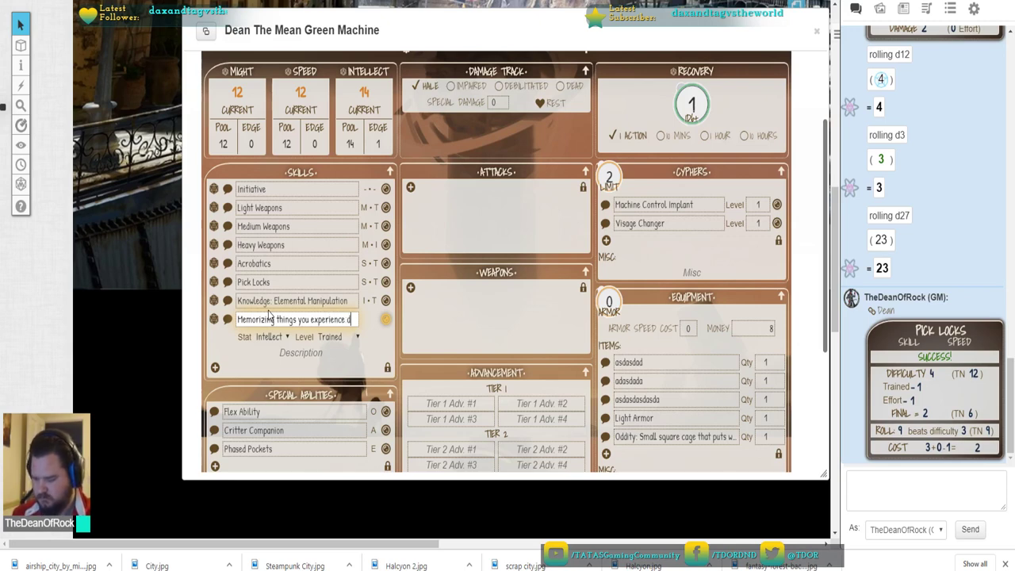
{"action": "type", "text": "irectly"}
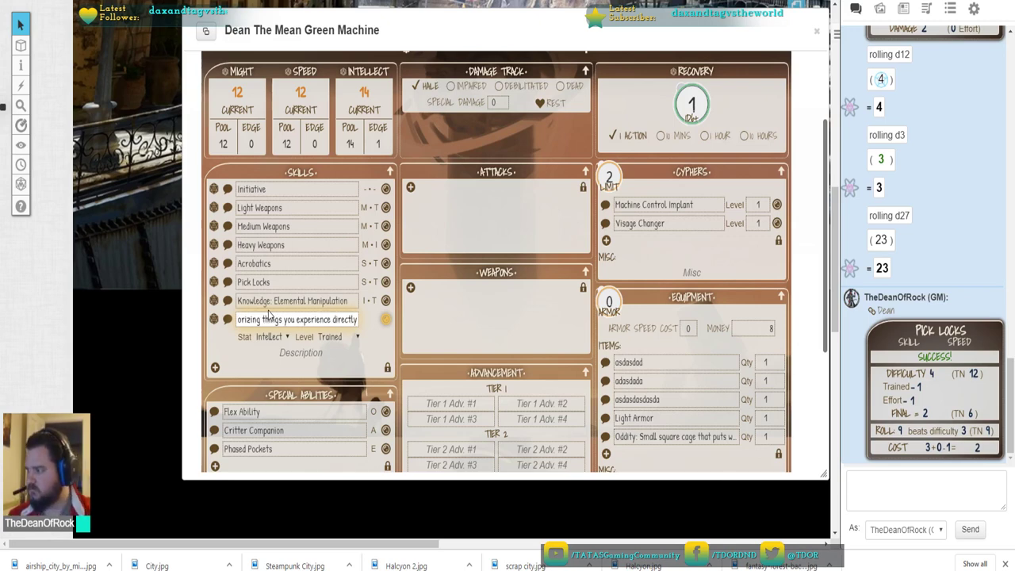
{"action": "left_click", "coordinate": [385, 321]}
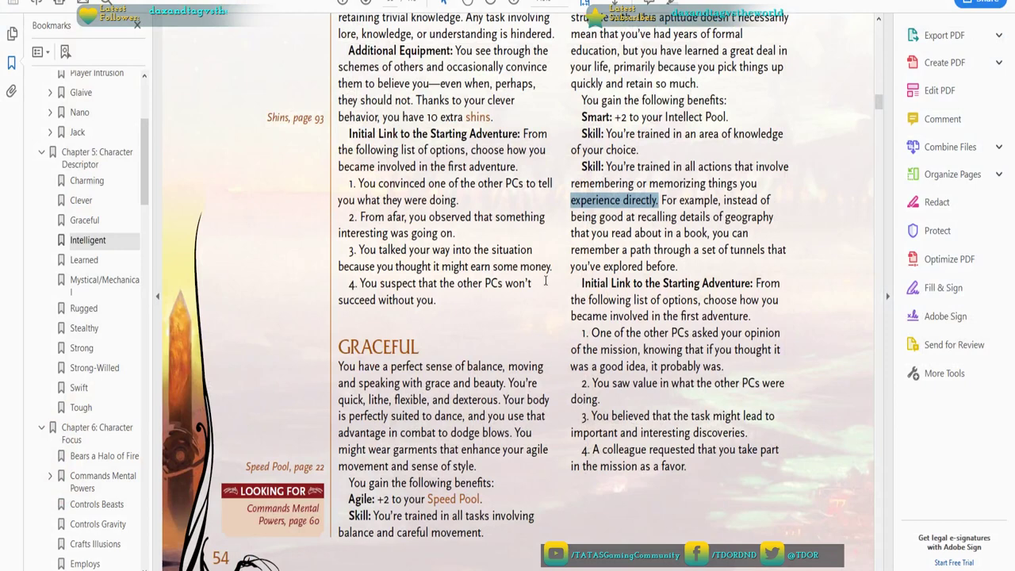
Return to the rulebook PDF and read the rest of the Intelligent descriptor, including its Initial Link to the Starting Adventure options
{"action": "left_click", "coordinate": [645, 263]}
{"action": "scroll", "coordinate": [644, 263], "scroll_direction": "down", "scroll_amount": 3}
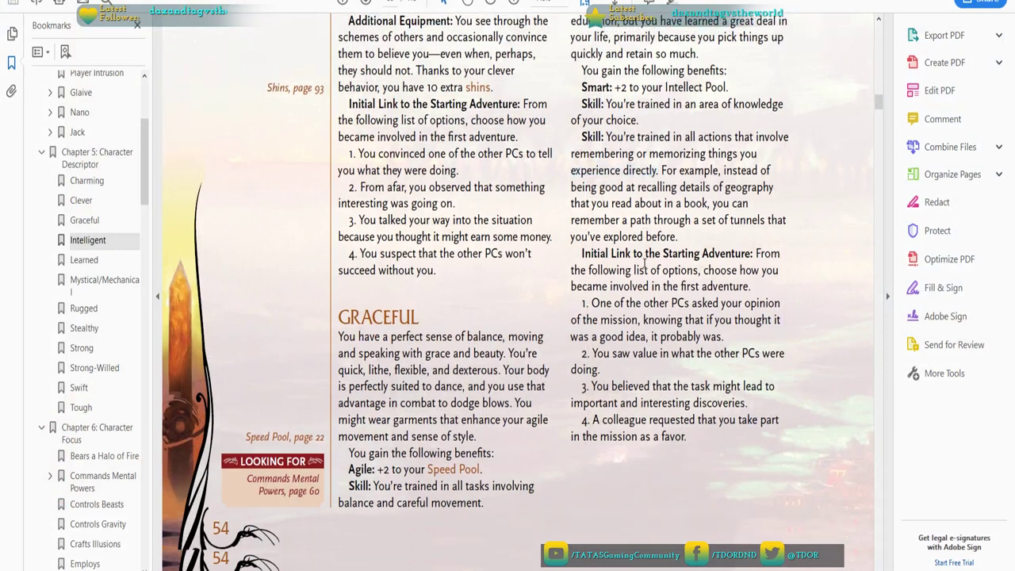
{"action": "left_click_drag", "start_coordinate": [580, 195], "coordinate": [771, 210]}
{"action": "left_click", "coordinate": [771, 210]}
{"action": "scroll", "coordinate": [697, 304], "scroll_direction": "down", "scroll_amount": 10}
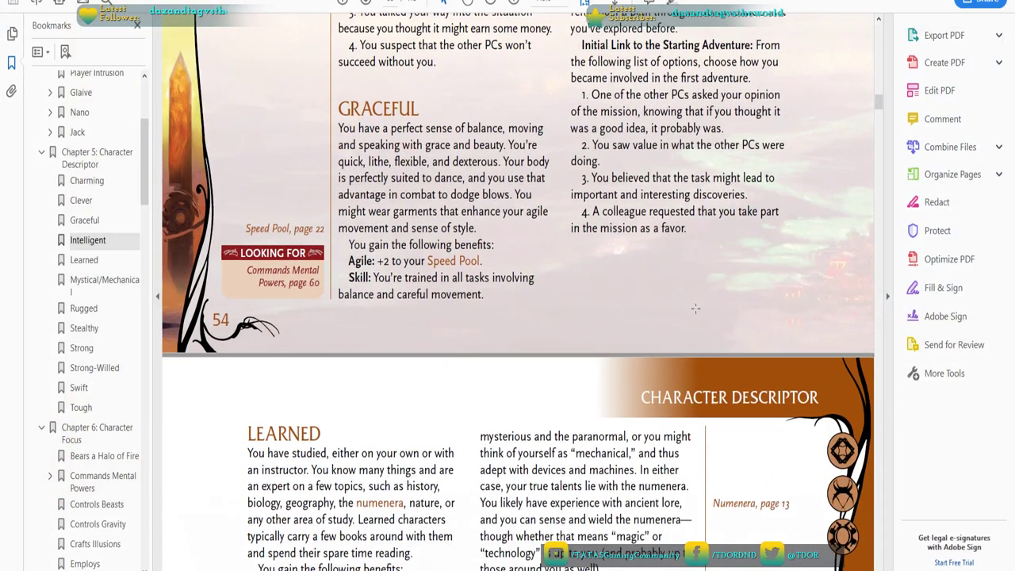
Collapse the Chapter 5 bookmarks and open Chapter 6: Character Focus in the rulebook PDF
{"action": "scroll", "coordinate": [697, 301], "scroll_direction": "up", "scroll_amount": 11}
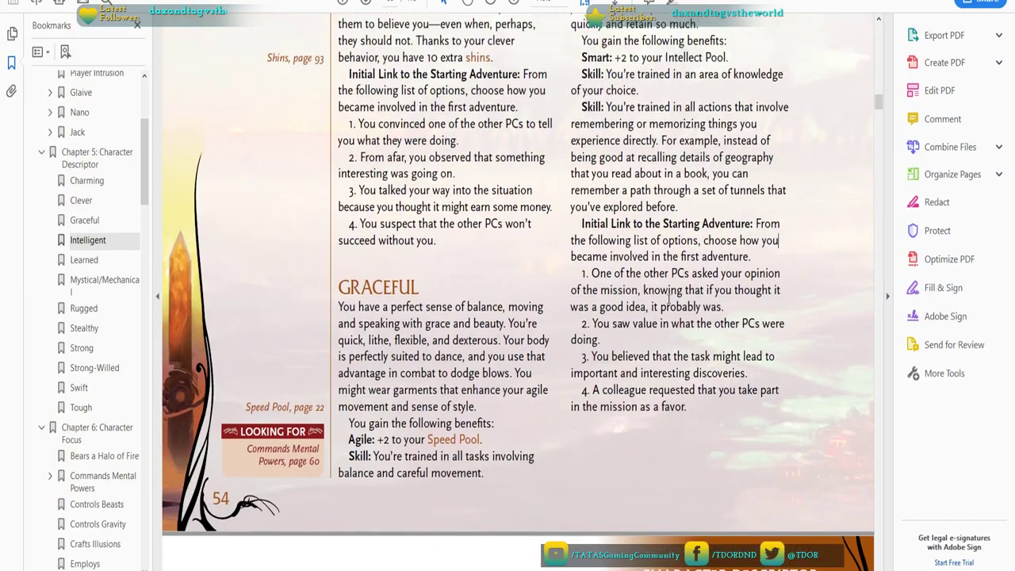
{"action": "left_click", "coordinate": [42, 151]}
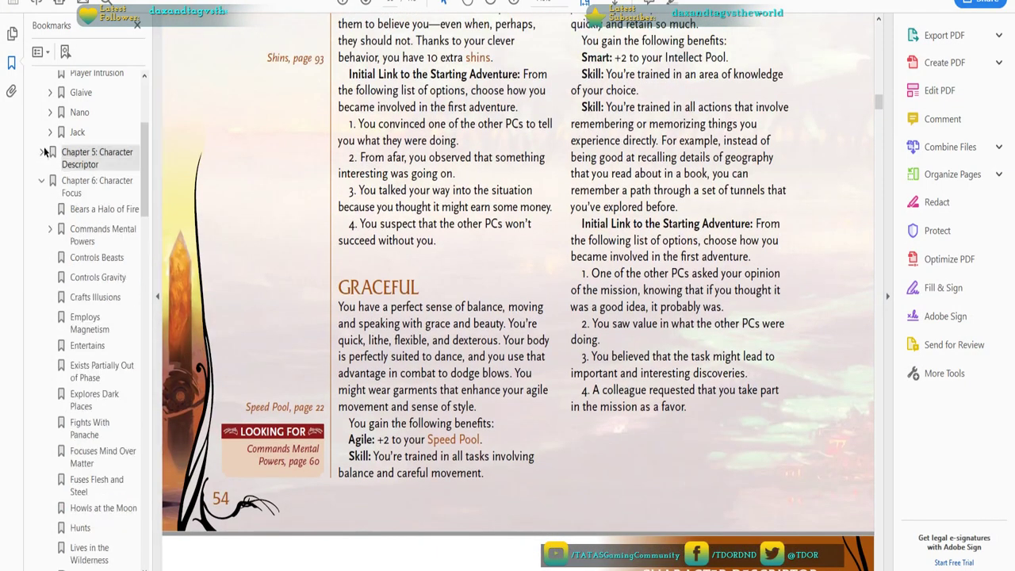
{"action": "left_click_drag", "start_coordinate": [642, 208], "coordinate": [702, 224]}
{"action": "left_click", "coordinate": [708, 223]}
{"action": "left_click", "coordinate": [41, 182]}
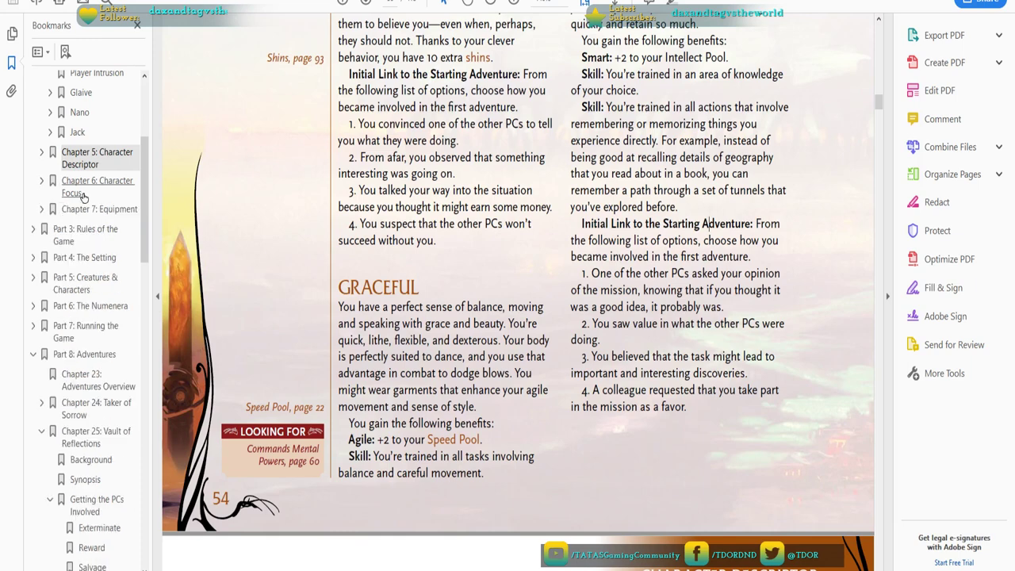
{"action": "left_click", "coordinate": [41, 182]}
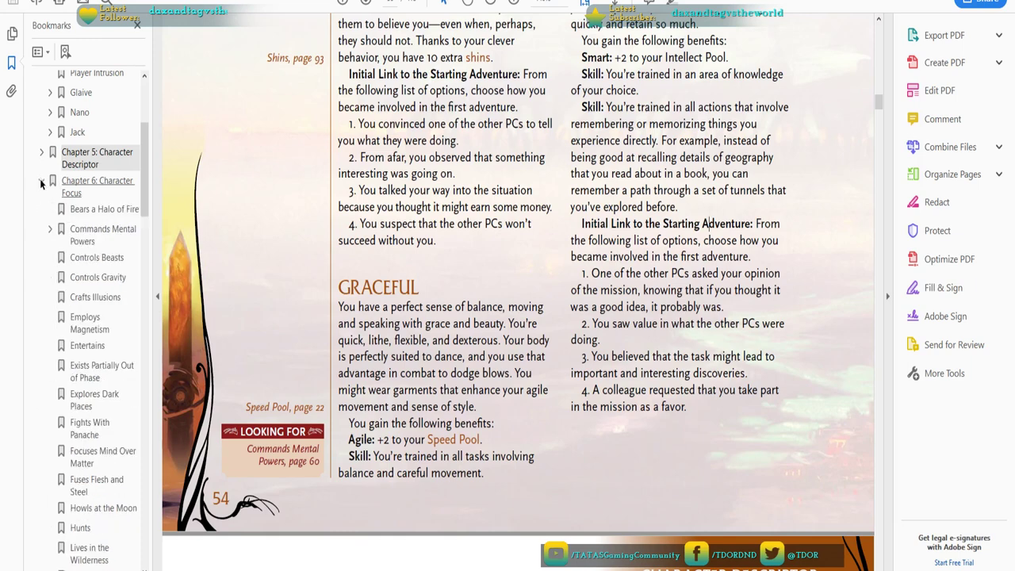
{"action": "left_click", "coordinate": [93, 195]}
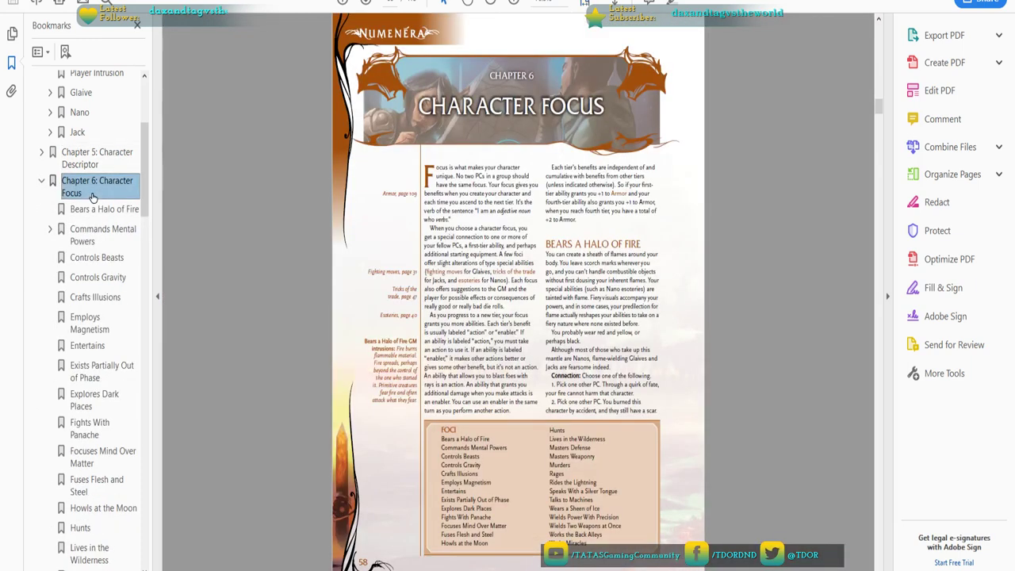
Open the Wears a Sheen of Ice focus, enlarge the page and read its introduction
{"action": "scroll", "coordinate": [93, 238], "scroll_direction": "down", "scroll_amount": 10}
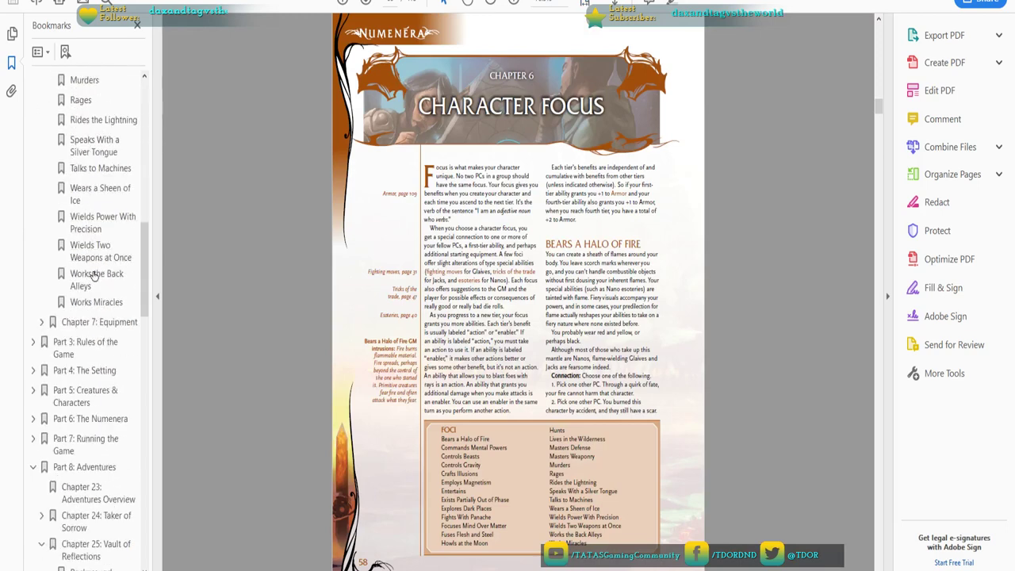
{"action": "left_click", "coordinate": [109, 194]}
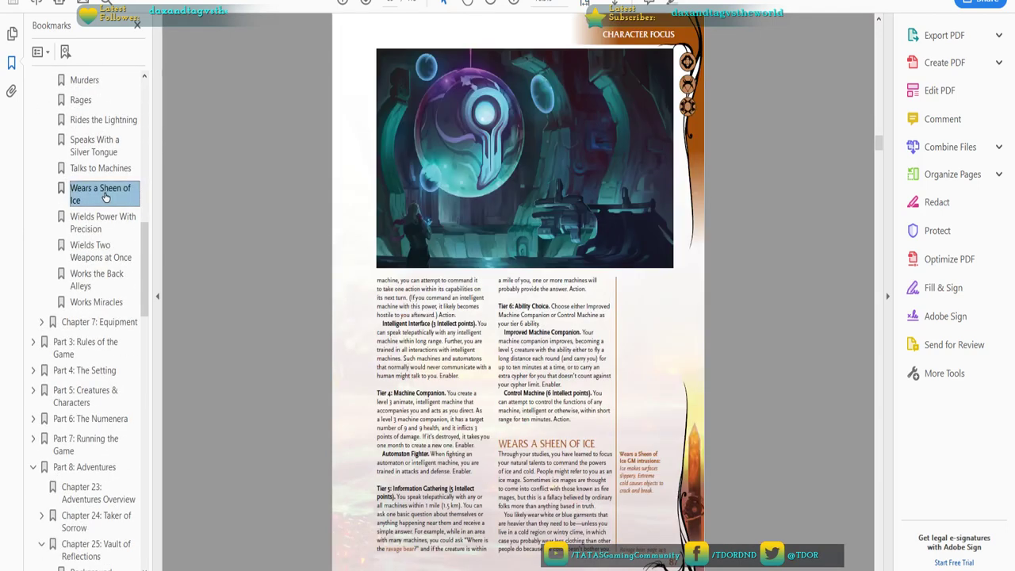
{"action": "left_click", "coordinate": [515, 2]}
{"action": "scroll", "coordinate": [603, 289], "scroll_direction": "down", "scroll_amount": 10}
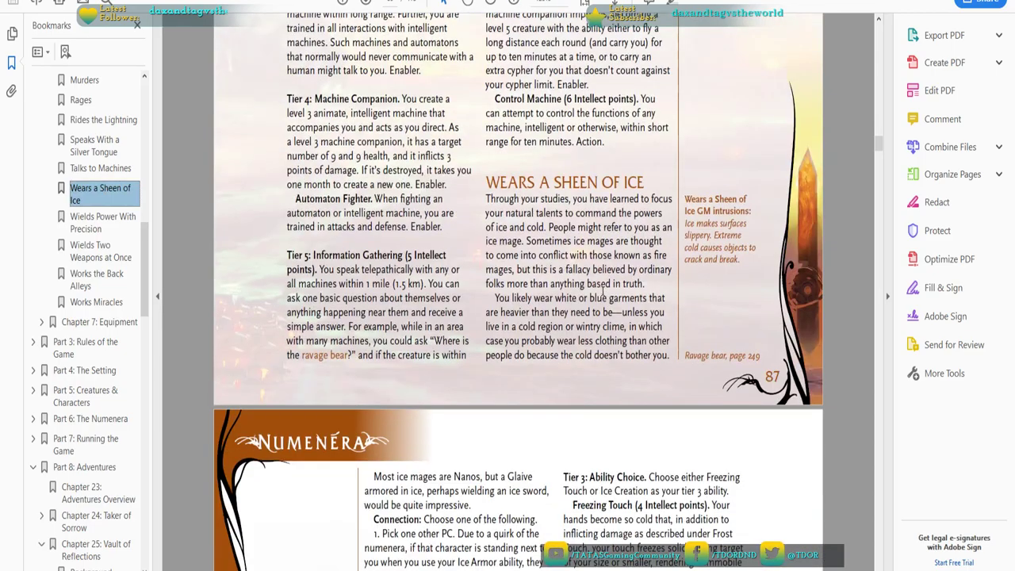
{"action": "scroll", "coordinate": [602, 287], "scroll_direction": "down", "scroll_amount": 3}
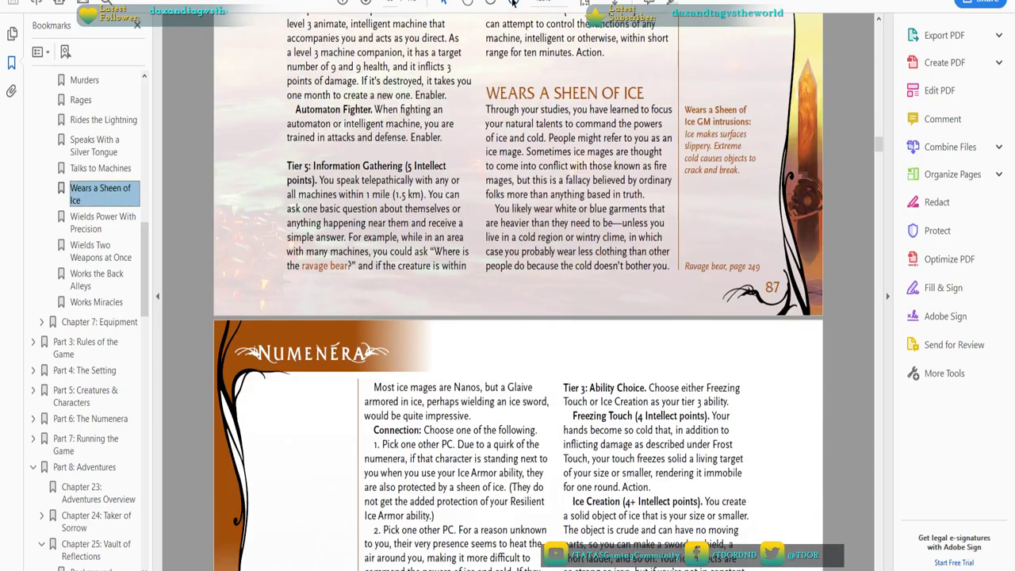
{"action": "left_click", "coordinate": [513, 10]}
{"action": "scroll", "coordinate": [577, 187], "scroll_direction": "down", "scroll_amount": 2}
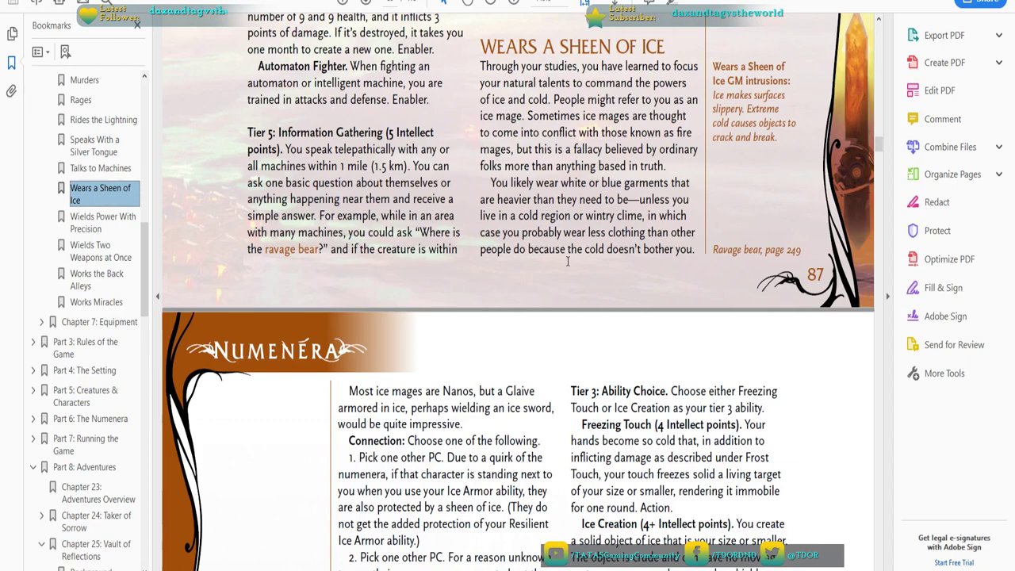
Review the focus's connection options, additional equipment and ice abilities, highlighting the connection text while reading
{"action": "scroll", "coordinate": [555, 220], "scroll_direction": "down", "scroll_amount": 5}
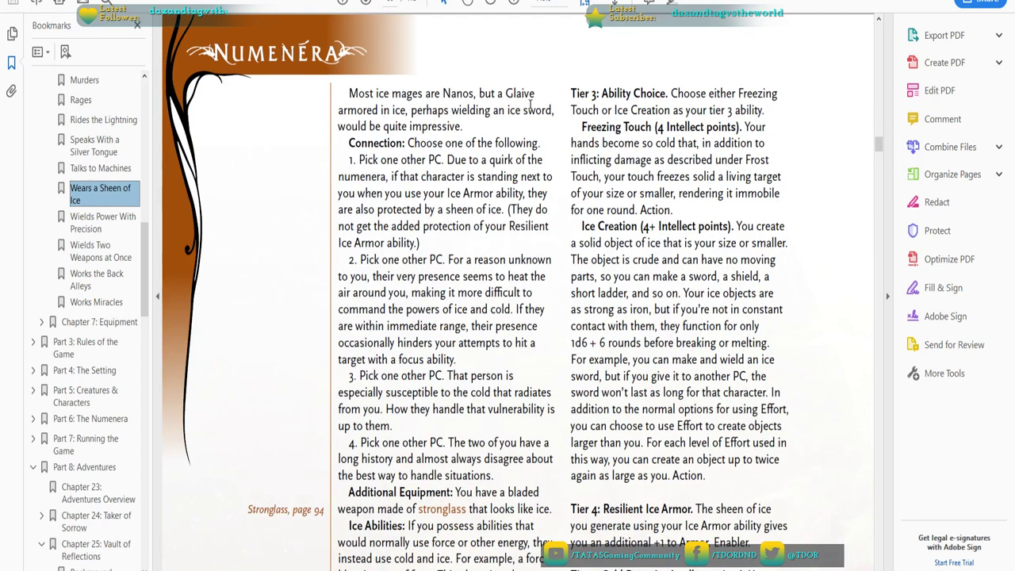
{"action": "scroll", "coordinate": [458, 119], "scroll_direction": "down", "scroll_amount": 1}
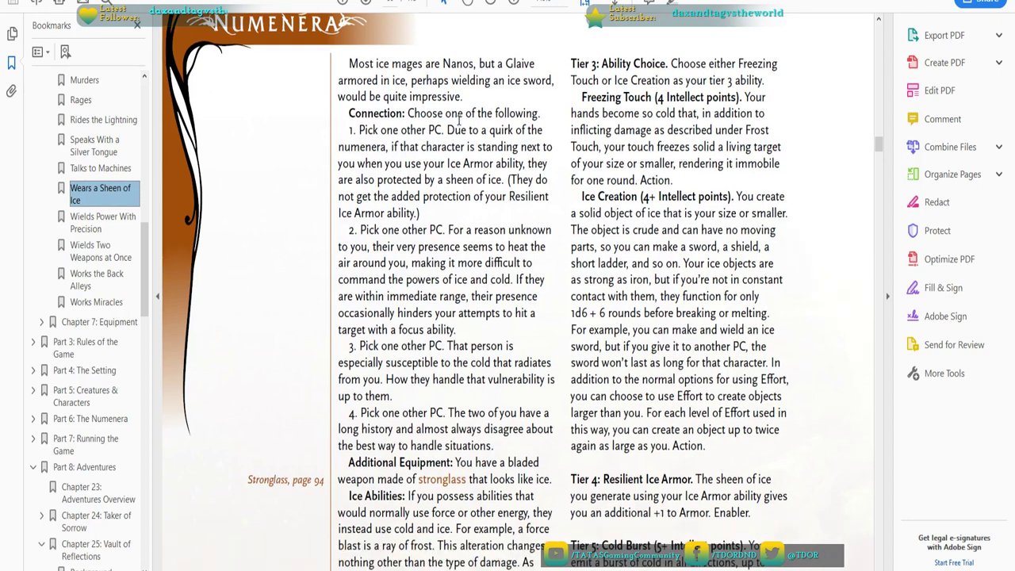
{"action": "scroll", "coordinate": [460, 124], "scroll_direction": "down", "scroll_amount": 2}
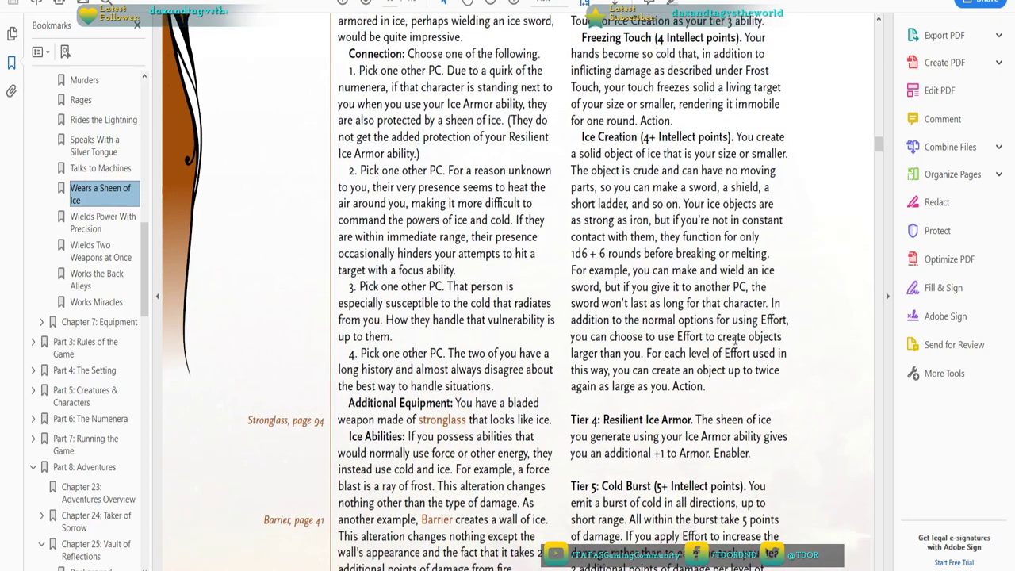
{"action": "scroll", "coordinate": [407, 309], "scroll_direction": "down", "scroll_amount": 6}
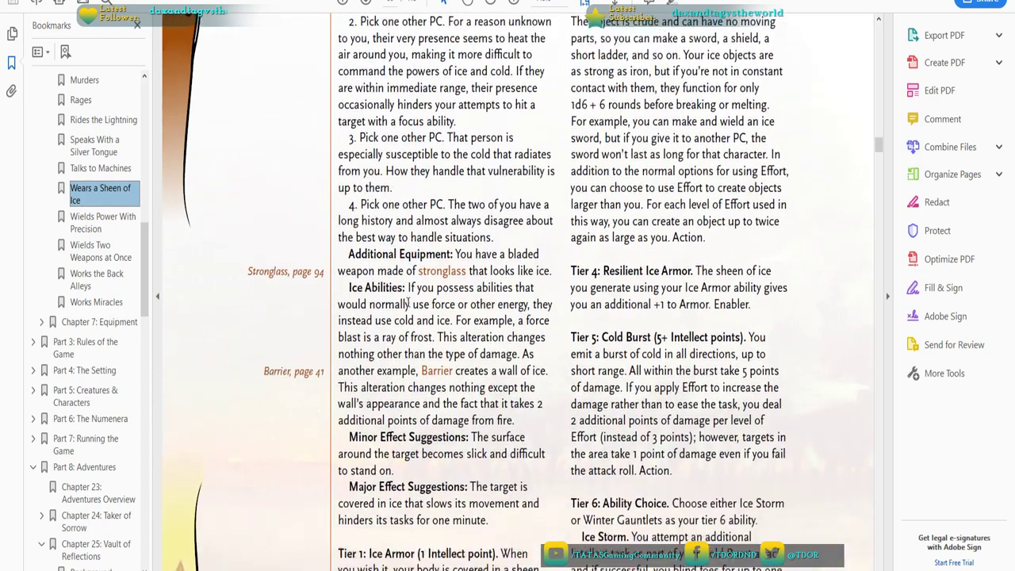
{"action": "scroll", "coordinate": [389, 258], "scroll_direction": "down", "scroll_amount": 2}
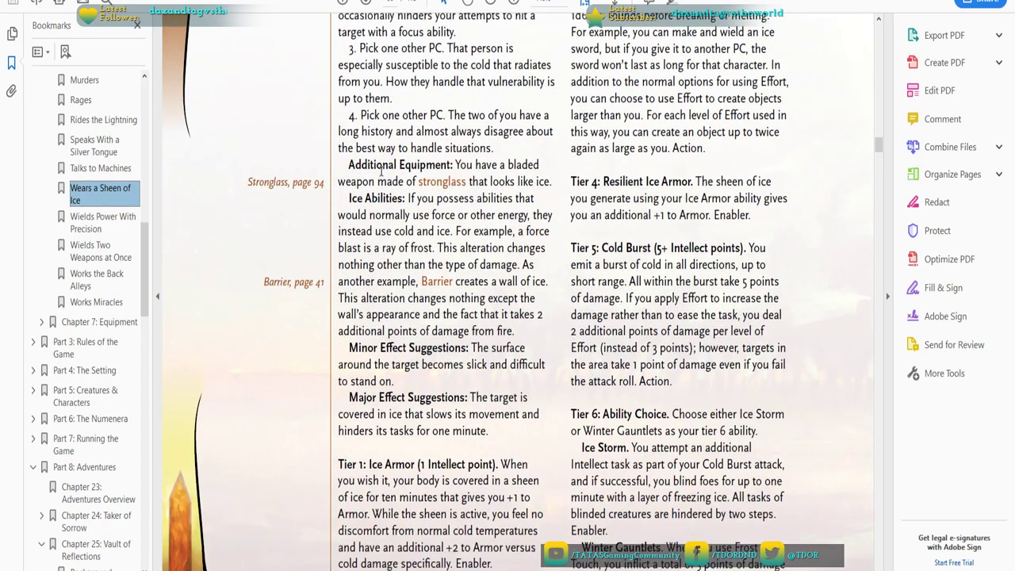
{"action": "scroll", "coordinate": [383, 170], "scroll_direction": "up", "scroll_amount": 8}
{"action": "scroll", "coordinate": [382, 170], "scroll_direction": "up", "scroll_amount": 3}
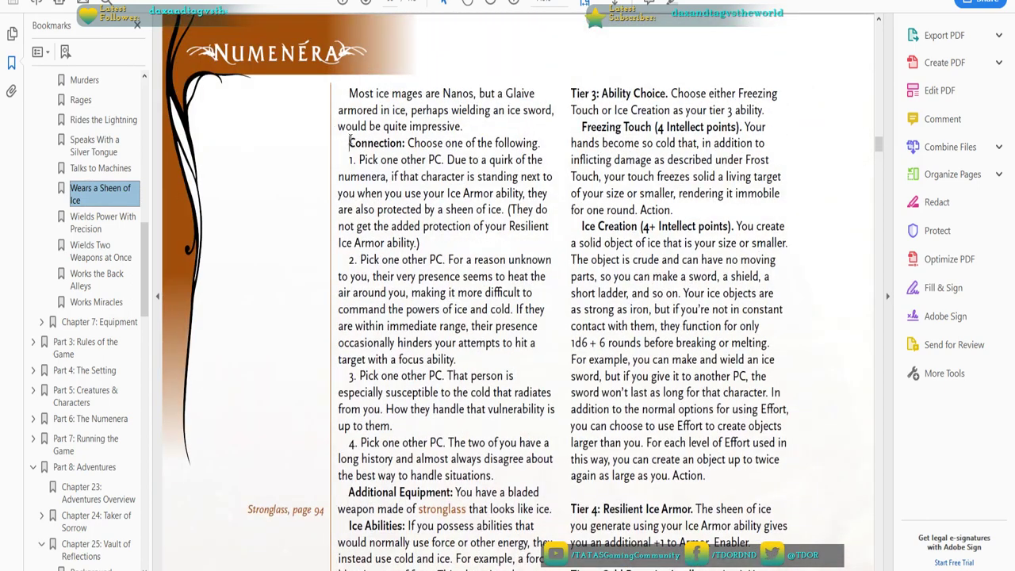
{"action": "left_click_drag", "start_coordinate": [349, 143], "coordinate": [540, 493]}
{"action": "scroll", "coordinate": [502, 343], "scroll_direction": "down", "scroll_amount": 10}
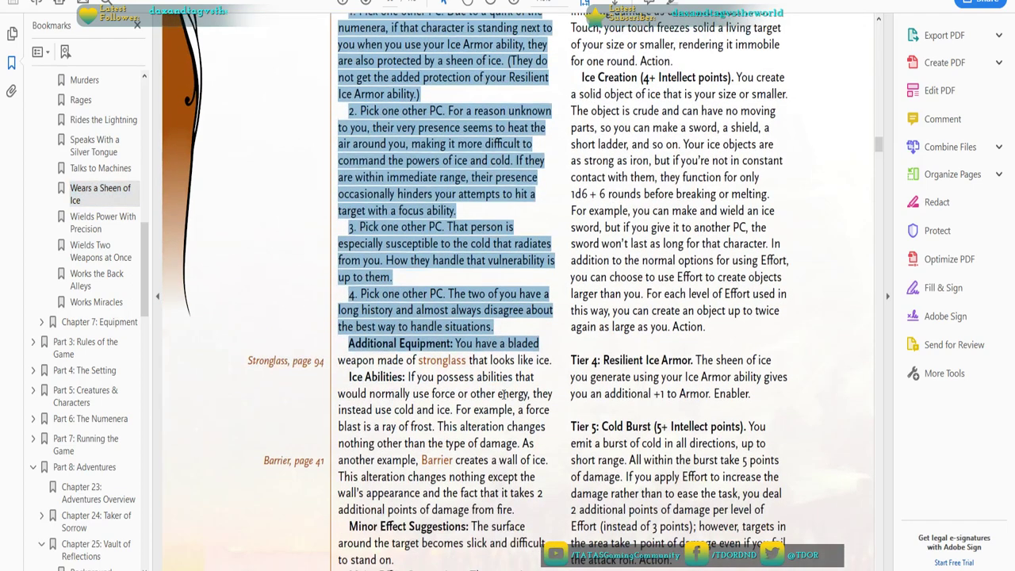
{"action": "left_click", "coordinate": [467, 188]}
{"action": "scroll", "coordinate": [460, 190], "scroll_direction": "down", "scroll_amount": 4}
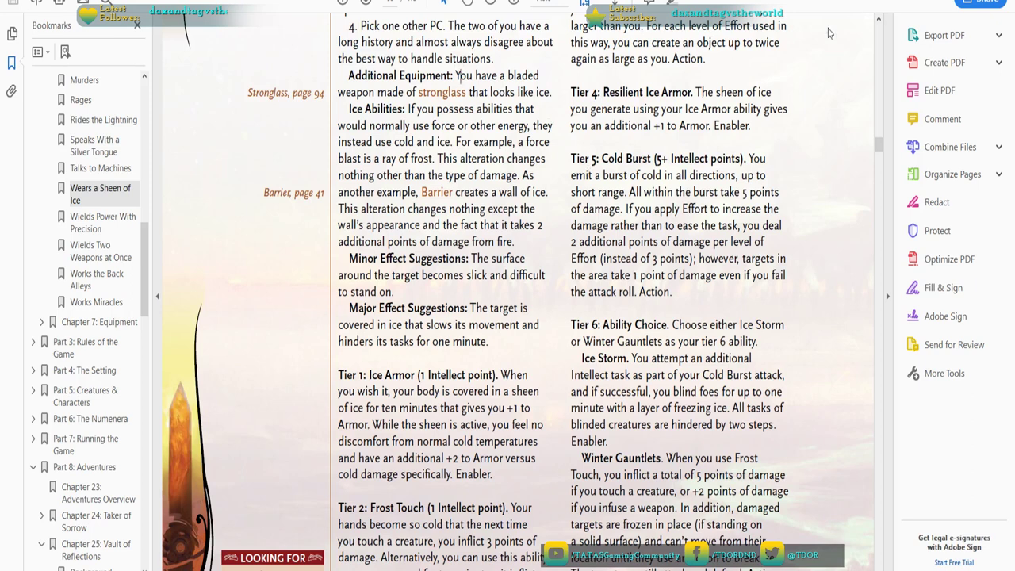
Follow the Stronglass page 94 reference and read the description of that material
{"action": "left_click_drag", "start_coordinate": [248, 93], "coordinate": [273, 96]}
{"action": "left_click", "coordinate": [237, 119]}
{"action": "scroll", "coordinate": [639, 234], "scroll_direction": "down", "scroll_amount": 5}
{"action": "scroll", "coordinate": [638, 235], "scroll_direction": "down", "scroll_amount": 5}
{"action": "scroll", "coordinate": [635, 258], "scroll_direction": "up", "scroll_amount": 14}
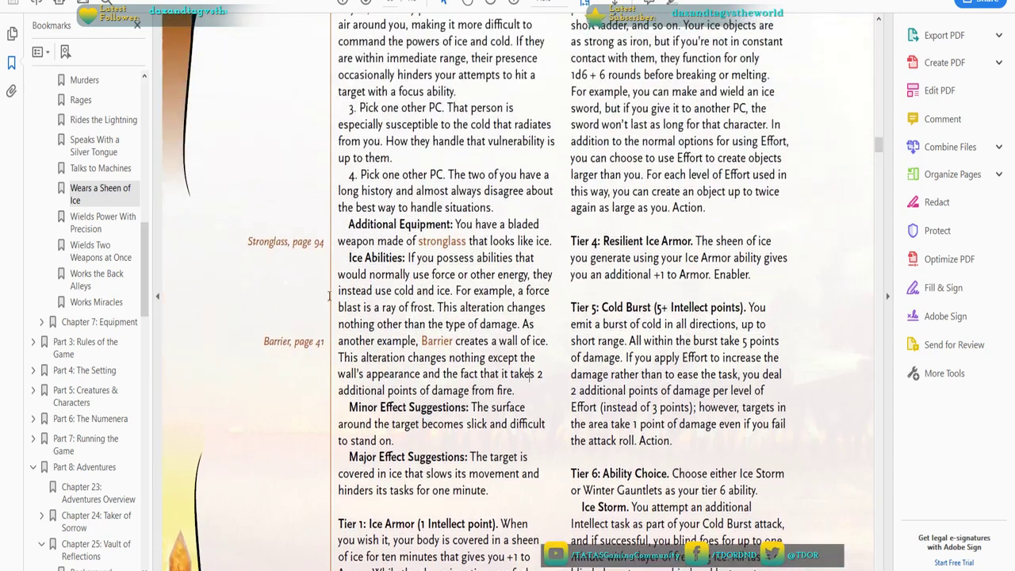
{"action": "left_click", "coordinate": [279, 244]}
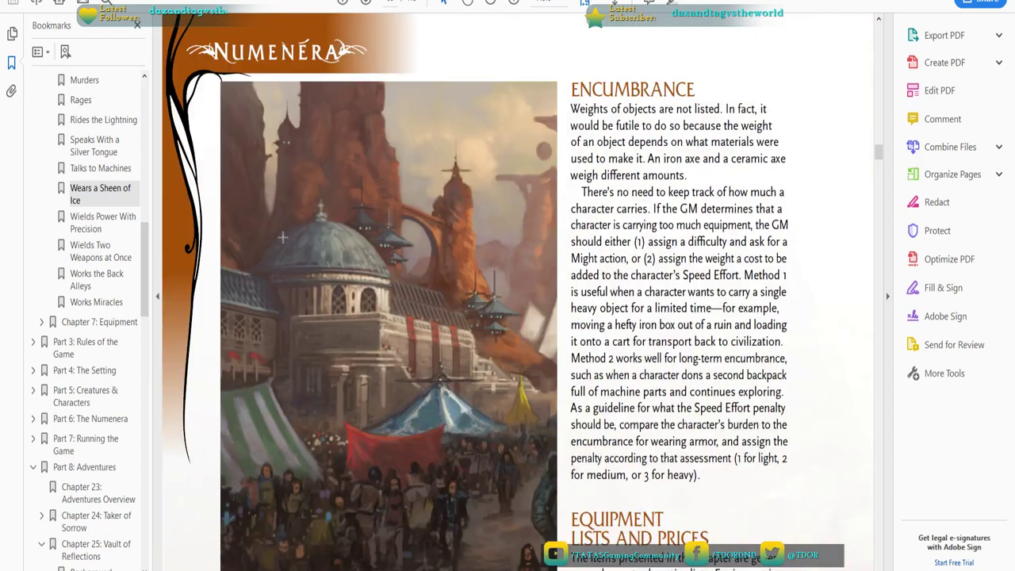
{"action": "scroll", "coordinate": [568, 173], "scroll_direction": "down", "scroll_amount": 1}
{"action": "scroll", "coordinate": [572, 176], "scroll_direction": "down", "scroll_amount": 10}
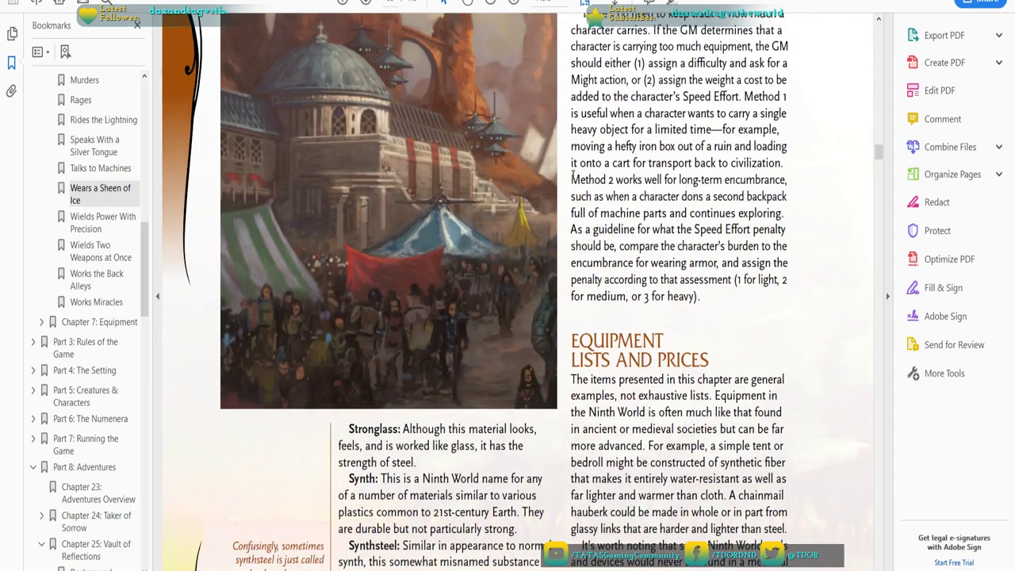
{"action": "scroll", "coordinate": [573, 176], "scroll_direction": "down", "scroll_amount": 4}
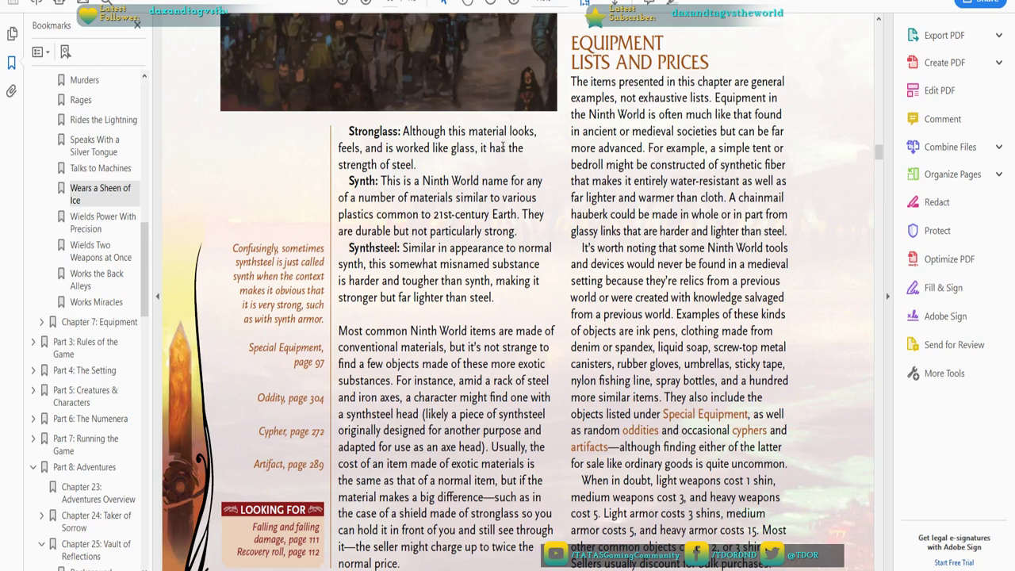
Return to the Wears a Sheen of Ice focus and enlarge the page to reread its Additional Equipment entry
{"action": "left_click", "coordinate": [91, 196]}
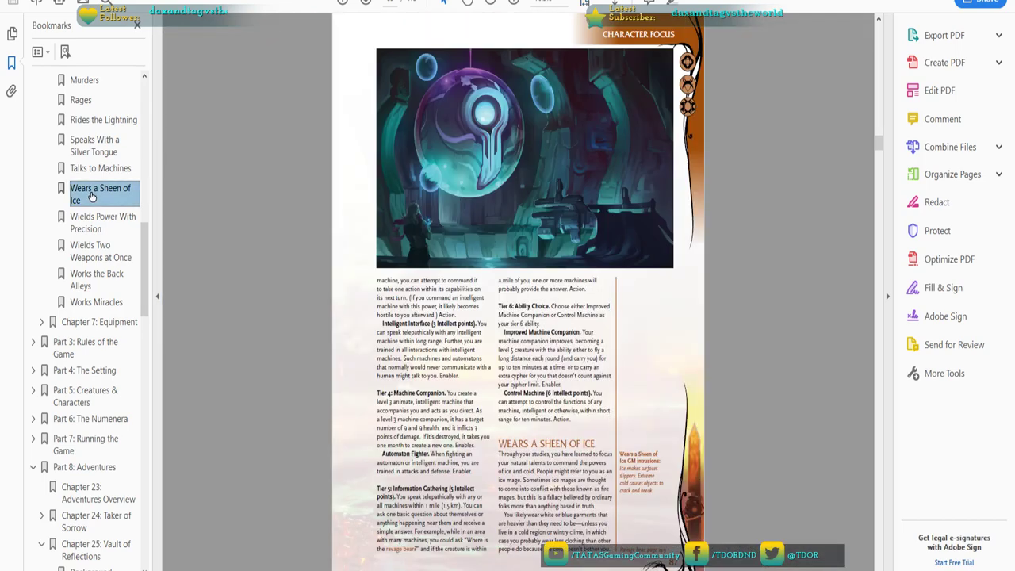
{"action": "scroll", "coordinate": [478, 156], "scroll_direction": "down", "scroll_amount": 8}
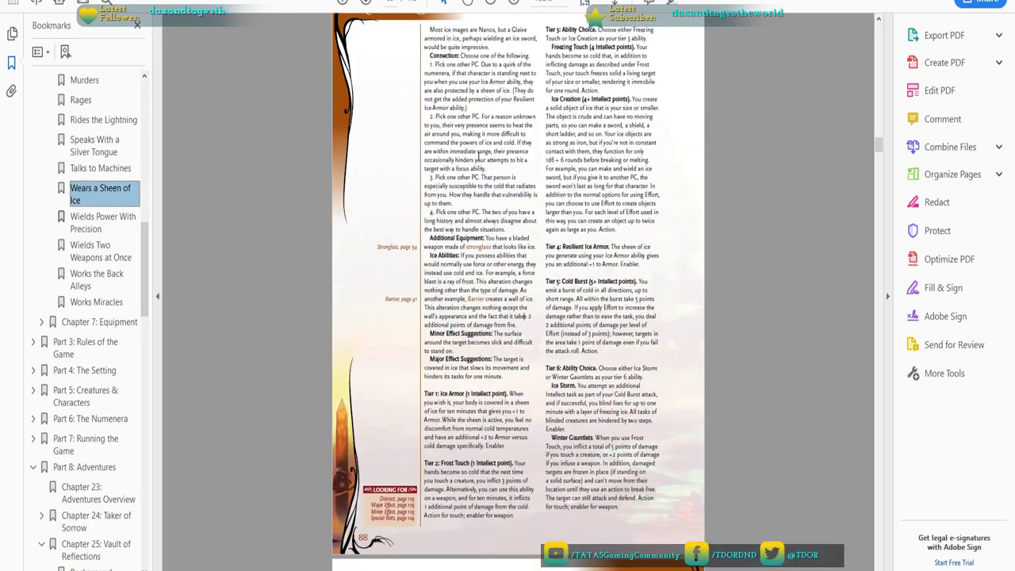
{"action": "left_click", "coordinate": [514, 4]}
{"action": "left_click", "coordinate": [513, 4]}
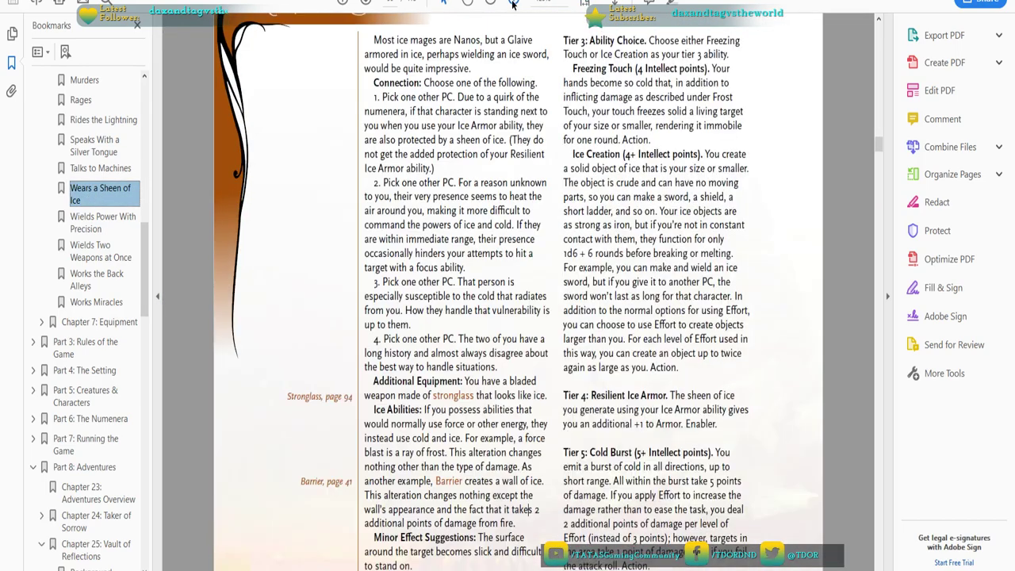
{"action": "left_click", "coordinate": [513, 4]}
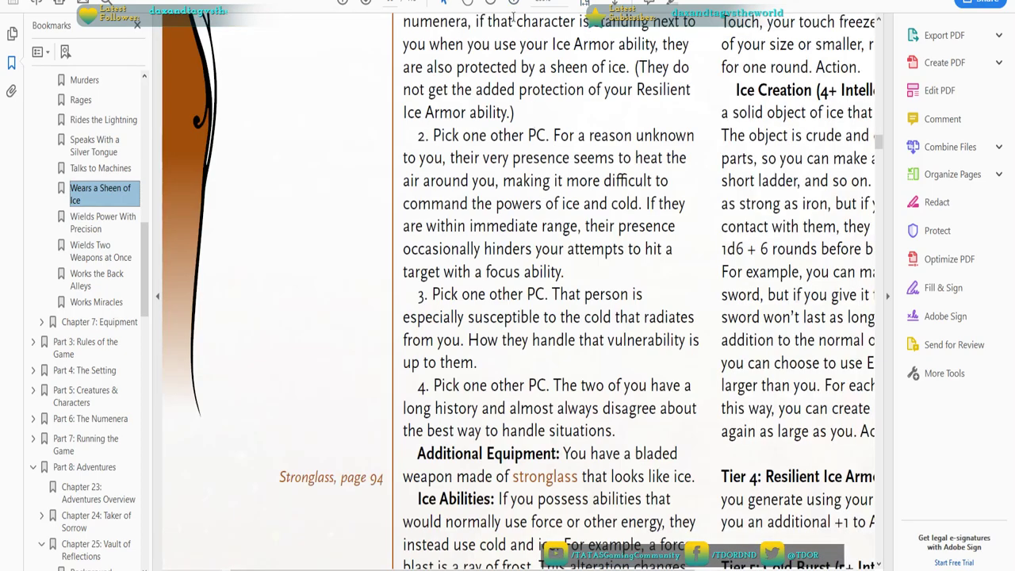
{"action": "left_click", "coordinate": [490, 3]}
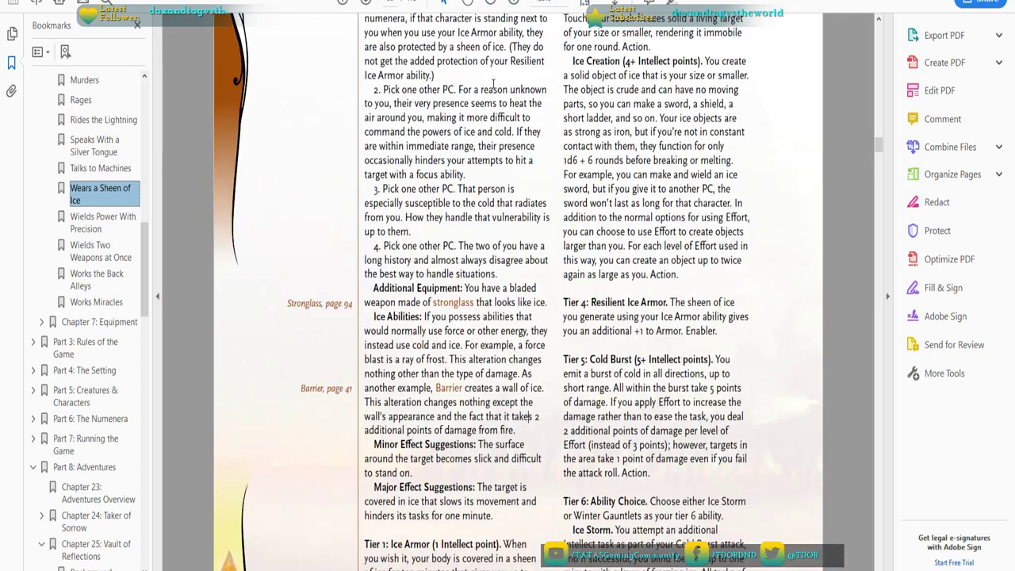
{"action": "scroll", "coordinate": [502, 111], "scroll_direction": "down", "scroll_amount": 3}
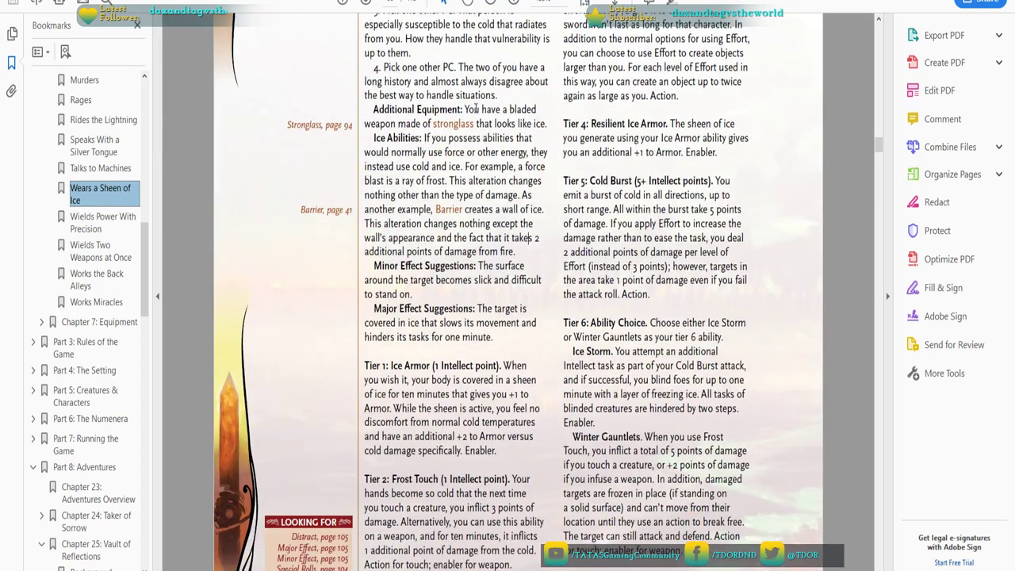
Switch to the Roll20 sheet and add a weapon named "Bladed Weapon" with the description "Stronglass but looks like ice"
{"action": "key", "text": "alt+Tab"}
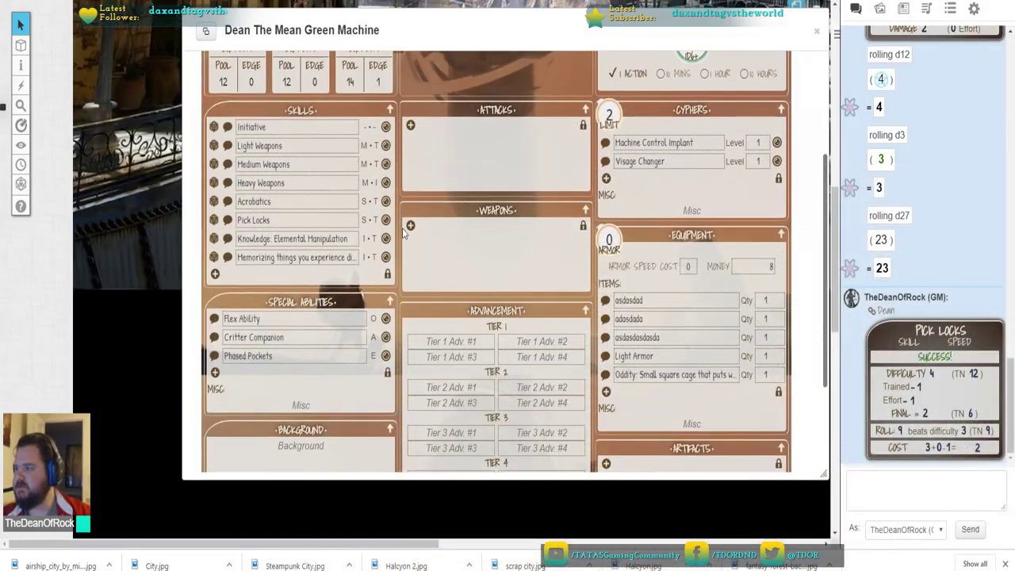
{"action": "left_click", "coordinate": [410, 225]}
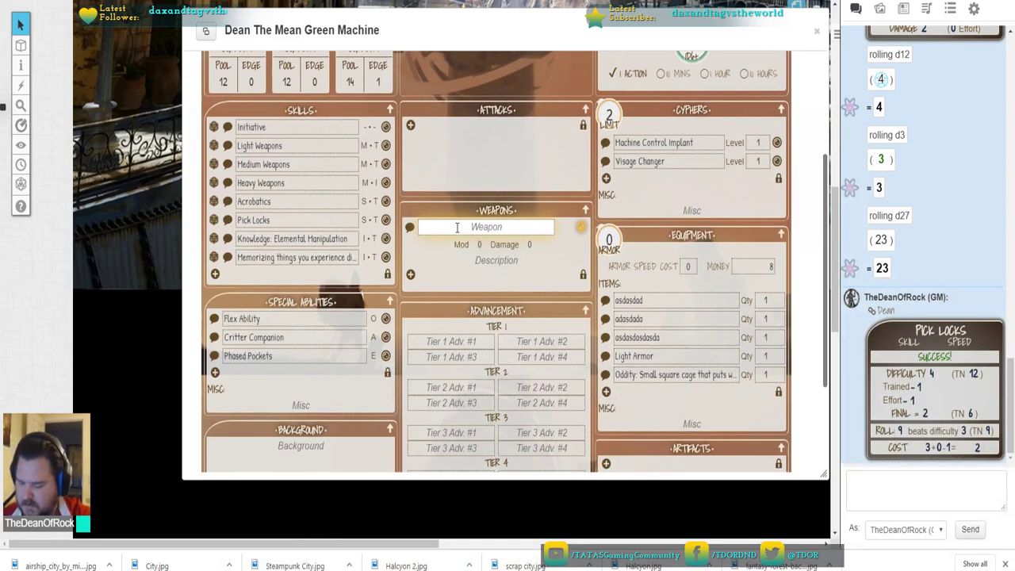
{"action": "type", "text": "Bladed Weapon"}
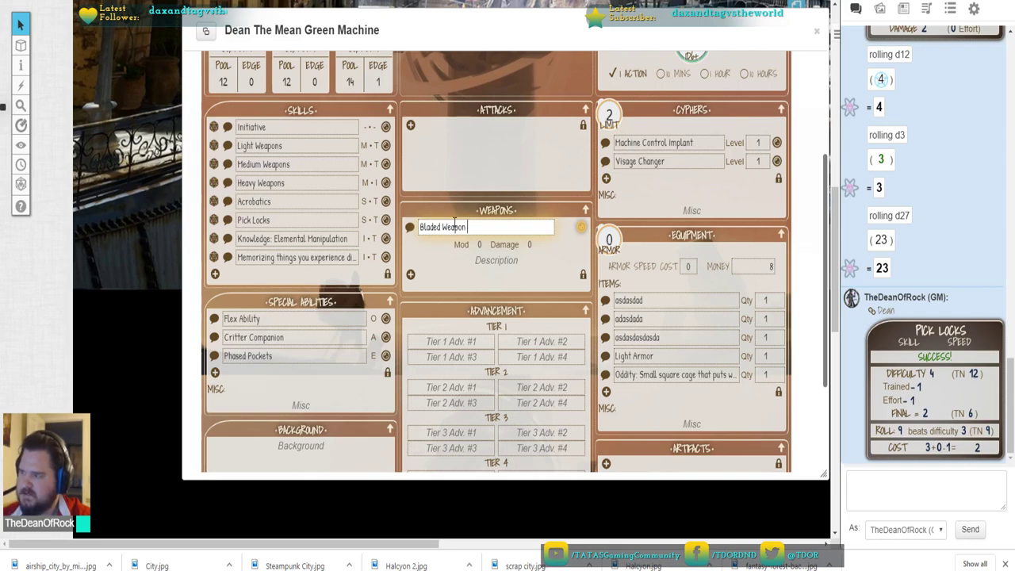
{"action": "left_click", "coordinate": [480, 264]}
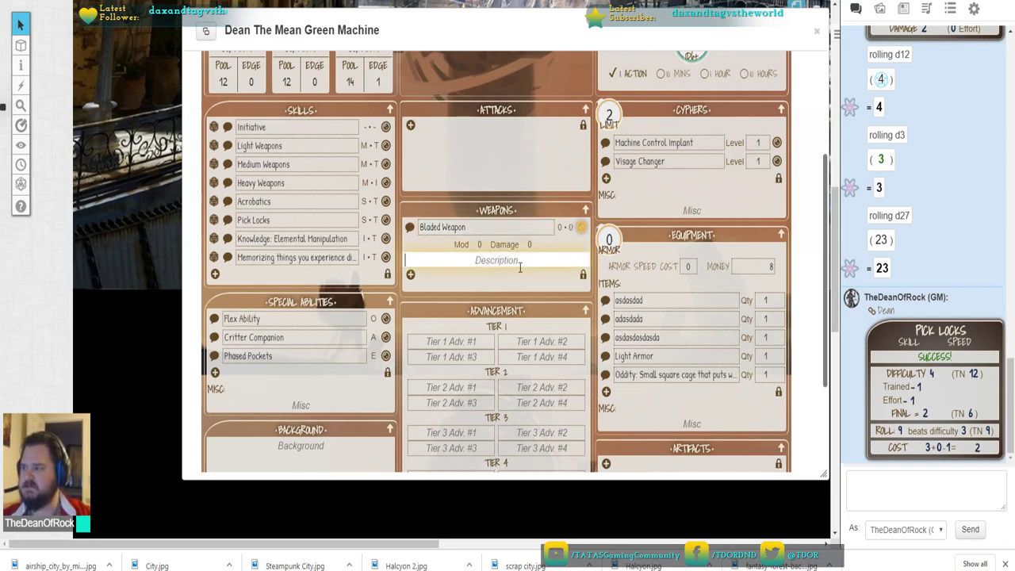
{"action": "type", "text": "Stro"}
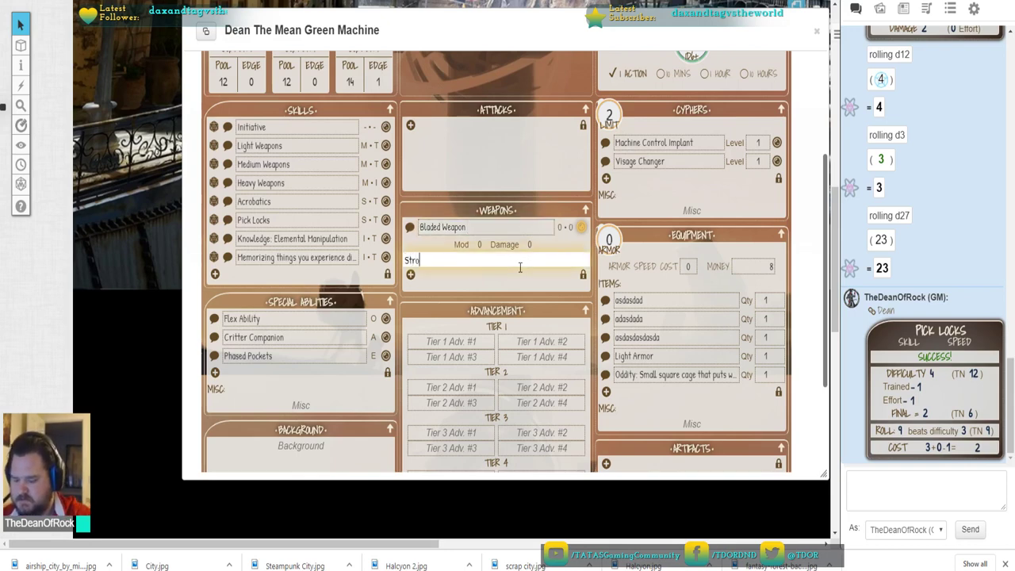
{"action": "type", "text": "nglass bu"}
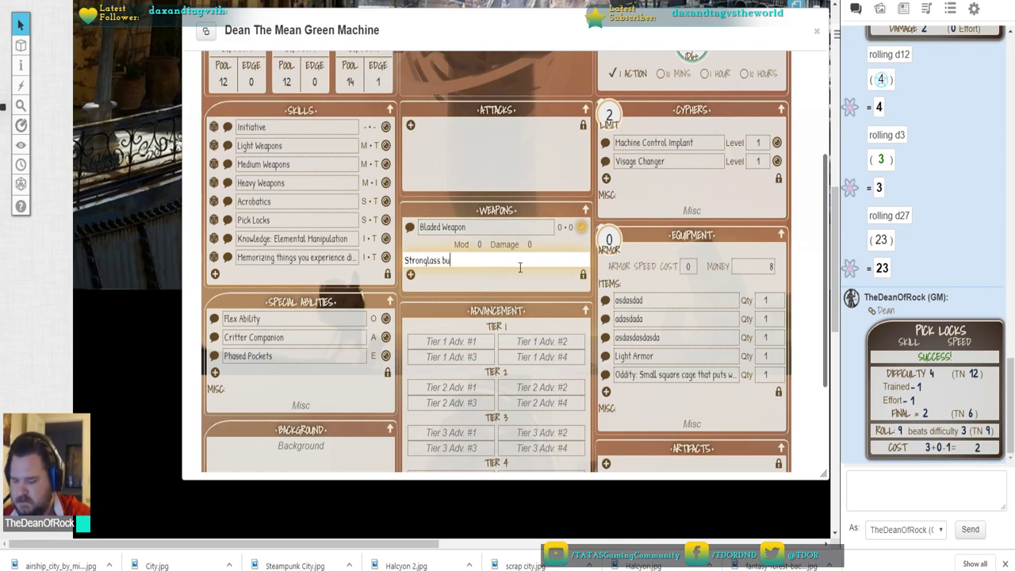
{"action": "type", "text": "t looks like ice"}
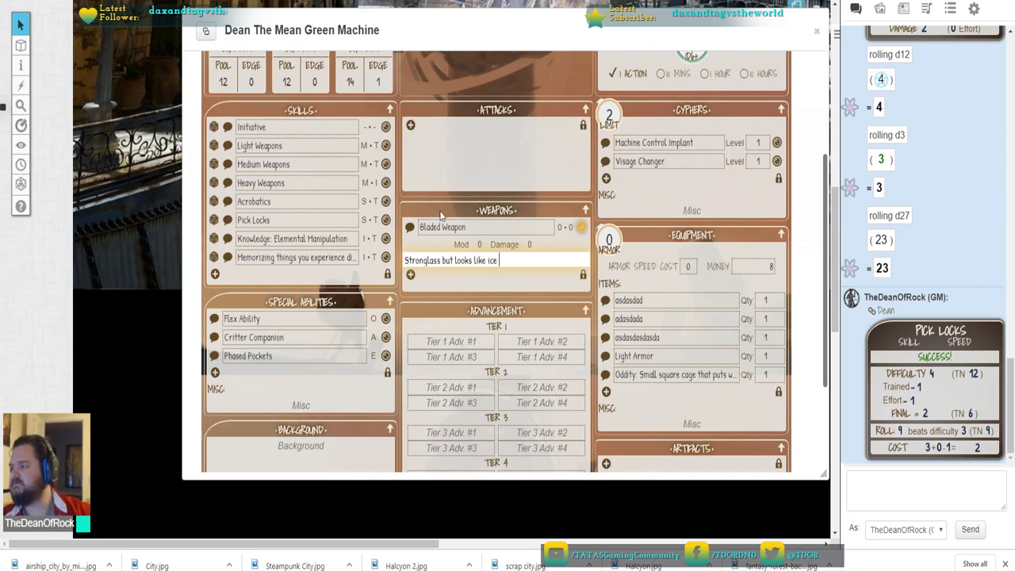
Rename the Bladed Weapon entry to "Ice Pick"
{"action": "left_click_drag", "start_coordinate": [468, 226], "coordinate": [422, 246]}
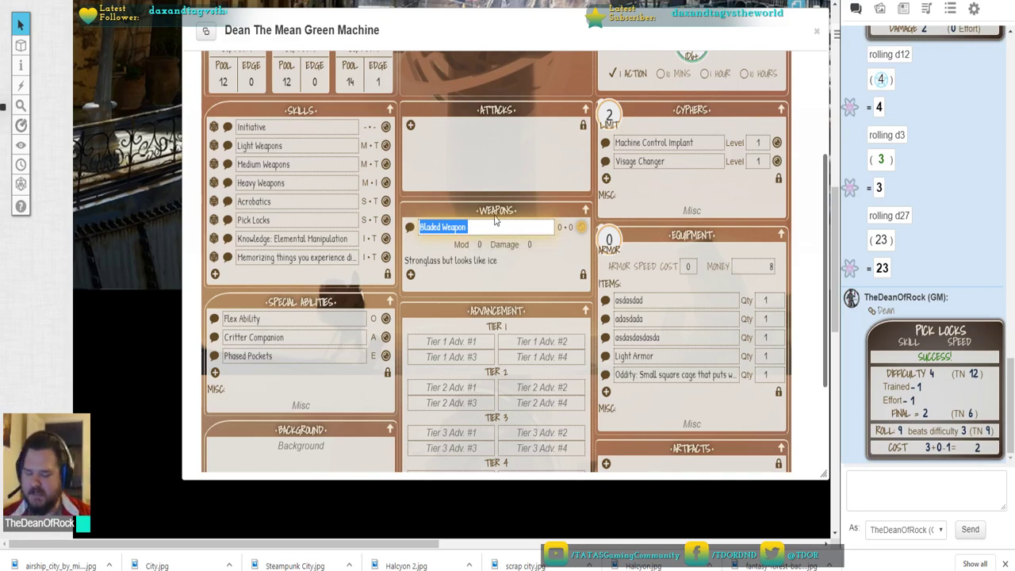
{"action": "type", "text": "Ice Pick"}
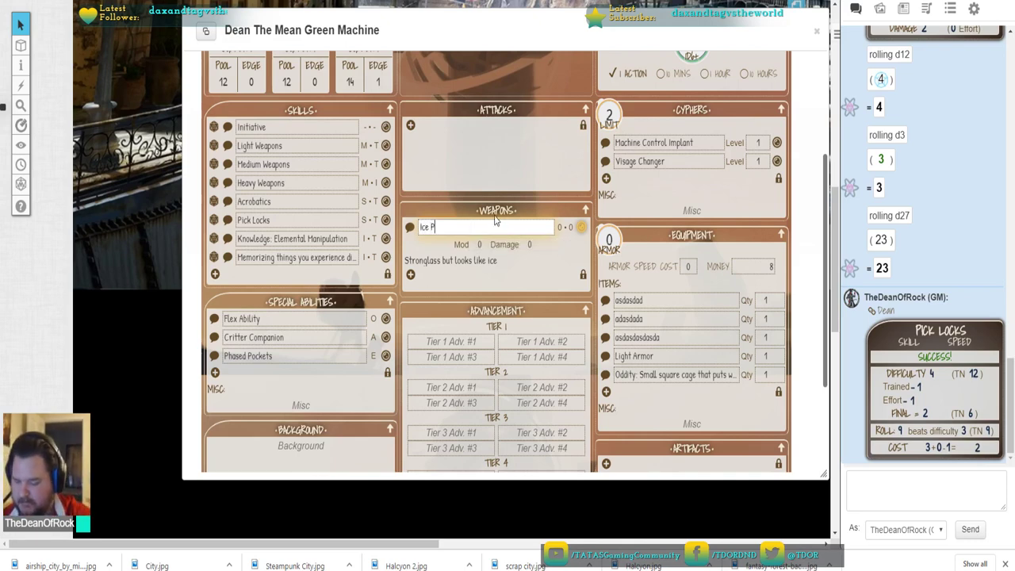
{"action": "key", "text": "BackSpace"}
{"action": "type", "text": "ick"}
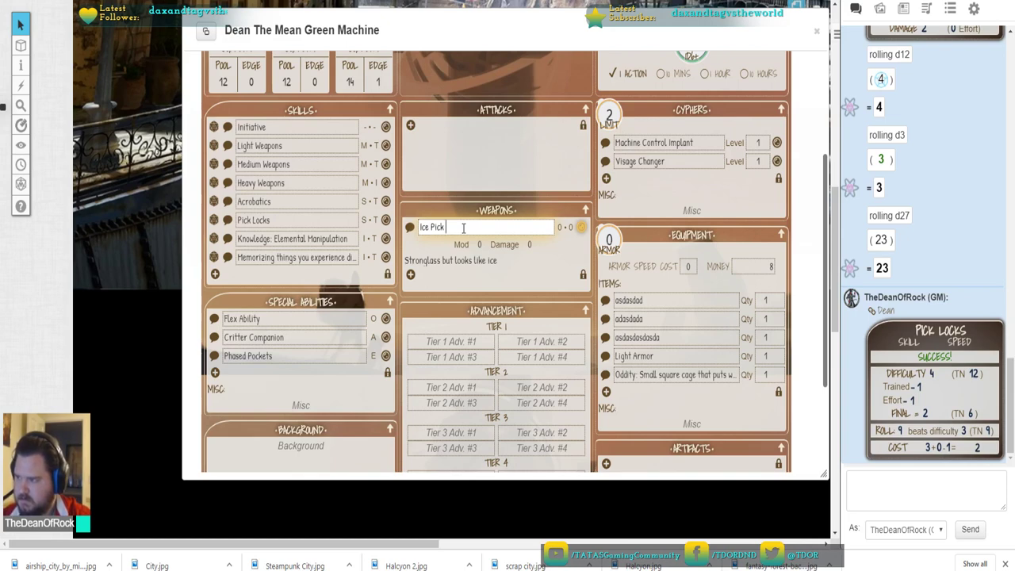
Append "(Medium)" to the end of the Ice Pick's description
{"action": "left_click", "coordinate": [548, 261]}
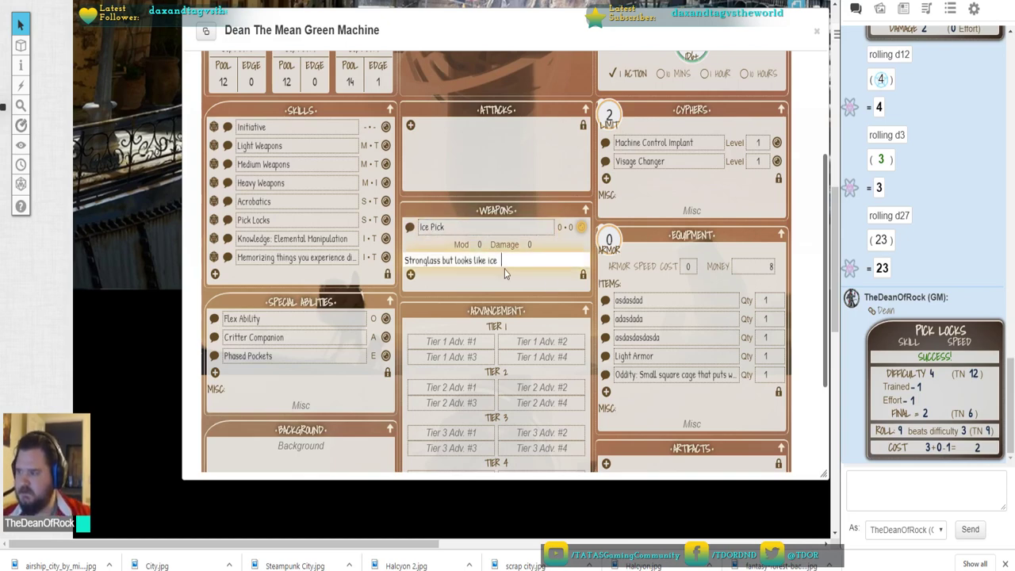
{"action": "type", "text": "(Me"}
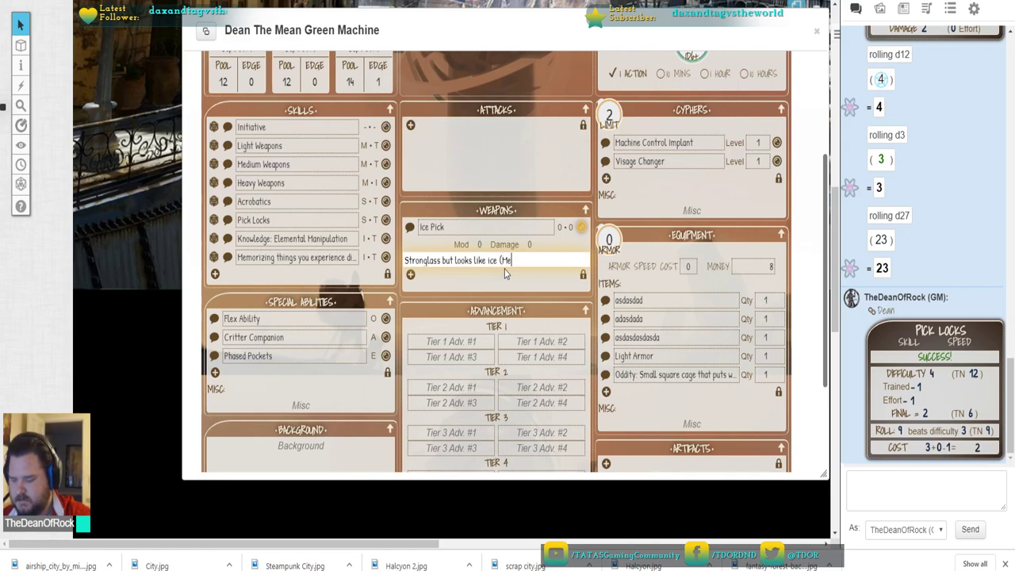
{"action": "type", "text": "dium"}
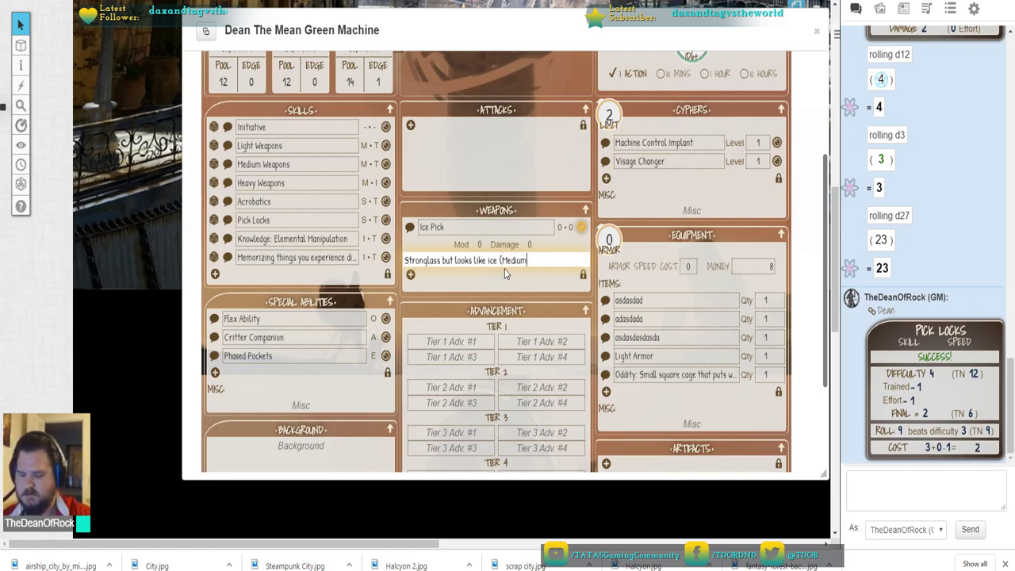
{"action": "type", "text": ")"}
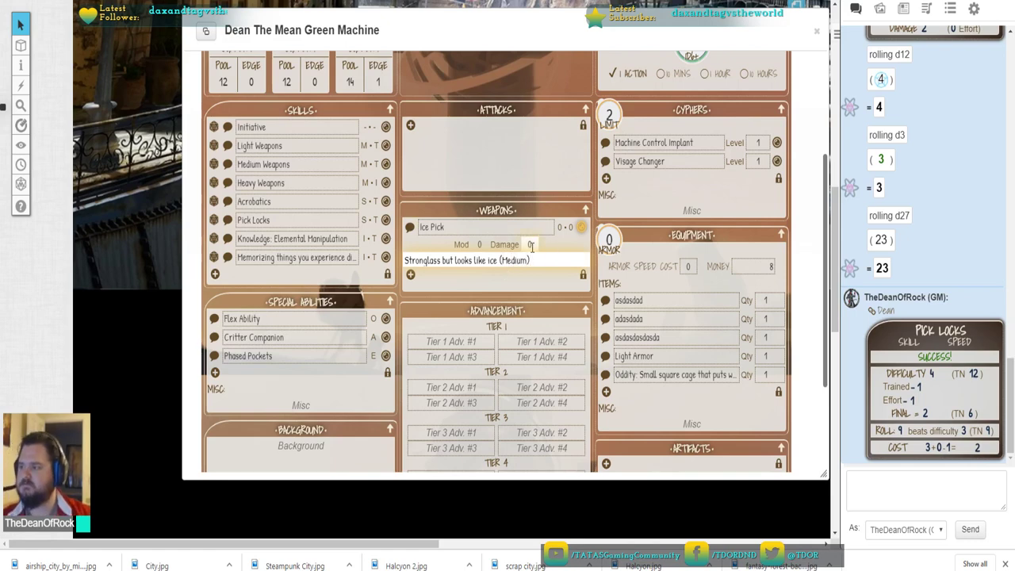
Set the Ice Pick's damage to 4 and collapse the weapon's details
{"action": "left_click", "coordinate": [530, 245]}
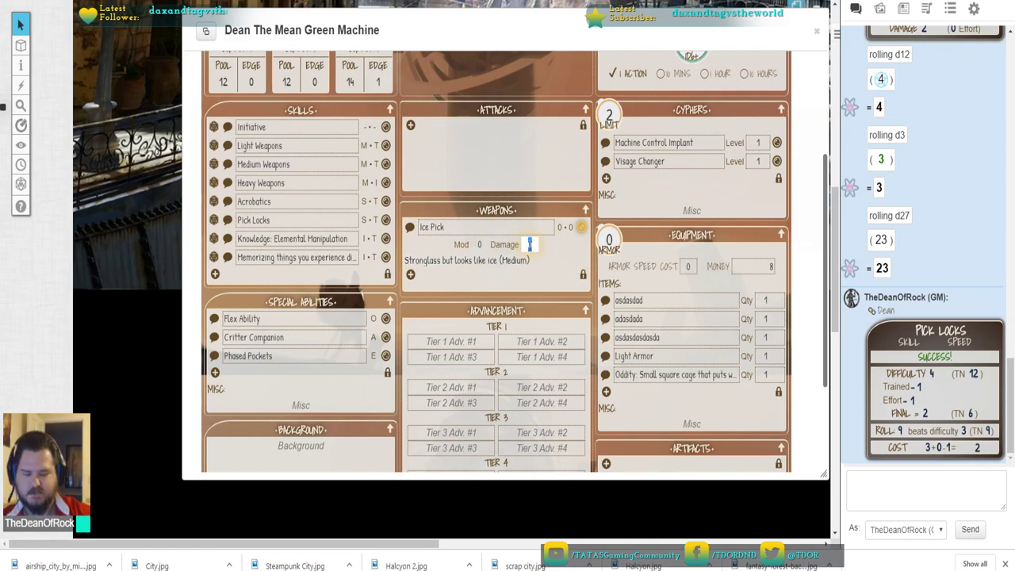
{"action": "type", "text": "1"}
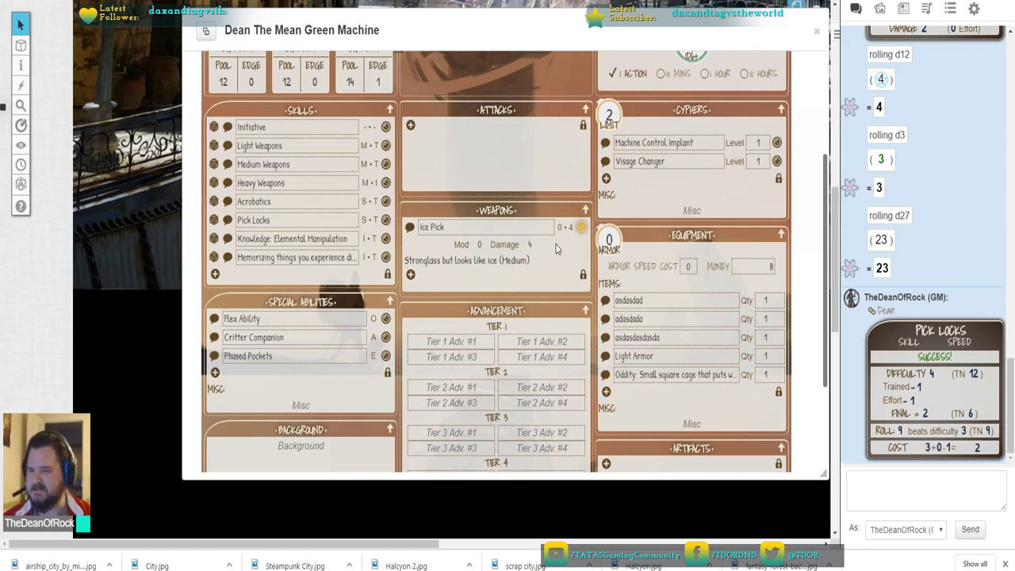
{"action": "left_click", "coordinate": [542, 255]}
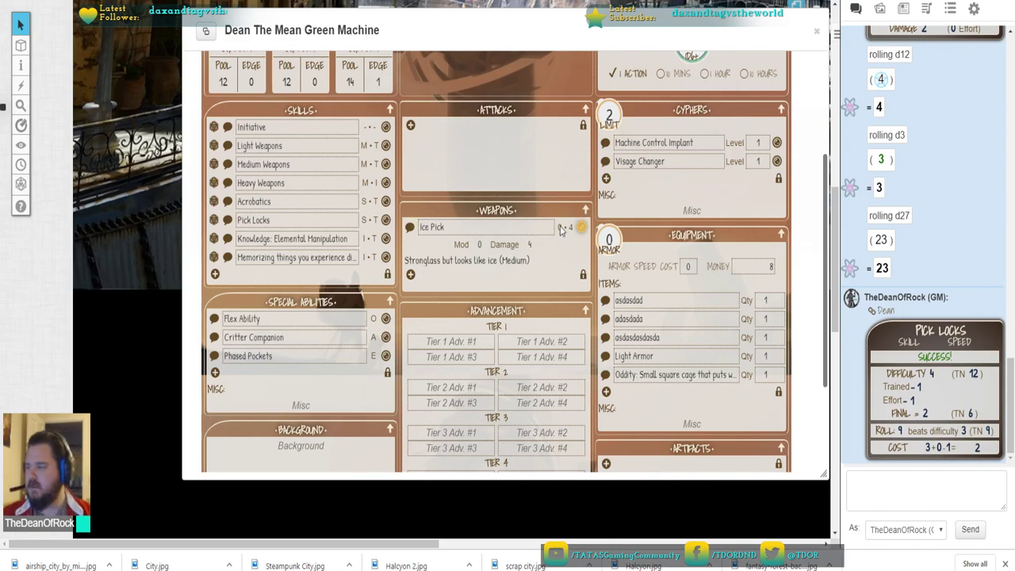
{"action": "scroll", "coordinate": [560, 229], "scroll_direction": "down", "scroll_amount": 1}
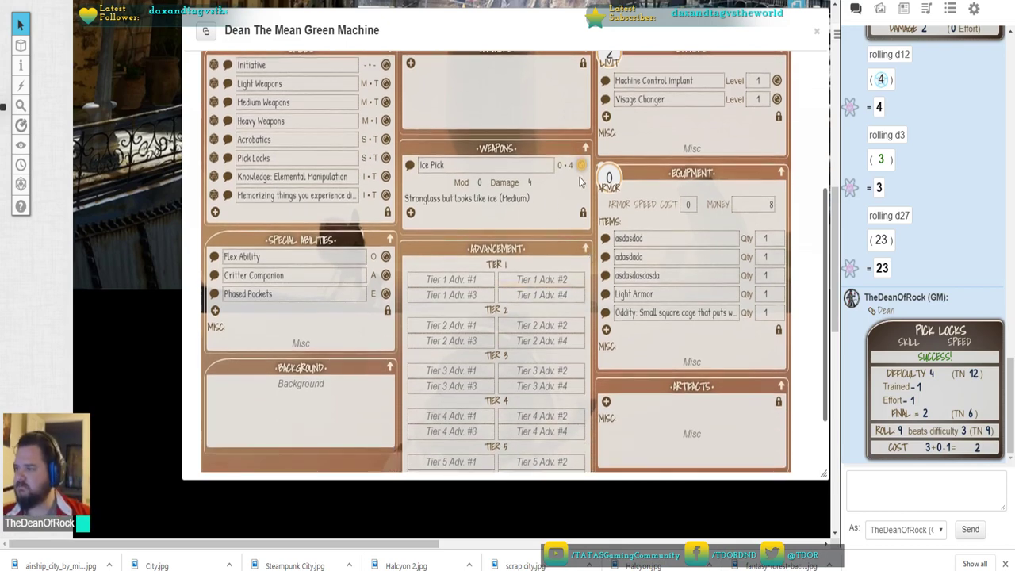
{"action": "scroll", "coordinate": [580, 182], "scroll_direction": "up", "scroll_amount": 1}
{"action": "left_click", "coordinate": [437, 226]}
{"action": "left_click", "coordinate": [530, 244]}
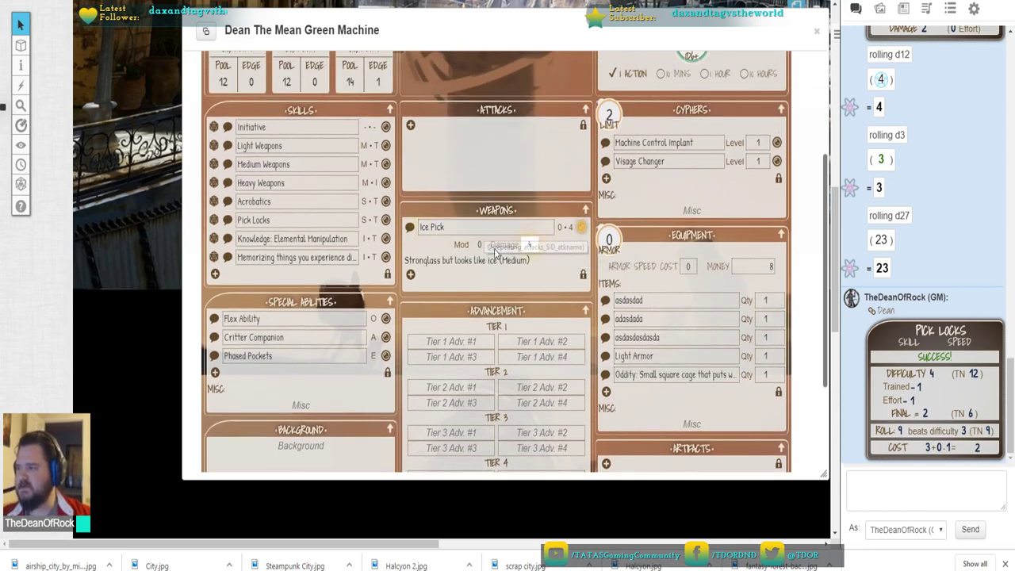
{"action": "left_click", "coordinate": [582, 228]}
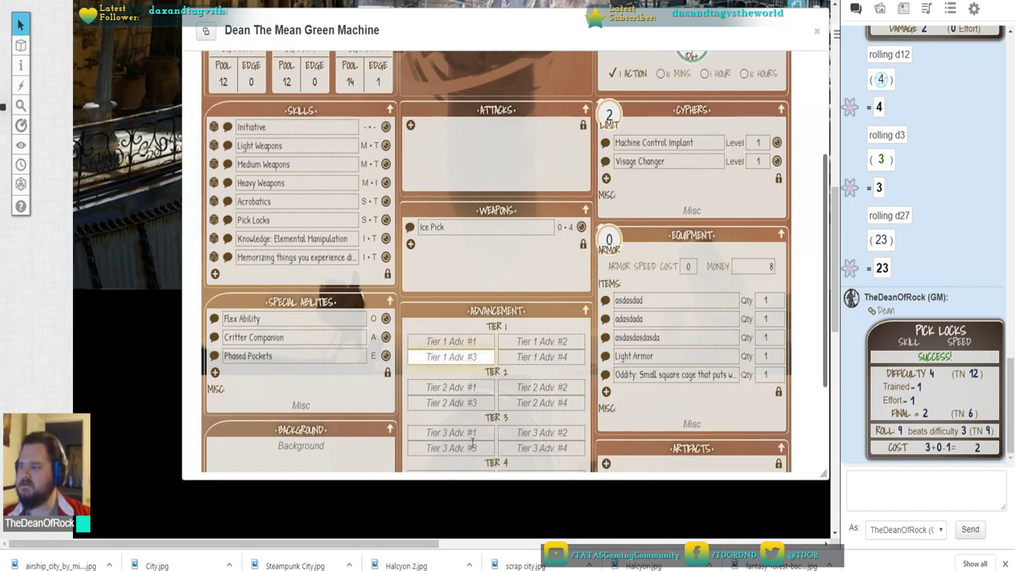
Switch to the rulebook PDF and read the focus's Ice Abilities and its minor and major effect suggestions
{"action": "key", "text": "alt+Tab"}
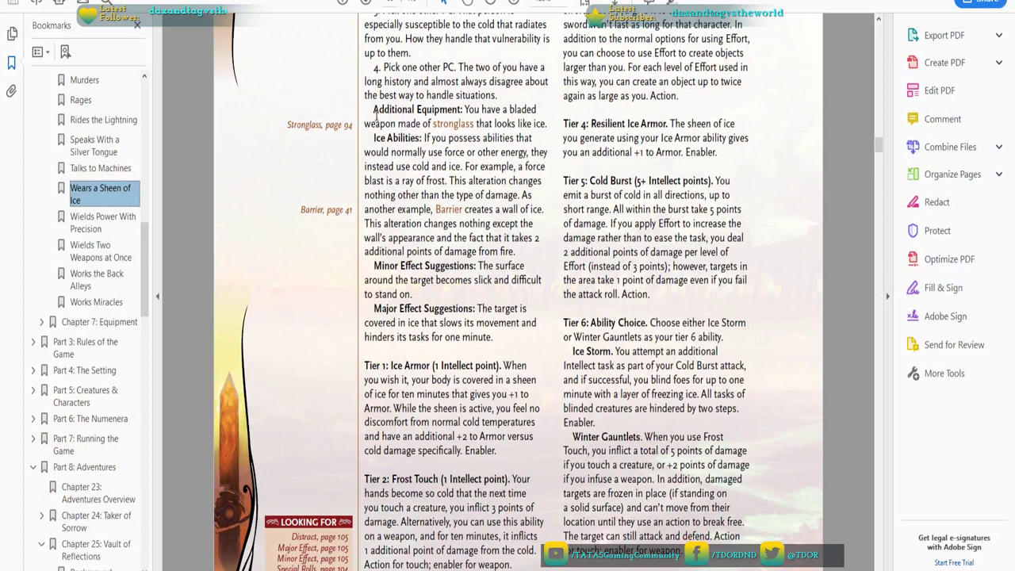
{"action": "left_click_drag", "start_coordinate": [373, 137], "coordinate": [422, 138]}
{"action": "left_click", "coordinate": [468, 141]}
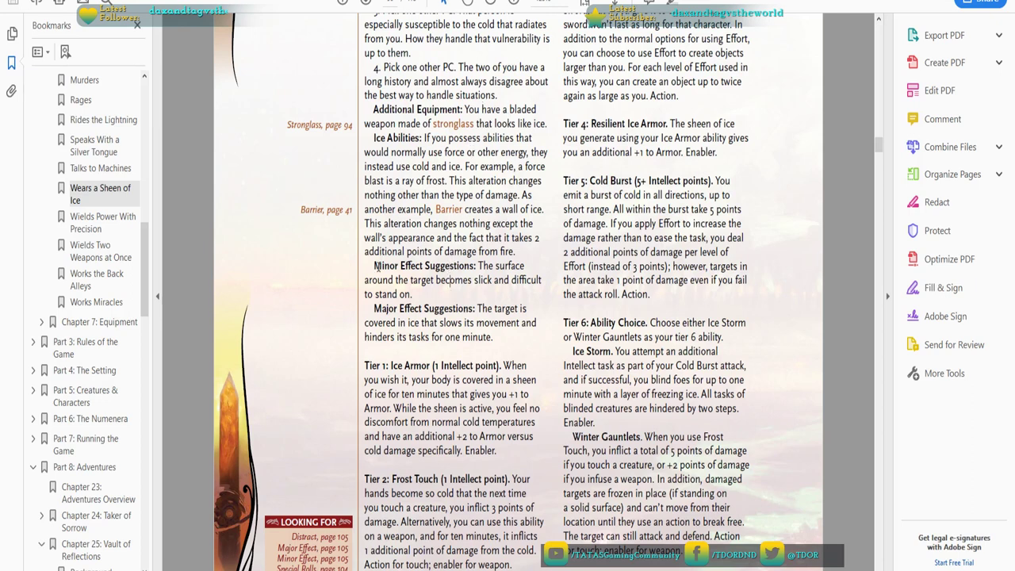
{"action": "left_click_drag", "start_coordinate": [376, 266], "coordinate": [471, 282]}
{"action": "left_click", "coordinate": [395, 311]}
{"action": "left_click_drag", "start_coordinate": [364, 292], "coordinate": [413, 311]}
{"action": "left_click", "coordinate": [418, 316]}
{"action": "mouse_move", "coordinate": [493, 337]}
{"action": "left_mouse_down"}
{"action": "mouse_move", "coordinate": [373, 319]}
{"action": "mouse_move", "coordinate": [390, 278]}
{"action": "mouse_move", "coordinate": [378, 266]}
{"action": "mouse_move", "coordinate": [494, 337]}
{"action": "left_mouse_up"}
{"action": "left_click", "coordinate": [379, 270]}
{"action": "left_click", "coordinate": [493, 338]}
{"action": "scroll", "coordinate": [544, 246], "scroll_direction": "down", "scroll_amount": 5}
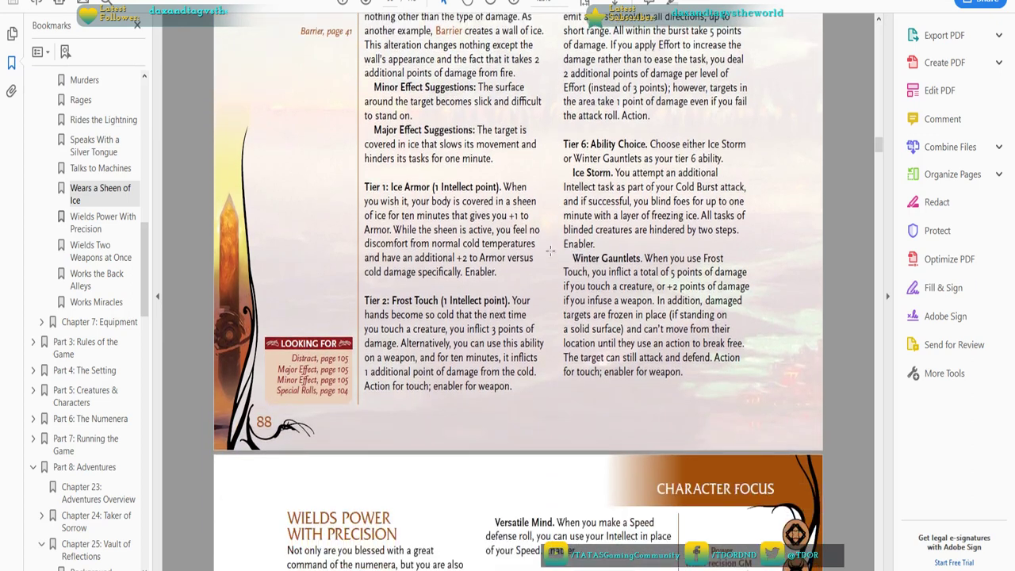
Read the focus's Tier 1 ability and add a special ability named "Ice Armor" on the Roll20 sheet
{"action": "left_click_drag", "start_coordinate": [364, 187], "coordinate": [430, 188]}
{"action": "left_click", "coordinate": [431, 188]}
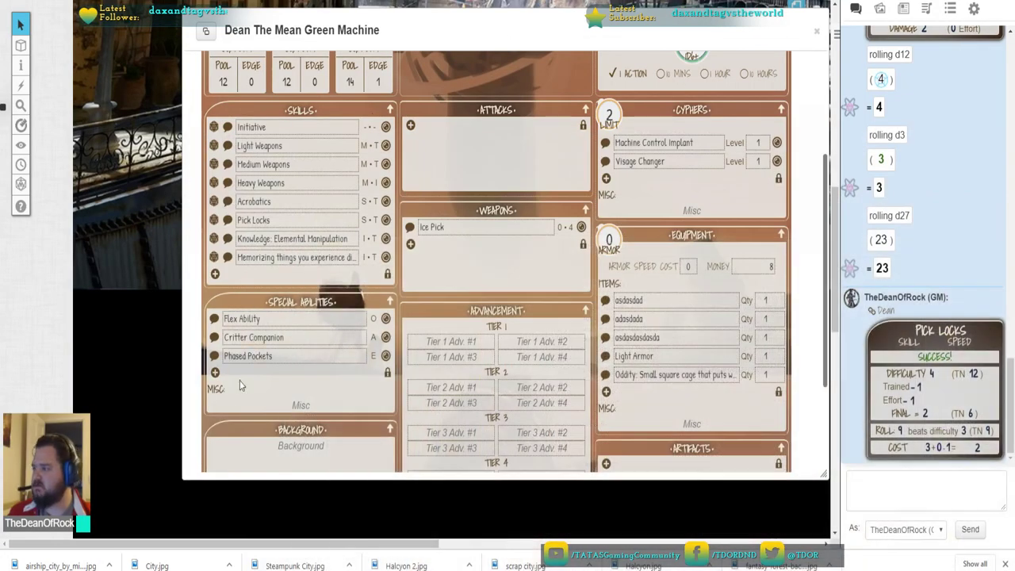
{"action": "left_click", "coordinate": [214, 372]}
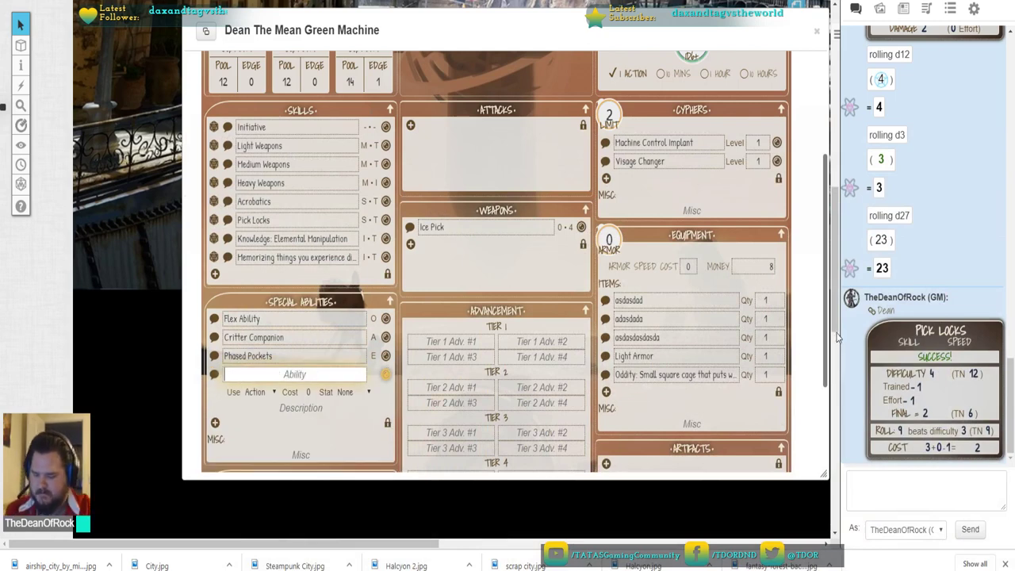
{"action": "type", "text": "Ice Armor"}
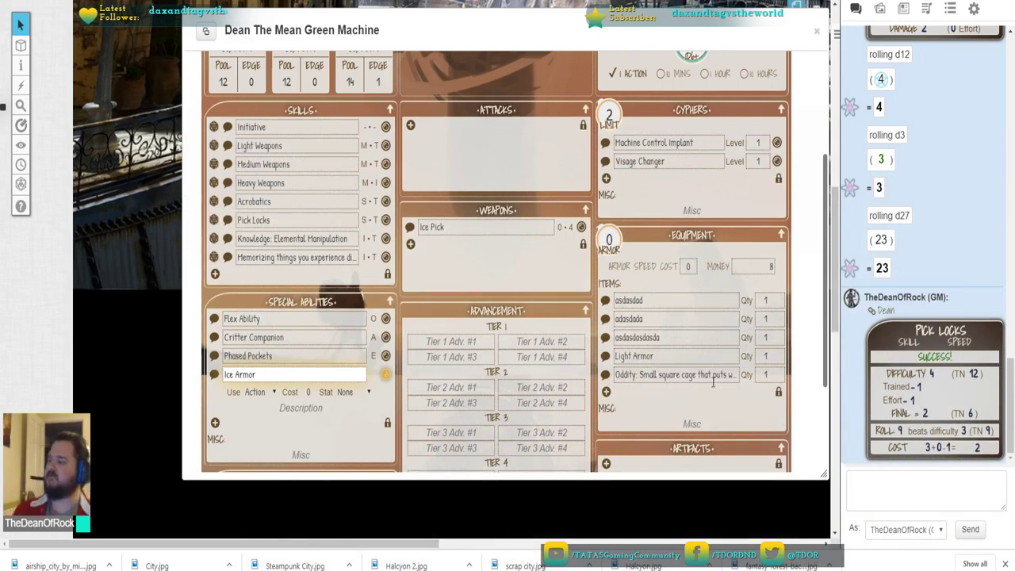
{"action": "key", "text": "Return"}
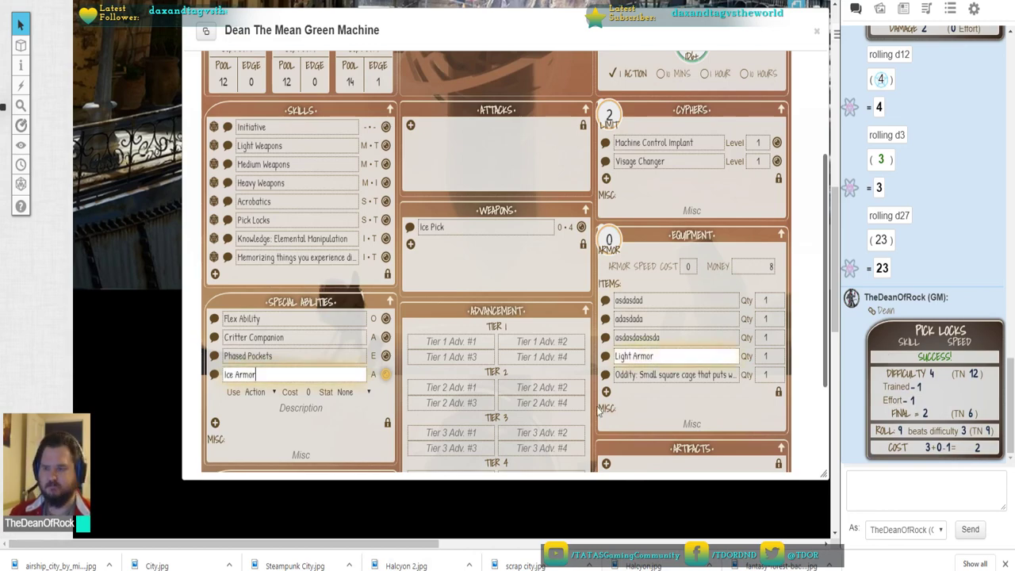
Check Ice Armor's cost in the rulebook and set the ability's cost to 1 and its stat to Intellect on the sheet
{"action": "key", "text": "alt+Tab"}
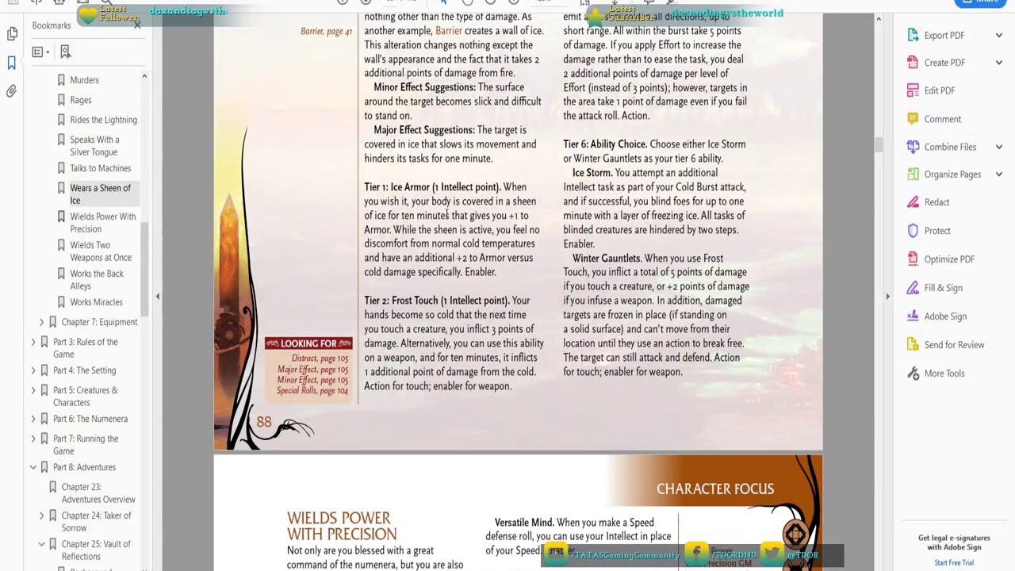
{"action": "left_click_drag", "start_coordinate": [432, 187], "coordinate": [495, 188]}
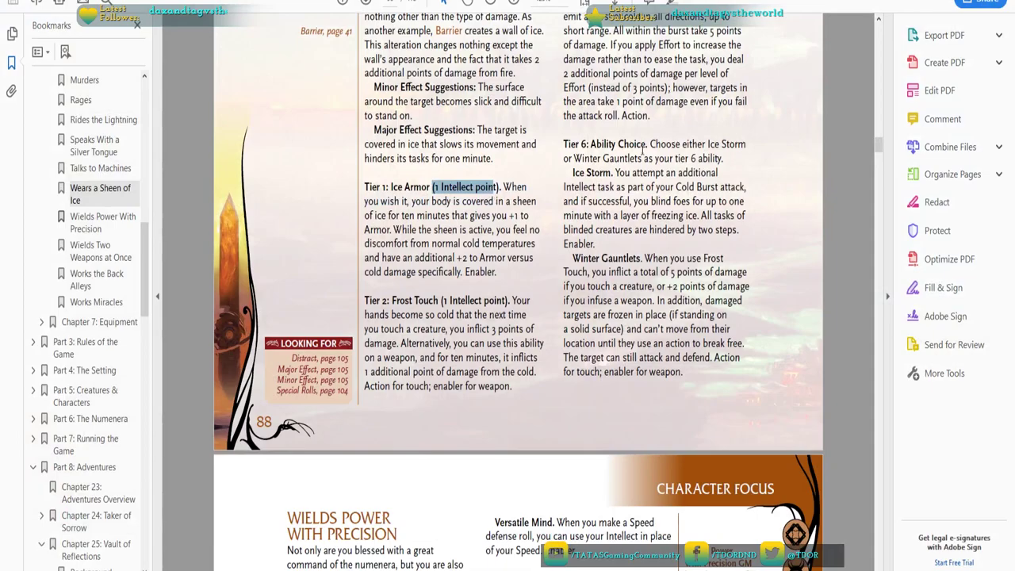
{"action": "key", "text": "alt+Tab"}
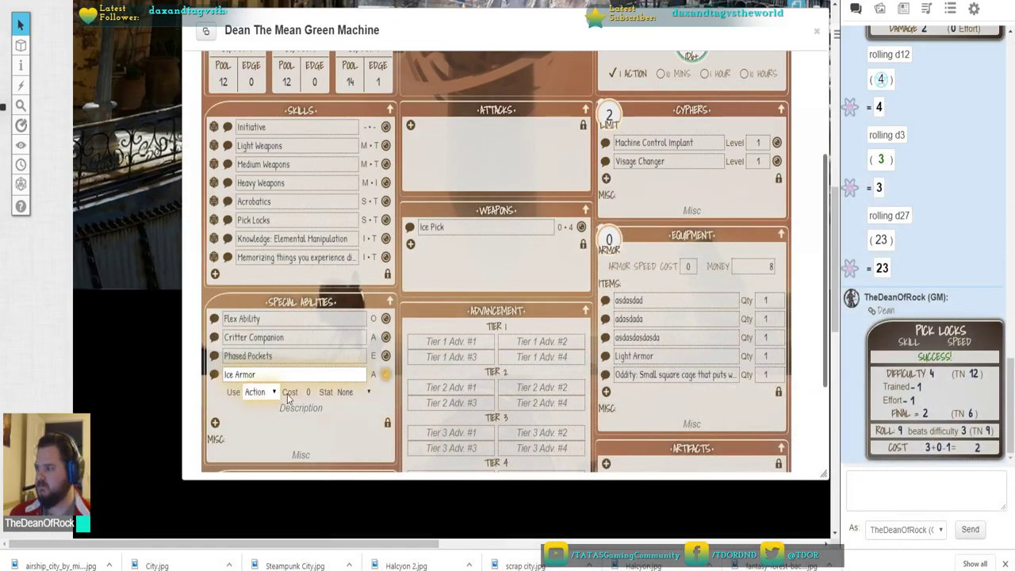
{"action": "left_click", "coordinate": [308, 392]}
{"action": "type", "text": "1"}
{"action": "left_click", "coordinate": [309, 392]}
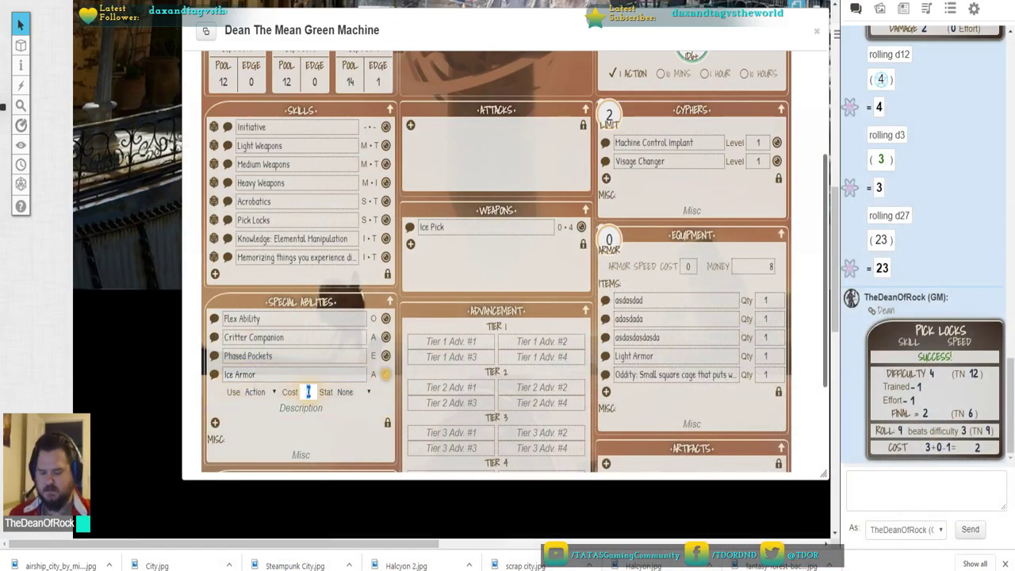
{"action": "key", "text": "Tab"}
{"action": "key", "text": "Down"}
{"action": "key", "text": "Down"}
{"action": "key", "text": "Down"}
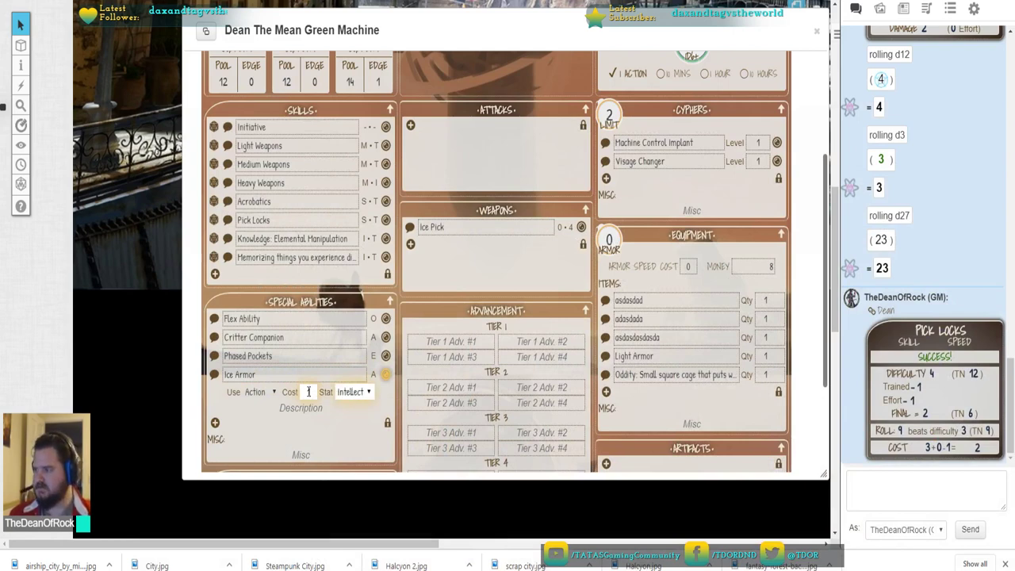
{"action": "left_click", "coordinate": [389, 398]}
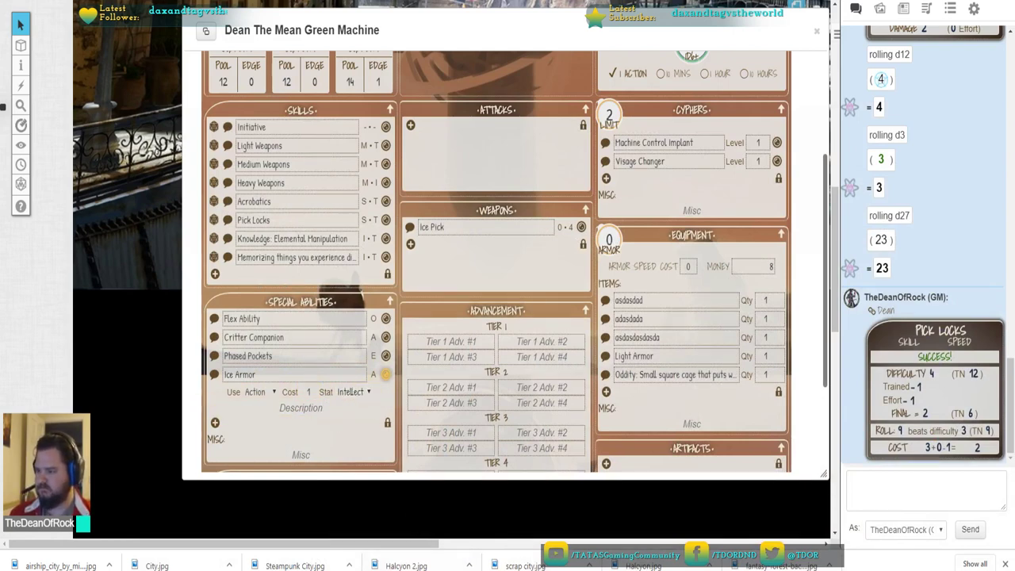
Copy the Ice Armor rules text from the rulebook into the ability's description on the sheet and collapse its details
{"action": "key", "text": "alt+Tab"}
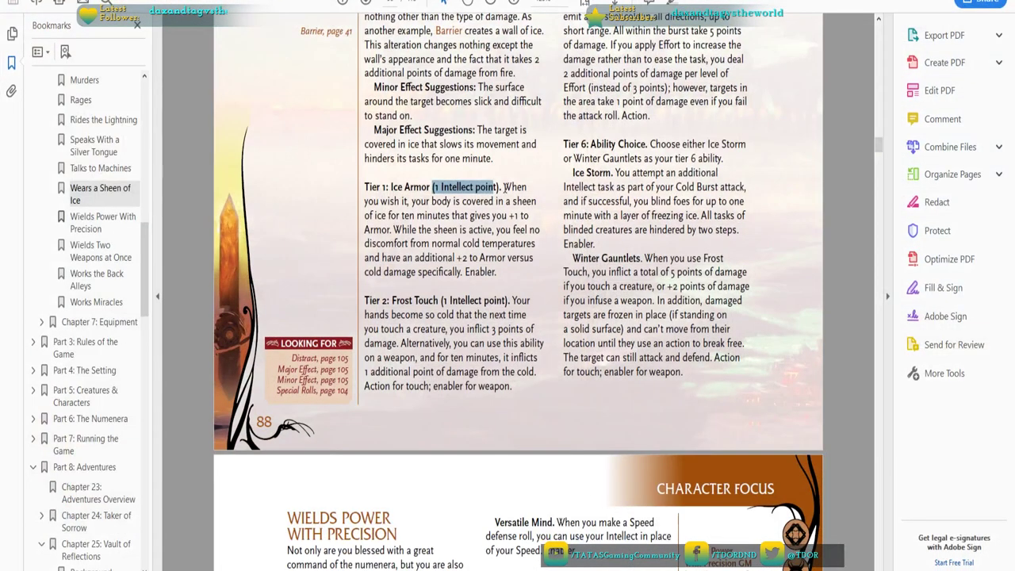
{"action": "left_click_drag", "start_coordinate": [505, 188], "coordinate": [500, 276]}
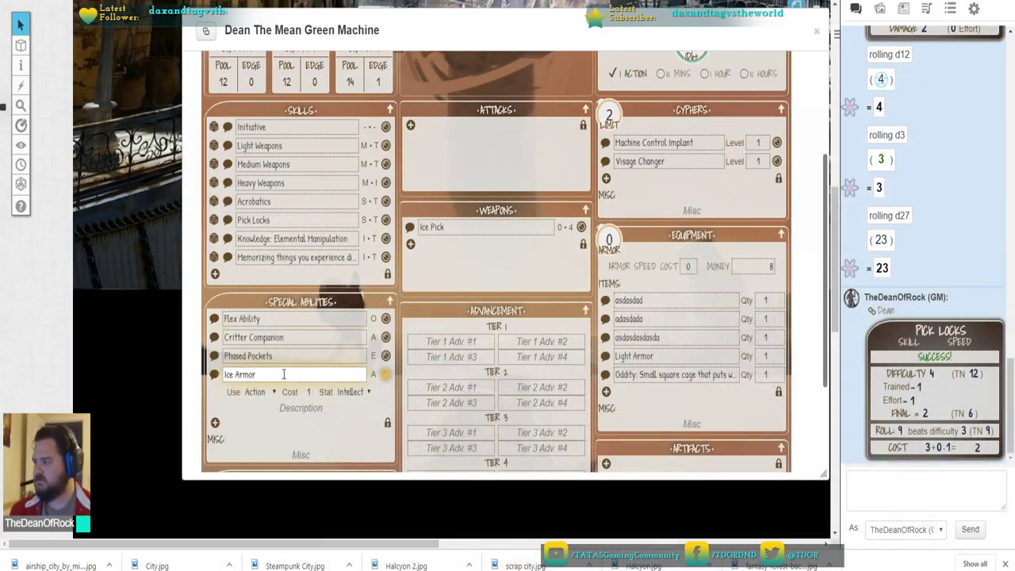
{"action": "key", "text": "Tab"}
{"action": "key", "text": "ctrl+v"}
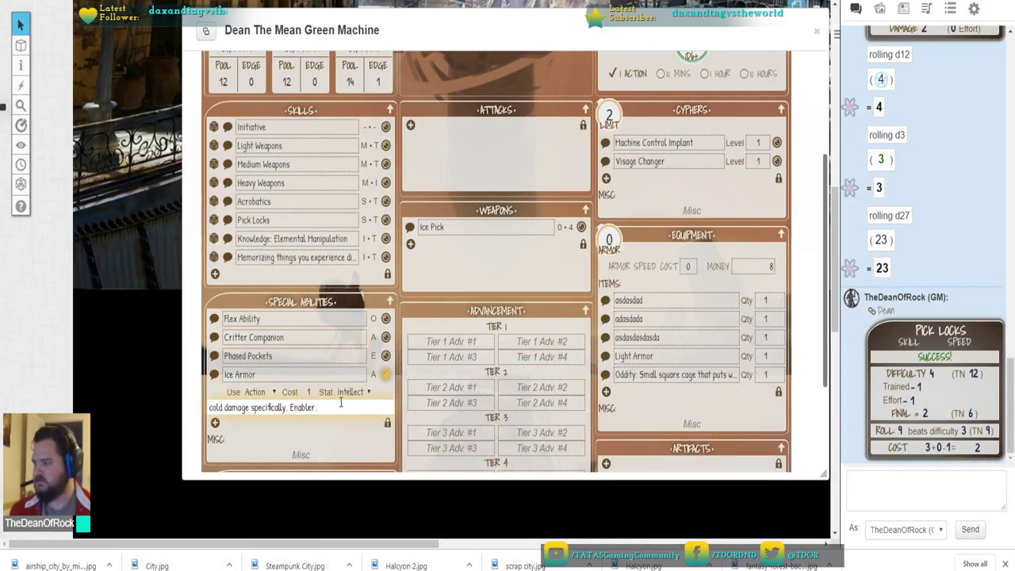
{"action": "left_click", "coordinate": [386, 374]}
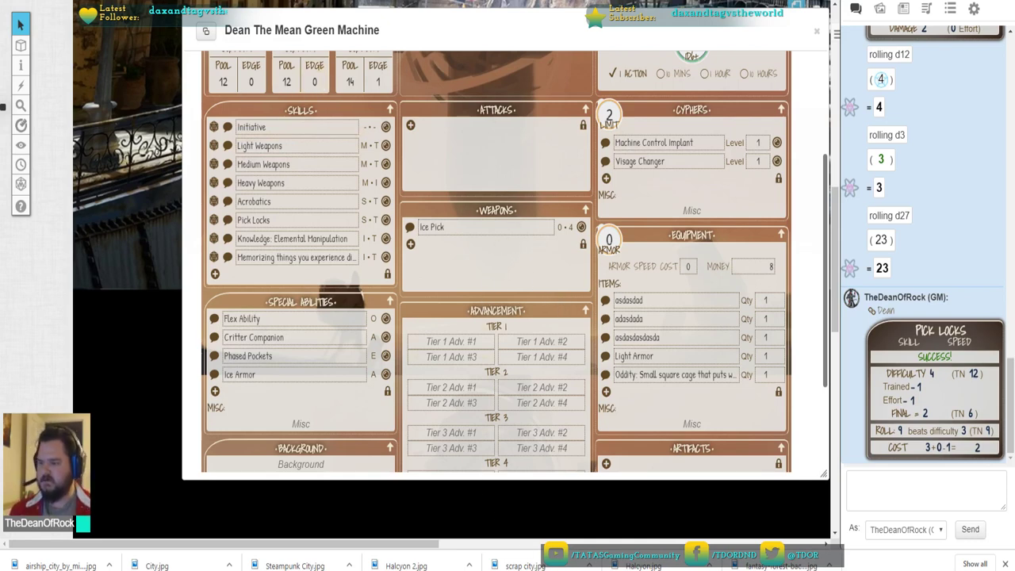
Recheck the focus's page in the rulebook and review the Roll20 sheet's descriptor, focus, skills, weapons and special abilities
{"action": "key", "text": "alt+Tab"}
{"action": "left_click", "coordinate": [407, 216]}
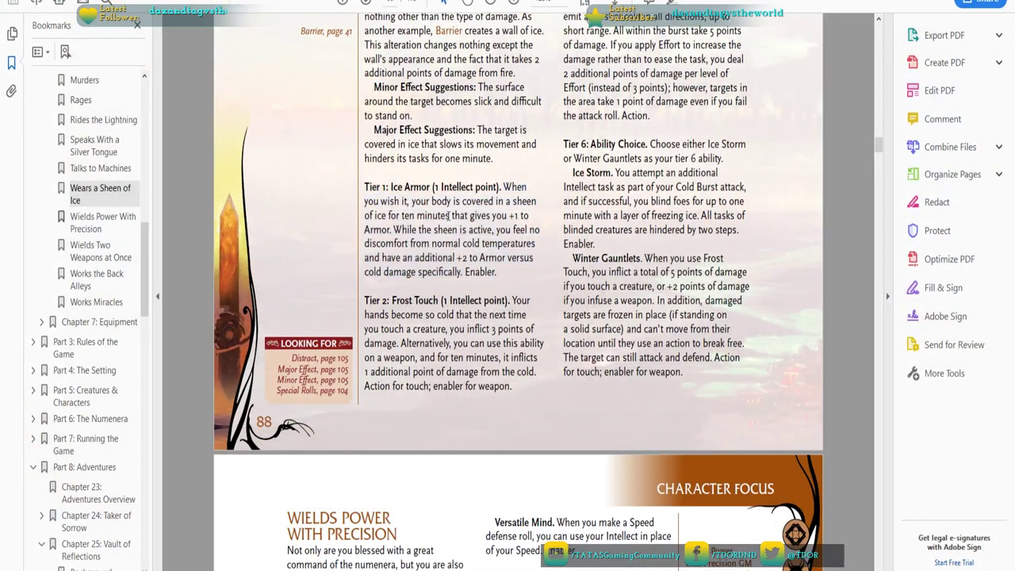
{"action": "scroll", "coordinate": [453, 200], "scroll_direction": "up", "scroll_amount": 3}
{"action": "scroll", "coordinate": [458, 179], "scroll_direction": "down", "scroll_amount": 2}
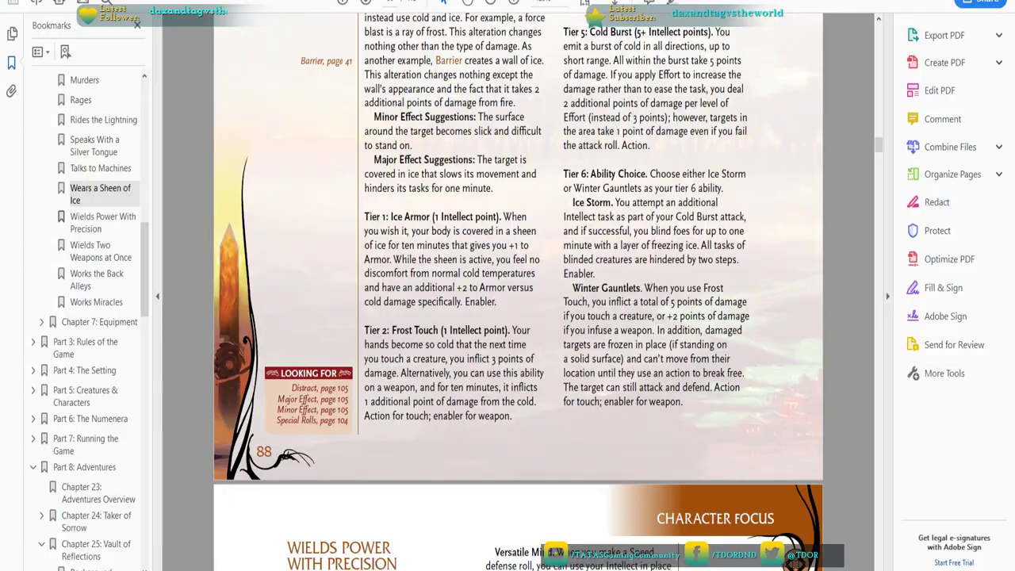
{"action": "key", "text": "alt+Tab"}
{"action": "scroll", "coordinate": [495, 378], "scroll_direction": "up", "scroll_amount": 3}
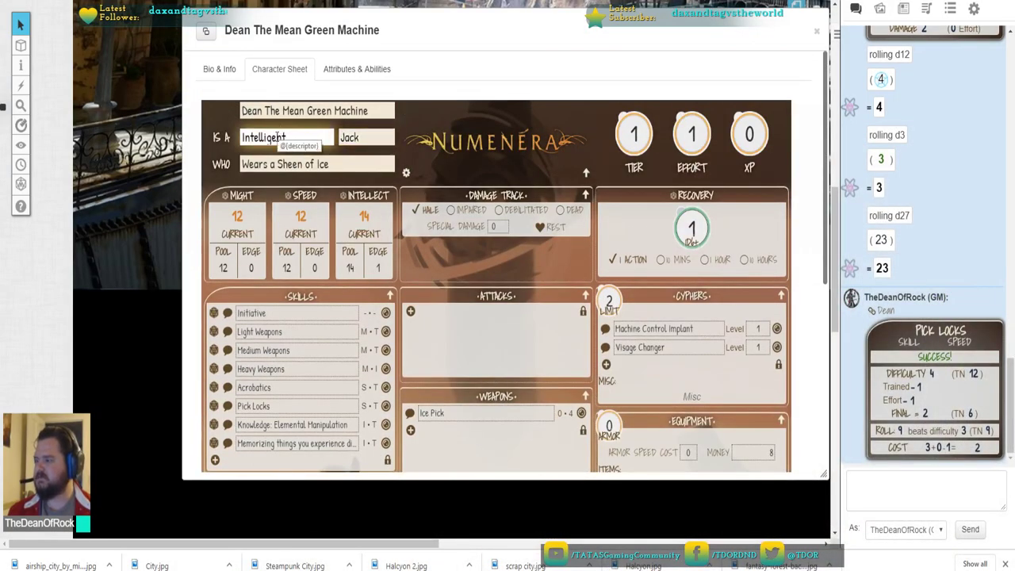
{"action": "scroll", "coordinate": [400, 177], "scroll_direction": "down", "scroll_amount": 3}
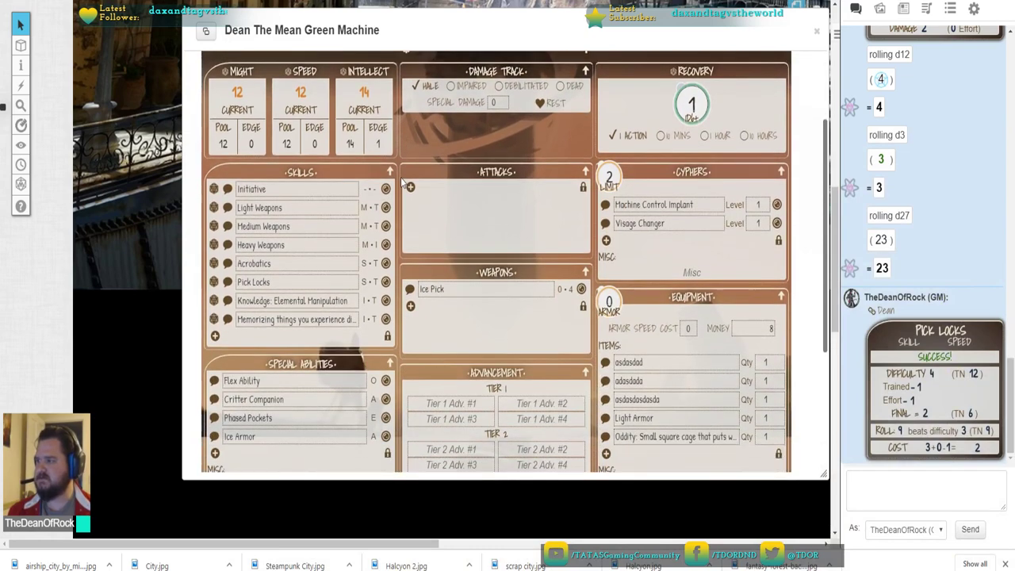
{"action": "scroll", "coordinate": [401, 177], "scroll_direction": "up", "scroll_amount": 3}
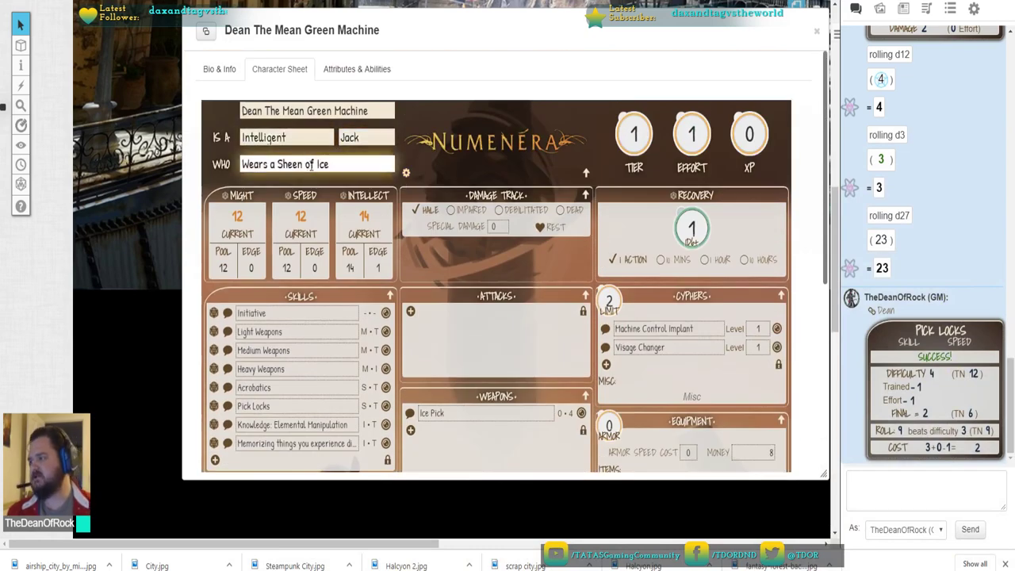
Check the Intellect Edge on the character sheet and review Ice Armor's use, cost, stat and description
{"action": "scroll", "coordinate": [331, 153], "scroll_direction": "down", "scroll_amount": 2}
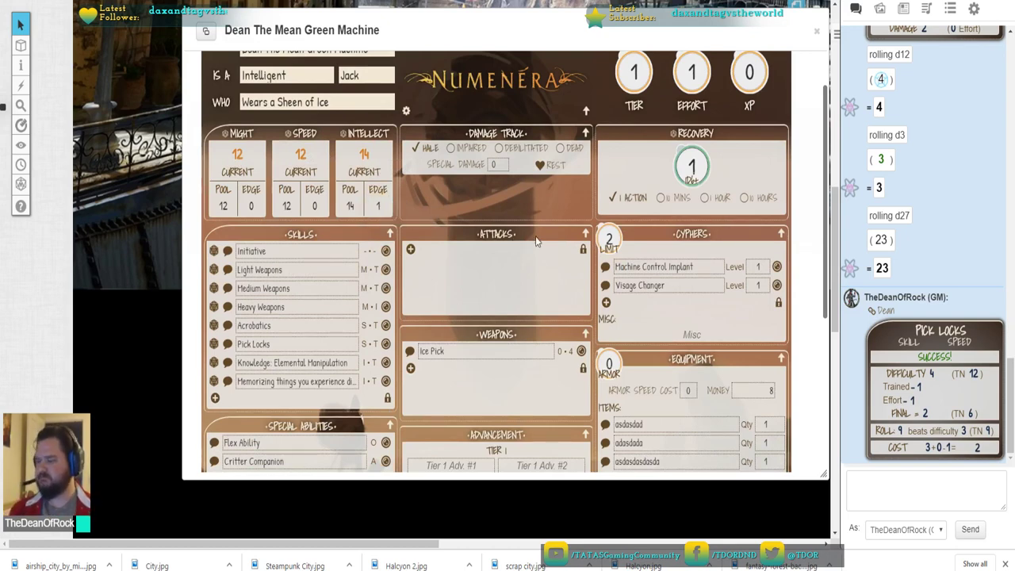
{"action": "scroll", "coordinate": [450, 211], "scroll_direction": "up", "scroll_amount": 1}
{"action": "scroll", "coordinate": [450, 210], "scroll_direction": "down", "scroll_amount": 1}
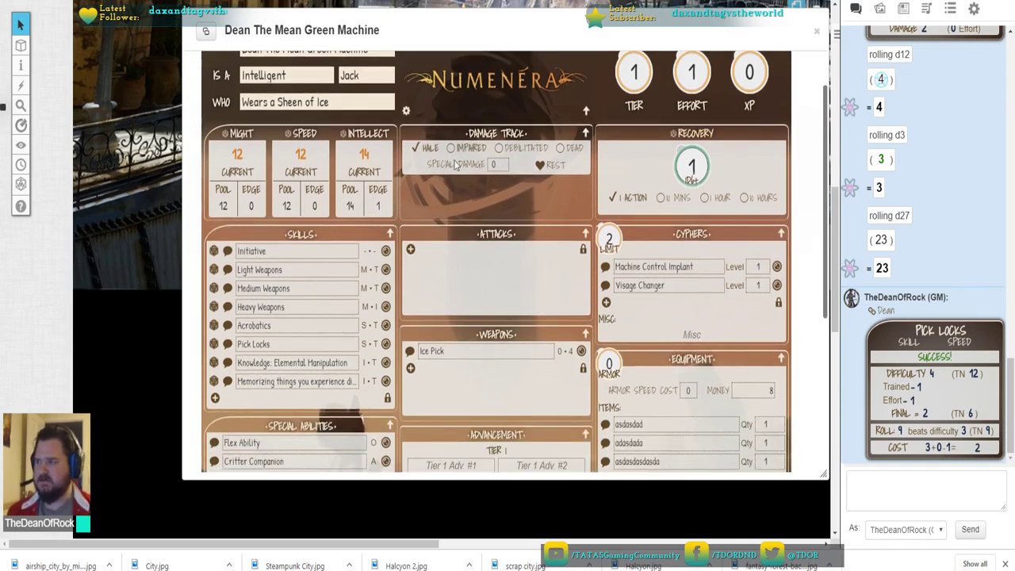
{"action": "left_click", "coordinate": [379, 208]}
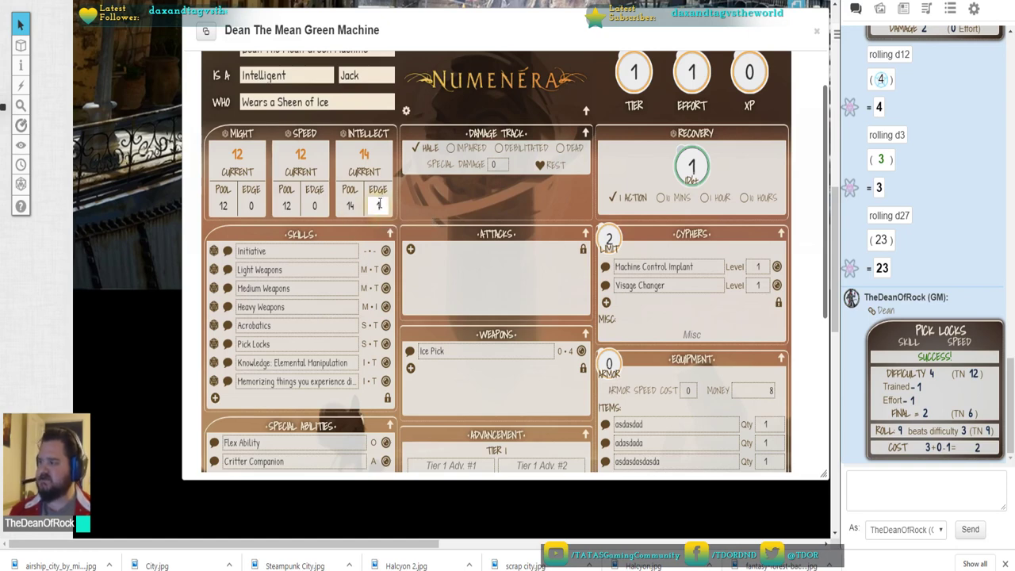
{"action": "left_click", "coordinate": [463, 208]}
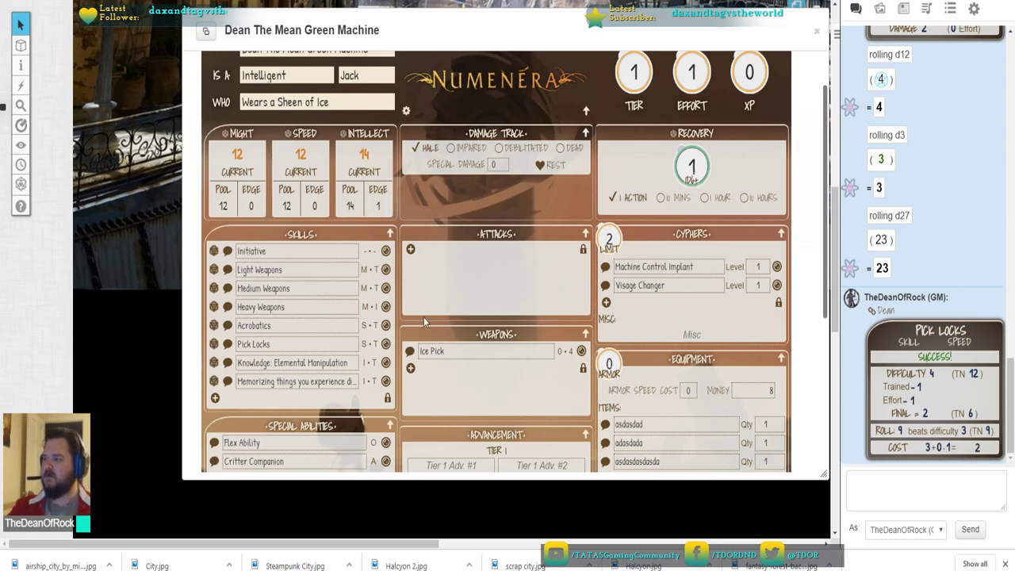
{"action": "scroll", "coordinate": [424, 317], "scroll_direction": "down", "scroll_amount": 3}
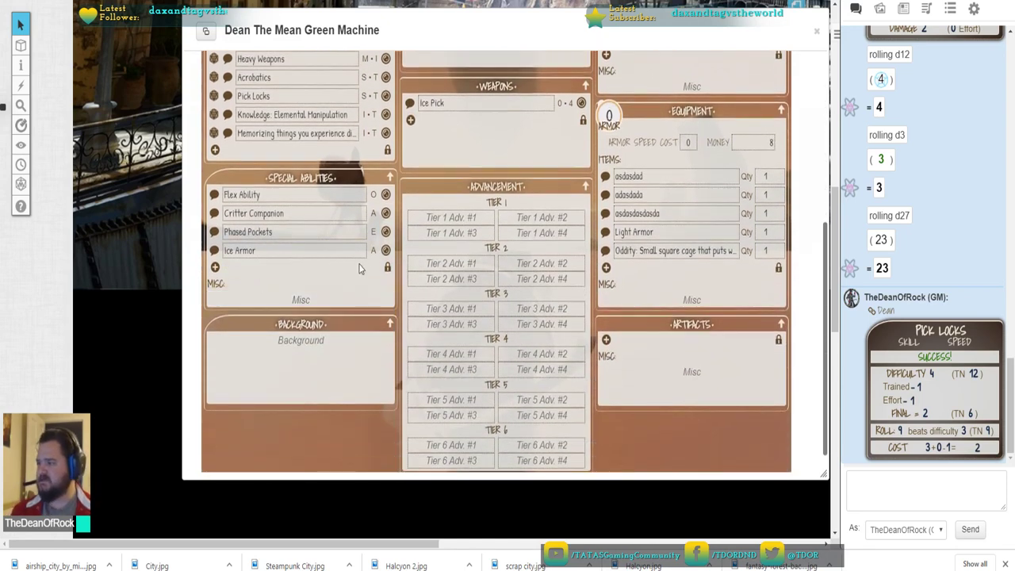
{"action": "left_click", "coordinate": [386, 252]}
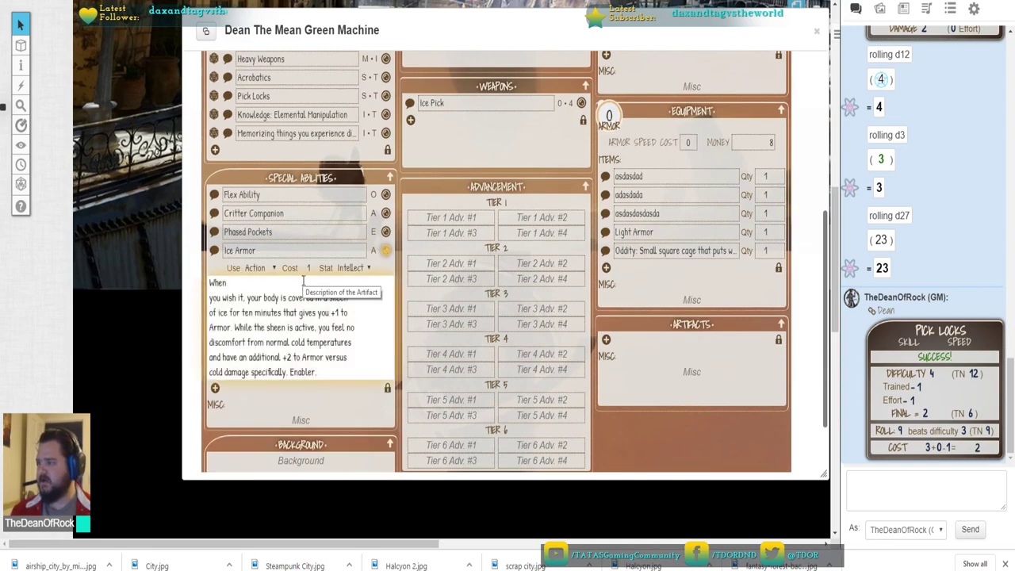
{"action": "left_click", "coordinate": [385, 250]}
Check the current Intellect pool against the cost of the Phased Pockets special ability
{"action": "scroll", "coordinate": [398, 251], "scroll_direction": "up", "scroll_amount": 1}
{"action": "scroll", "coordinate": [397, 250], "scroll_direction": "up", "scroll_amount": 5}
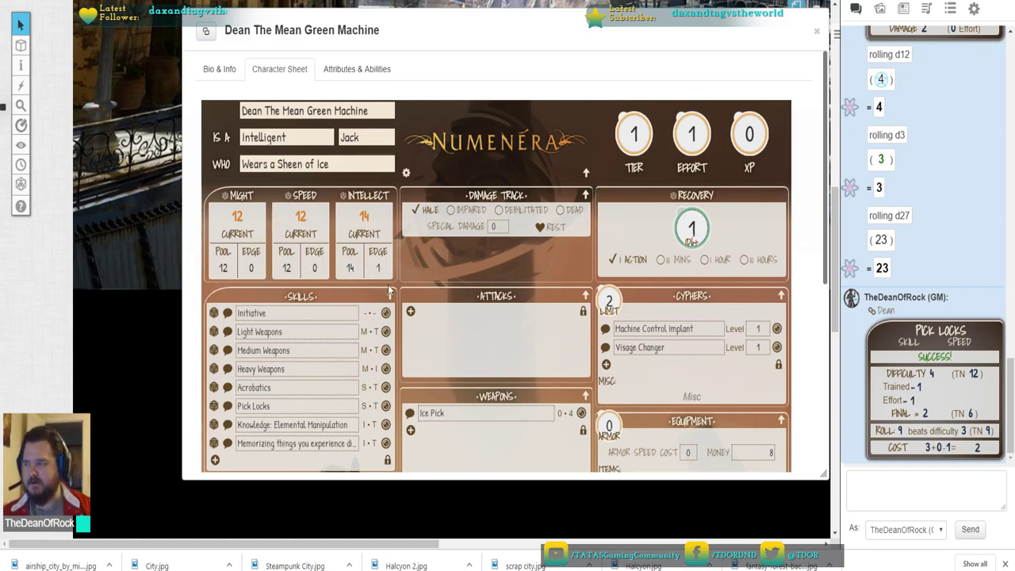
{"action": "left_click", "coordinate": [372, 220]}
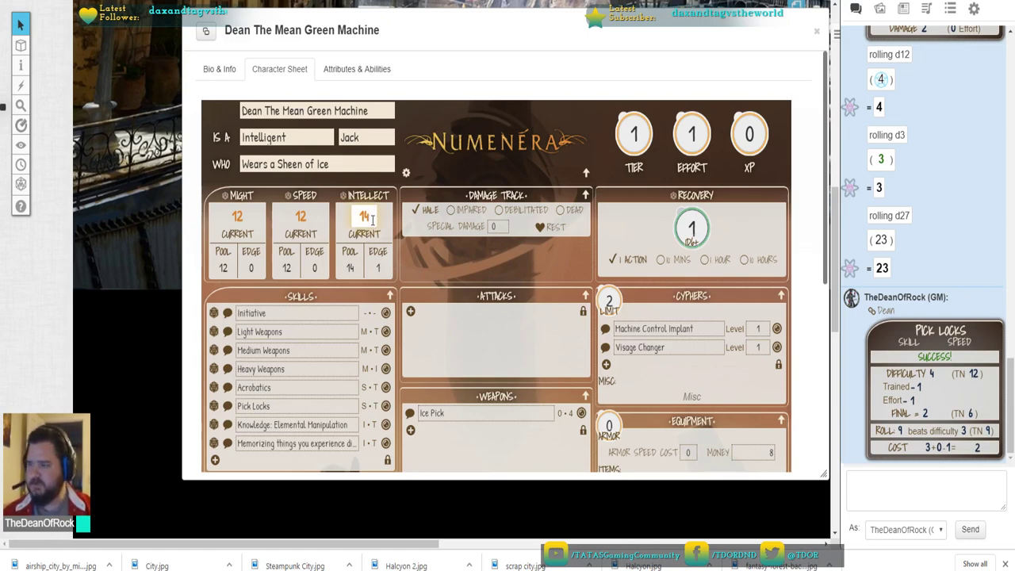
{"action": "scroll", "coordinate": [333, 294], "scroll_direction": "down", "scroll_amount": 1}
{"action": "scroll", "coordinate": [333, 294], "scroll_direction": "down", "scroll_amount": 2}
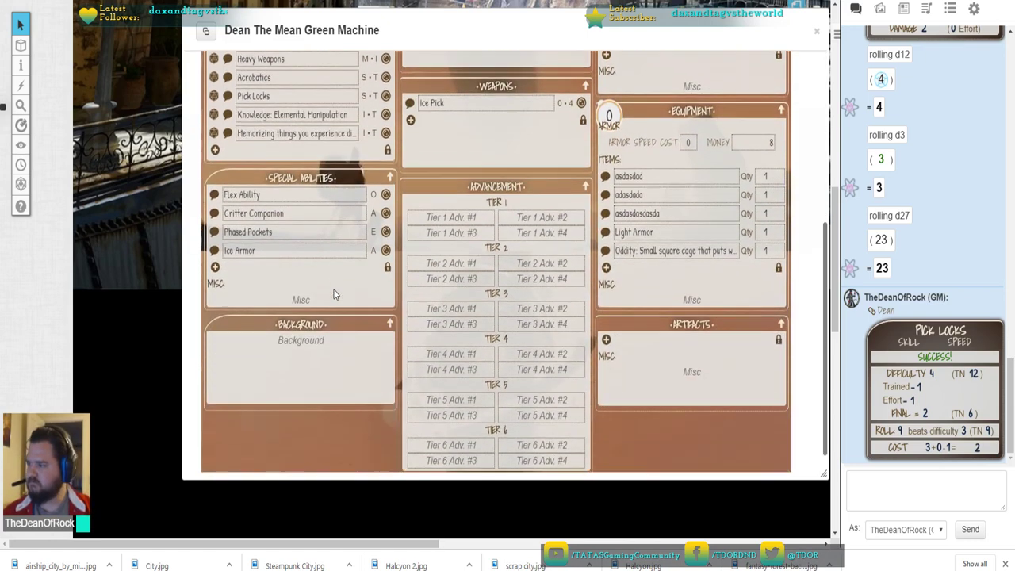
{"action": "scroll", "coordinate": [333, 292], "scroll_direction": "up", "scroll_amount": 1}
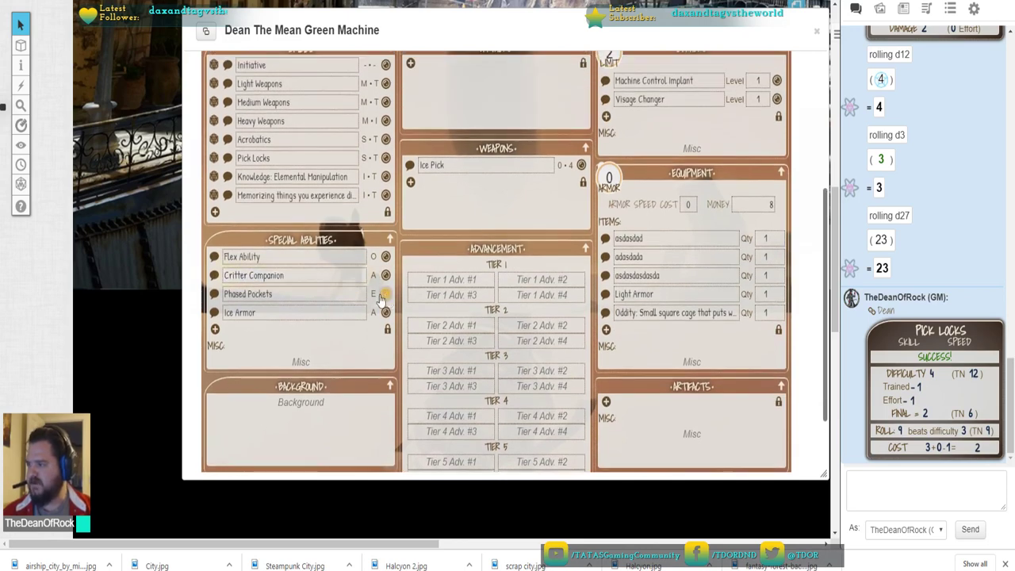
{"action": "left_click", "coordinate": [386, 294]}
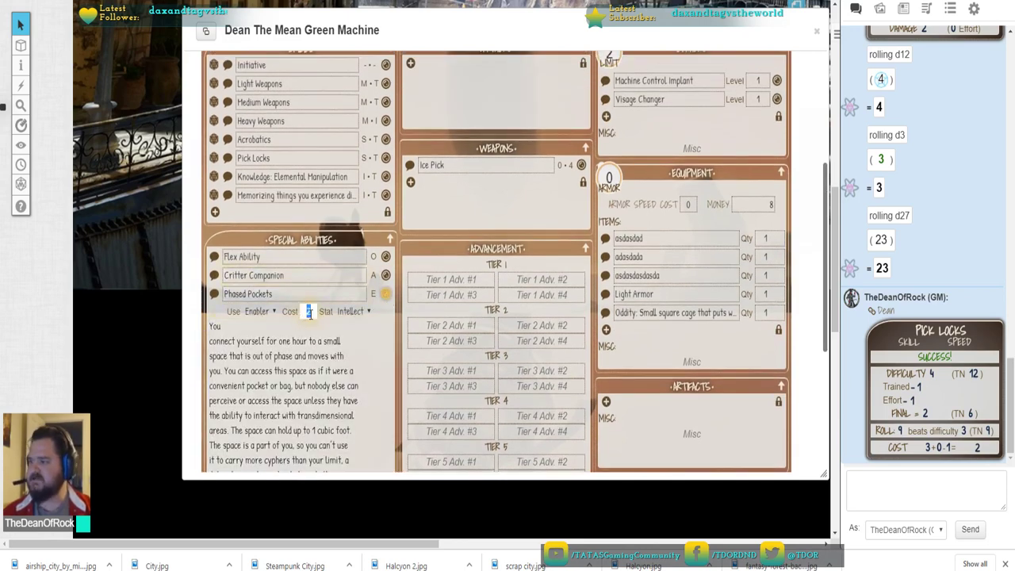
{"action": "left_click", "coordinate": [389, 318]}
{"action": "left_click", "coordinate": [388, 294]}
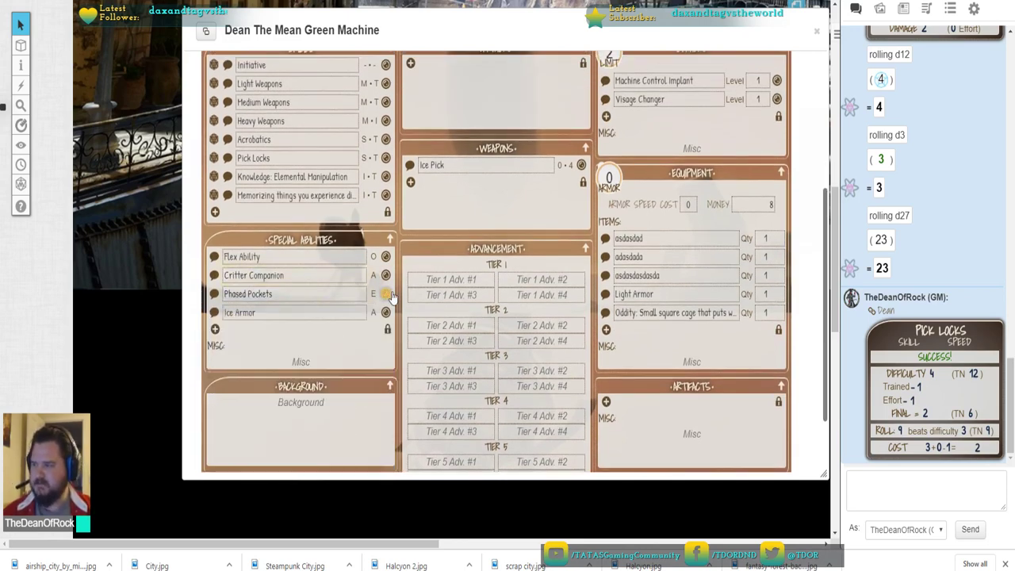
{"action": "scroll", "coordinate": [388, 295], "scroll_direction": "up", "scroll_amount": 3}
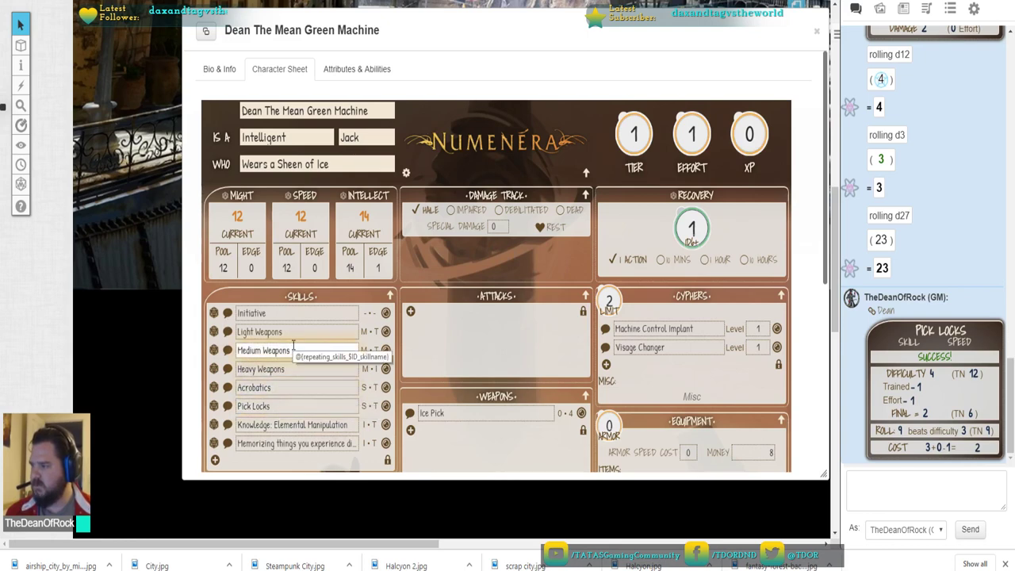
{"action": "scroll", "coordinate": [287, 357], "scroll_direction": "down", "scroll_amount": 1}
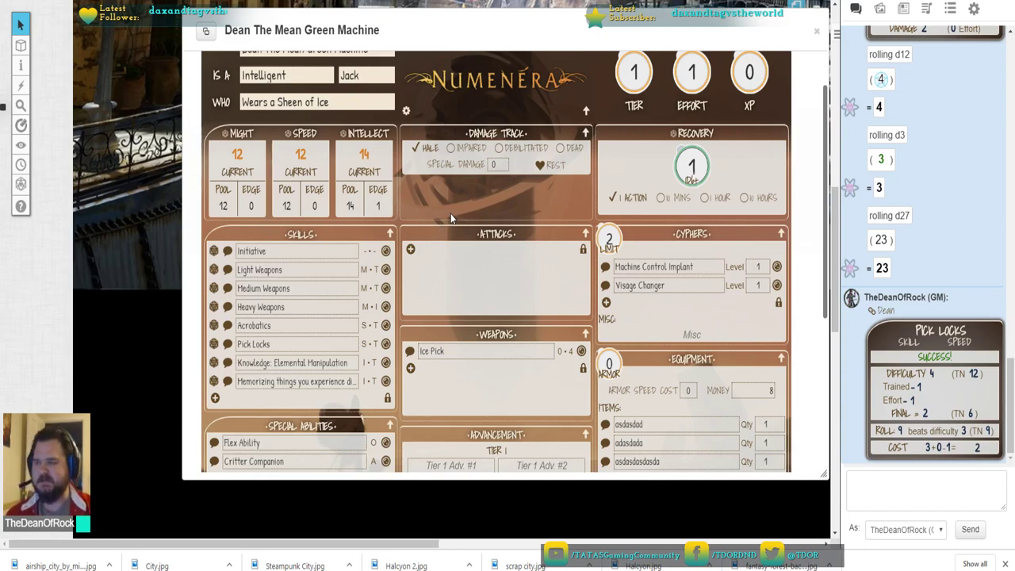
{"action": "left_click", "coordinate": [212, 348]}
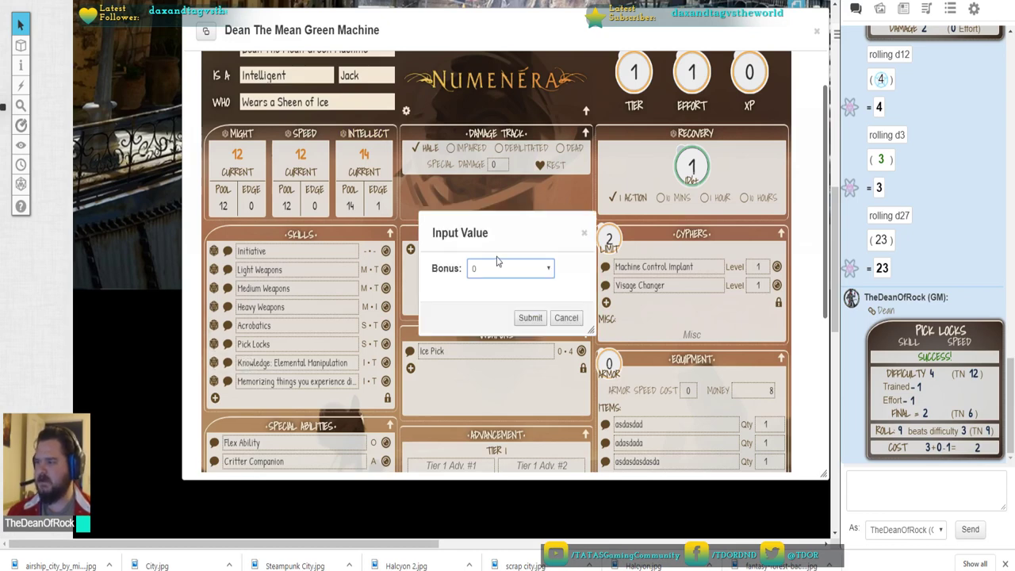
{"action": "left_click", "coordinate": [531, 318]}
{"action": "left_click", "coordinate": [521, 269]}
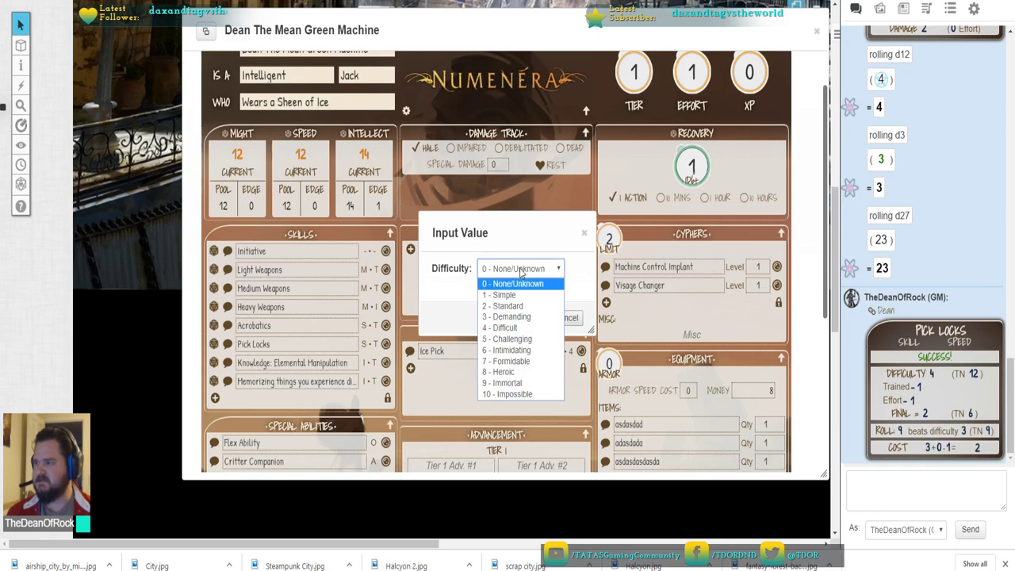
{"action": "left_click", "coordinate": [519, 329]}
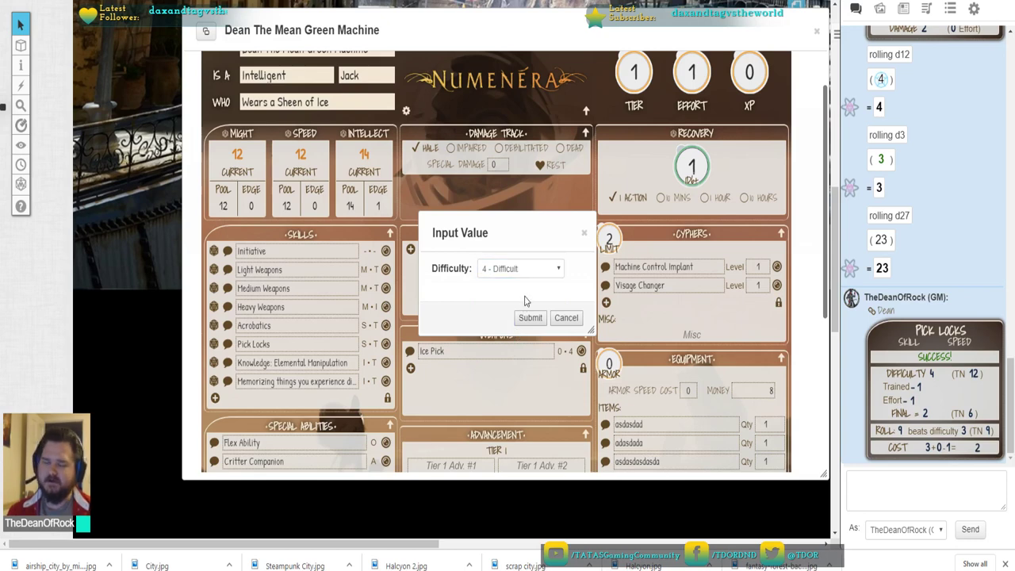
{"action": "left_click", "coordinate": [528, 318]}
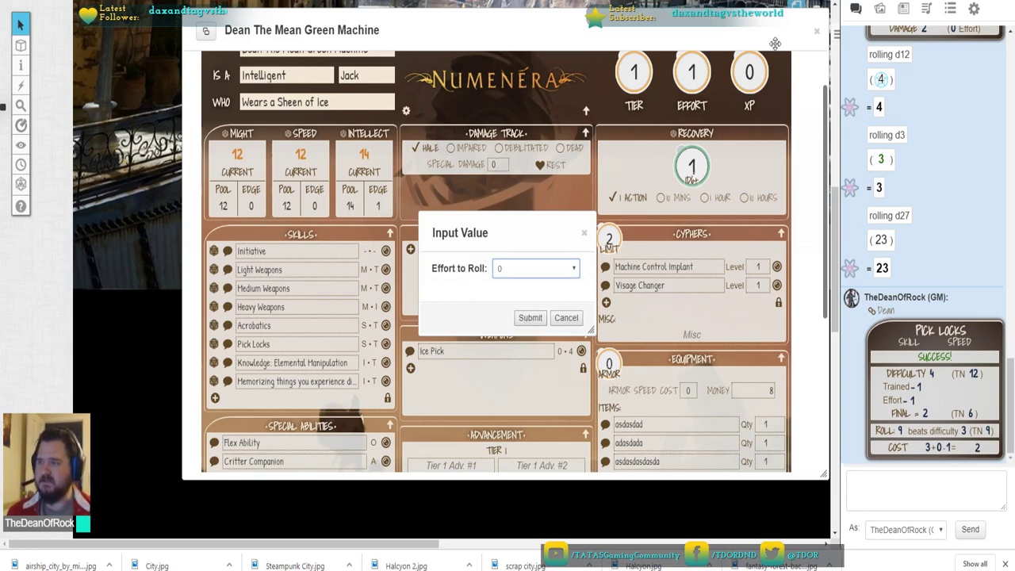
{"action": "double_click", "coordinate": [692, 73]}
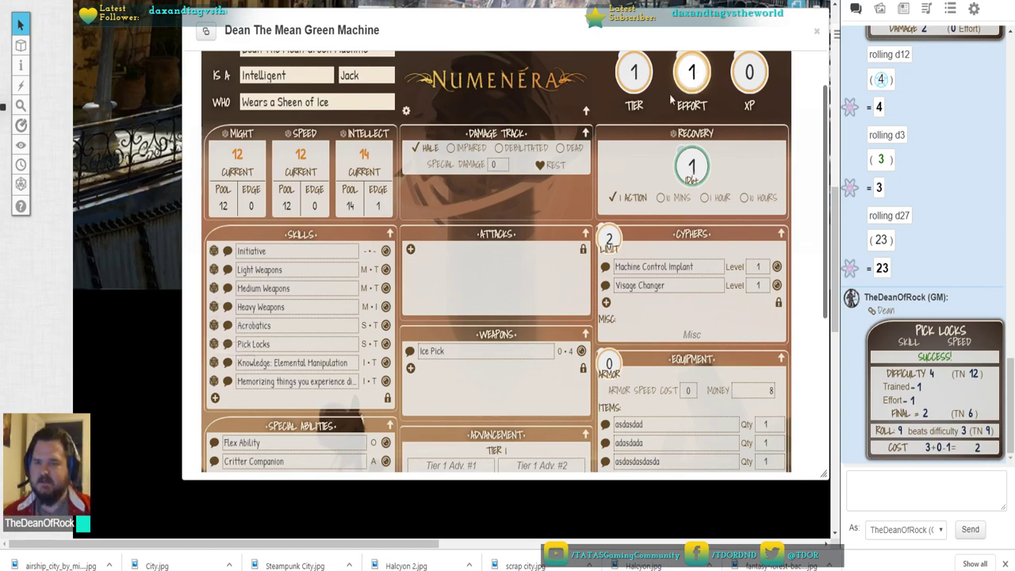
{"action": "left_click", "coordinate": [429, 105]}
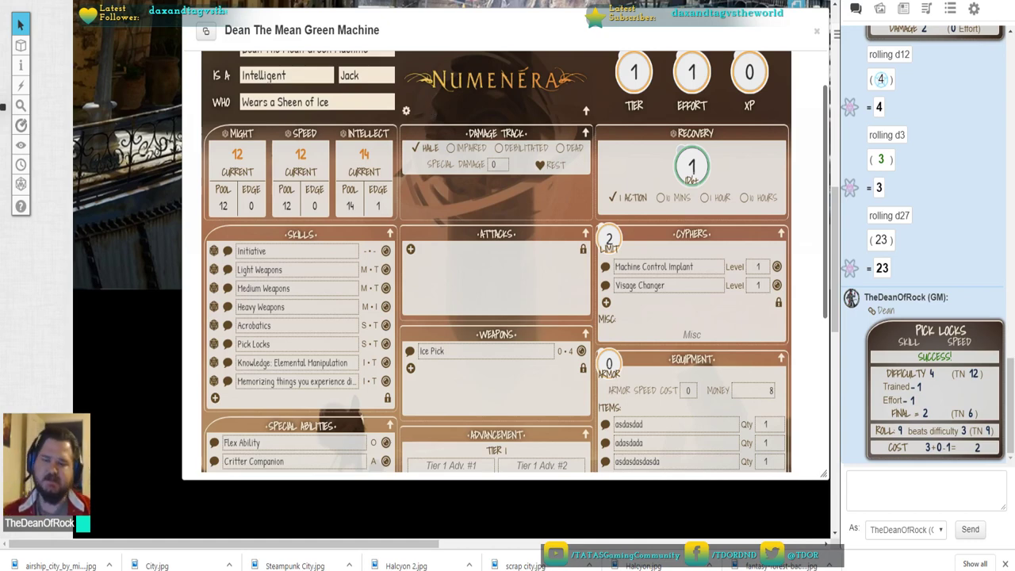
Set the character's current Speed to 9
{"action": "double_click", "coordinate": [301, 154]}
{"action": "left_click_drag", "start_coordinate": [301, 155], "coordinate": [296, 166]}
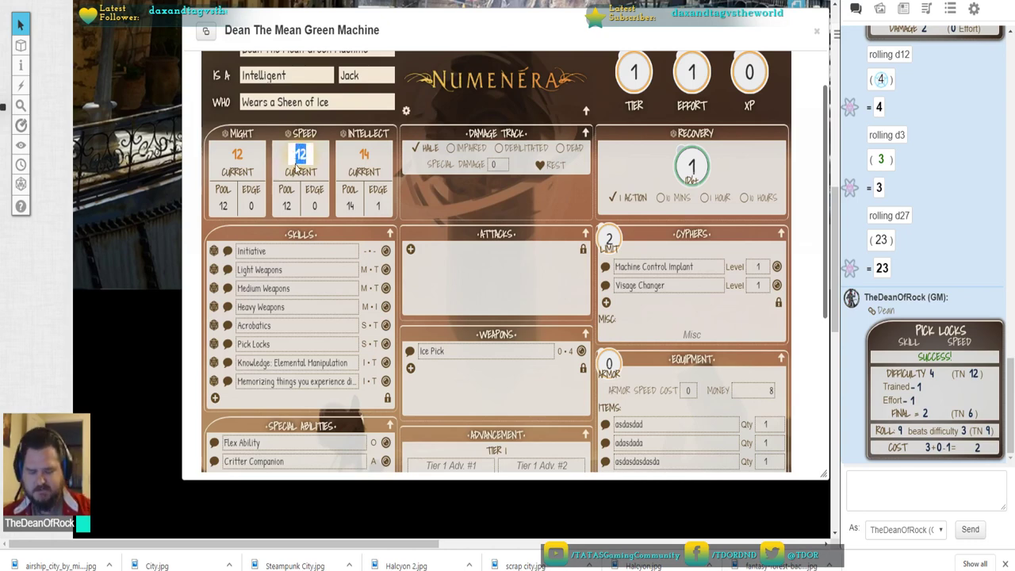
{"action": "type", "text": "9"}
{"action": "left_click", "coordinate": [425, 200]}
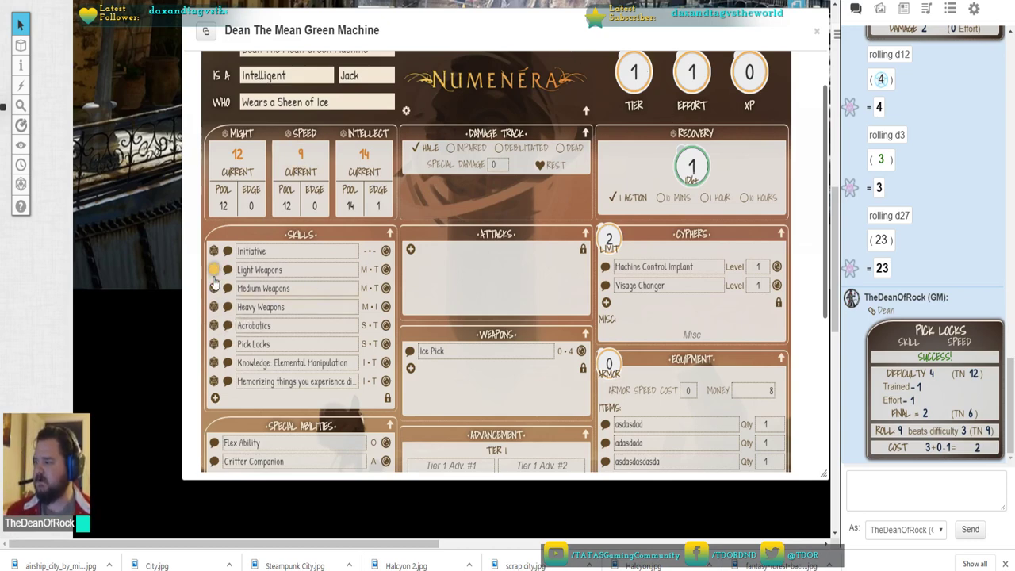
Roll the Pick Locks skill with bonus 0, difficulty "4 - Difficult", 1 level of effort and asset 0
{"action": "left_click", "coordinate": [214, 325]}
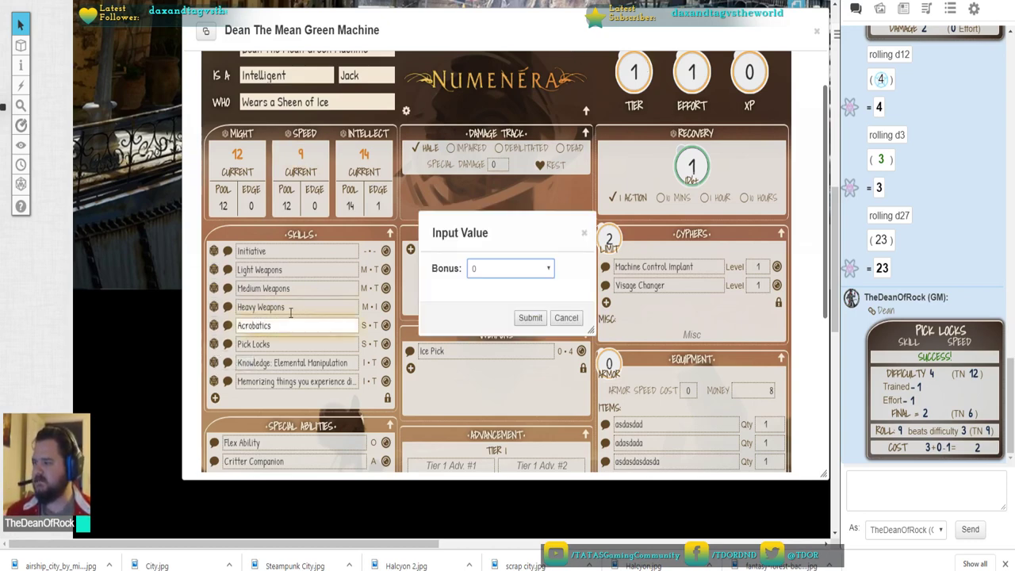
{"action": "left_click", "coordinate": [523, 317]}
{"action": "left_click", "coordinate": [540, 272]}
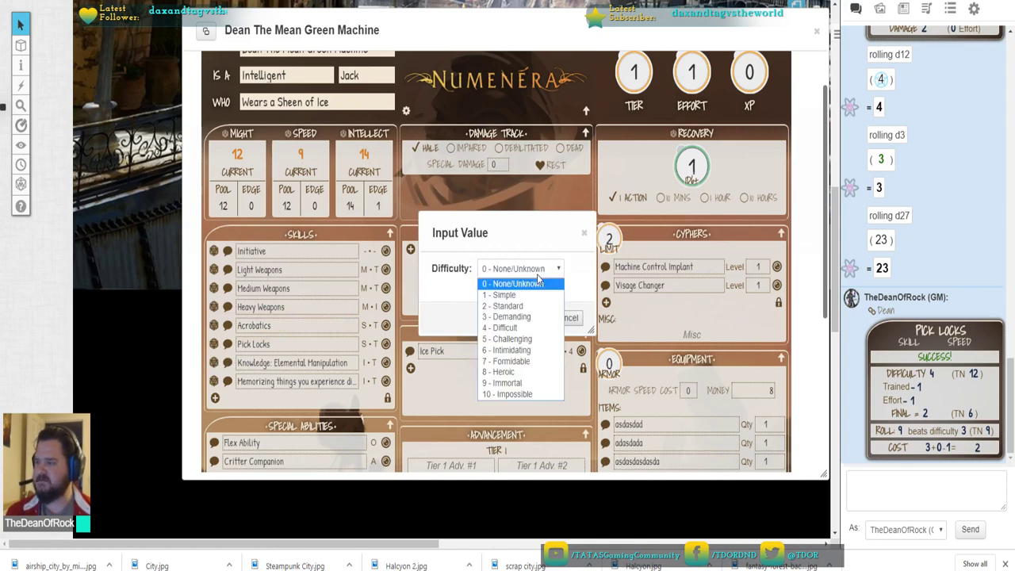
{"action": "left_click", "coordinate": [505, 327]}
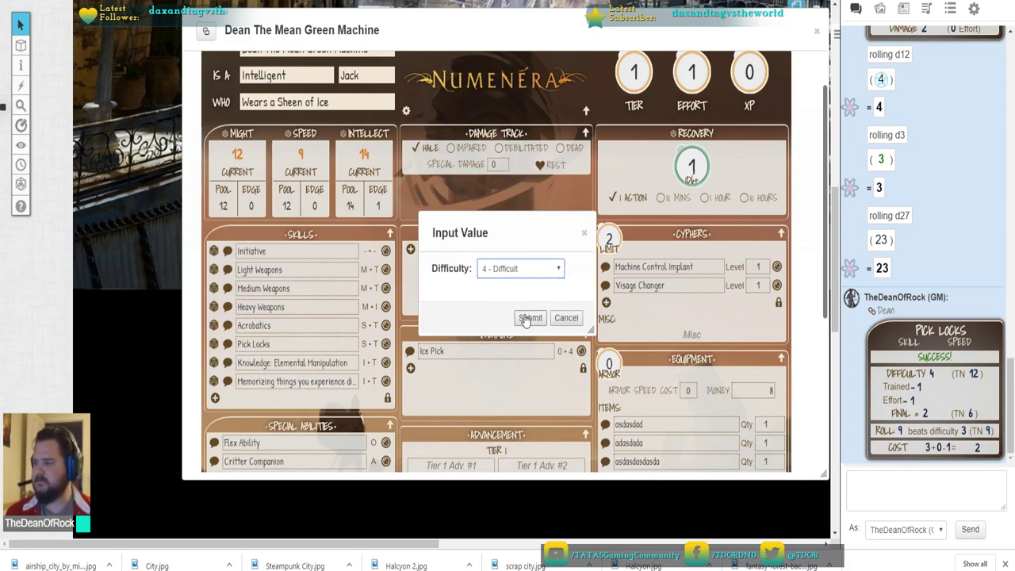
{"action": "left_click", "coordinate": [525, 318]}
{"action": "left_click", "coordinate": [517, 274]}
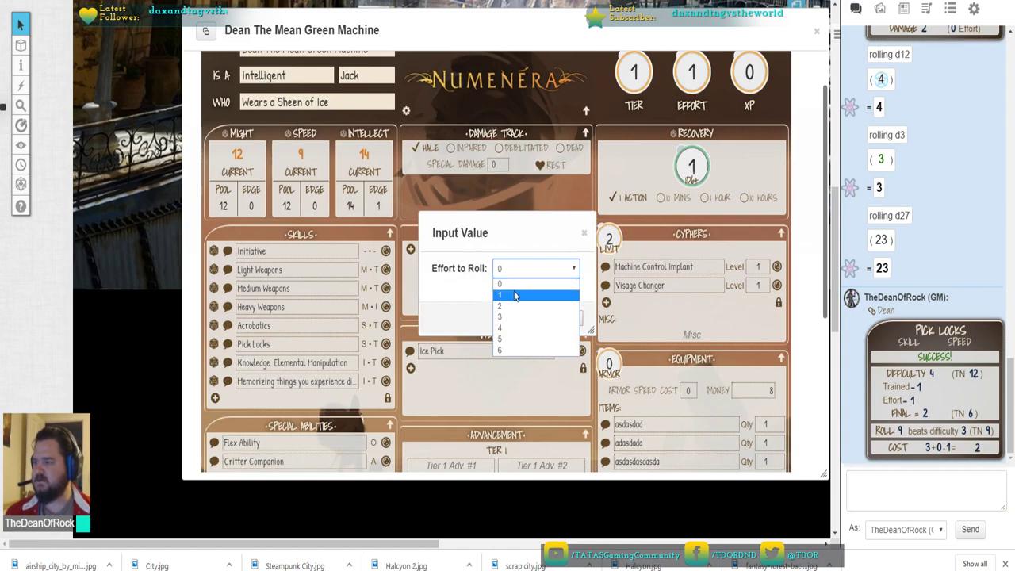
{"action": "left_click", "coordinate": [515, 296]}
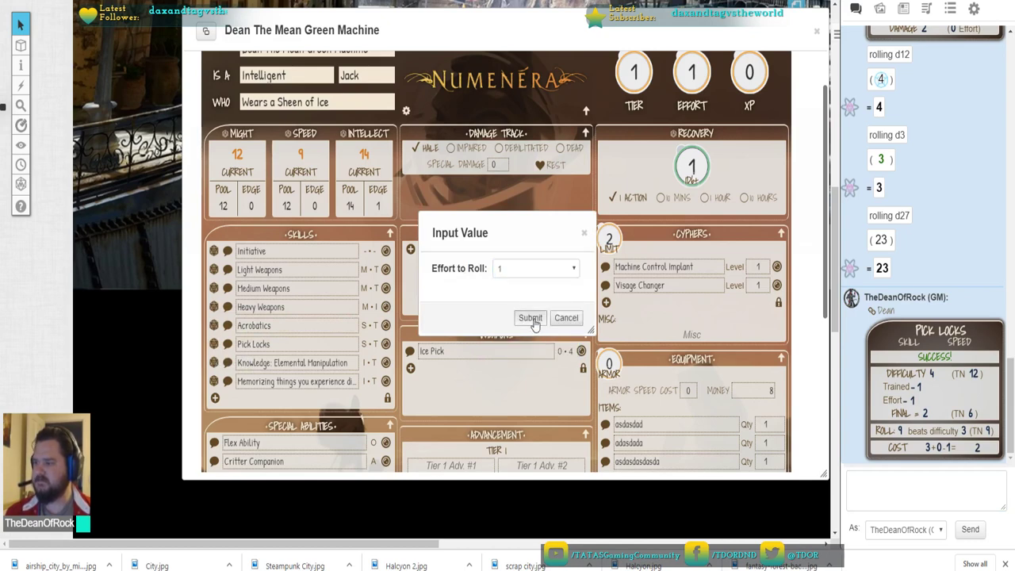
{"action": "left_click", "coordinate": [532, 321]}
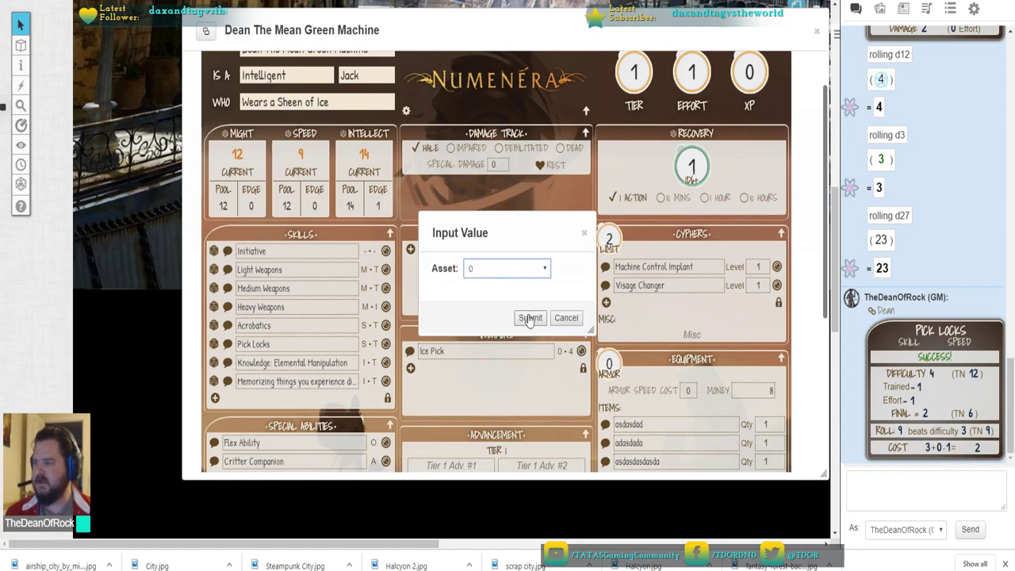
{"action": "left_click", "coordinate": [539, 298]}
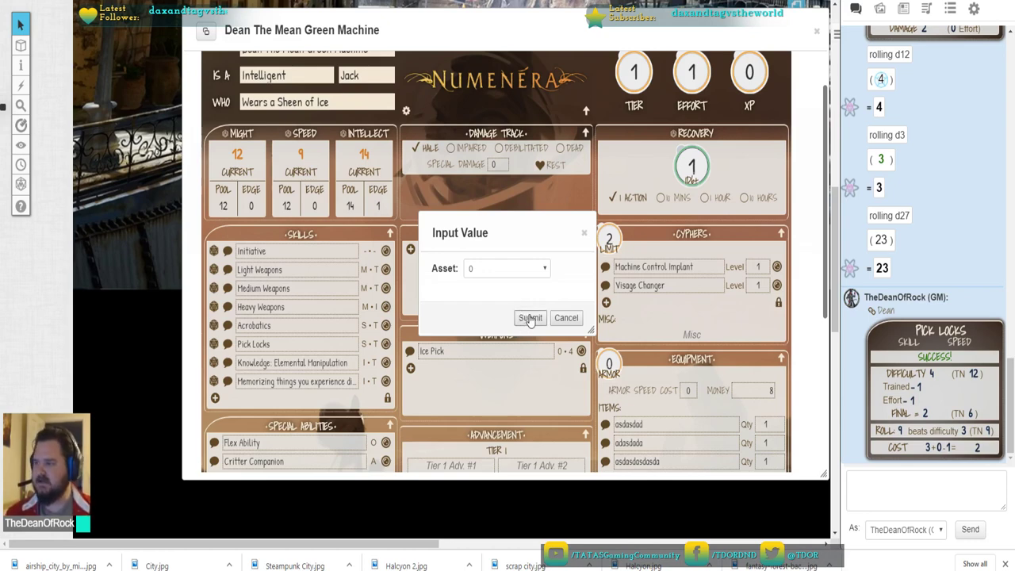
{"action": "left_click", "coordinate": [528, 318]}
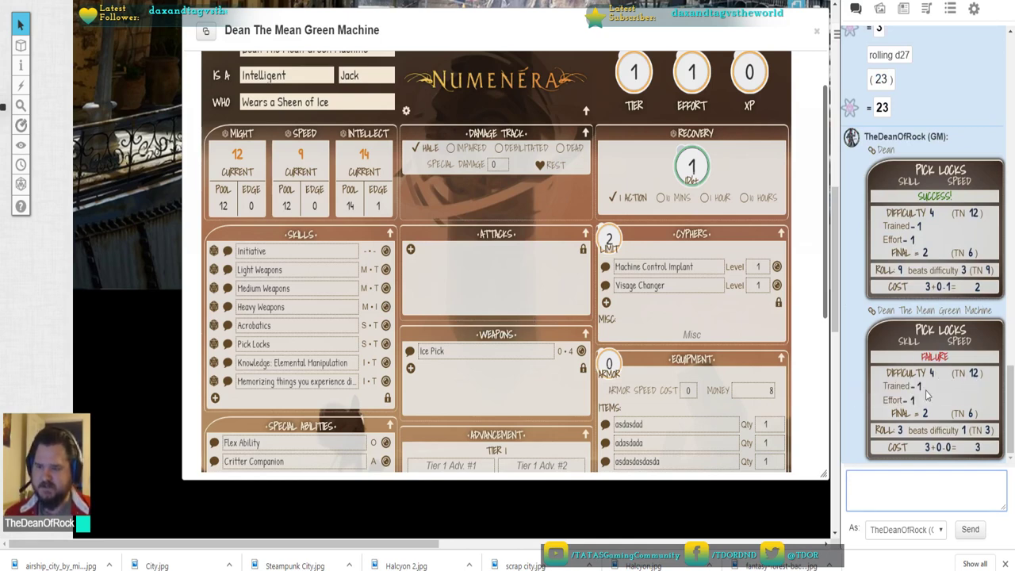
Examine the latest Pick Locks roll card in the chat, including how its difficulty and final target number are calculated
{"action": "left_click", "coordinate": [887, 377]}
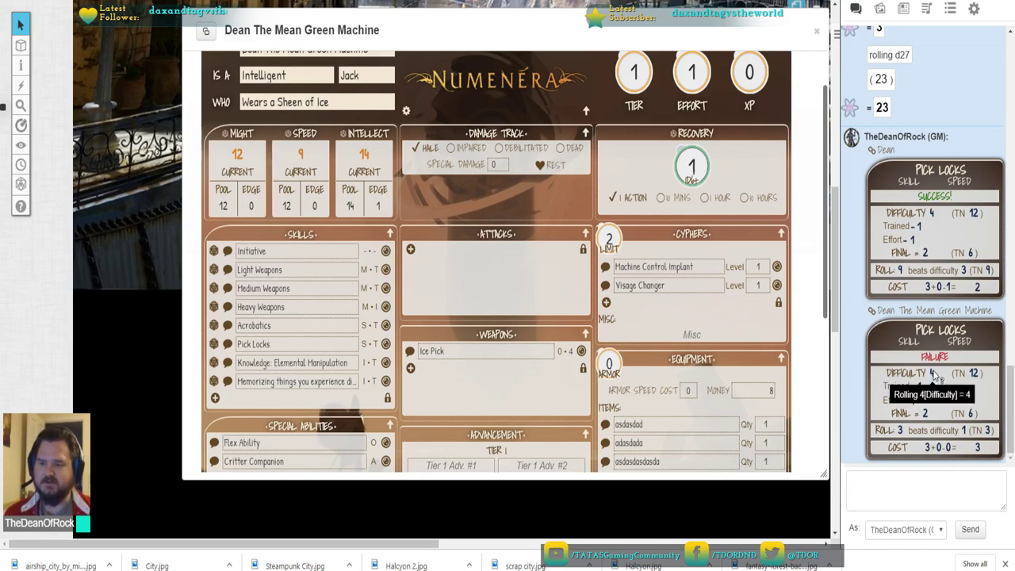
{"action": "mouse_move", "coordinate": [934, 382]}
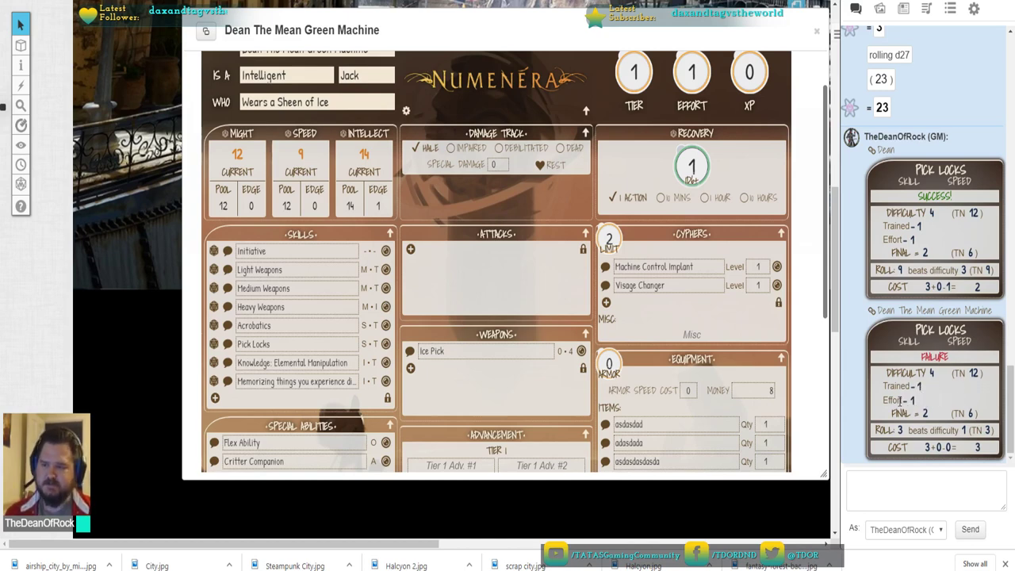
{"action": "mouse_move", "coordinate": [925, 417]}
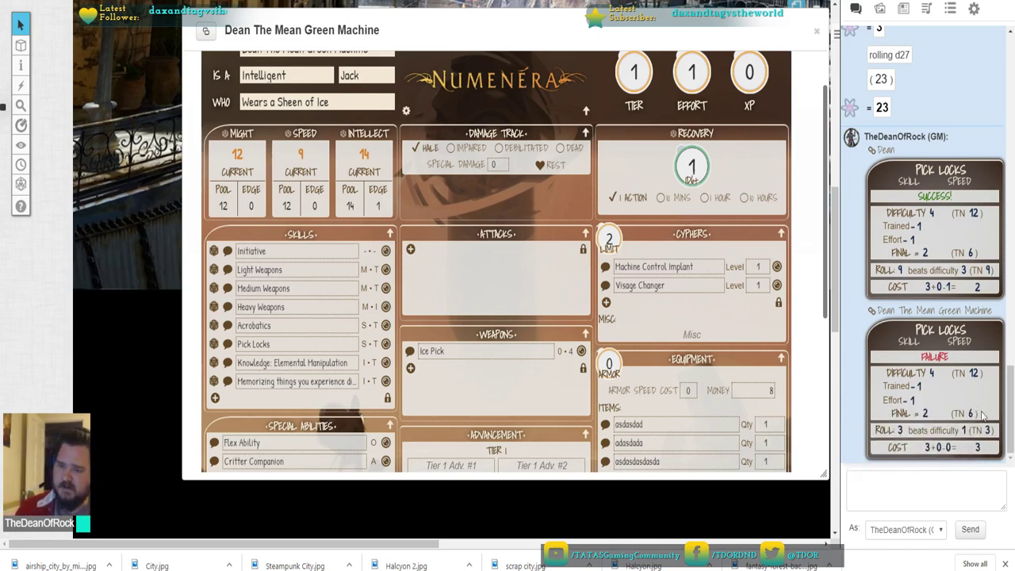
{"action": "left_click_drag", "start_coordinate": [974, 413], "coordinate": [959, 413]}
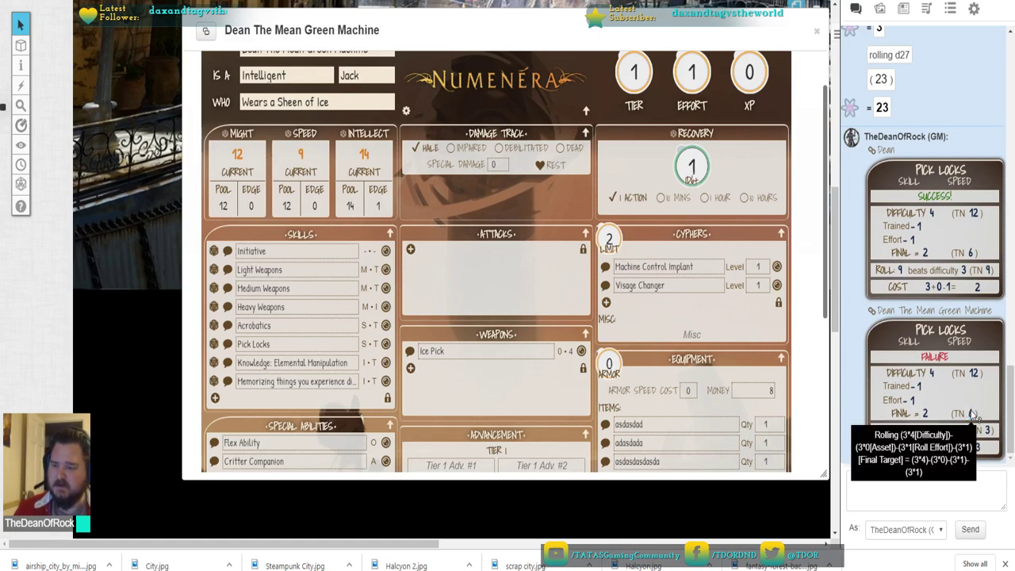
{"action": "double_click", "coordinate": [959, 344]}
{"action": "left_click", "coordinate": [955, 362]}
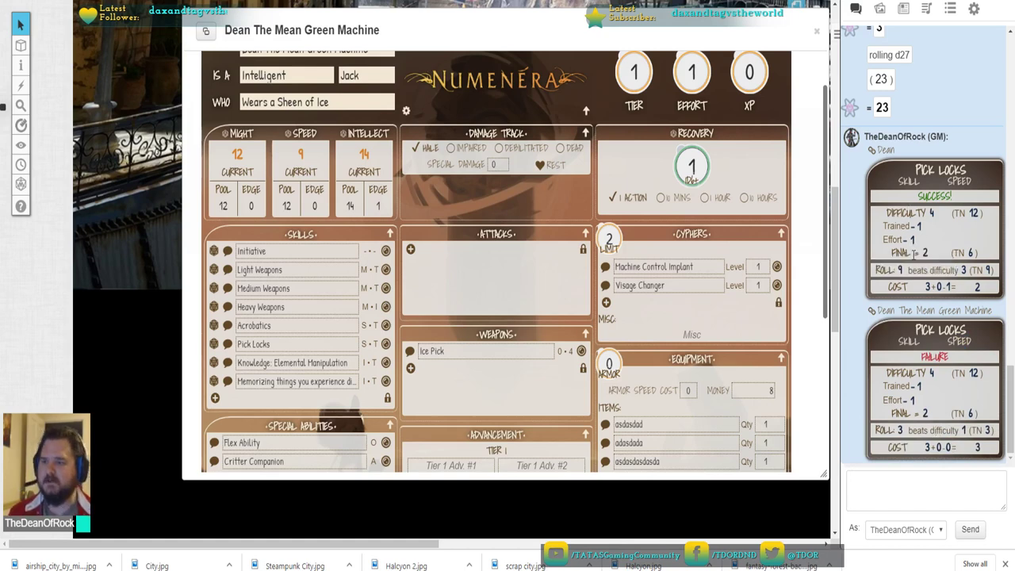
Examine the earlier successful Pick Locks roll card in the chat, comparing its starting target number with the final difficulty
{"action": "mouse_move", "coordinate": [920, 240]}
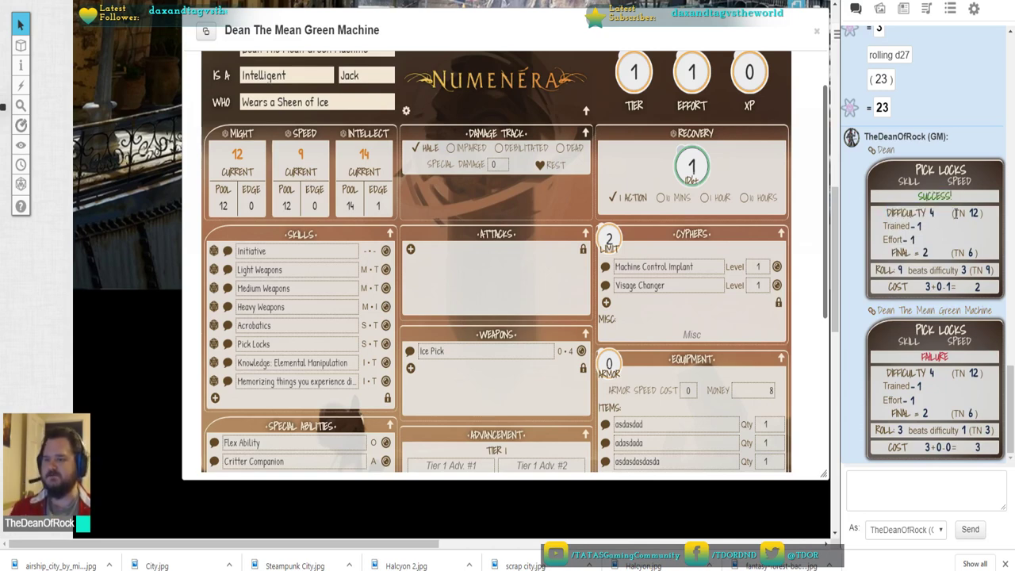
{"action": "mouse_move", "coordinate": [977, 214]}
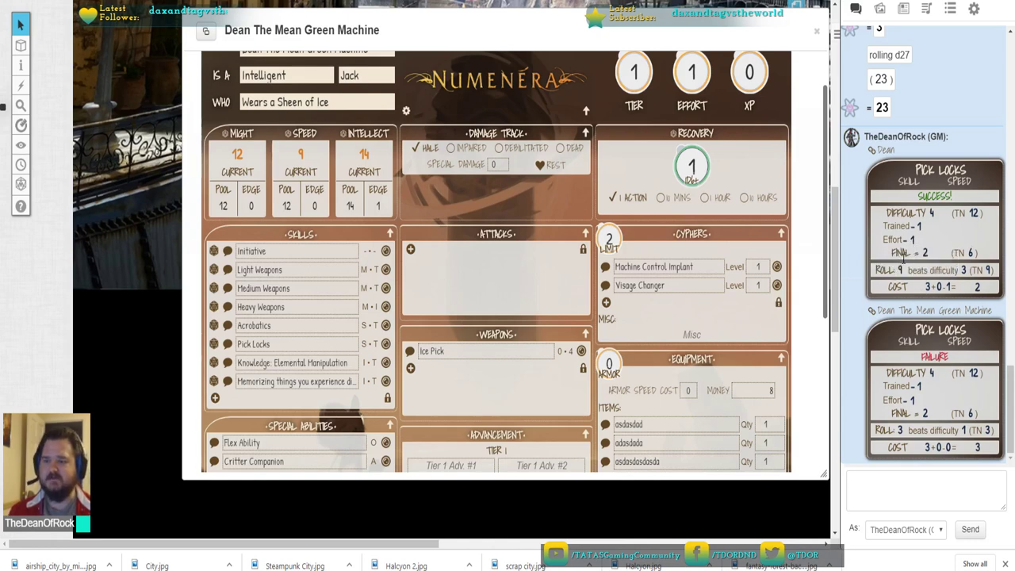
{"action": "mouse_move", "coordinate": [924, 254]}
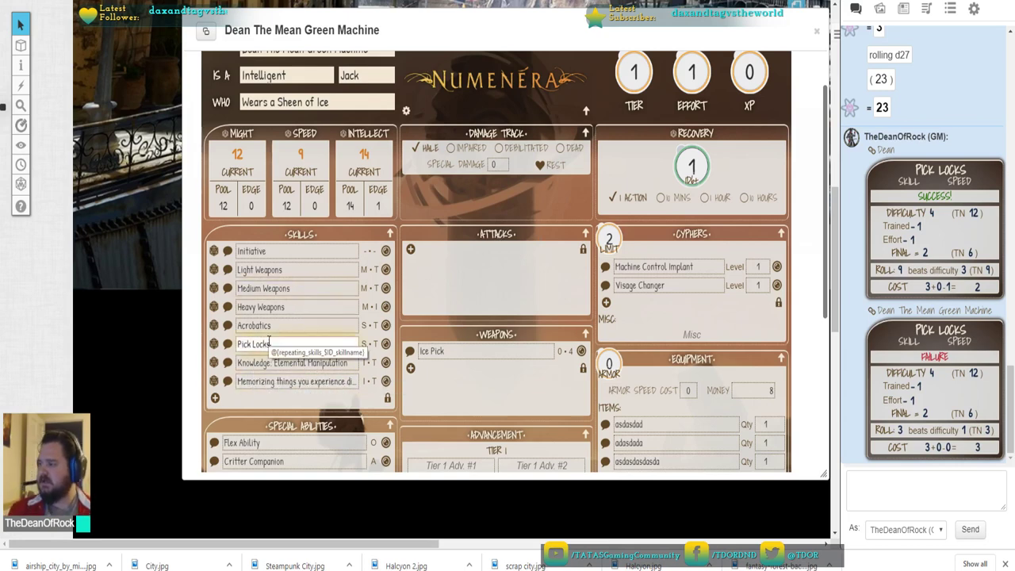
Roll the Acrobatics skill with bonus 0, difficulty "2 - Standard" and 0 effort, and read its roll card in the chat
{"action": "left_click", "coordinate": [270, 312]}
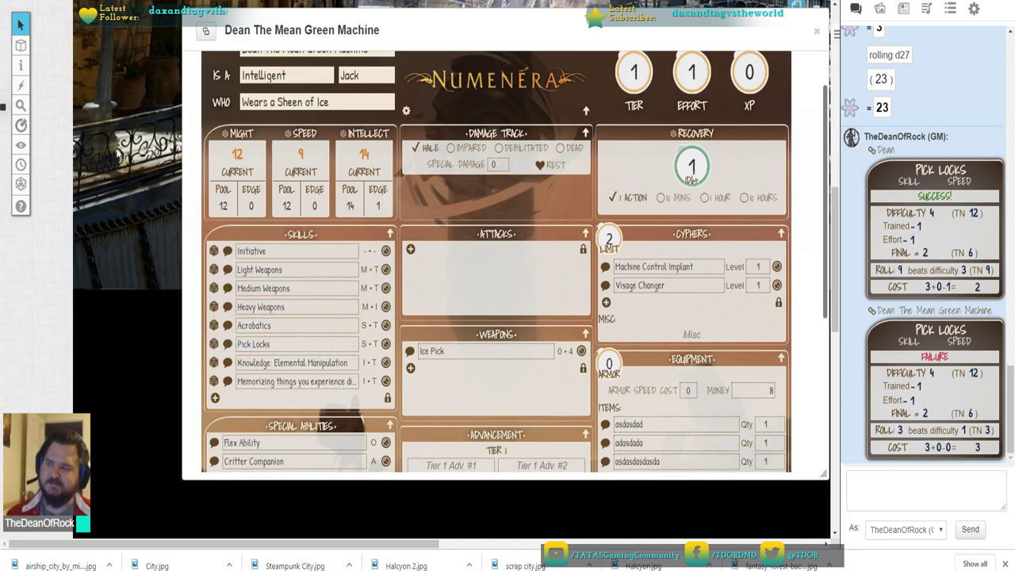
{"action": "left_click", "coordinate": [213, 328]}
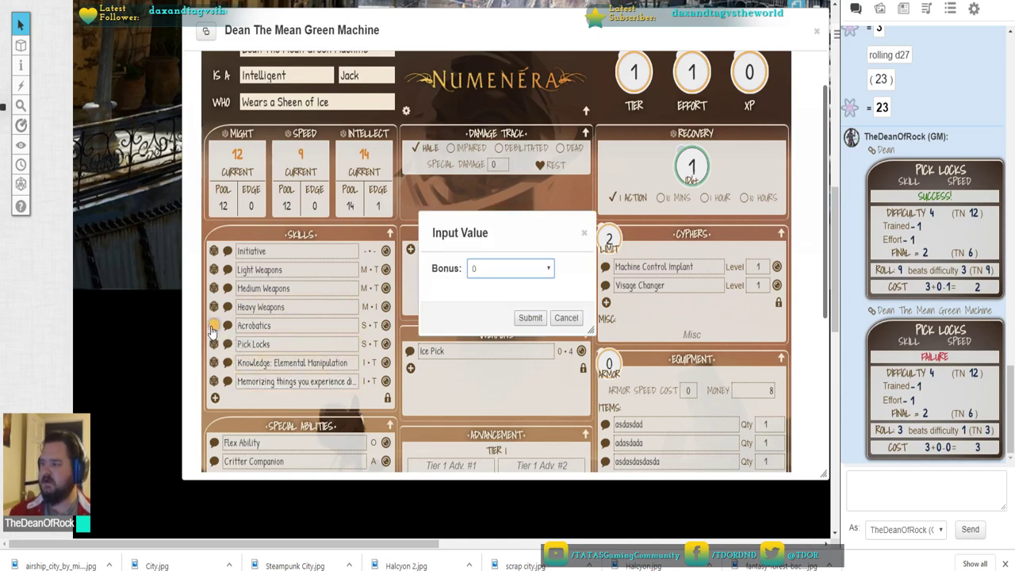
{"action": "left_click", "coordinate": [509, 273]}
{"action": "left_click", "coordinate": [509, 273]}
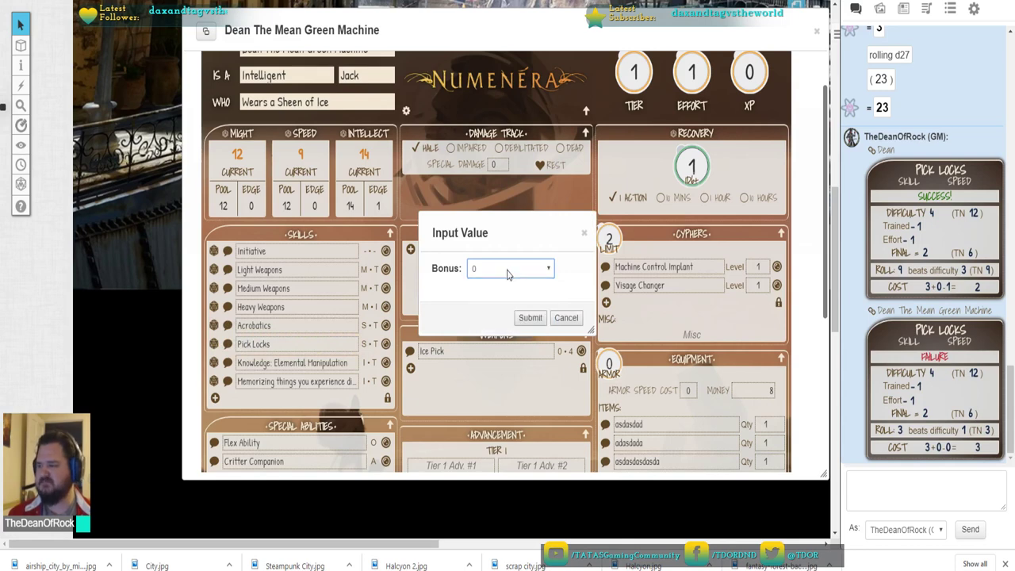
{"action": "left_click", "coordinate": [525, 318]}
{"action": "left_click", "coordinate": [519, 270]}
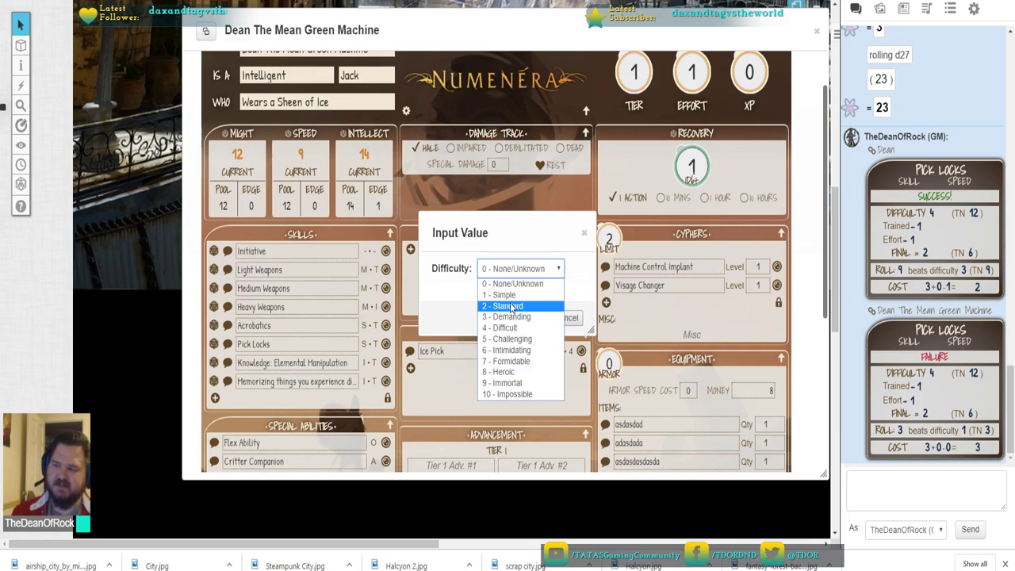
{"action": "left_click", "coordinate": [512, 307]}
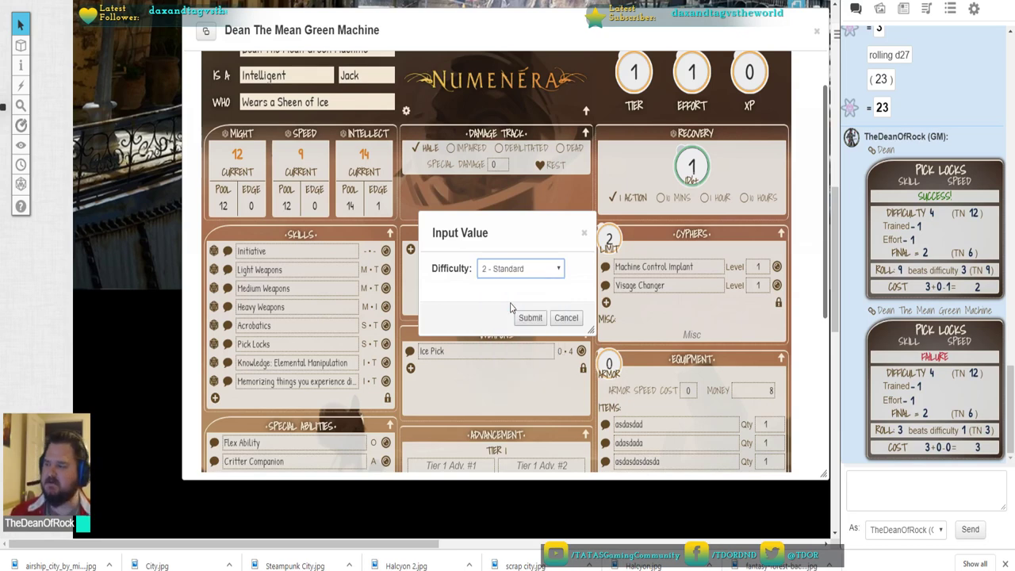
{"action": "left_click", "coordinate": [530, 318]}
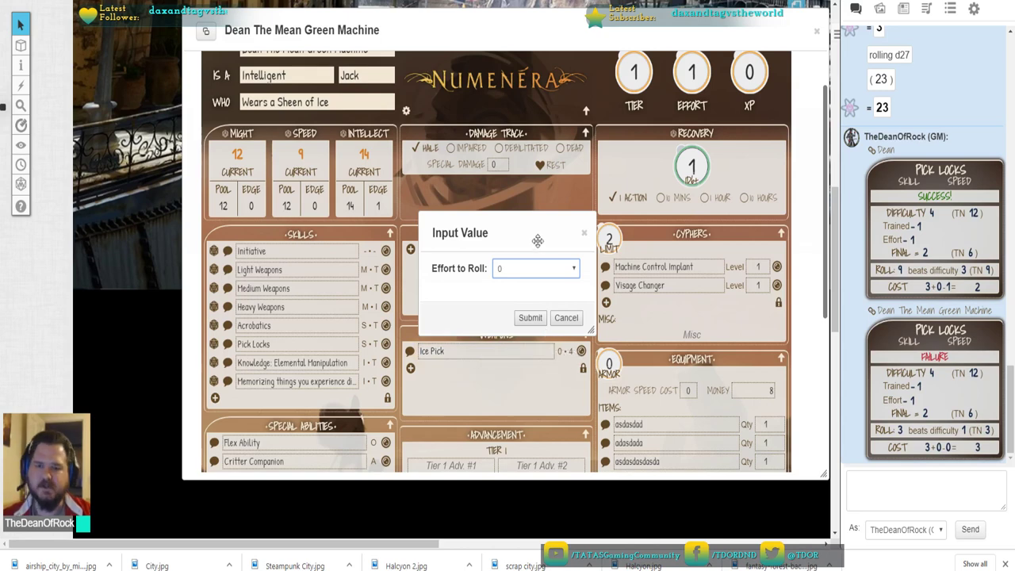
{"action": "left_click", "coordinate": [530, 318]}
{"action": "left_click", "coordinate": [530, 319]}
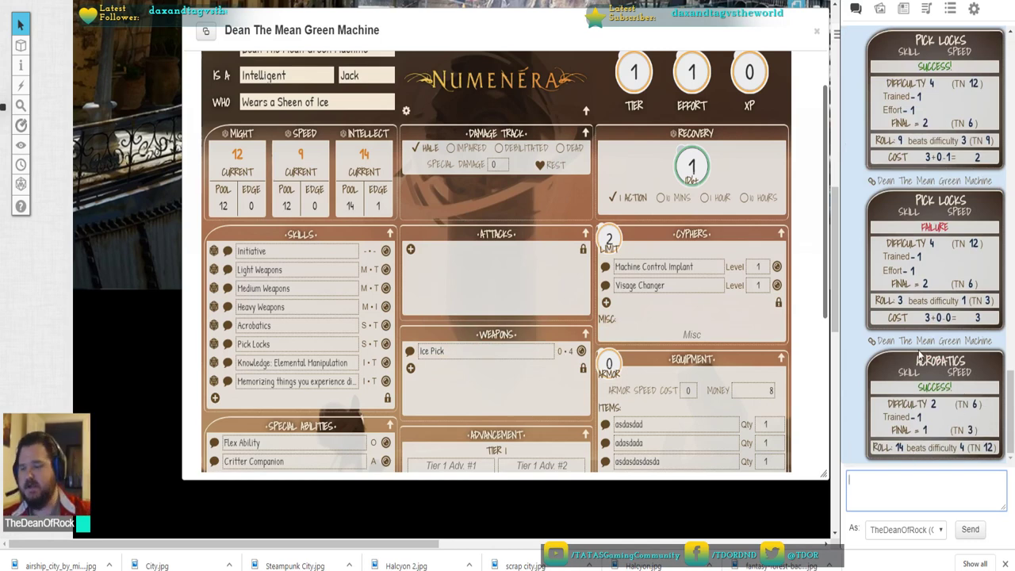
{"action": "mouse_move", "coordinate": [936, 408]}
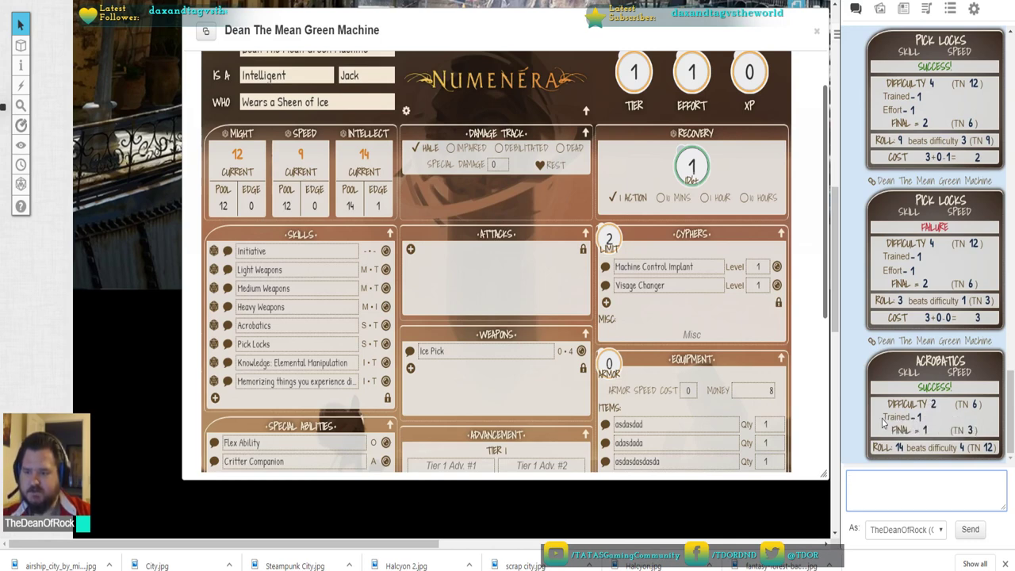
{"action": "mouse_move", "coordinate": [899, 447]}
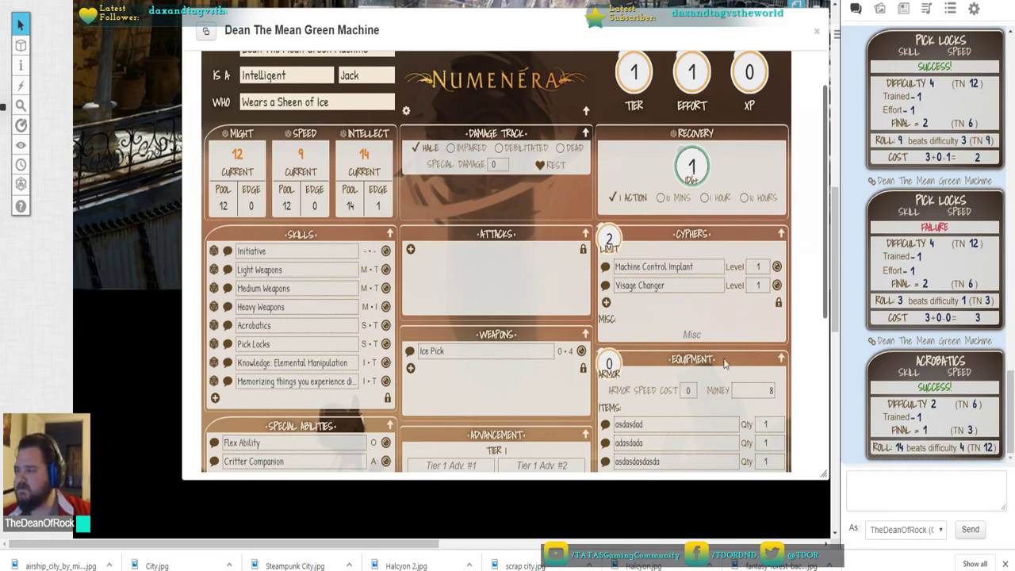
Review the whole character sheet, from the stat pools and skills down to the special abilities, advancement, equipment and artifacts
{"action": "scroll", "coordinate": [449, 238], "scroll_direction": "down", "scroll_amount": 3}
{"action": "scroll", "coordinate": [449, 219], "scroll_direction": "up", "scroll_amount": 4}
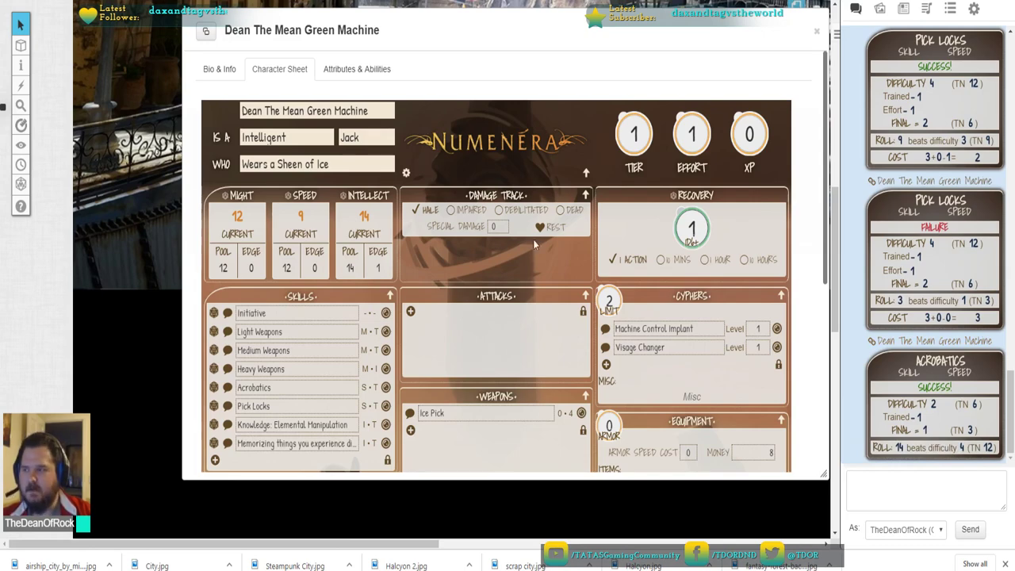
{"action": "scroll", "coordinate": [542, 182], "scroll_direction": "down", "scroll_amount": 3}
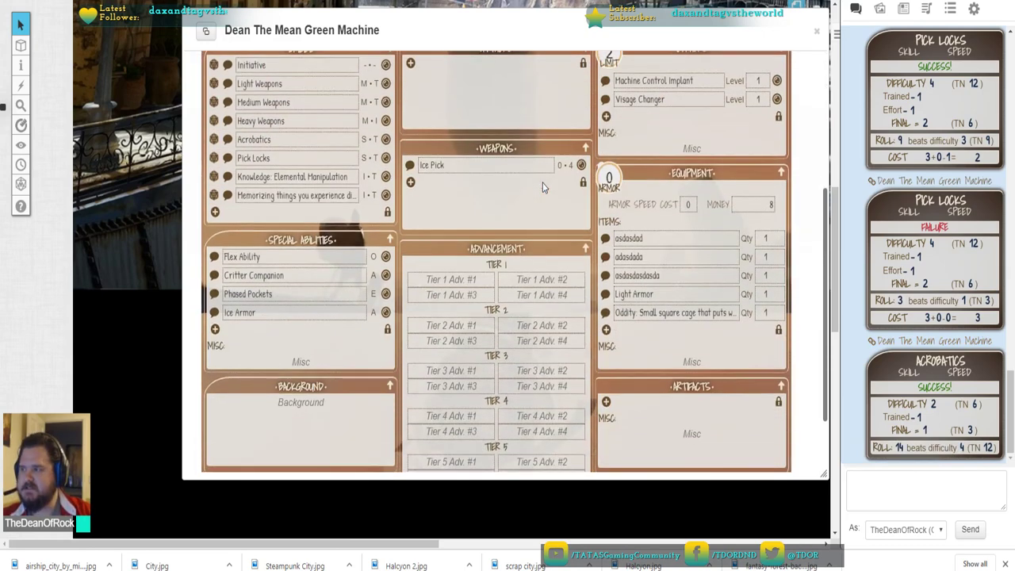
{"action": "scroll", "coordinate": [542, 184], "scroll_direction": "down", "scroll_amount": 2}
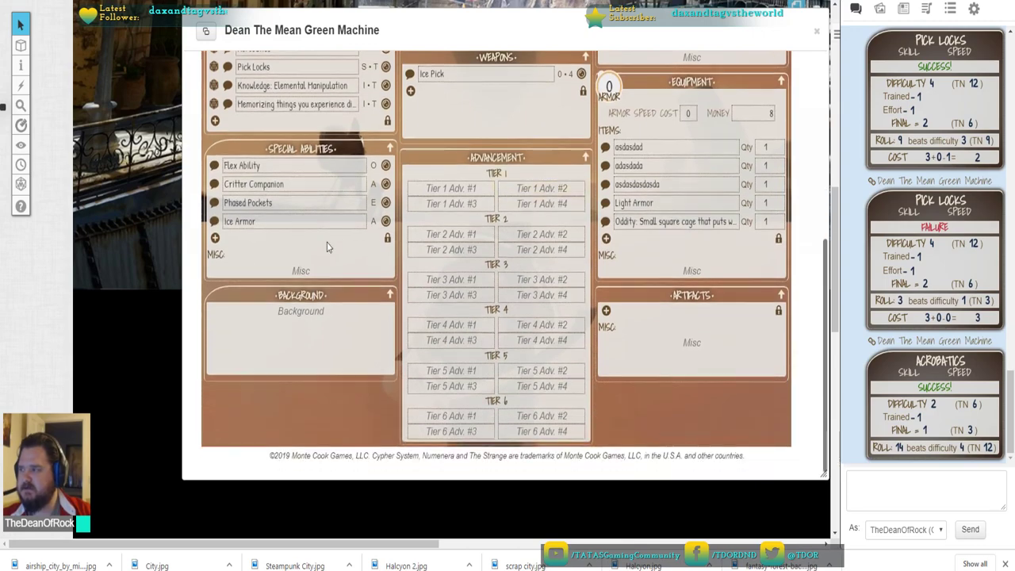
{"action": "scroll", "coordinate": [324, 251], "scroll_direction": "up", "scroll_amount": 3}
{"action": "scroll", "coordinate": [323, 254], "scroll_direction": "up", "scroll_amount": 2}
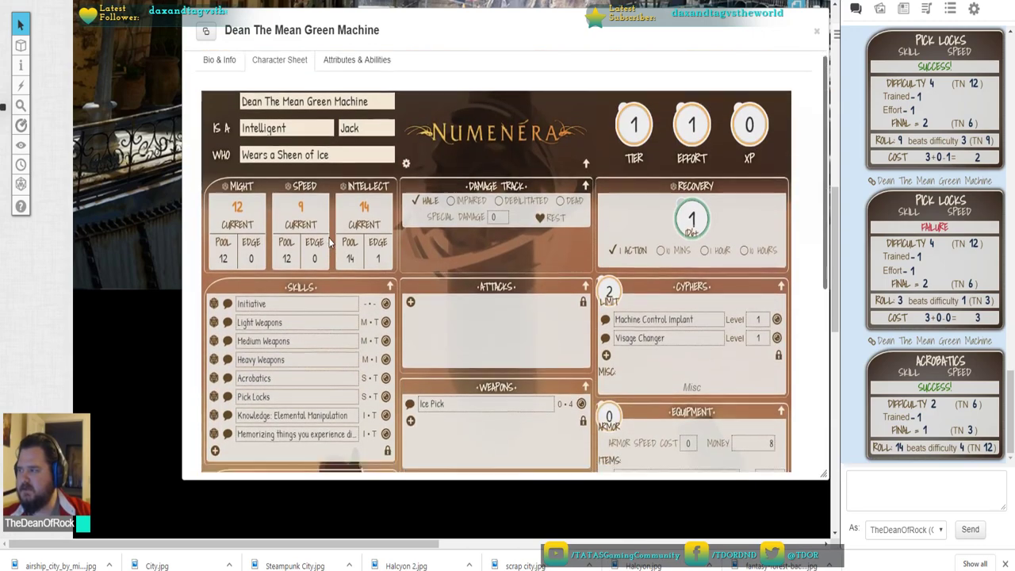
{"action": "scroll", "coordinate": [329, 242], "scroll_direction": "down", "scroll_amount": 2}
{"action": "scroll", "coordinate": [329, 242], "scroll_direction": "up", "scroll_amount": 3}
{"action": "scroll", "coordinate": [457, 251], "scroll_direction": "down", "scroll_amount": 2}
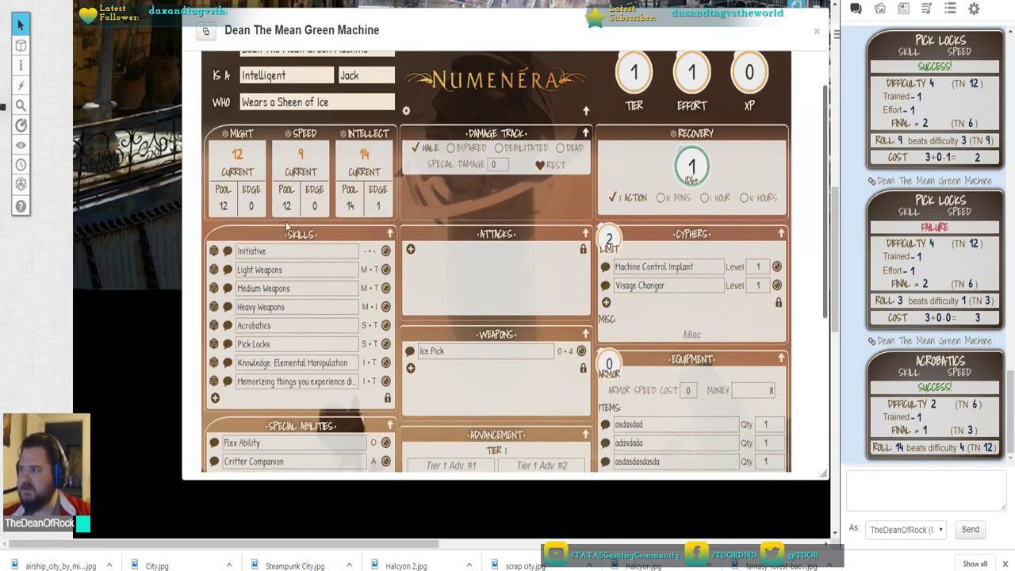
{"action": "scroll", "coordinate": [377, 206], "scroll_direction": "down", "scroll_amount": 5}
{"action": "scroll", "coordinate": [603, 206], "scroll_direction": "up", "scroll_amount": 6}
{"action": "scroll", "coordinate": [797, 283], "scroll_direction": "down", "scroll_amount": 5}
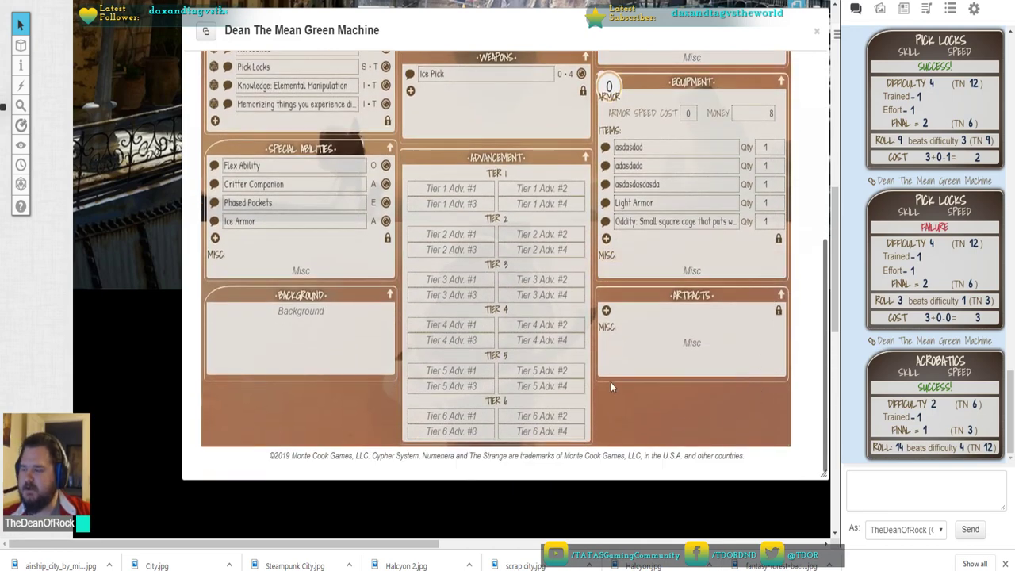
{"action": "scroll", "coordinate": [610, 379], "scroll_direction": "up", "scroll_amount": 6}
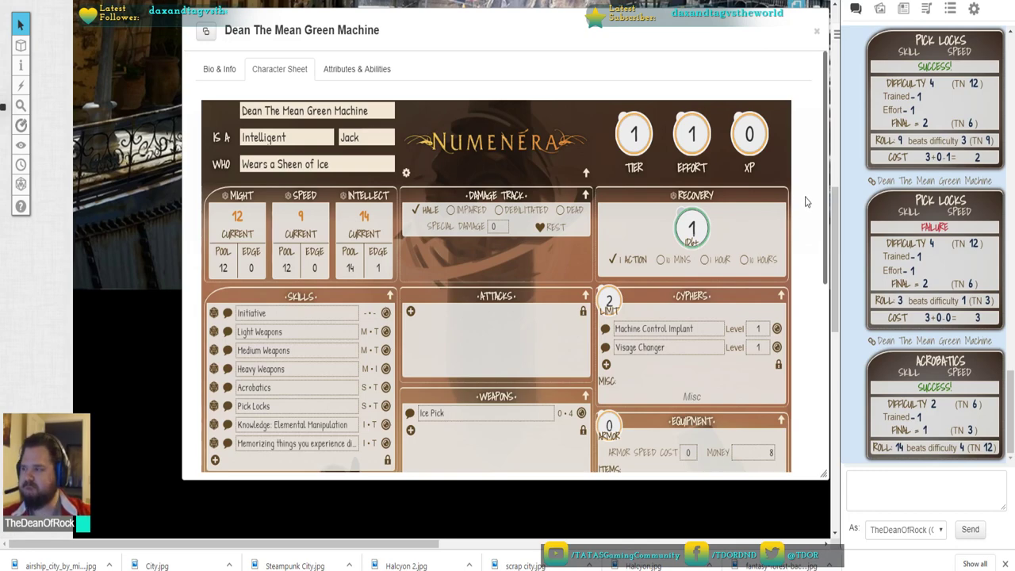
{"action": "scroll", "coordinate": [491, 140], "scroll_direction": "down", "scroll_amount": 5}
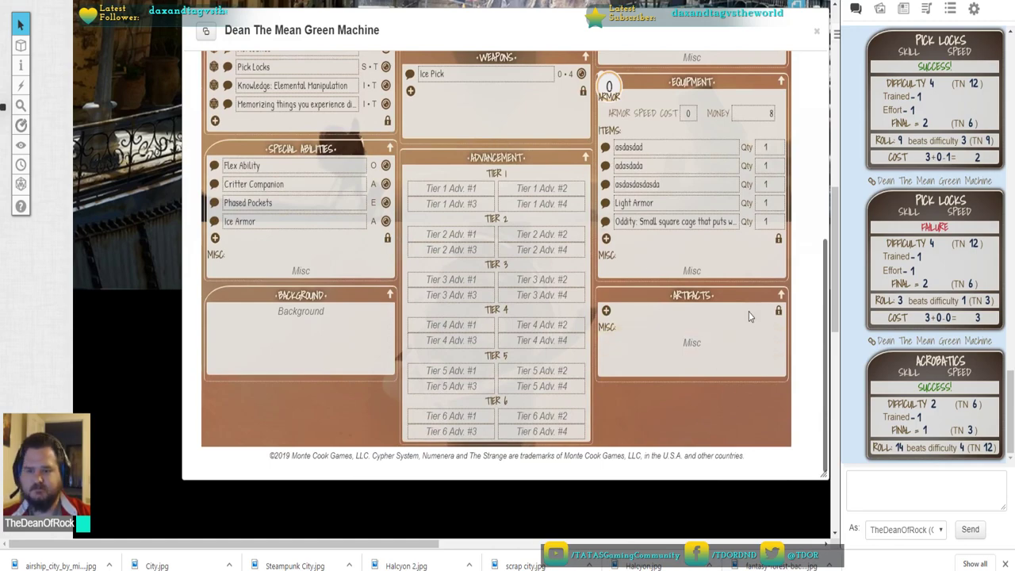